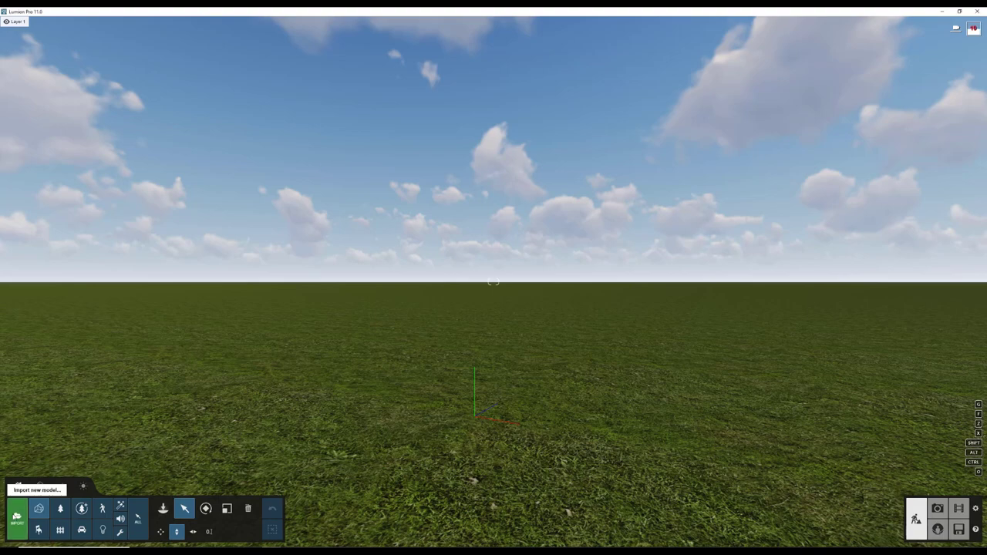
Import the school building model, place it on the grass landscape, and move close to its front wall.
left_click(17, 515)
left_click(794, 16)
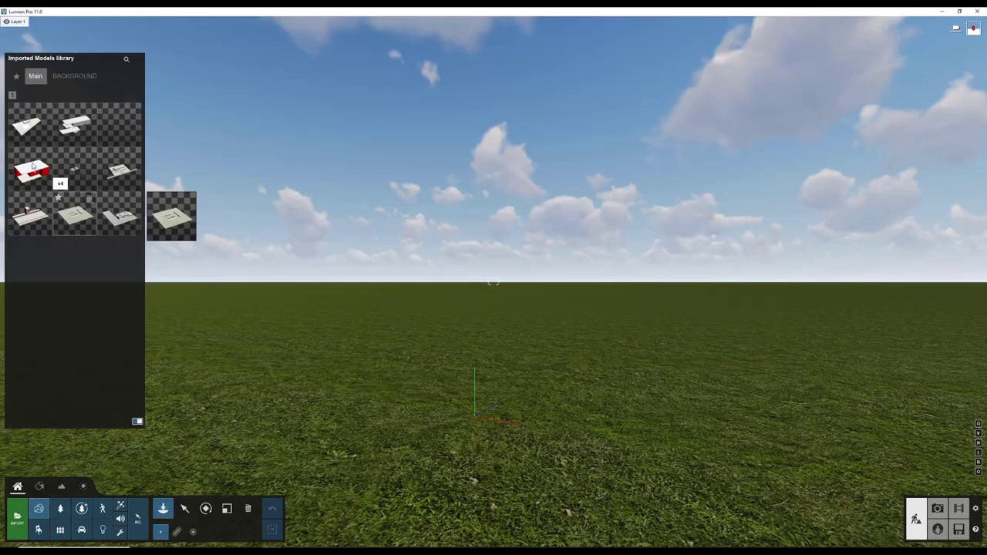
left_click(29, 124)
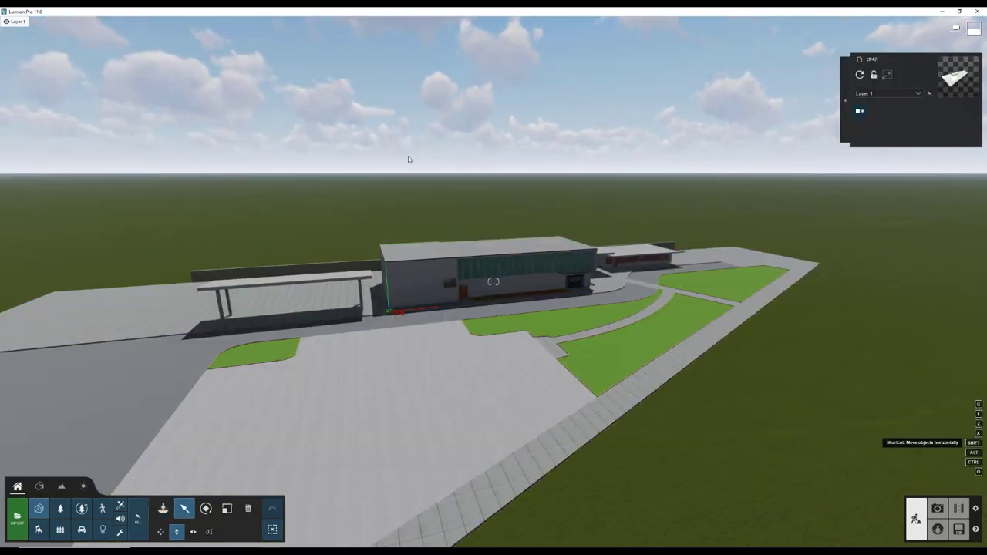
right_click_drag(408, 159, 67, 464)
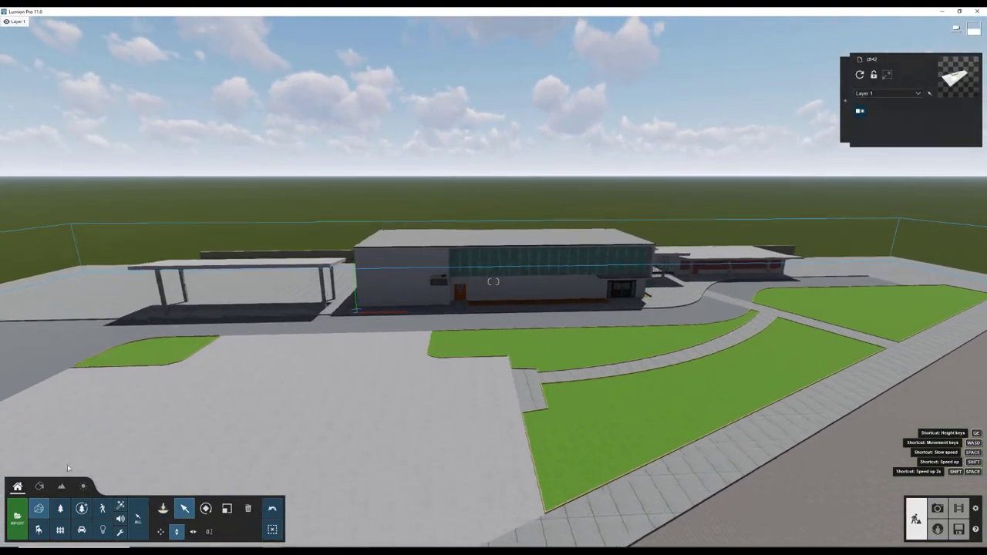
left_click(84, 486)
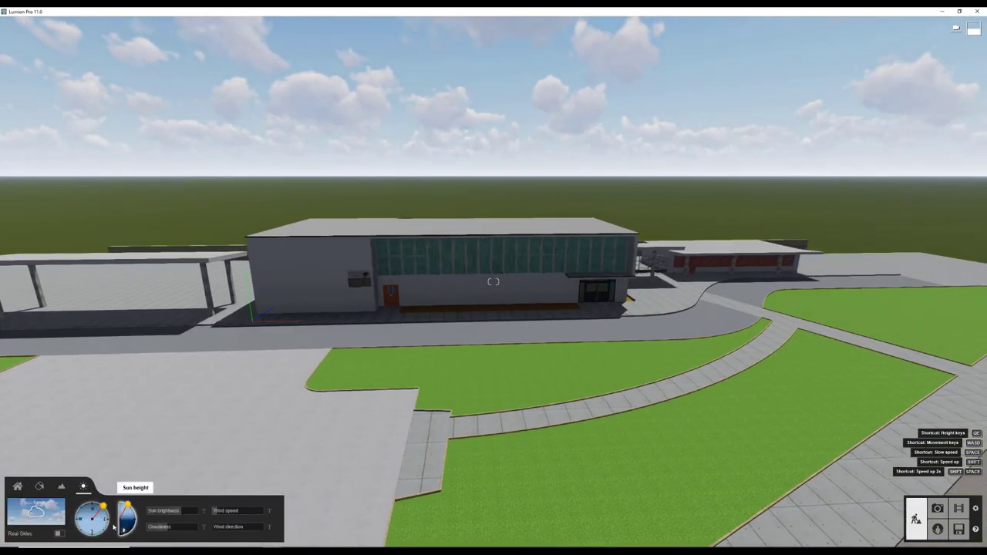
right_click_drag(83, 486, 212, 428)
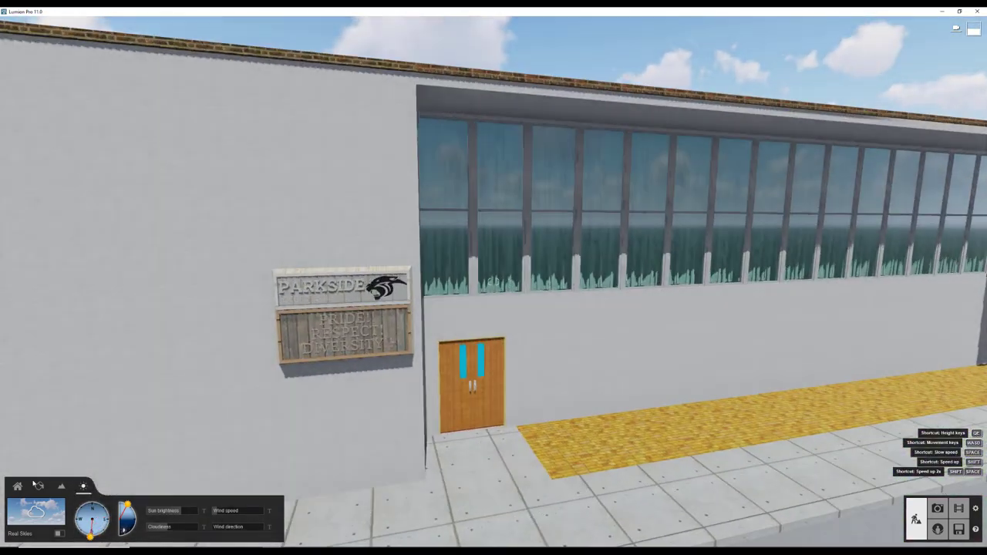
left_click(39, 486)
Colour the Parkside sign's top panel dark green RAL 6005 and apply Black Color WC to the lettering.
left_click(473, 307)
scroll(473, 307, "down", 3)
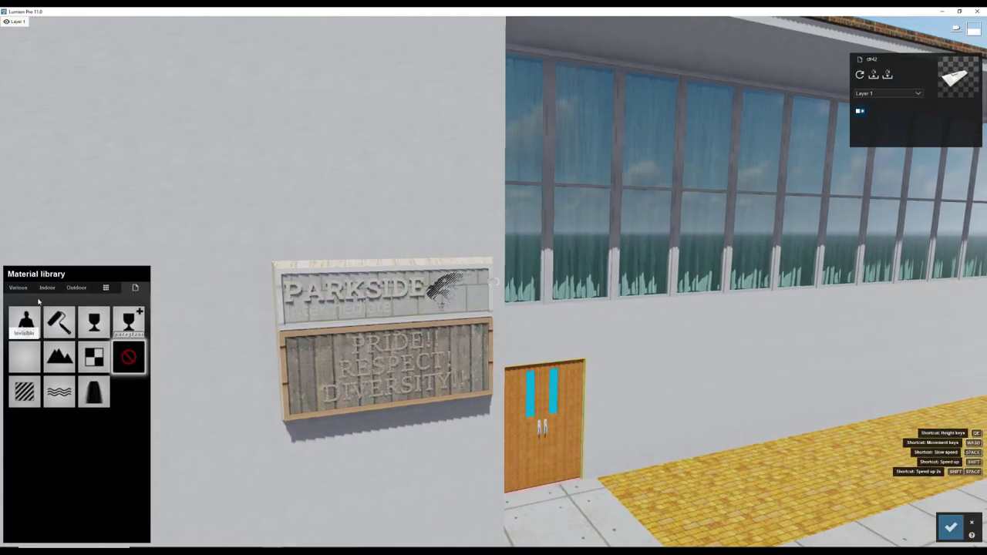
left_click(61, 319)
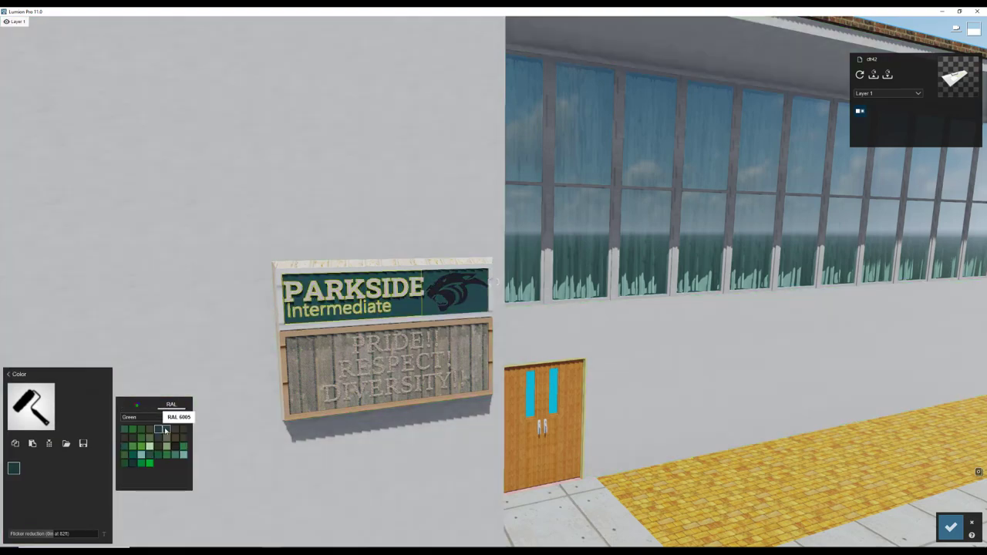
left_click(165, 430)
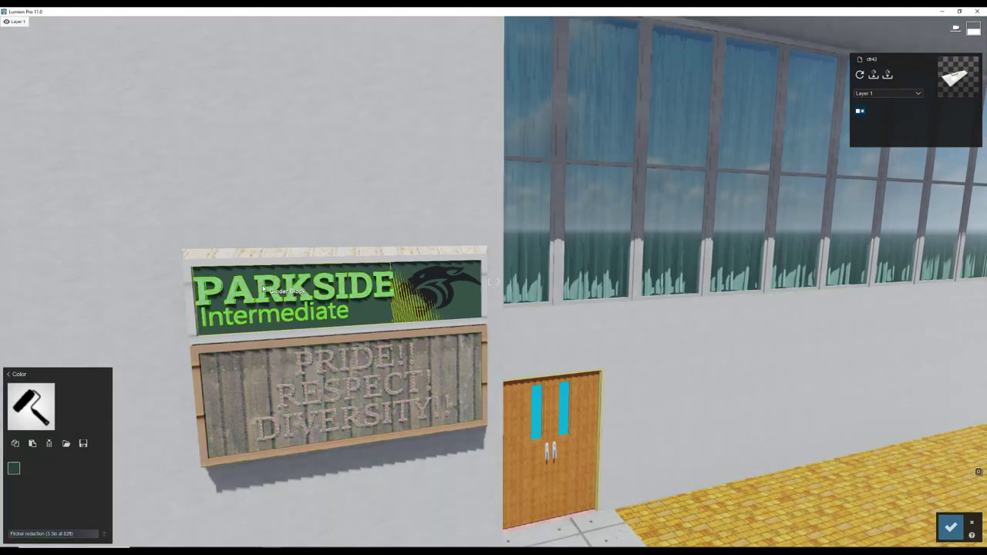
left_click(31, 404)
left_click(59, 347)
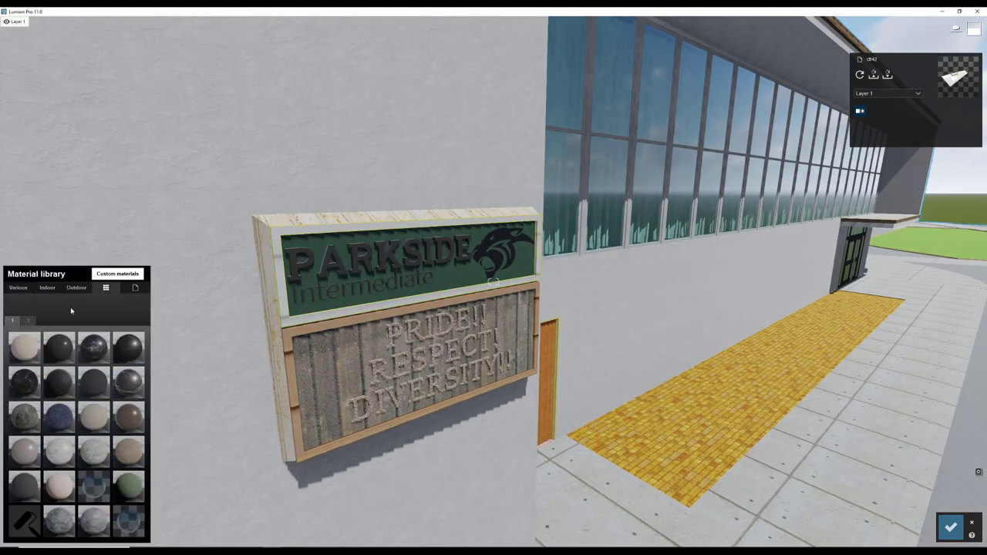
Paint the sign frame black RAL 9004 and try a plain colour on the lower board.
left_click(106, 289)
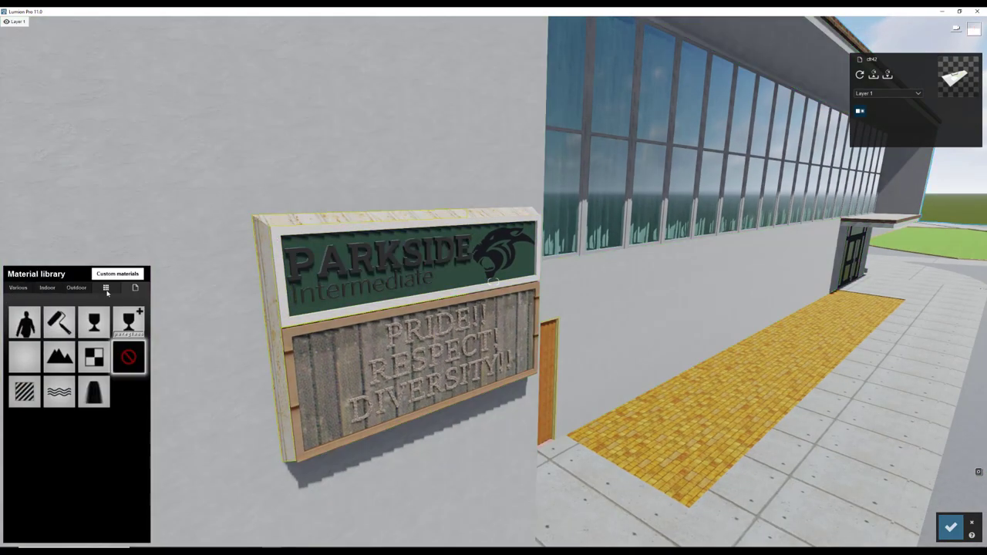
left_click(58, 322)
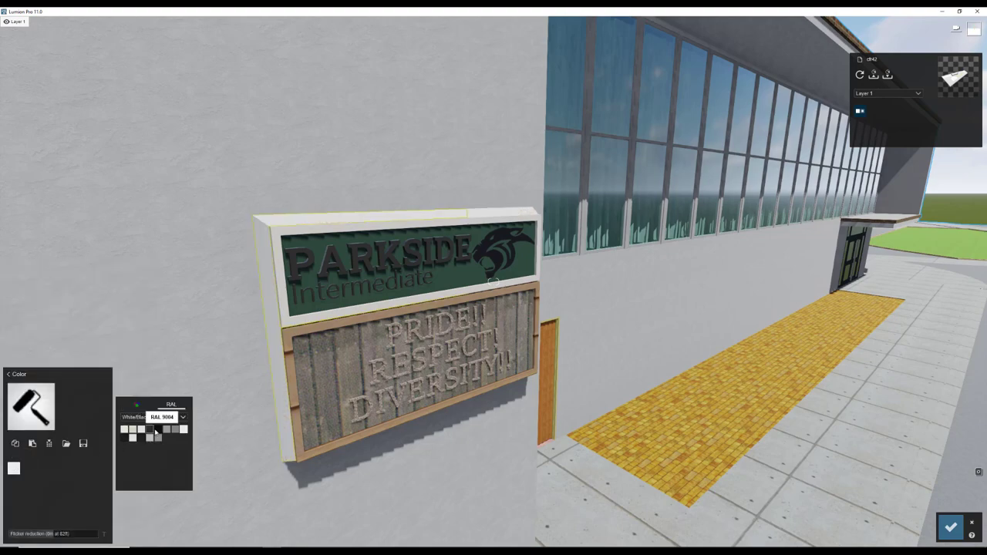
left_click(156, 430)
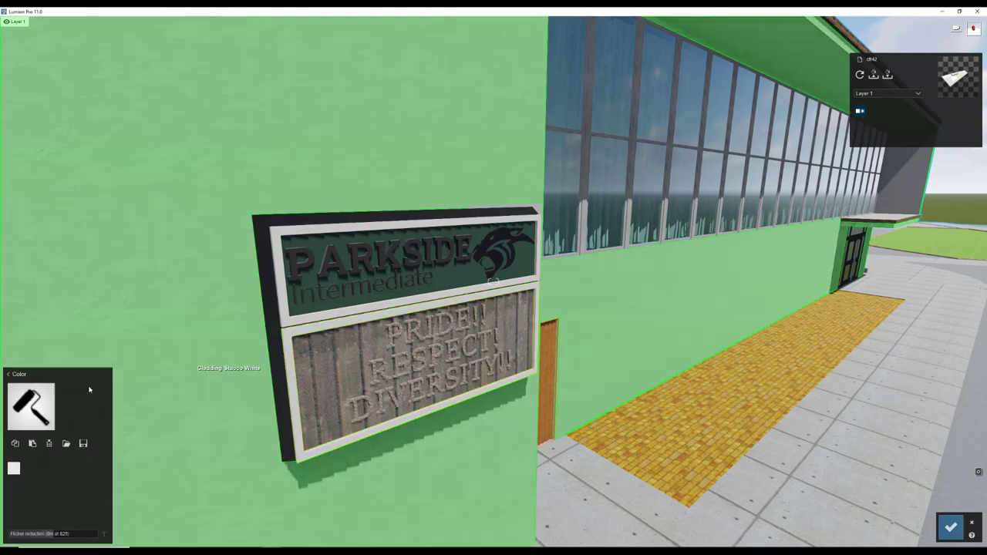
left_click(106, 288)
left_click(106, 287)
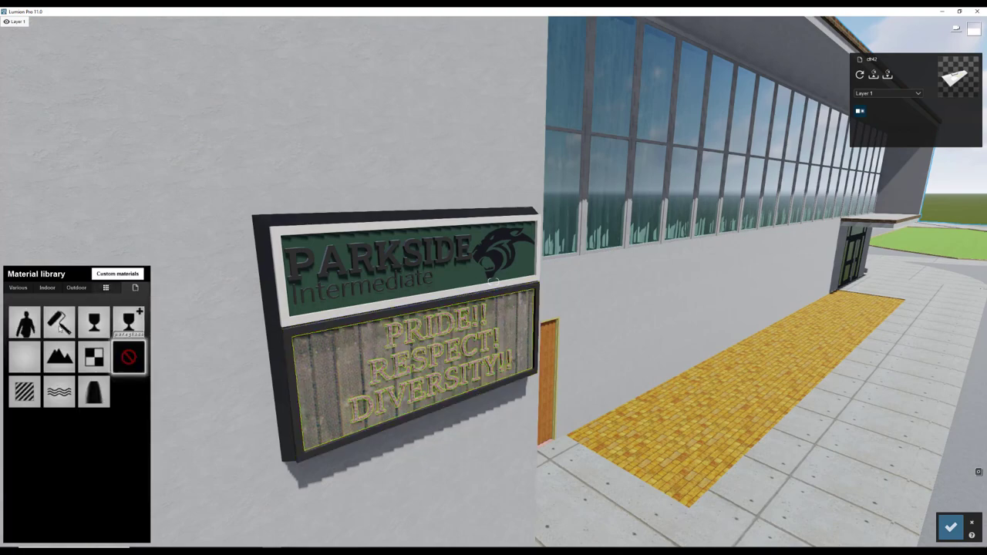
left_click(66, 319)
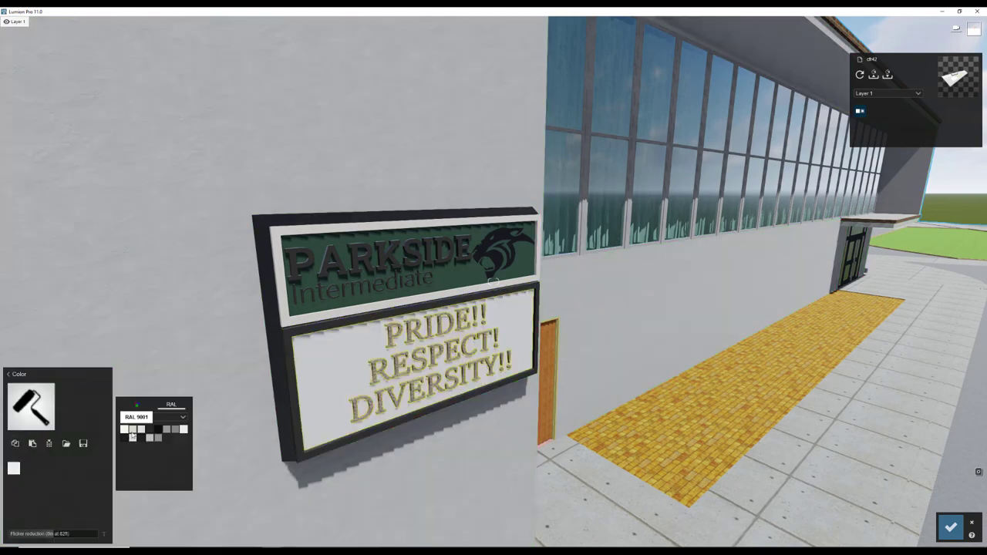
left_click(8, 374)
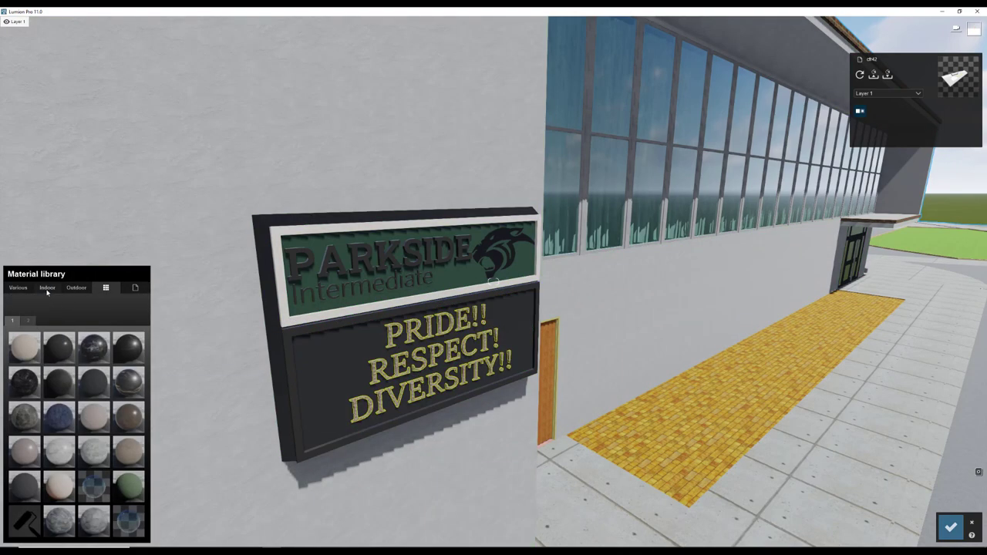
Switch the sign's top panel to a brighter green.
scroll(495, 392, "down", 5)
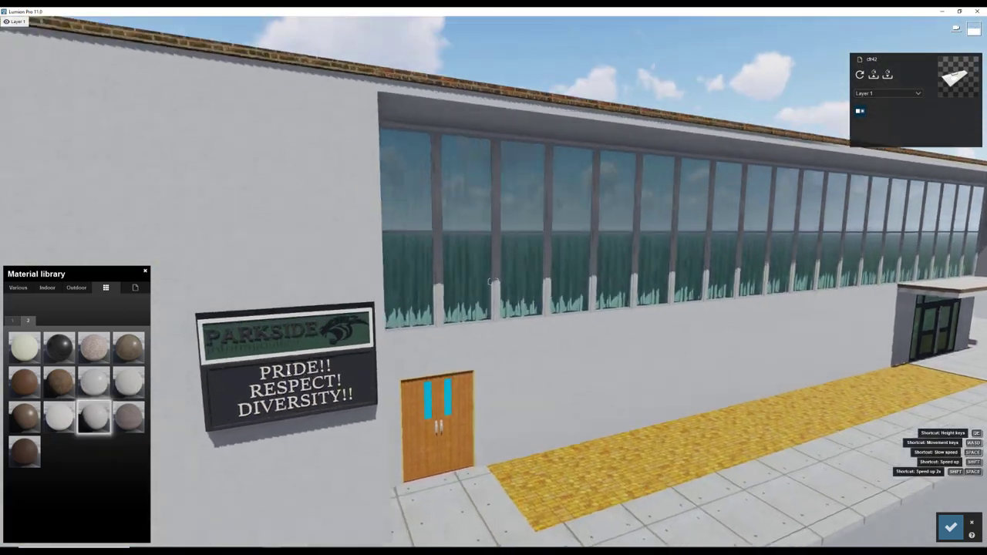
scroll(406, 303, "up", 5)
left_click(407, 303)
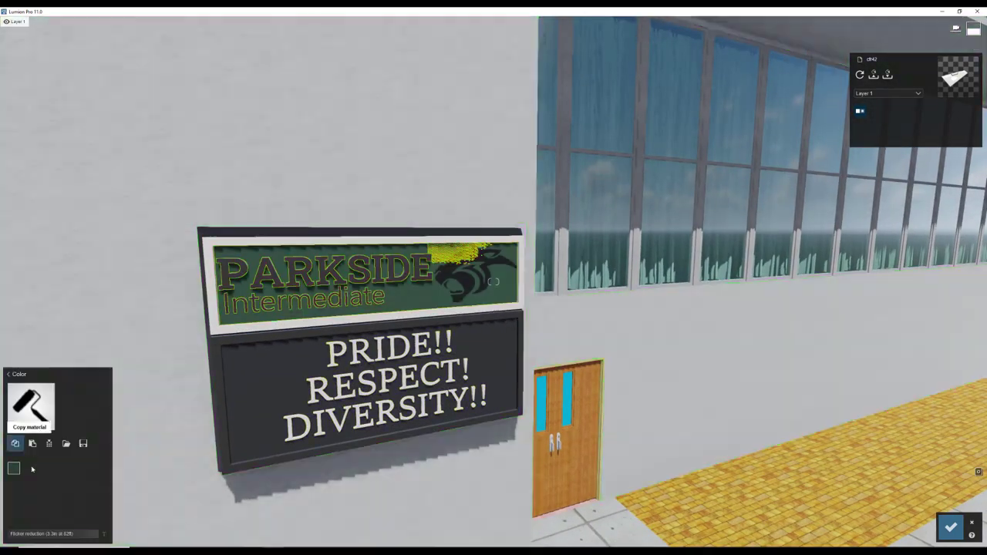
key("d")
left_click(149, 464)
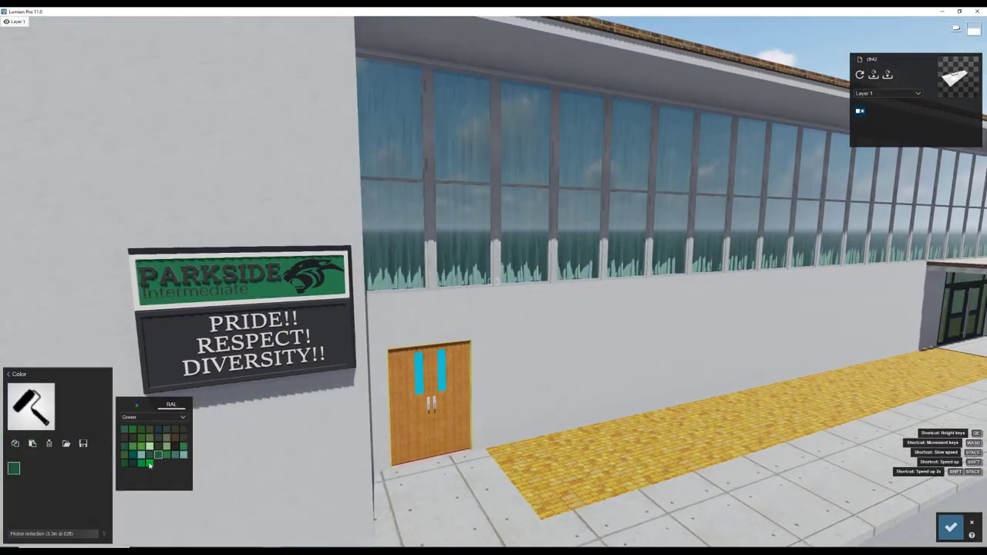
key("a")
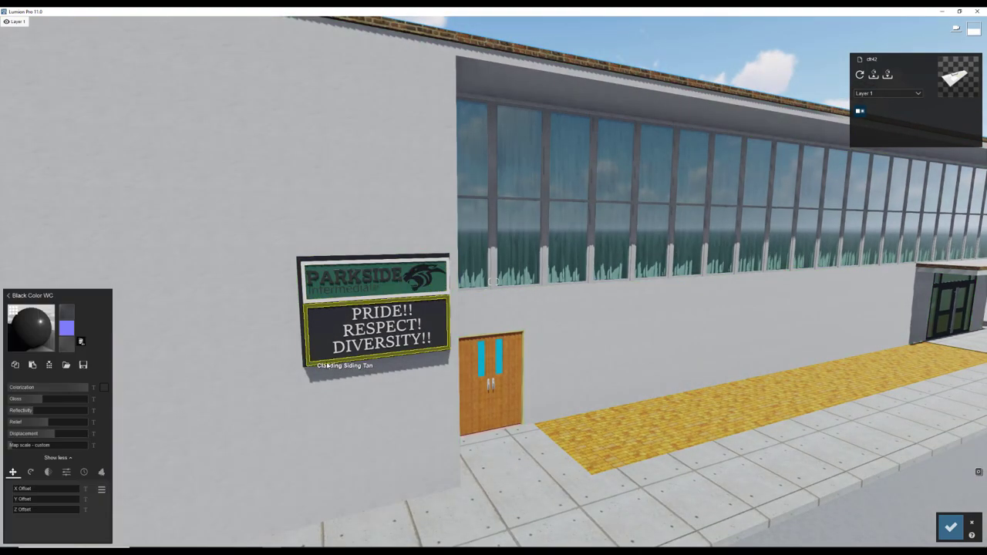
key("w")
left_click(8, 295)
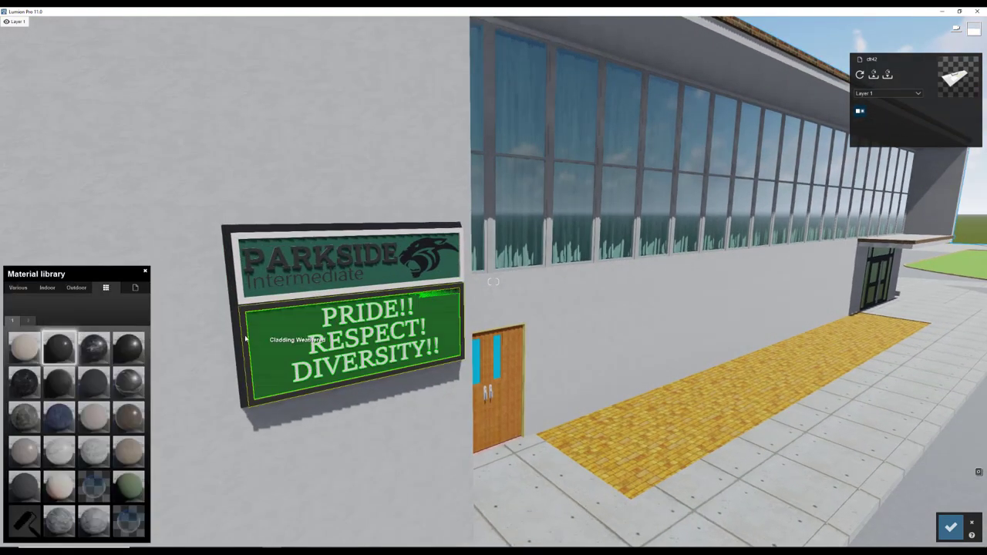
Replace the yellow brick paving strip with a grass material from Various.
key("s")
left_click(432, 345)
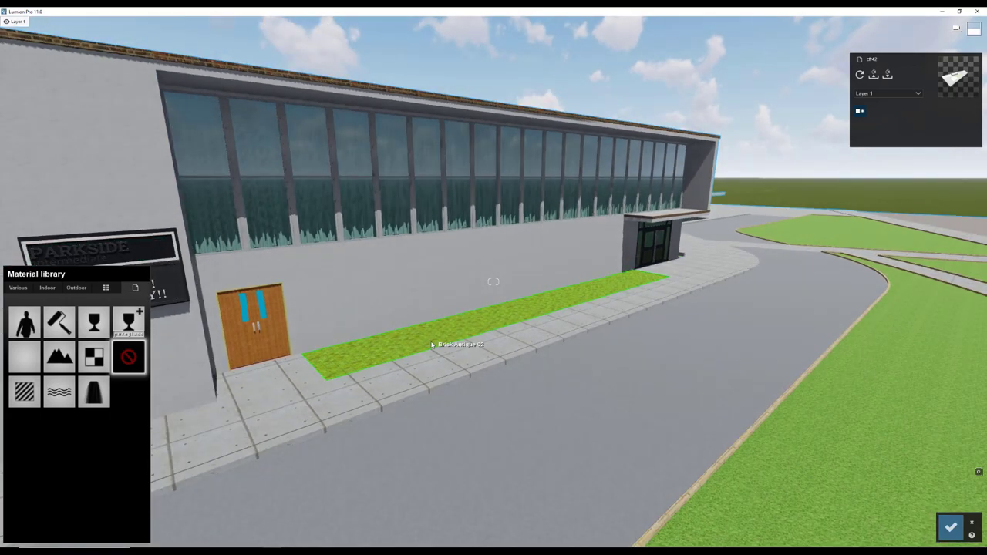
left_click(18, 287)
key("w")
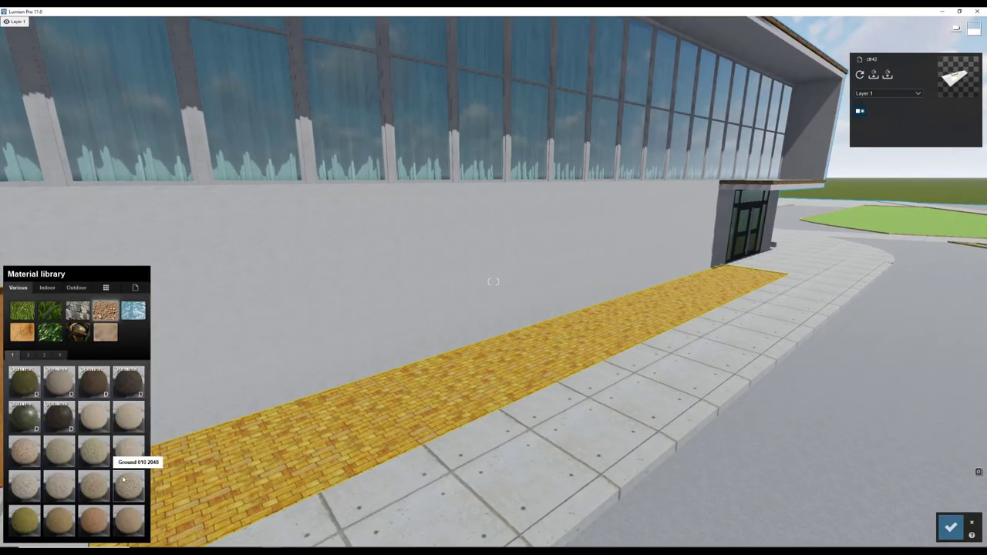
left_click(27, 317)
key("s")
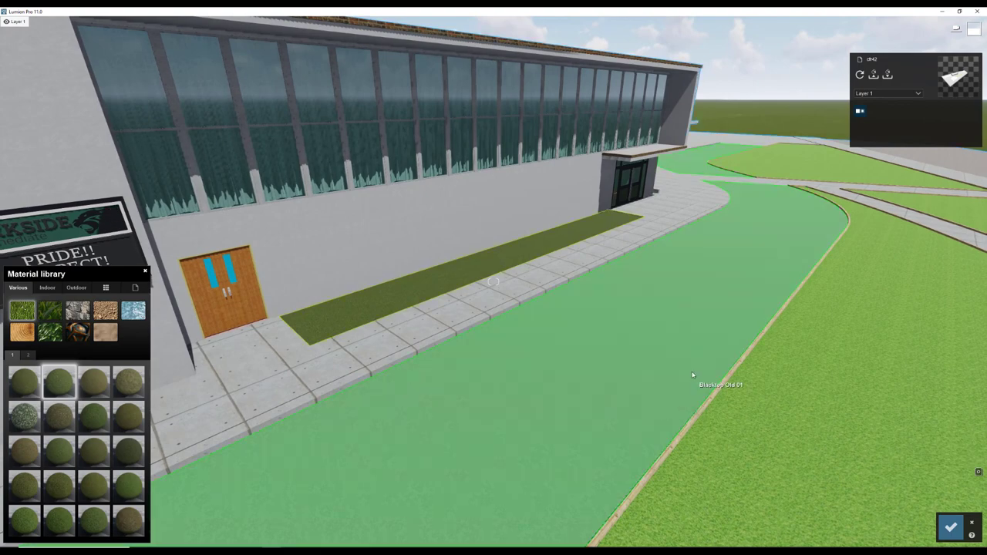
Give the walkway a light Outdoor concrete finish after comparing a darker one.
left_click(77, 287)
left_click(22, 309)
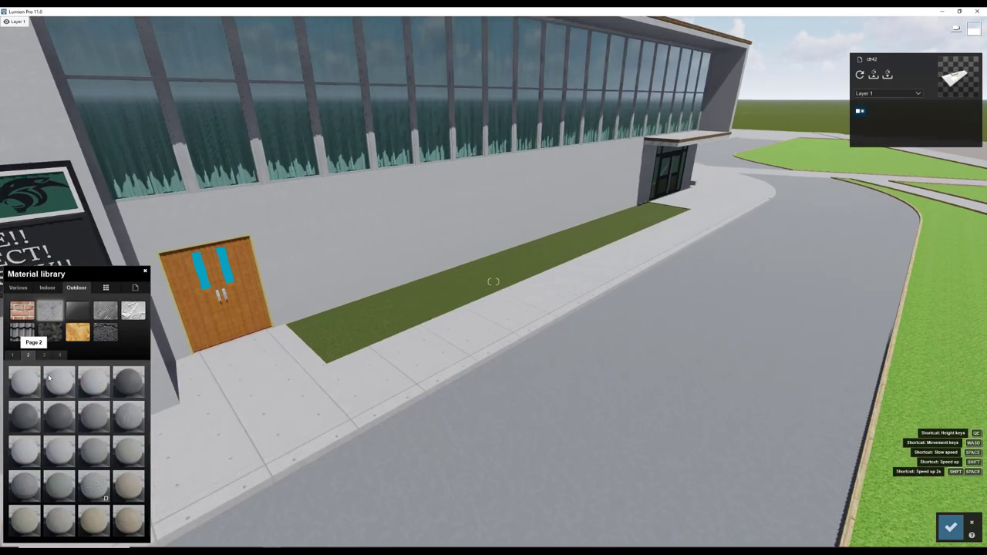
left_click(28, 356)
key("w")
key("s")
left_click(11, 354)
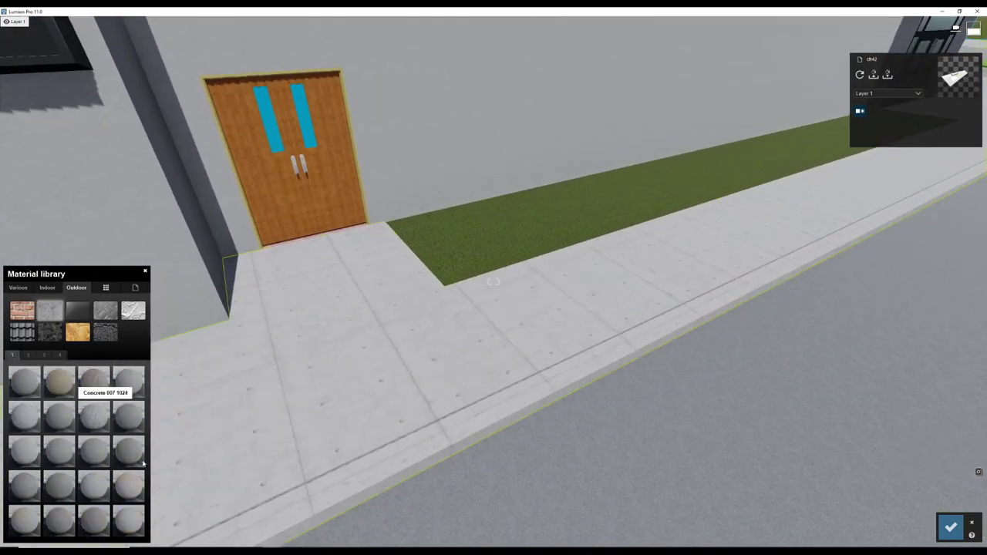
left_click(28, 354)
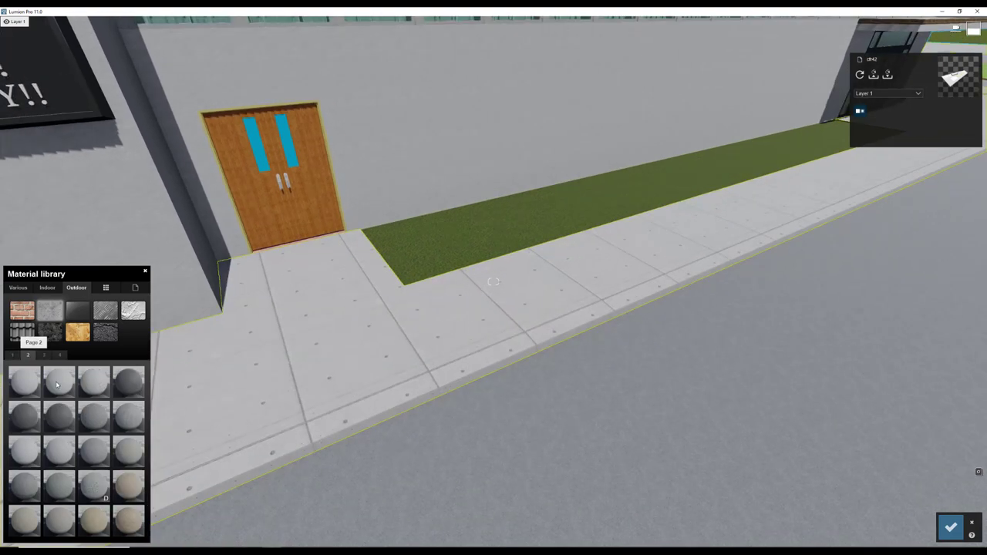
left_click(119, 390)
key("s")
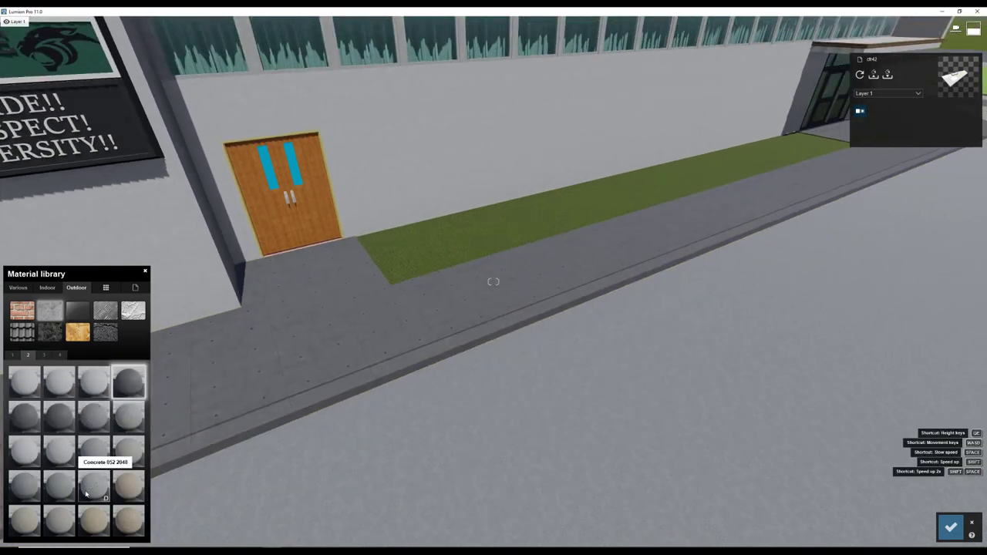
left_click(137, 521)
Apply a lighter Indoor glass material to the façade windows.
key("s")
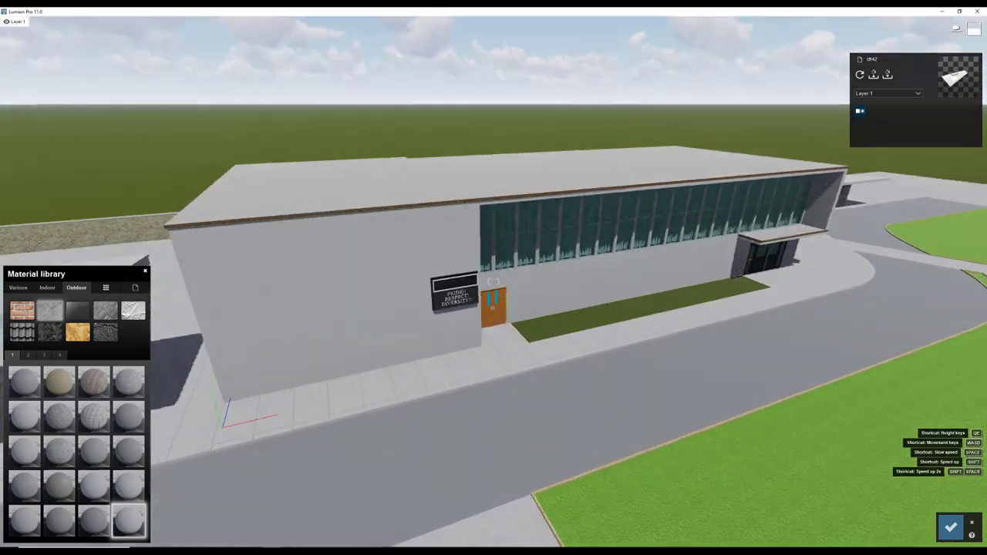
key("w")
left_click(330, 254)
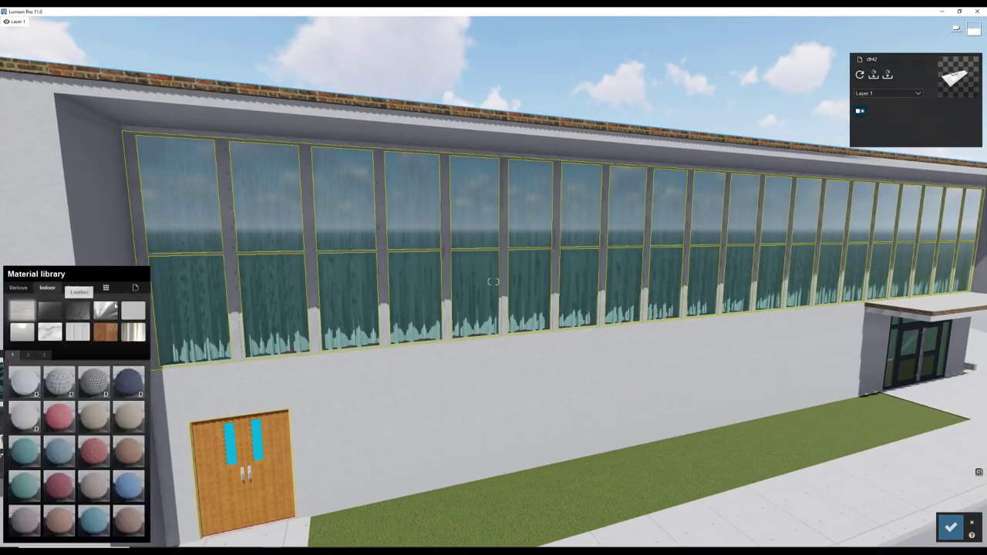
left_click(251, 345)
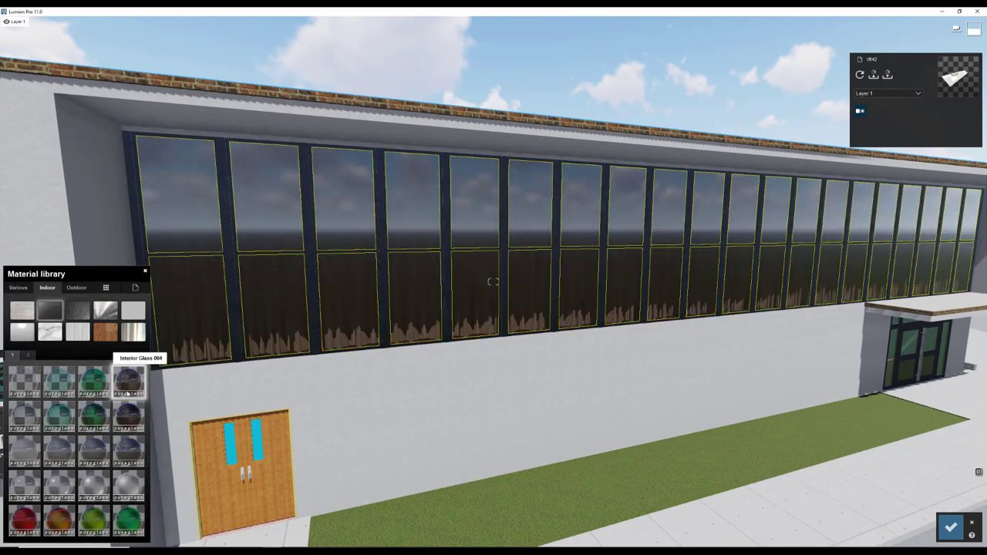
key("s")
left_click(24, 416)
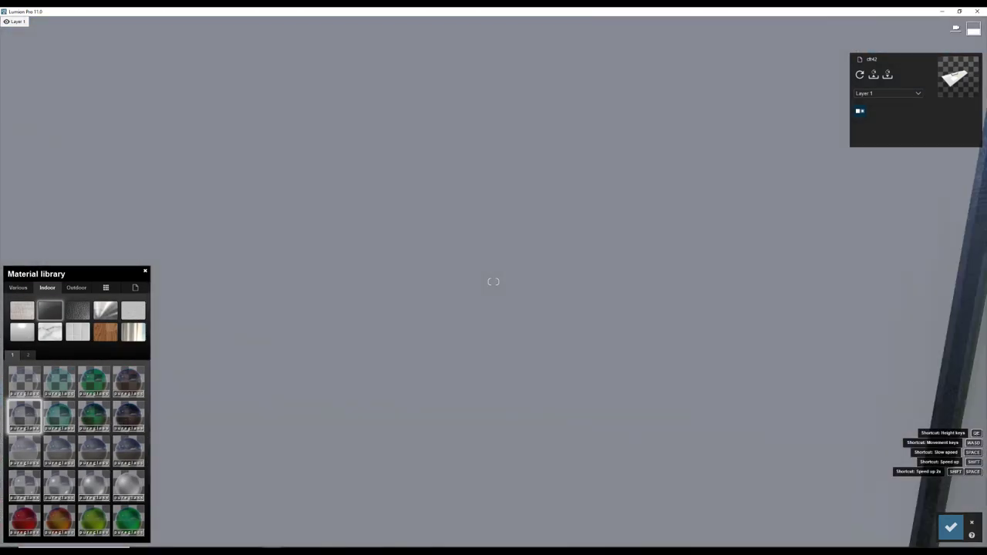
Try Curtains 001 and Curtains 010 on the curtains, finishing with a sheer white curtain material.
right_click_drag(494, 282, 580, 305)
left_click(581, 305)
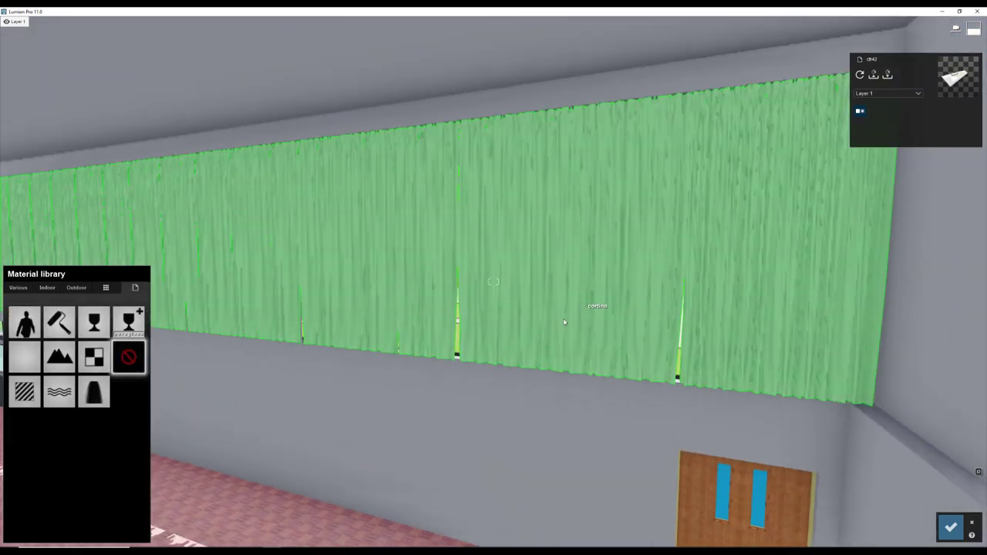
left_click(45, 291)
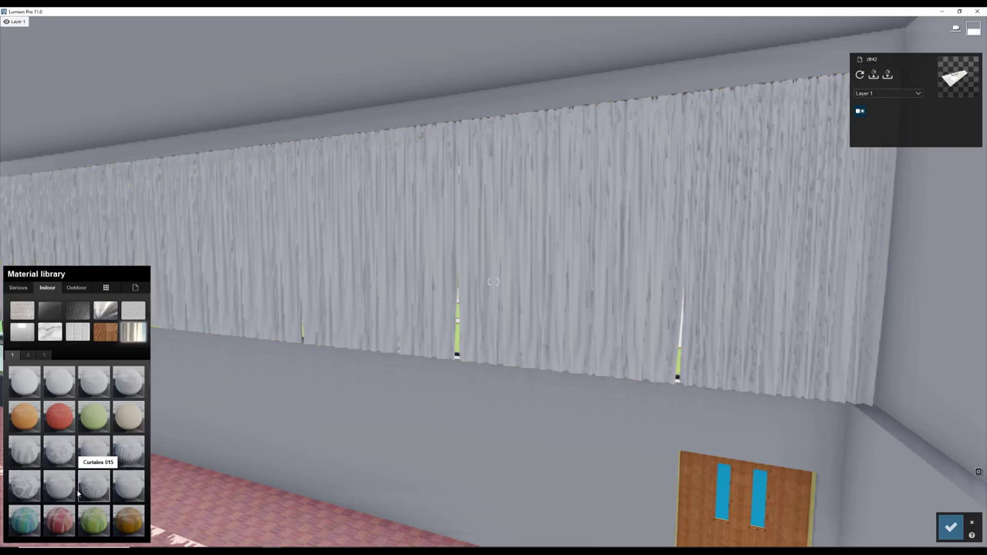
key("s")
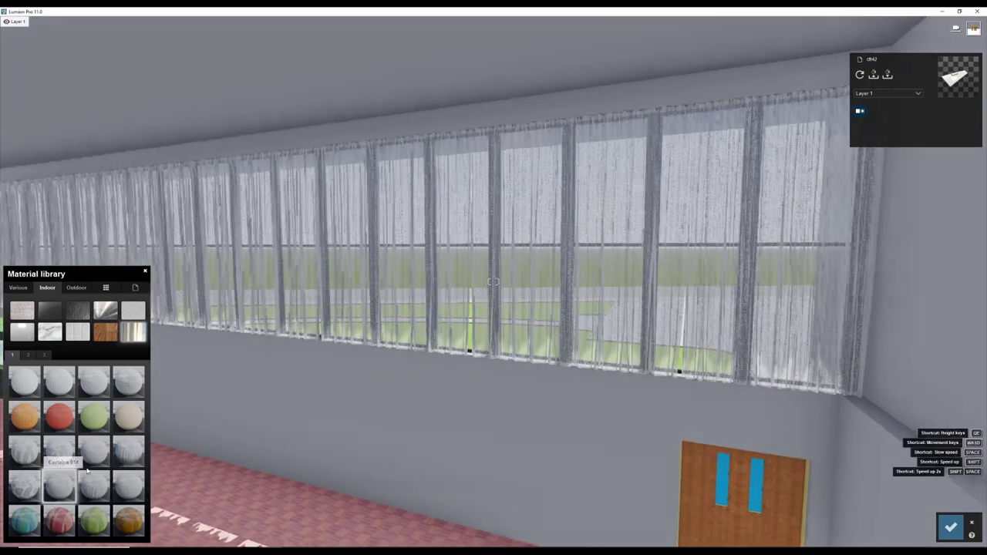
key("w")
left_click(24, 384)
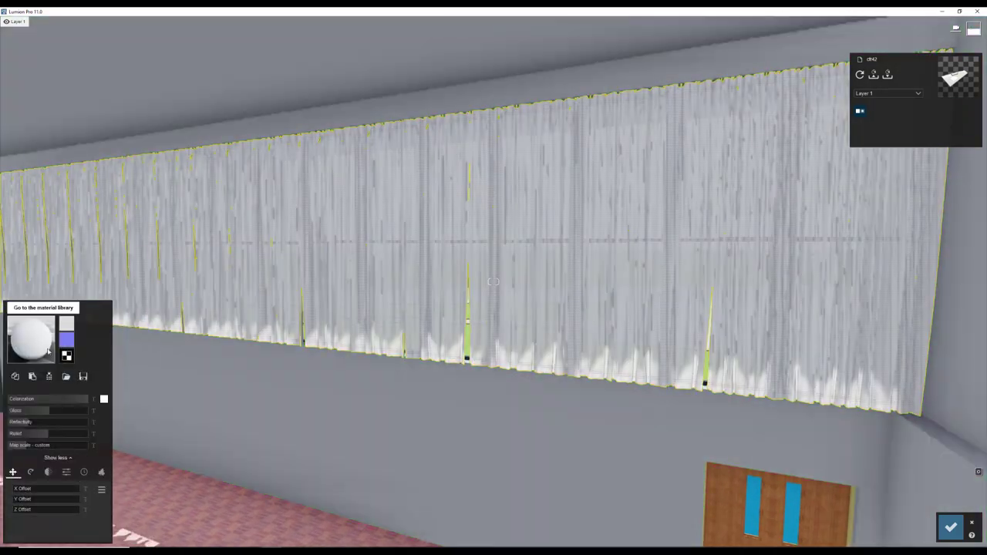
left_click(64, 460)
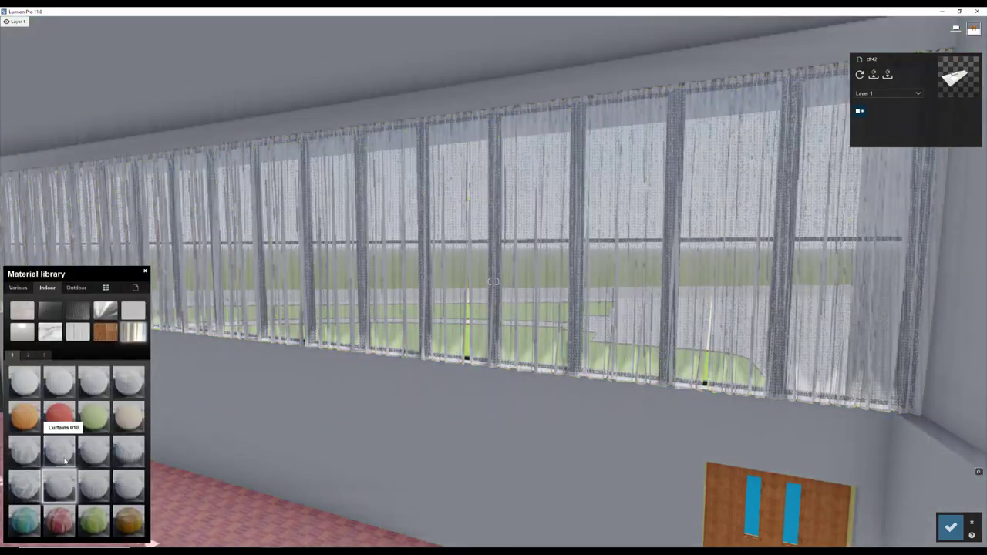
left_click(24, 451)
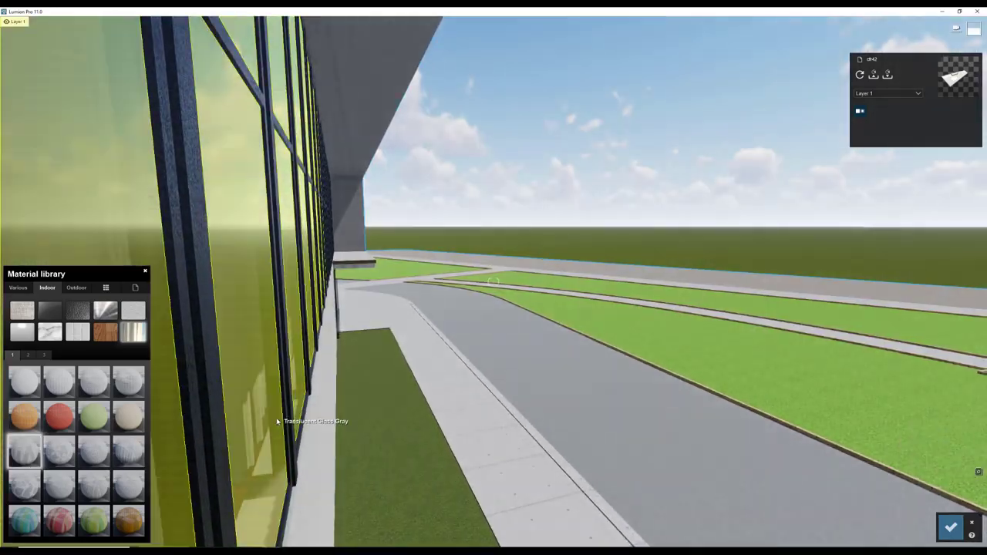
Give the lawns a darker realistic grass and the curving driveway a wet asphalt material.
key("s")
right_click_drag(277, 421, 193, 421)
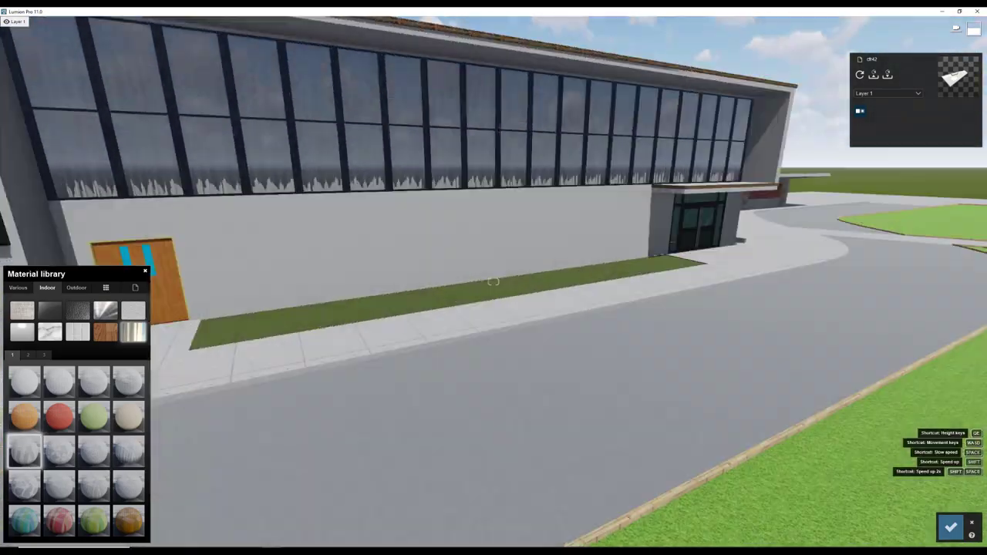
left_click(17, 287)
left_click(77, 286)
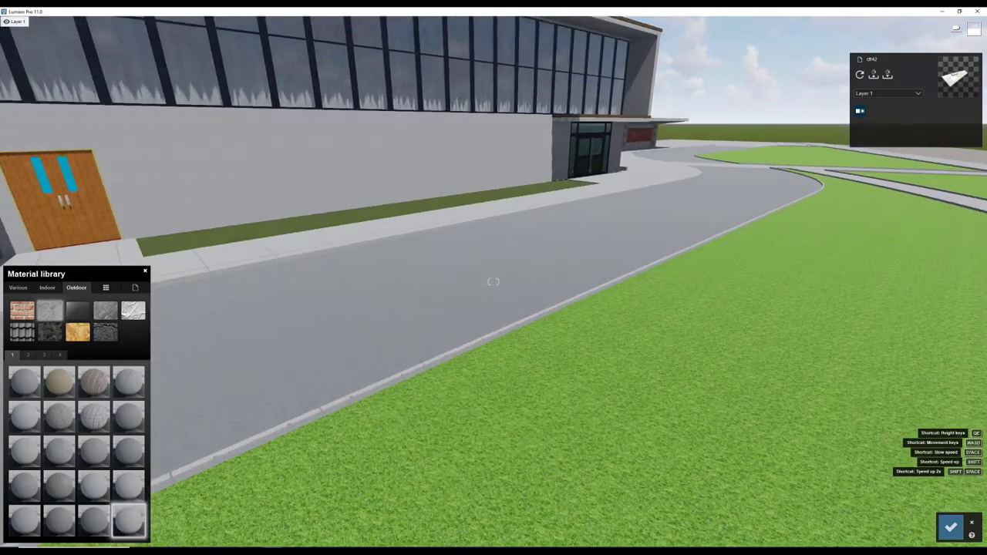
left_click(128, 451)
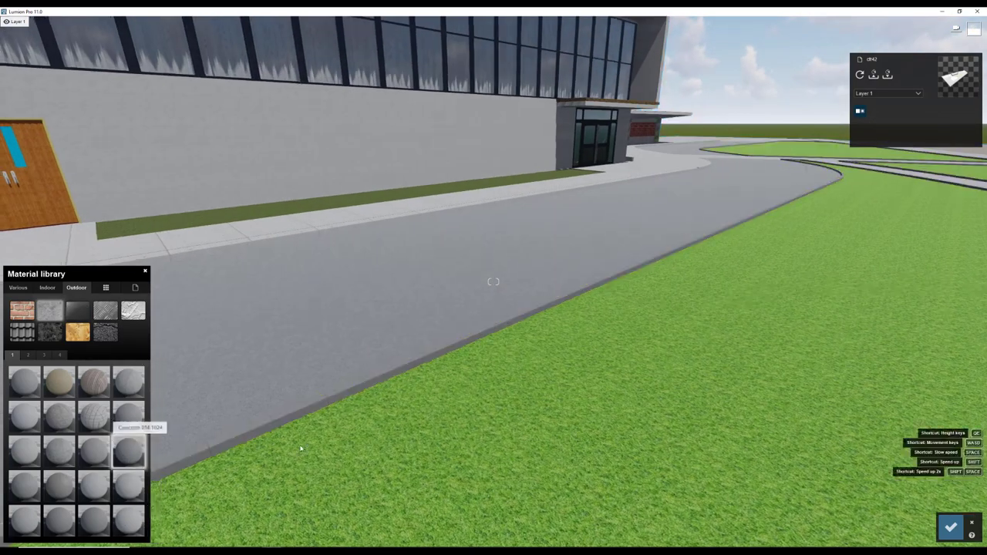
key("s")
left_click(18, 287)
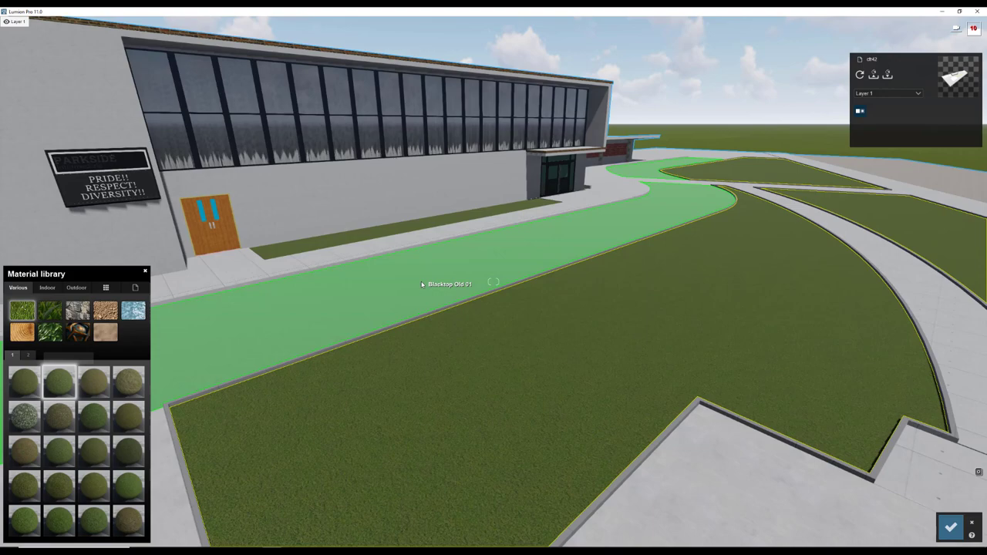
left_click(451, 283)
left_click(76, 287)
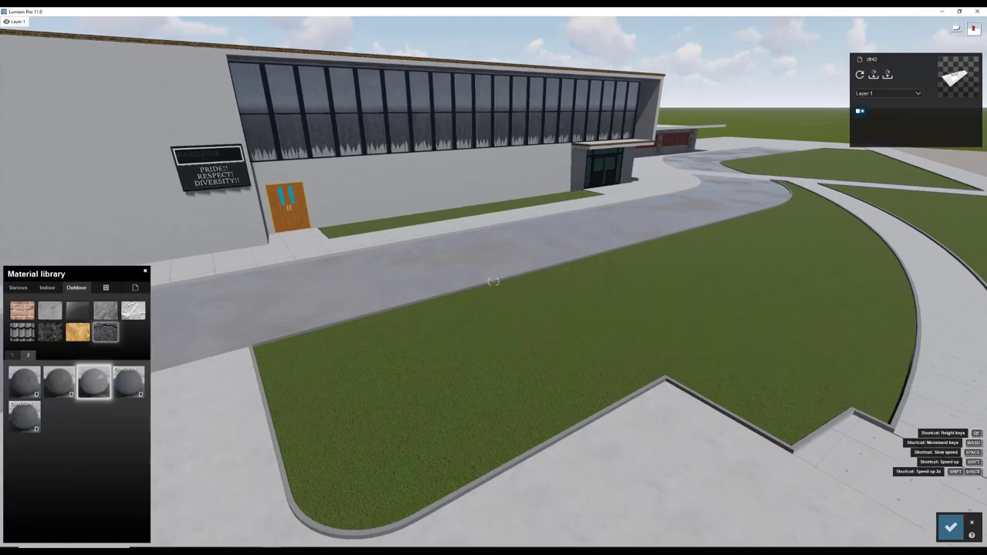
right_click_drag(166, 389, 465, 252)
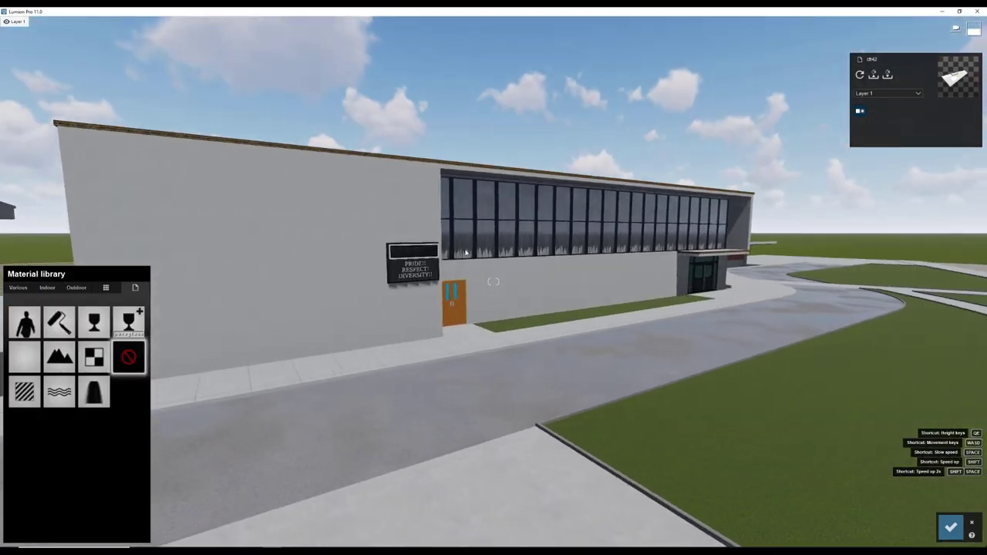
Paint the building walls a pale beige RAL 1013 Color material.
left_click(59, 321)
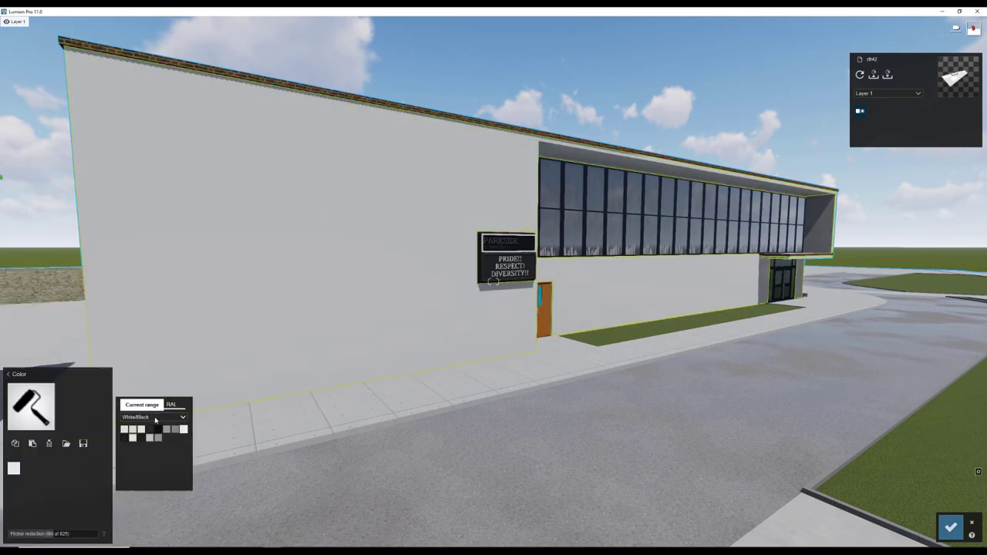
left_click(126, 434)
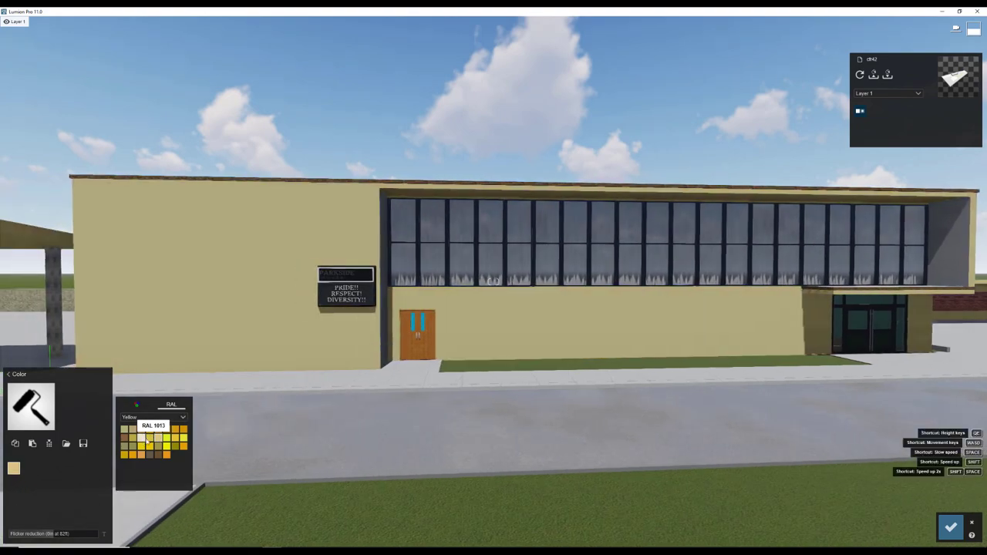
left_click(149, 440)
left_click(136, 404)
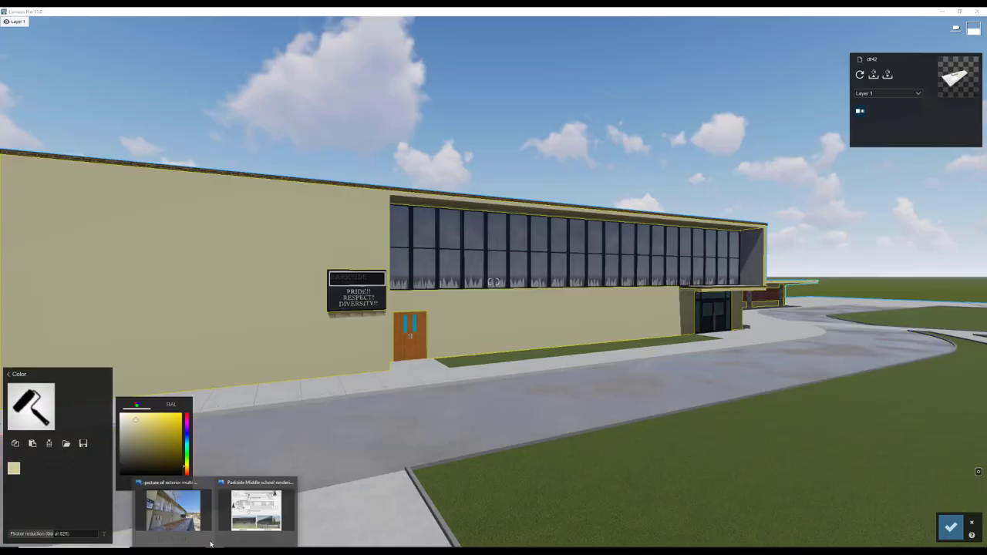
Check the wall colour against the reference photo of the building, then return to the scene.
left_click(172, 510)
left_click_drag(323, 16, 529, 135)
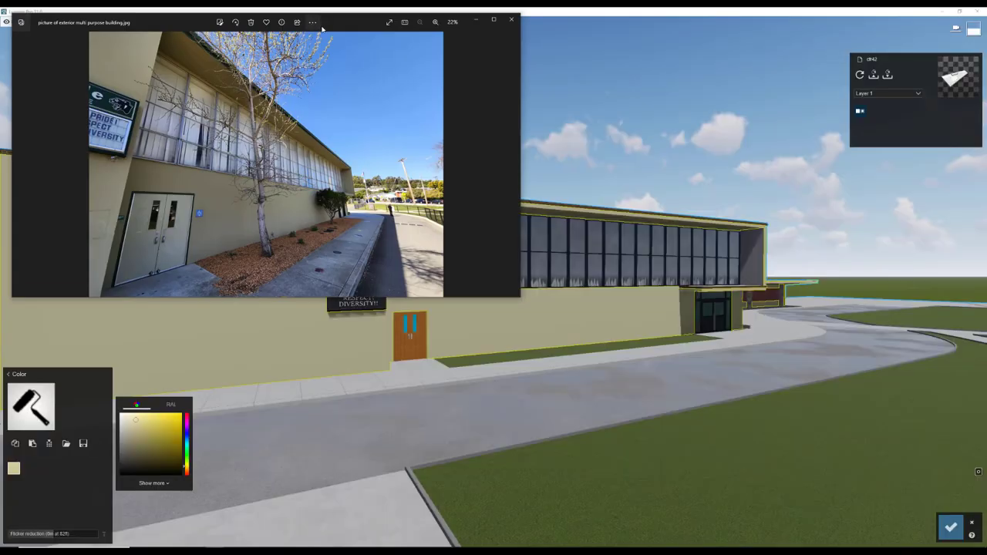
scroll(570, 339, "up", 2)
left_click(159, 388)
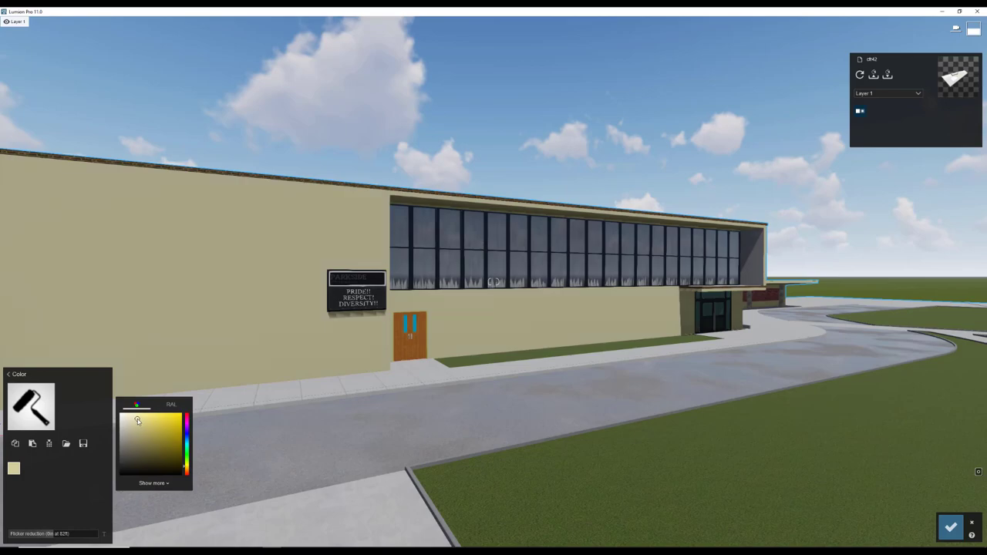
scroll(494, 309, "up", 3)
scroll(494, 308, "up", 5)
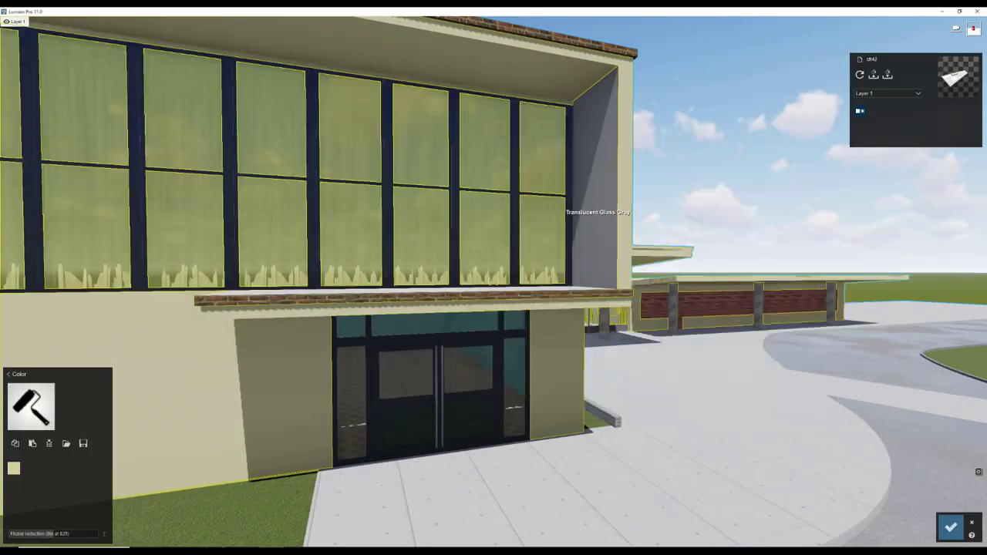
Colour the roof edge and canopy trim dark teal green RAL 6004 and open the reference photo.
left_click(566, 212)
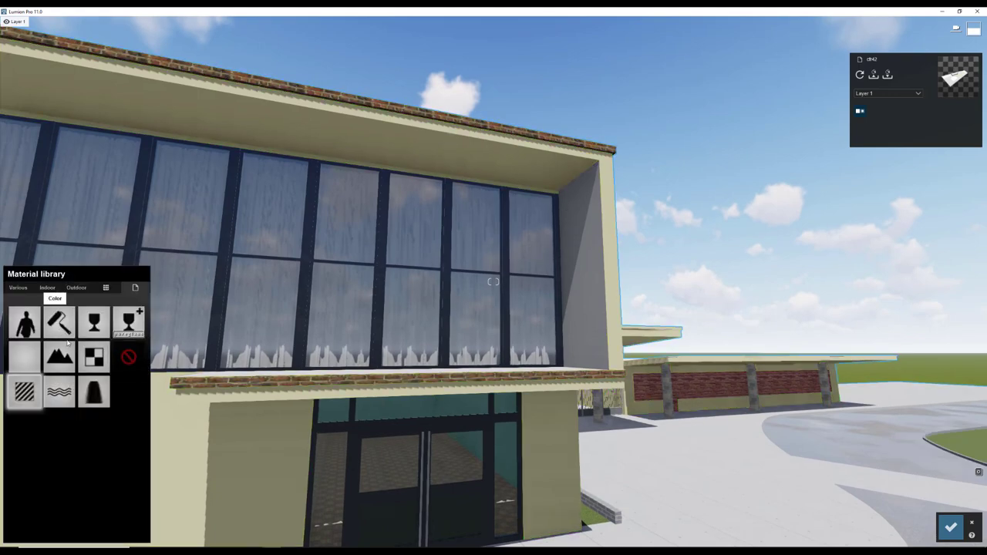
left_click(66, 337)
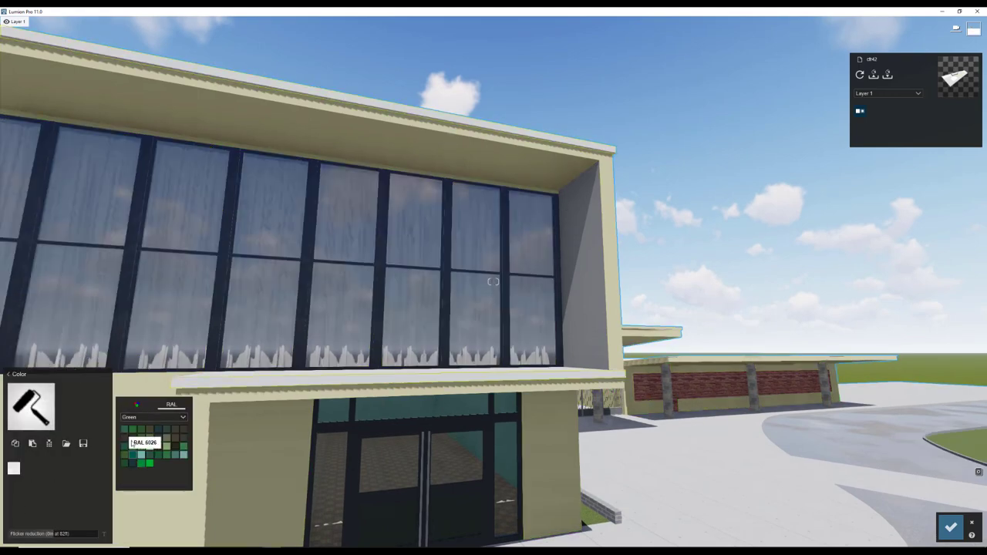
left_click(132, 444)
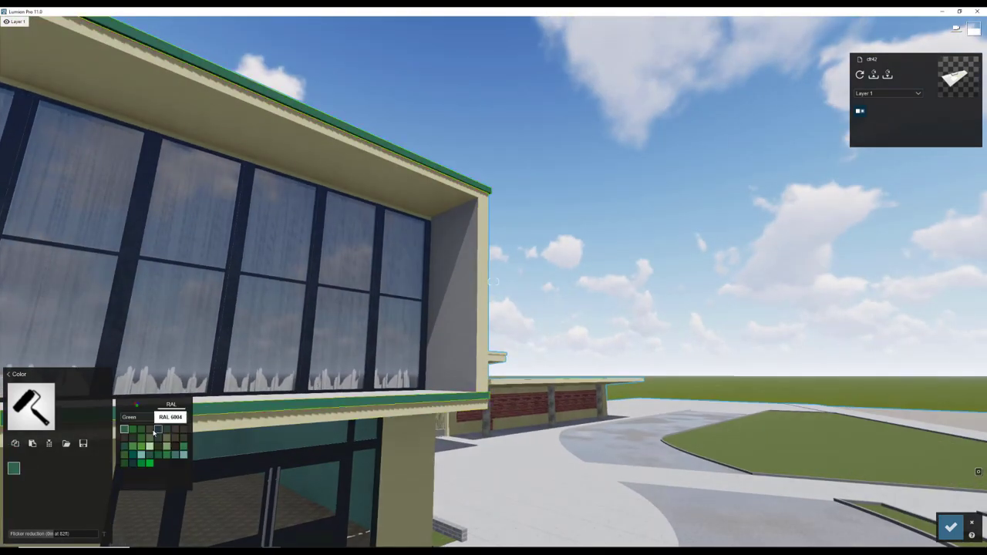
key("a")
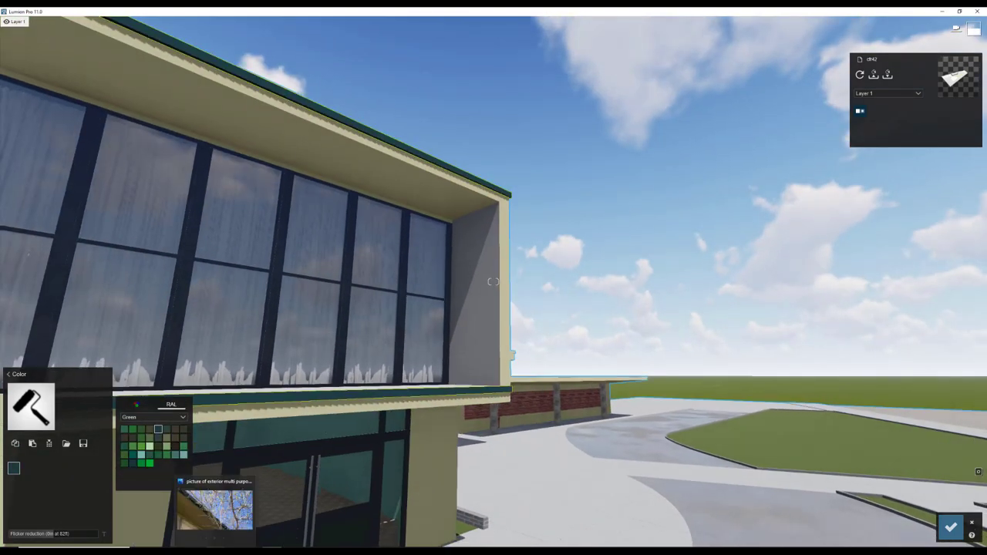
left_click(215, 505)
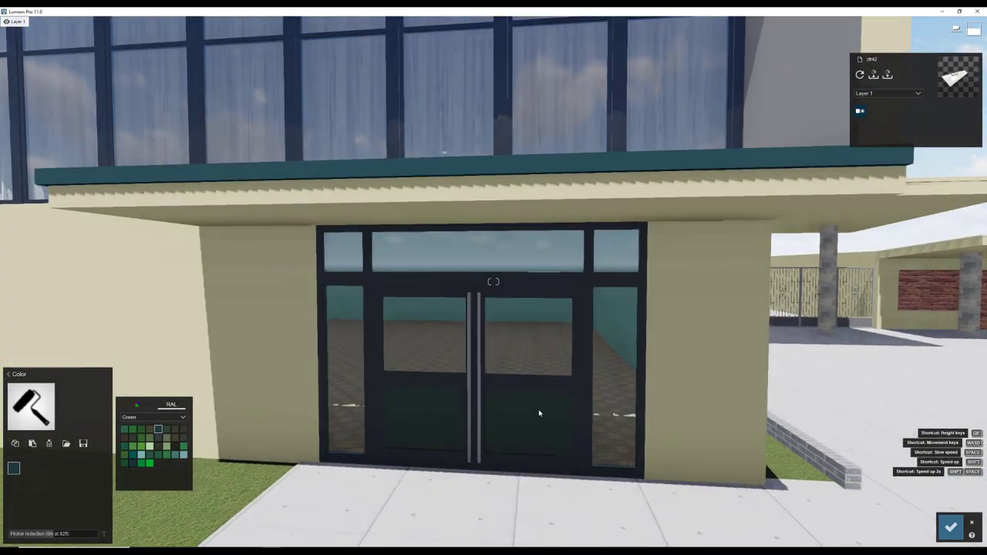
Apply an aluminium material to the entrance door frames and make it more reflective.
left_click(537, 411)
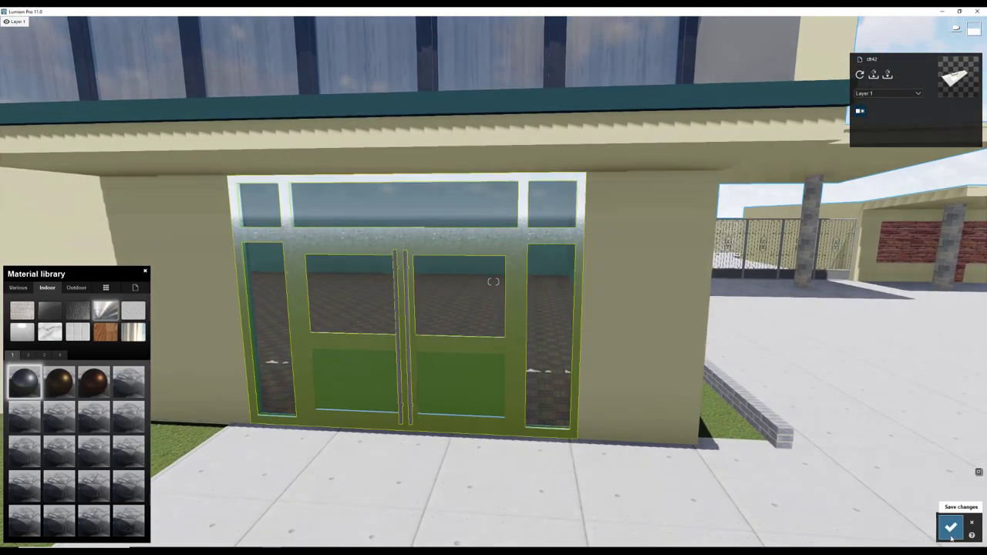
left_click(950, 527)
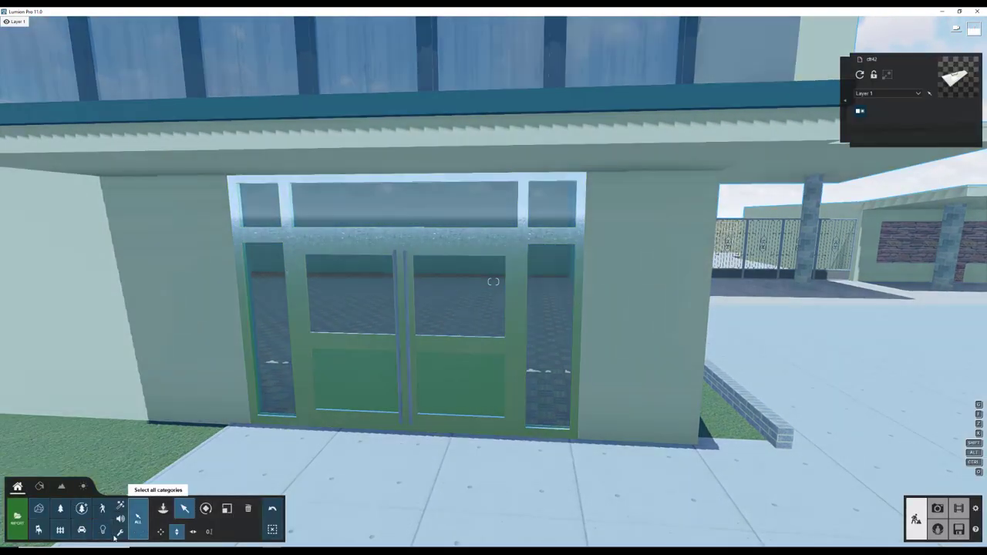
left_click(120, 531)
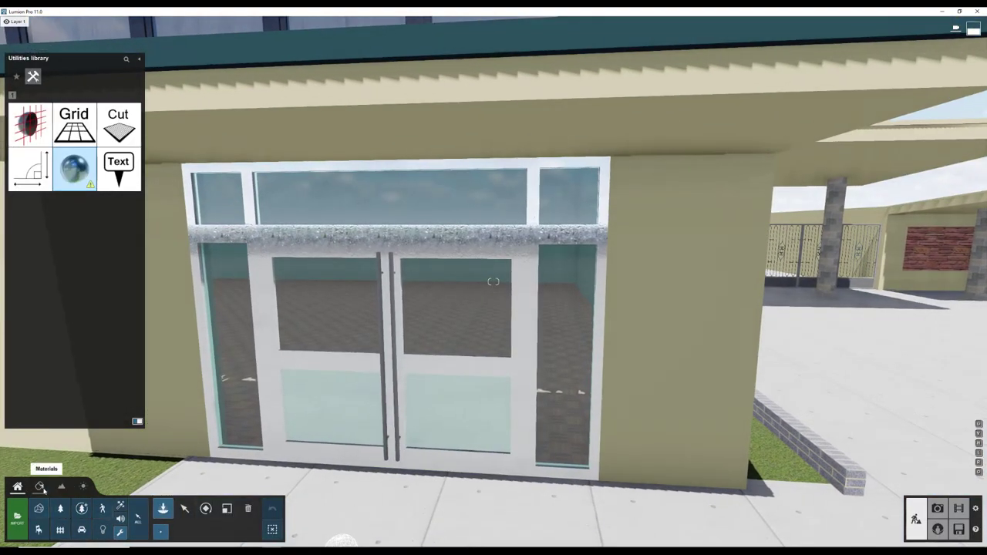
left_click(40, 486)
left_click(391, 332)
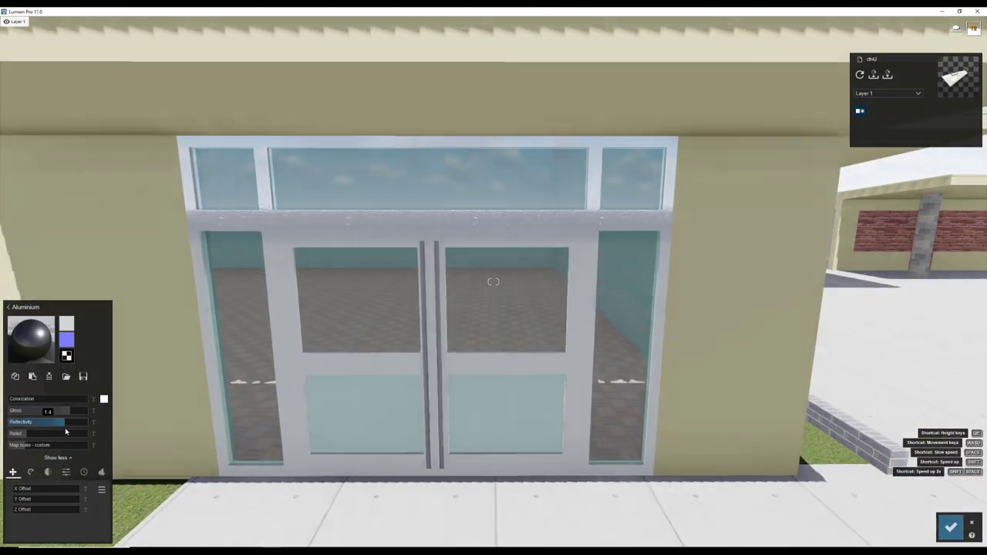
left_click_drag(66, 432, 71, 434)
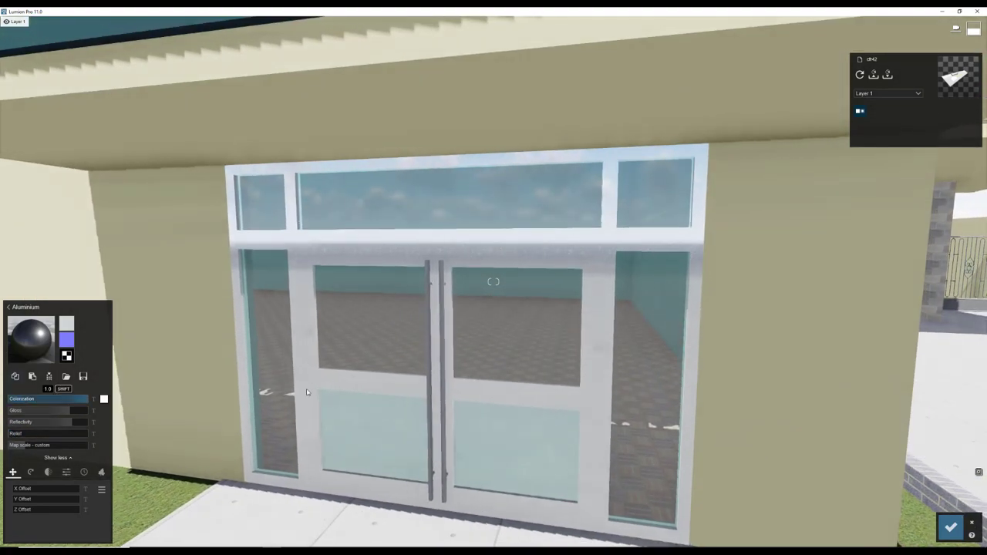
Try graphite, white and grey frame tints against Doors (1).jpg, settling on pale yellow RAL 1003.
left_click(104, 398)
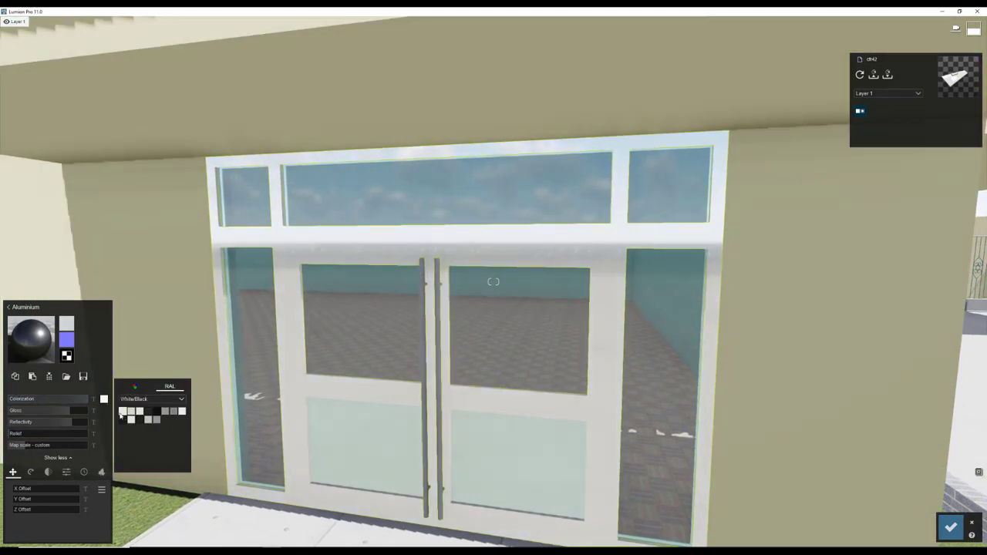
left_click(104, 398)
left_click(123, 420)
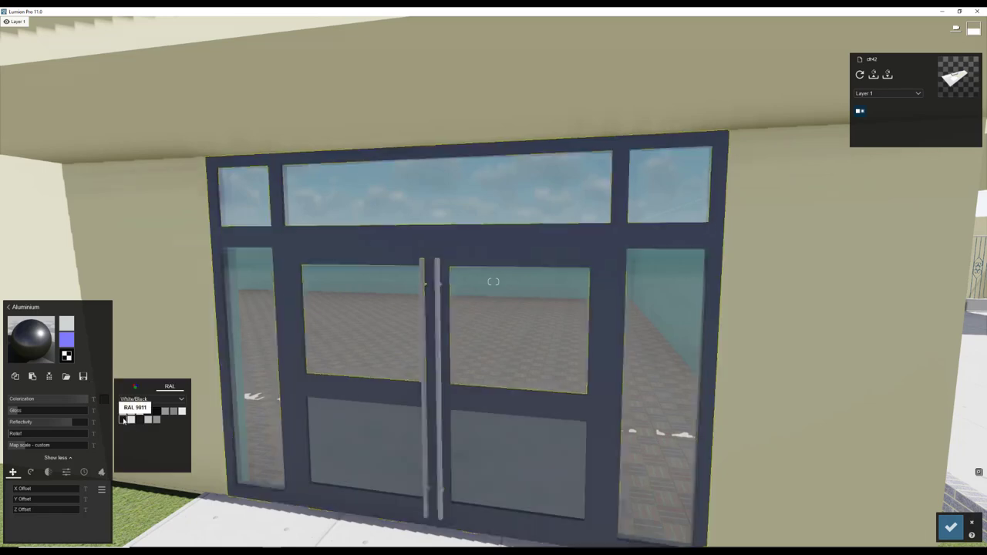
key("alt+Tab")
key("alt+Tab")
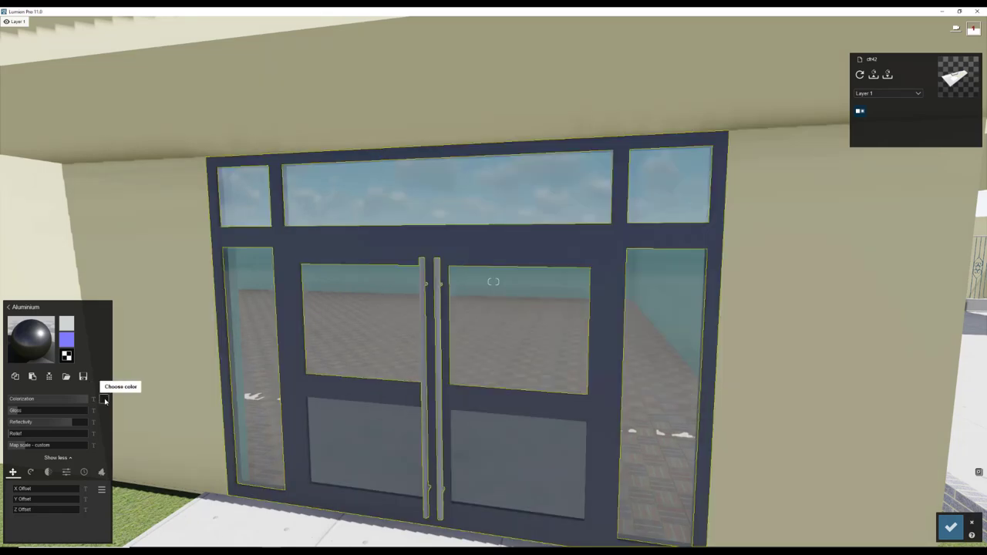
left_click(139, 411)
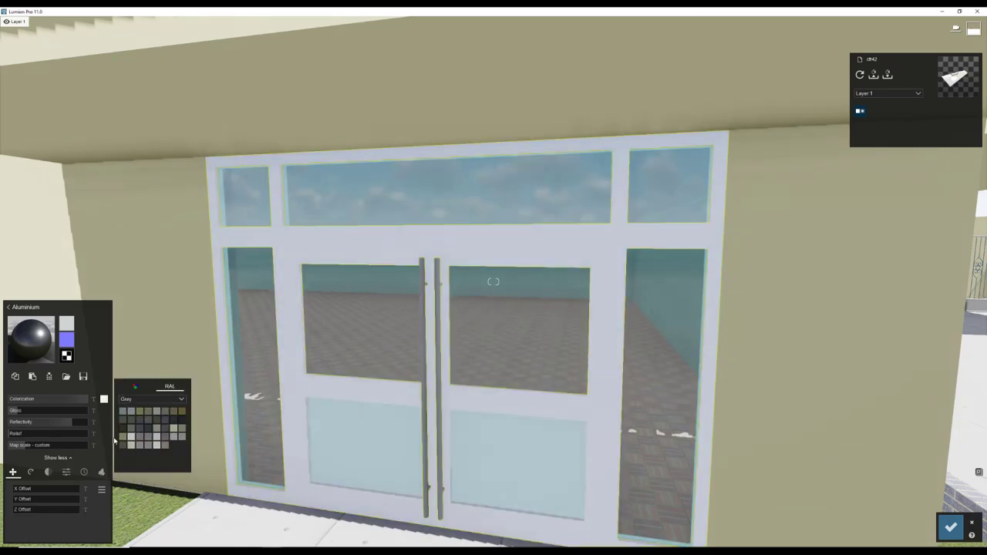
left_click(131, 444)
left_click(164, 445)
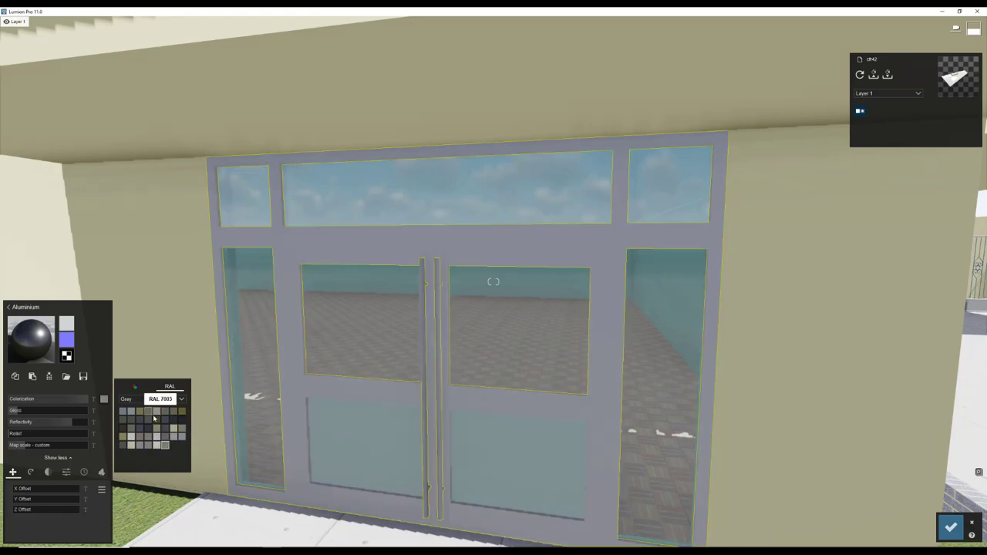
left_click(181, 416)
right_click_drag(231, 416, 351, 416)
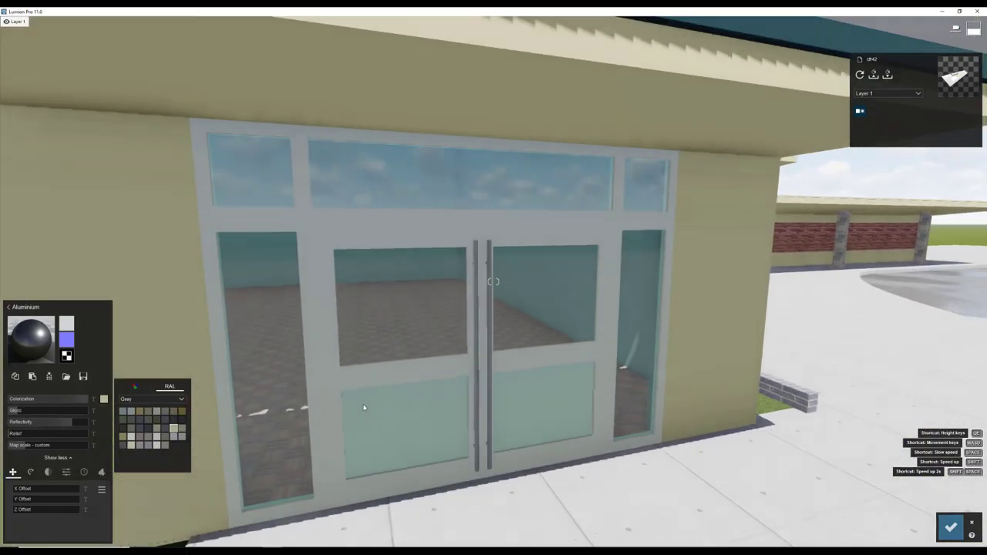
scroll(351, 416, "down", 5)
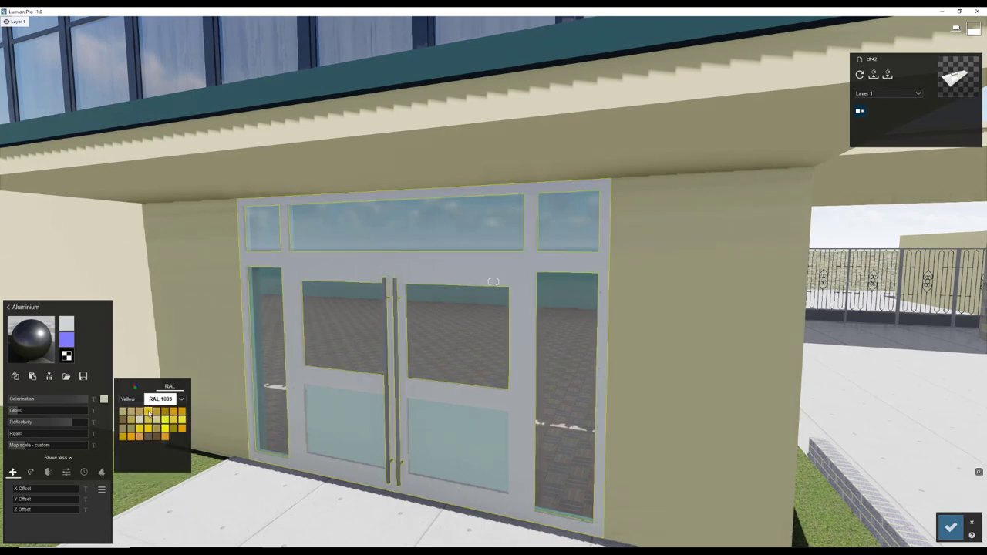
left_click(149, 414)
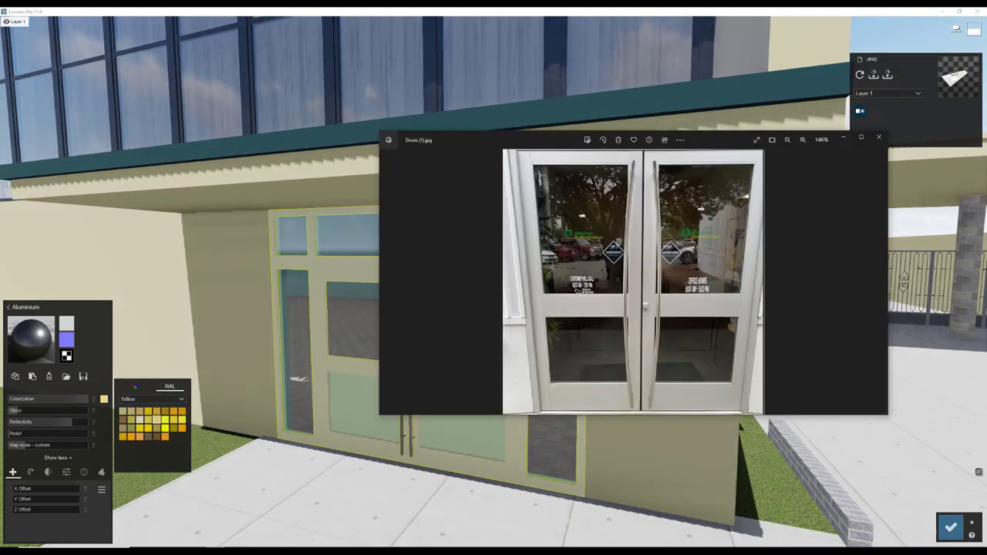
Lighten the door frame tint to light grey, then select the door glass and browse Indoor materials.
left_click(165, 422)
left_click(140, 420)
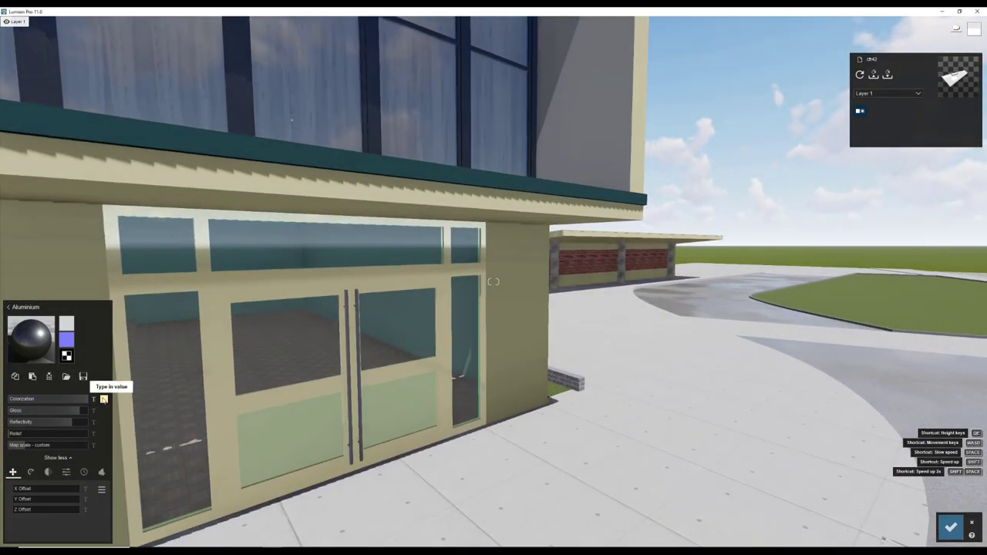
left_click_drag(131, 401, 99, 414)
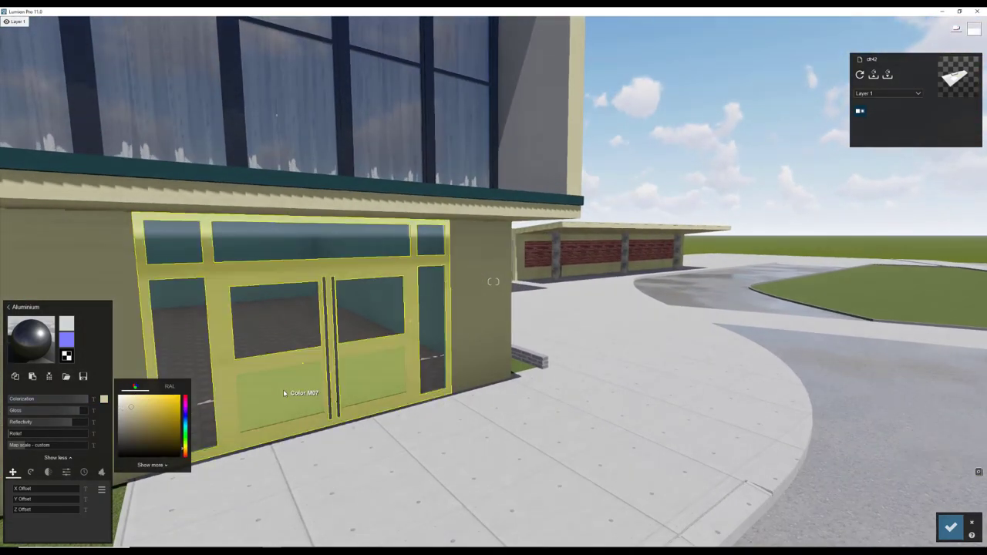
left_click(286, 394)
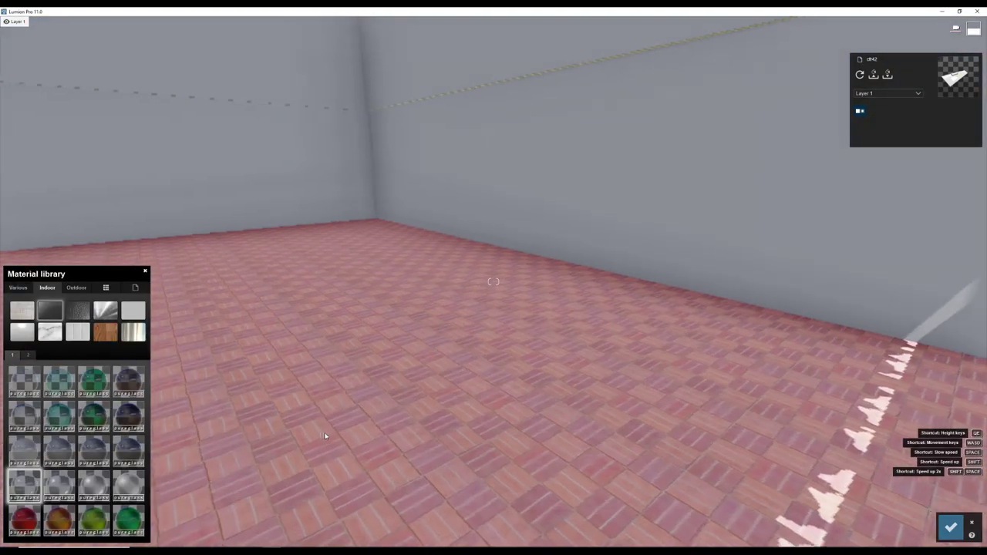
left_click(70, 333)
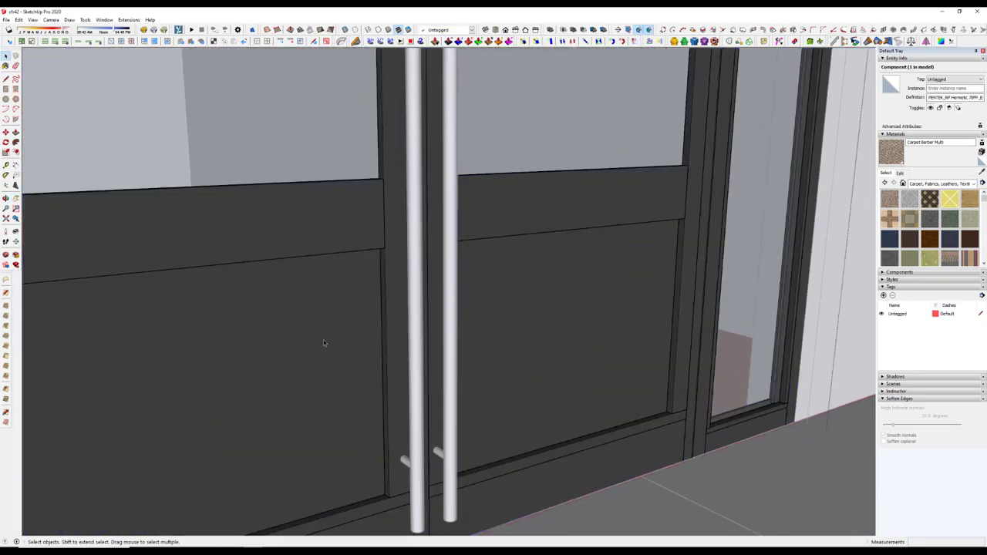
Sample the Brick Rough Dark material from the entrance ledge with the Paint Bucket.
double_click(324, 340)
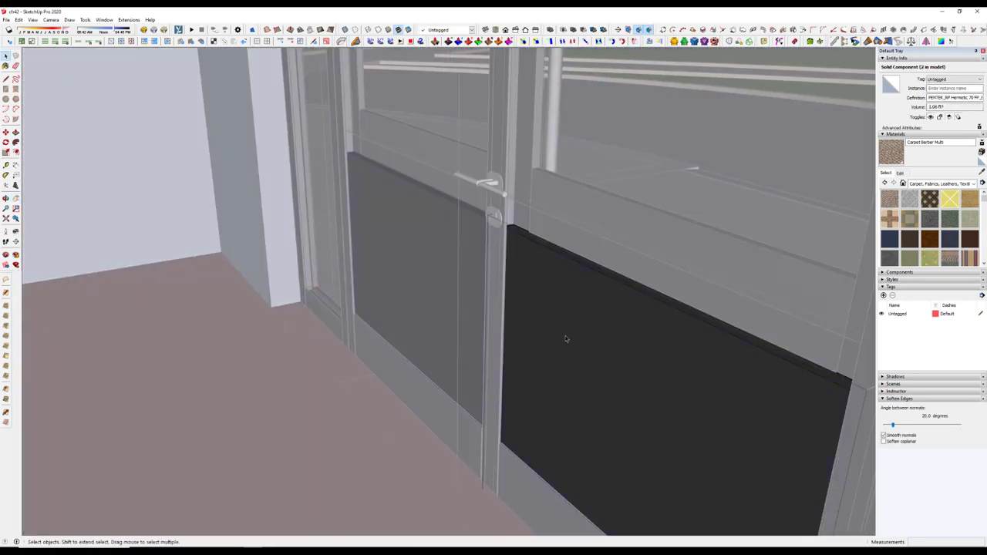
key("ctrl+a")
key("b")
left_click(620, 355, "alt")
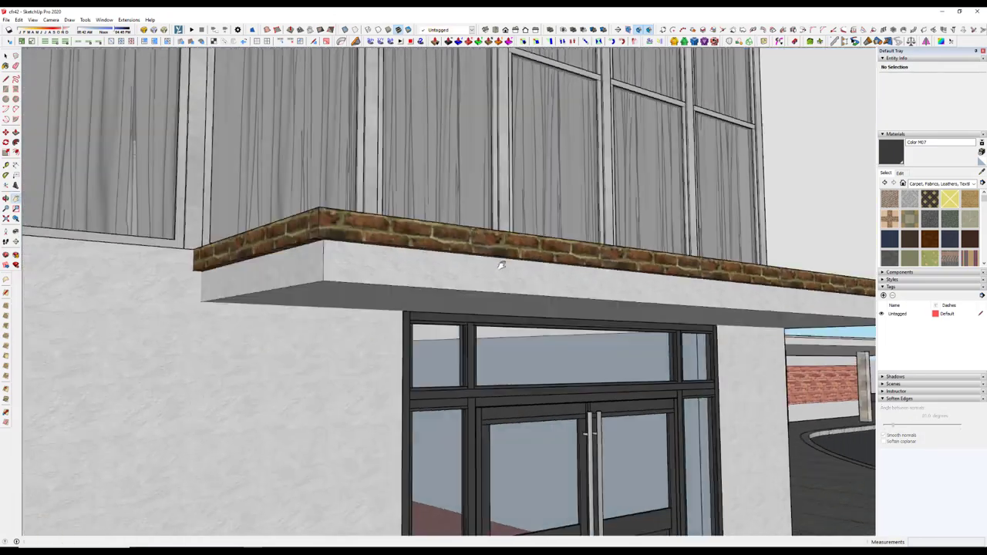
scroll(553, 279, "down", 1)
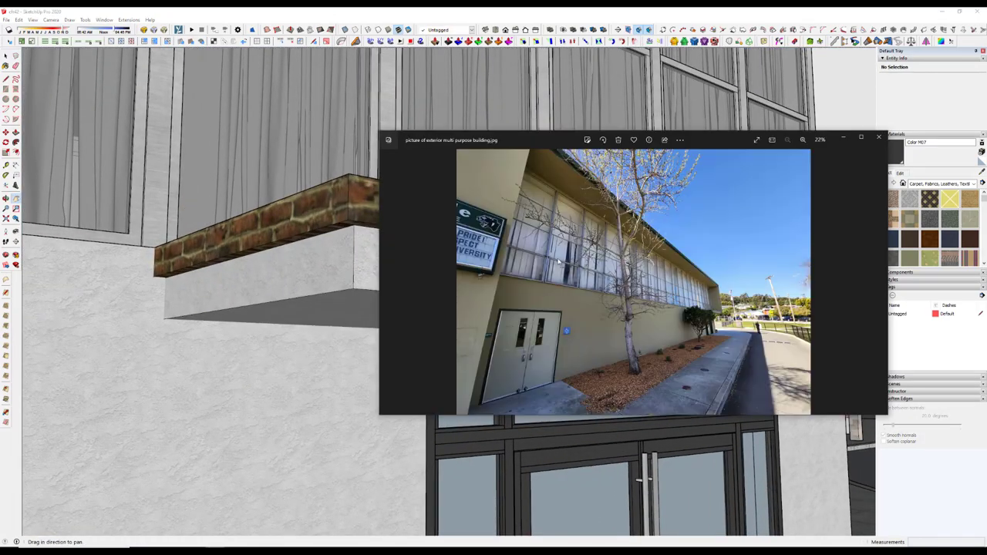
scroll(493, 360, "up", 2, "ctrl")
scroll(524, 347, "up", 2, "ctrl")
scroll(541, 338, "up", 2, "ctrl")
scroll(509, 308, "up", 2, "ctrl")
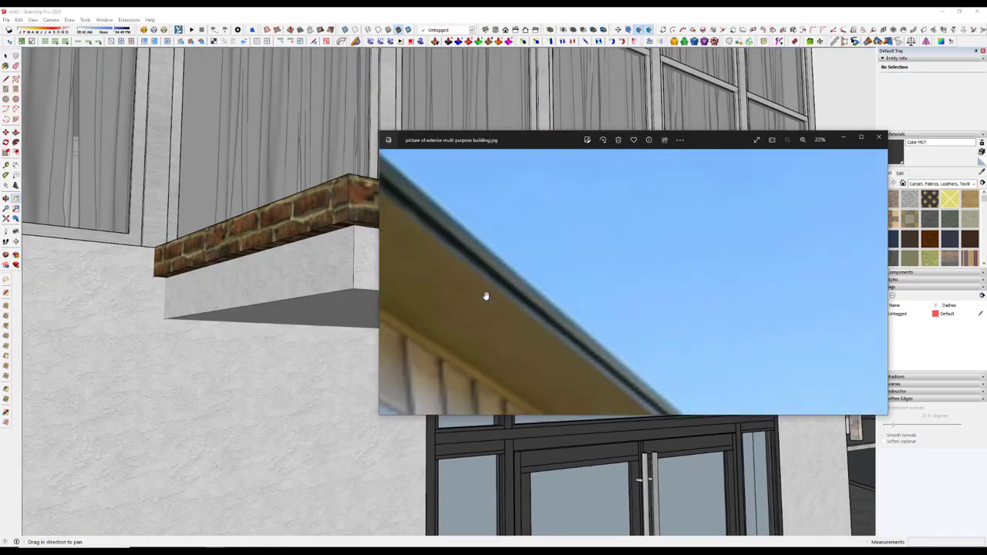
scroll(485, 293, "down", 3, "ctrl")
scroll(465, 192, "up", 3, "ctrl")
Paint the canopy ledge's top face with Brick Rough Dark.
left_click(374, 265)
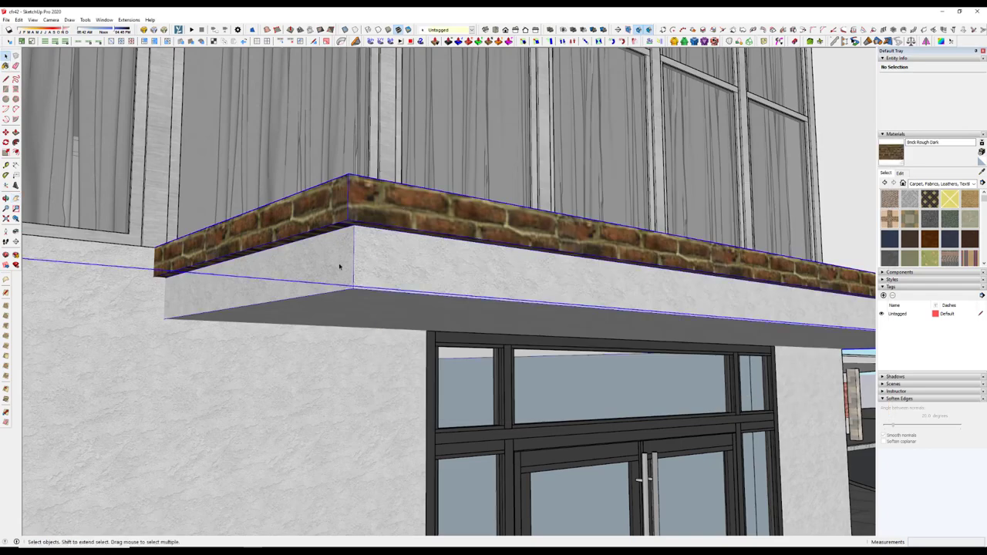
mouse_move(339, 266)
middle_mouse_down()
mouse_move(628, 267)
mouse_move(616, 418)
mouse_move(366, 300)
middle_mouse_up()
left_click(628, 267)
key("b")
mouse_move(413, 259)
middle_mouse_down()
mouse_move(670, 264)
mouse_move(379, 266)
middle_mouse_up()
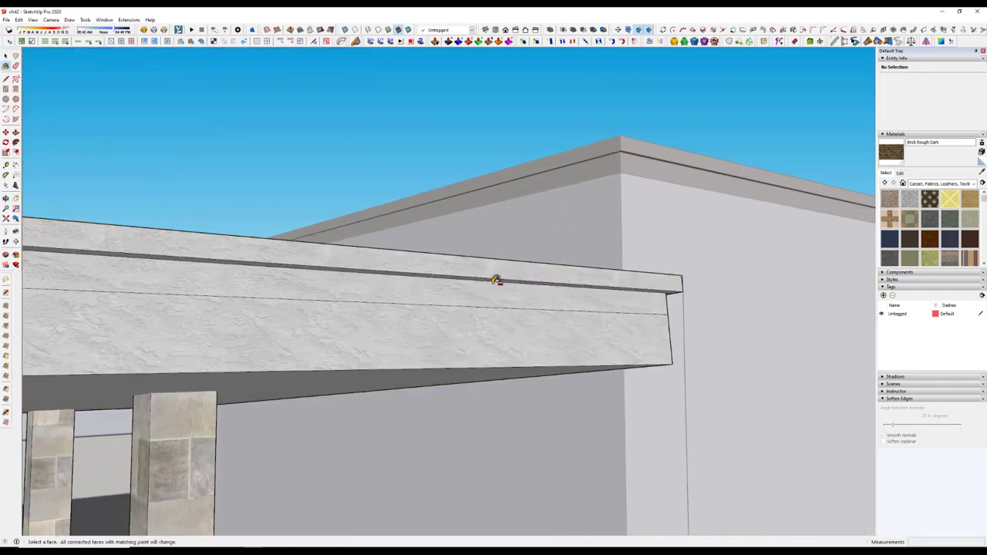
middle_click_drag(496, 281, 250, 292)
left_click(398, 260)
key("space")
mouse_move(398, 259)
middle_mouse_down()
mouse_move(413, 264)
mouse_move(519, 223)
mouse_move(483, 365)
mouse_move(425, 371)
middle_mouse_up()
scroll(483, 365, "down", 5)
triple_click(517, 340)
Finish the canopy's remaining top faces and orbit around to check the brick finish.
scroll(617, 348, "up", 5)
scroll(242, 283, "up", 4)
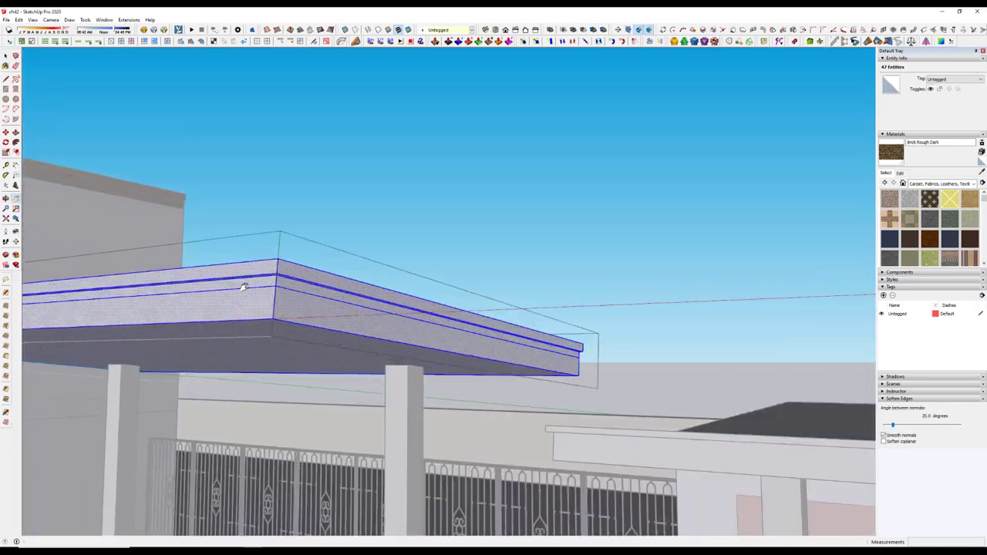
middle_click_drag(242, 282, 349, 215)
middle_click_drag(316, 266, 234, 341)
scroll(423, 308, "up", 5)
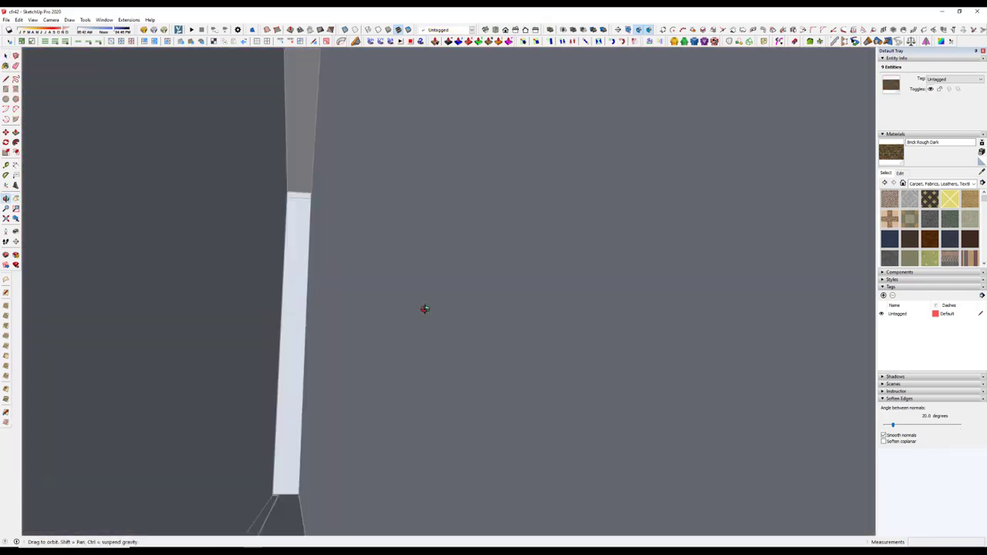
scroll(424, 309, "down", 4)
mouse_move(423, 308)
middle_mouse_down("shift")
mouse_move(399, 301)
mouse_move(495, 199)
middle_mouse_up("shift")
scroll(398, 301, "down", 3)
scroll(462, 231, "down", 5)
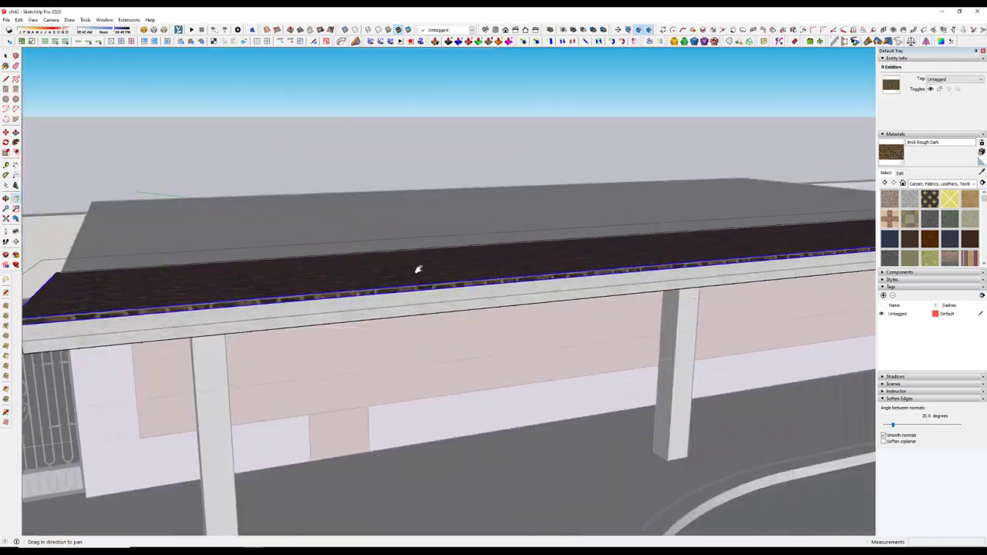
middle_click_drag(417, 266, 367, 231)
left_click(428, 254)
scroll(428, 254, "up", 5)
mouse_move(370, 315)
middle_mouse_down()
mouse_move(452, 337)
mouse_move(665, 266)
mouse_move(462, 293)
middle_mouse_up()
scroll(452, 337, "down", 3)
scroll(332, 254, "up", 5)
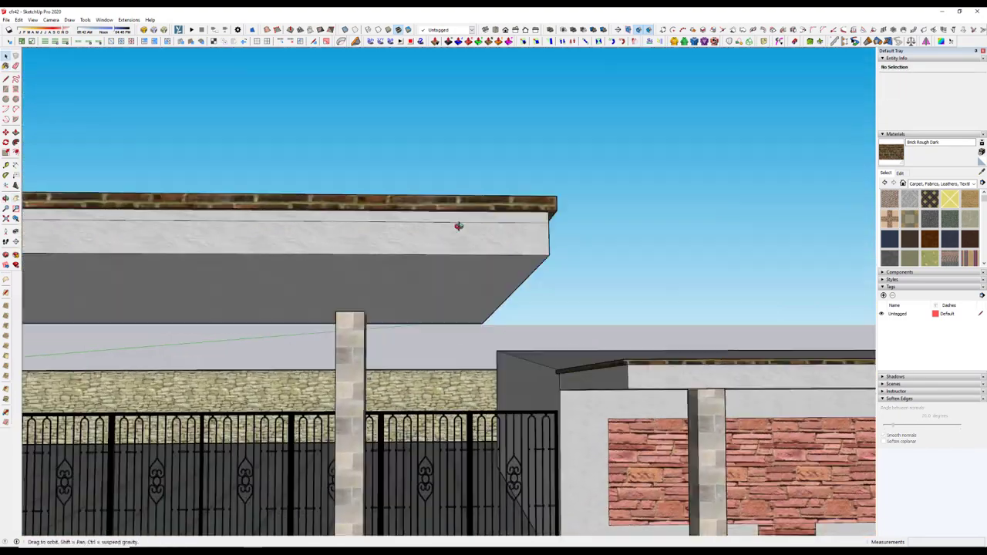
middle_click_drag(331, 255, 327, 273)
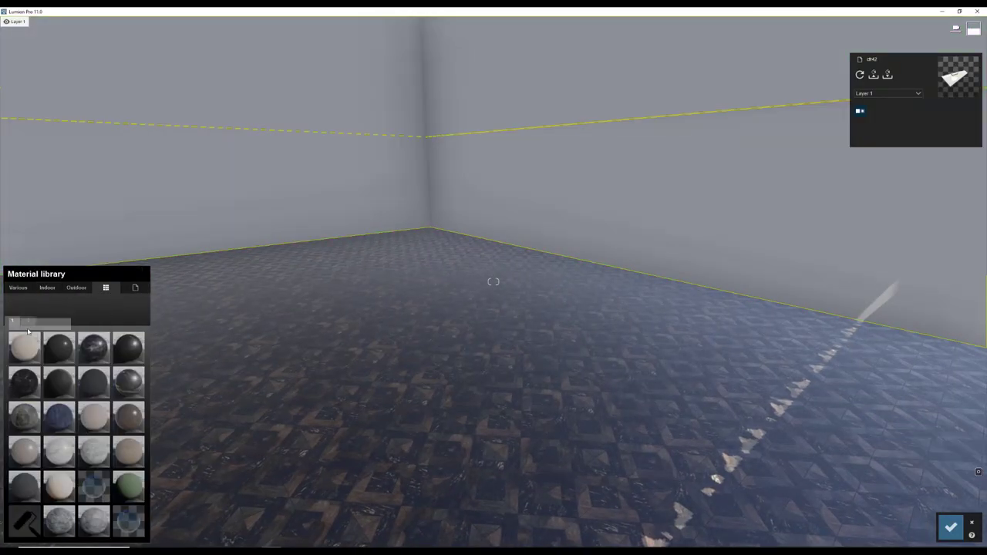
Replace the side door's wood with Standard Wall Paint Cream.
left_click(28, 323)
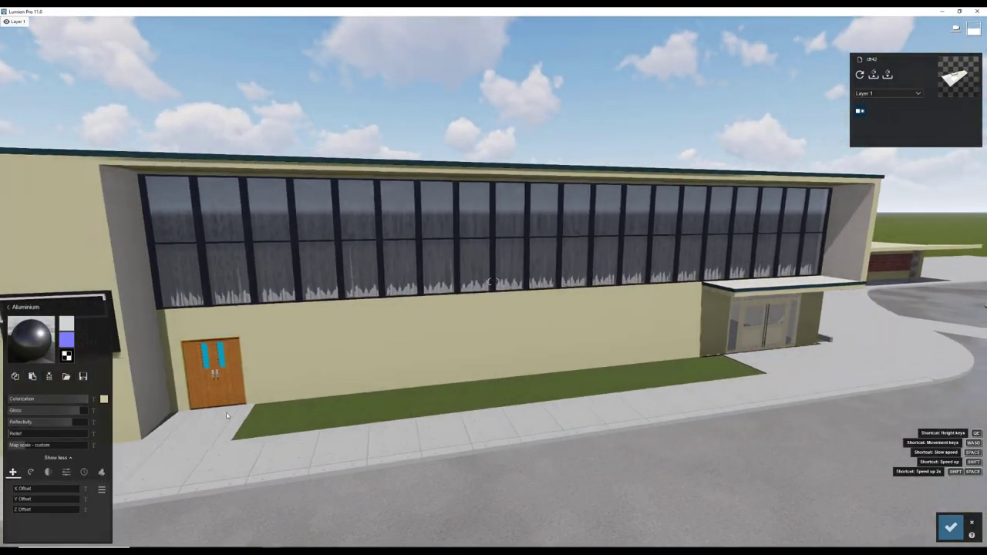
left_click(226, 416)
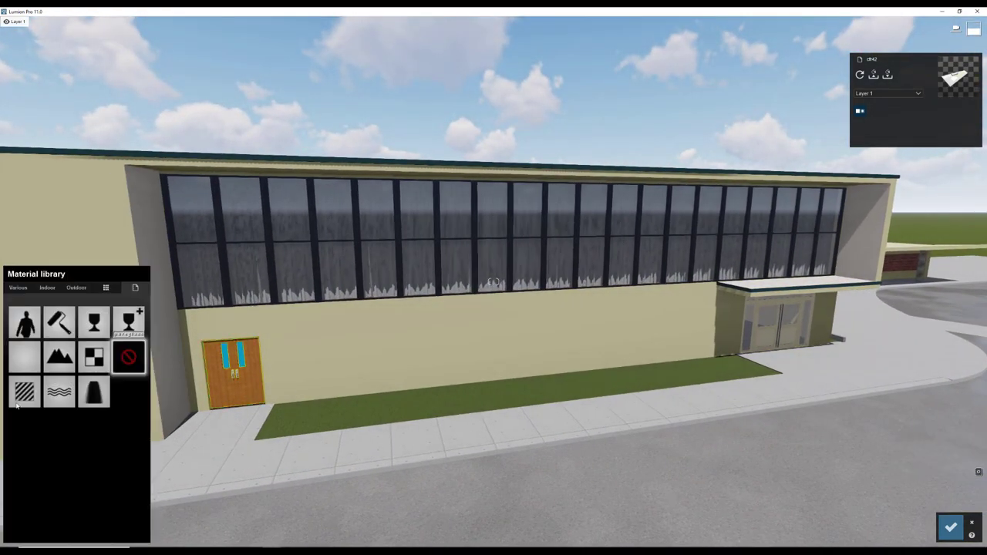
left_click(28, 356)
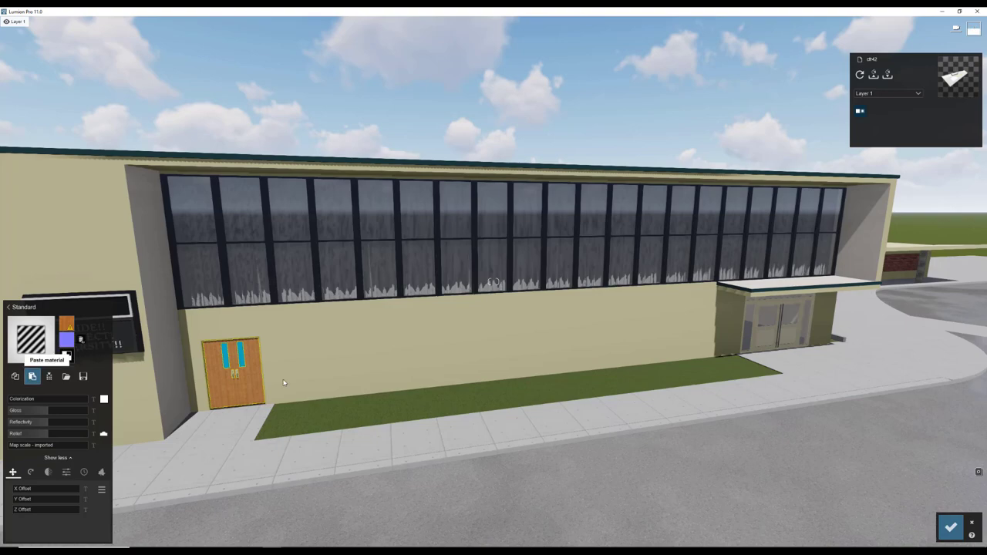
left_click(248, 382)
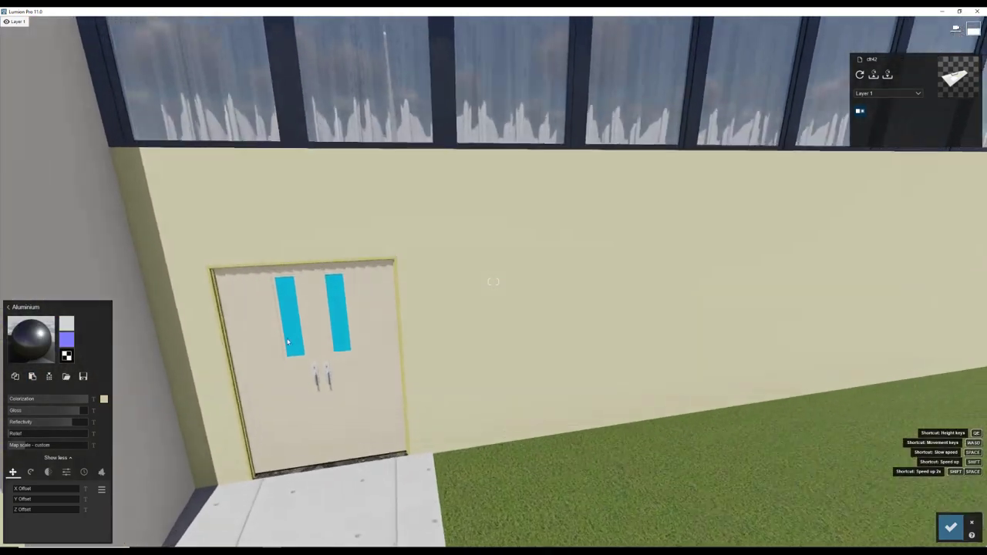
Give the door panes Indoor glass materials, ending with Rough Glass 001.
left_click(94, 339)
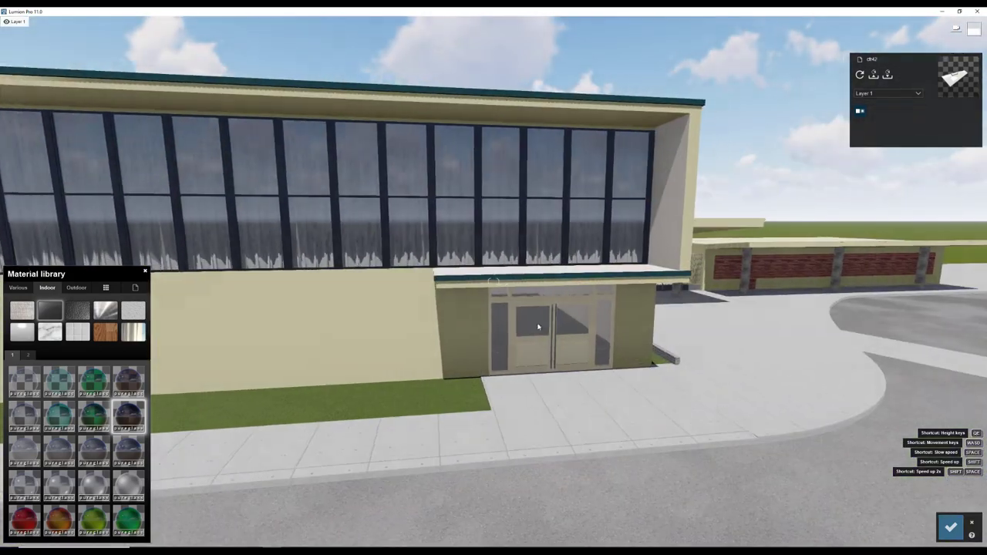
left_click(24, 485)
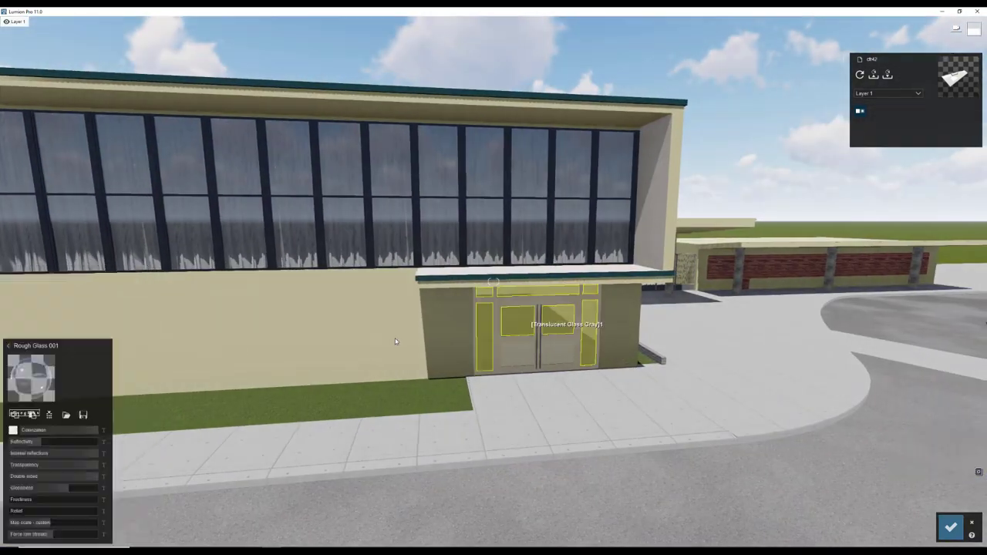
left_click(124, 414)
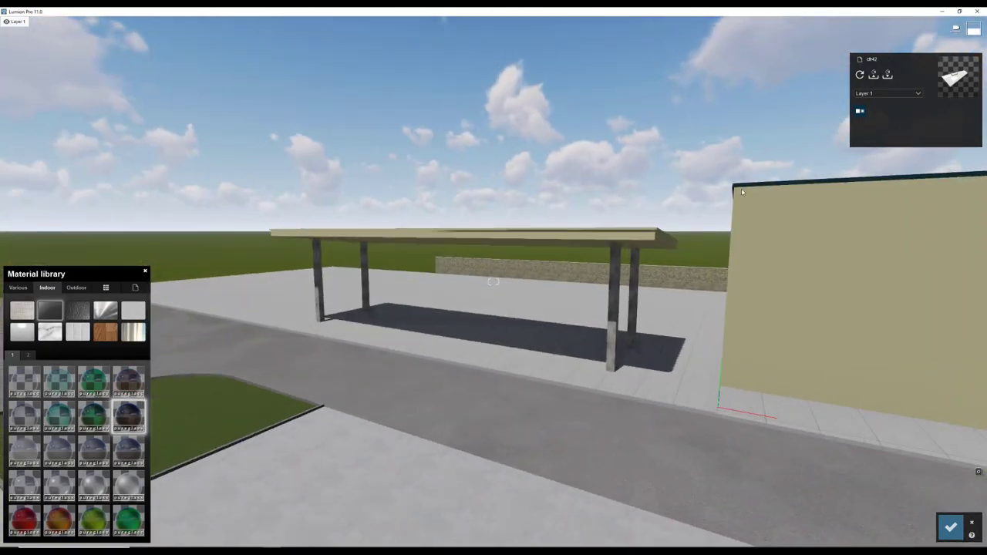
Recolour the canopy columns with a plain Color material.
left_click(630, 295)
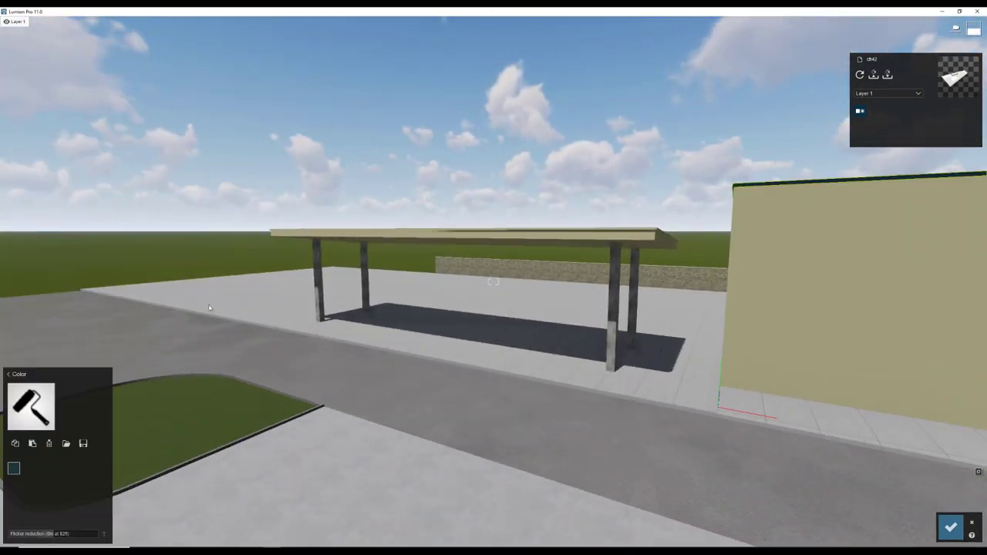
left_click(630, 294)
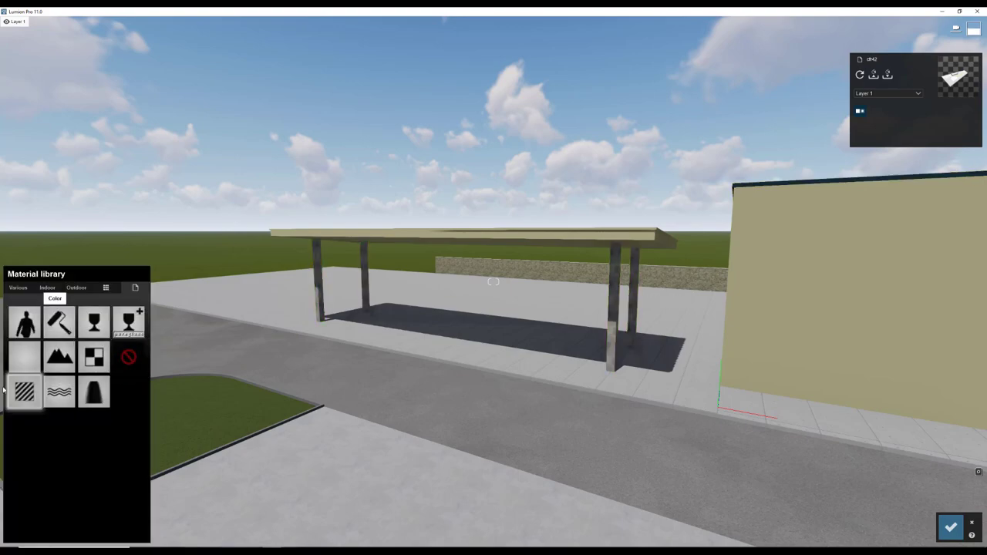
left_click(52, 302)
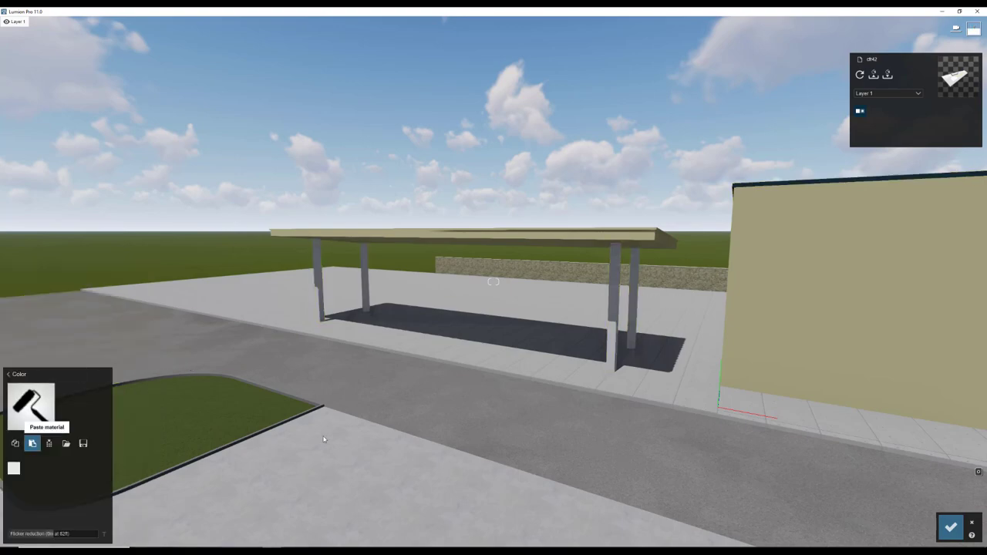
right_click_drag(324, 438, 479, 20)
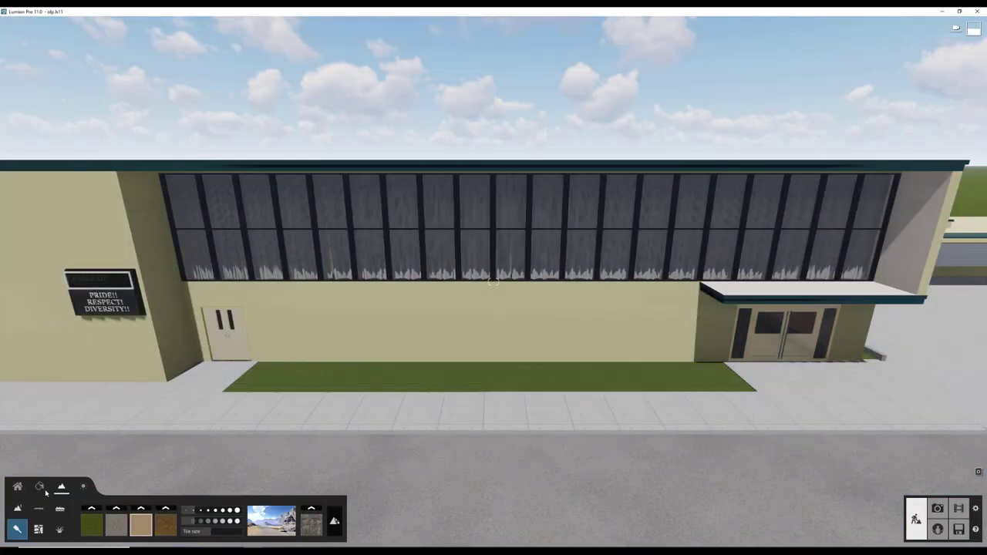
Open the Nature library and go to the Conifers category.
left_click(44, 489)
left_click(60, 508)
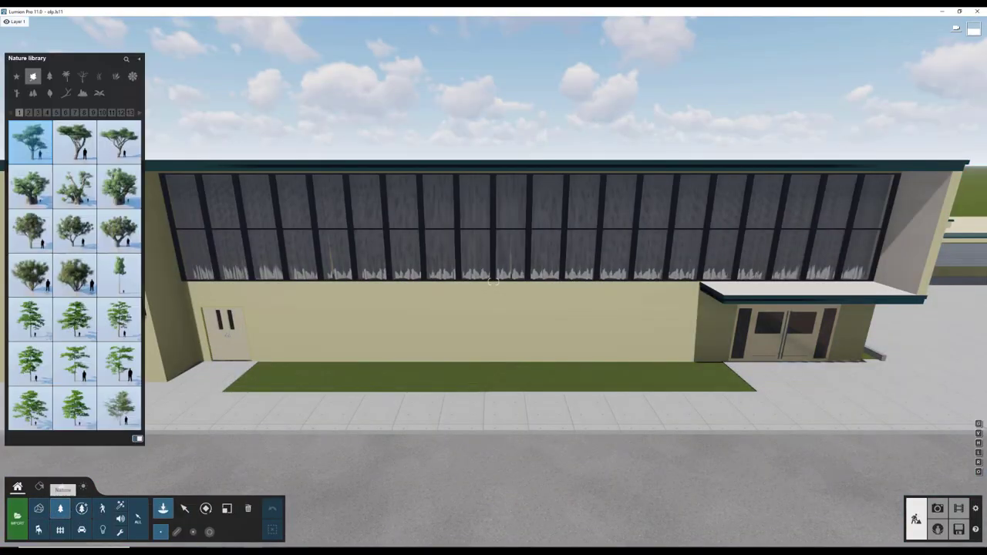
left_click(33, 113)
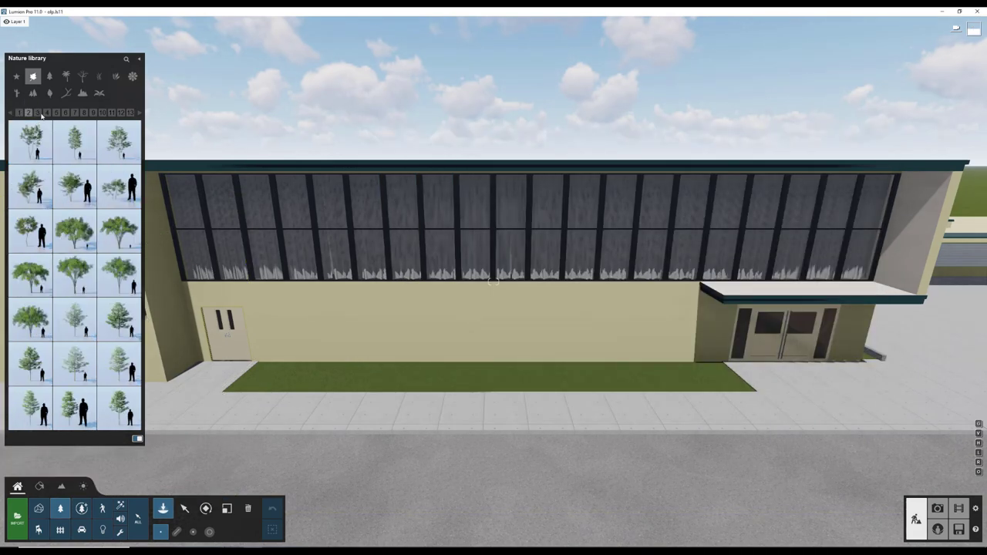
left_click(46, 113)
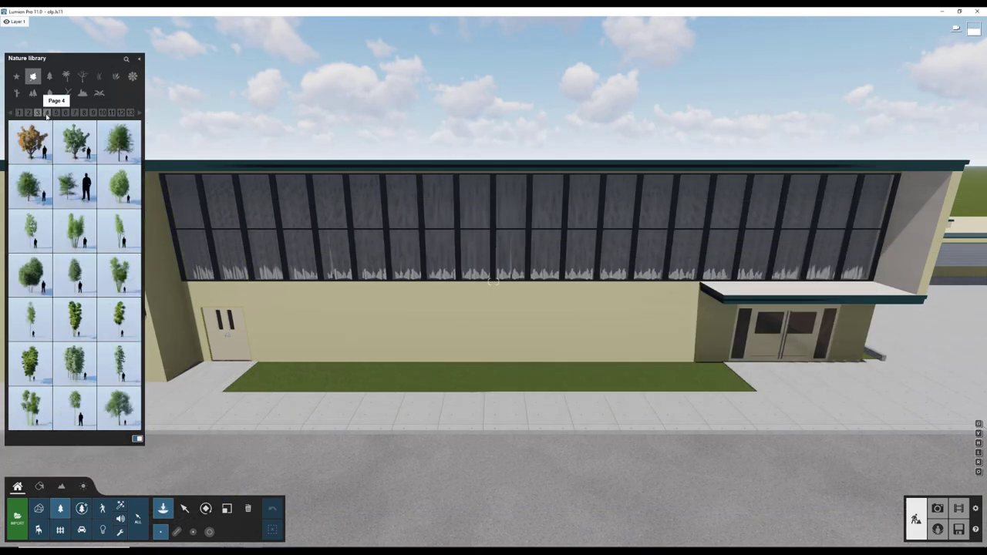
left_click(56, 114)
Page through conifer pages 1–5 and pick the columnar juniper.
left_click(49, 75)
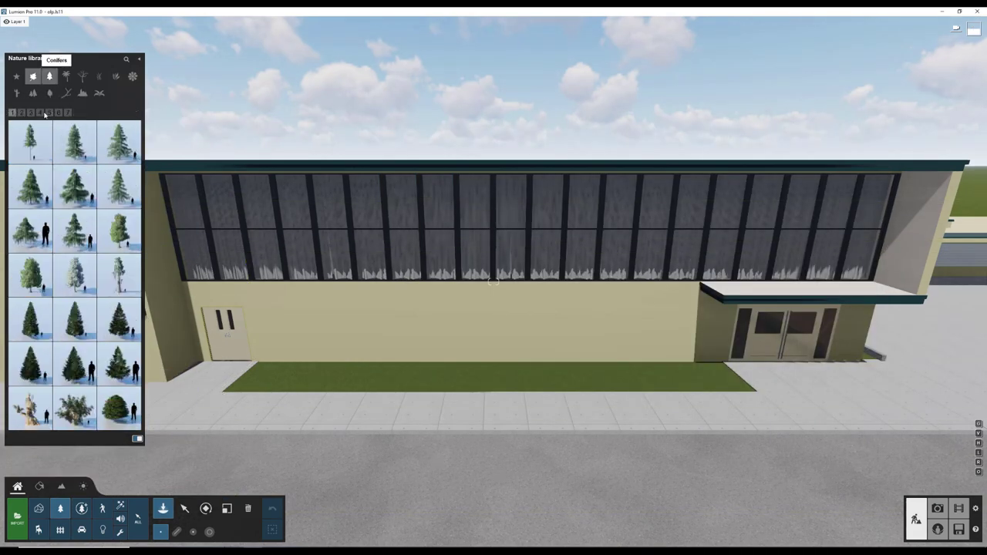
left_click(22, 113)
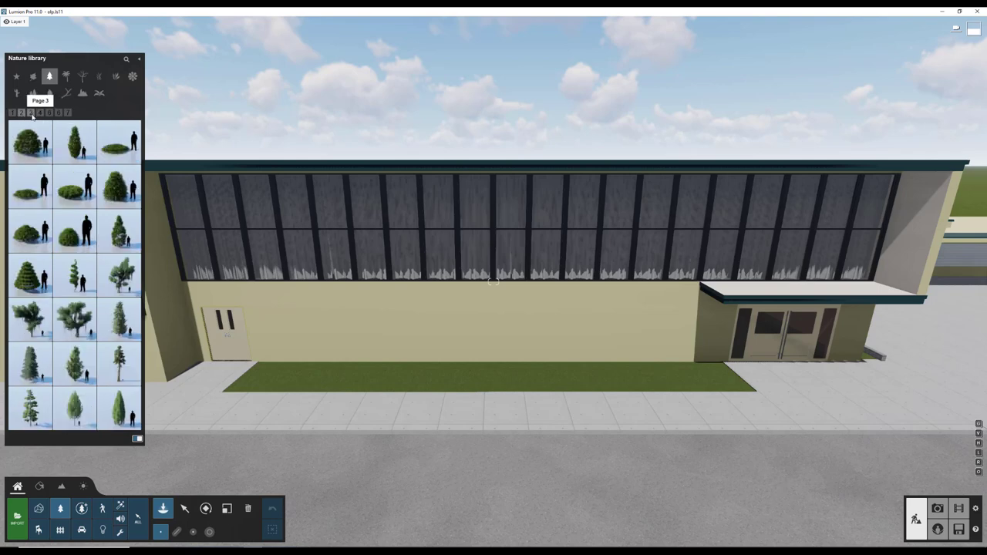
left_click(12, 114)
left_click(22, 113)
left_click(31, 113)
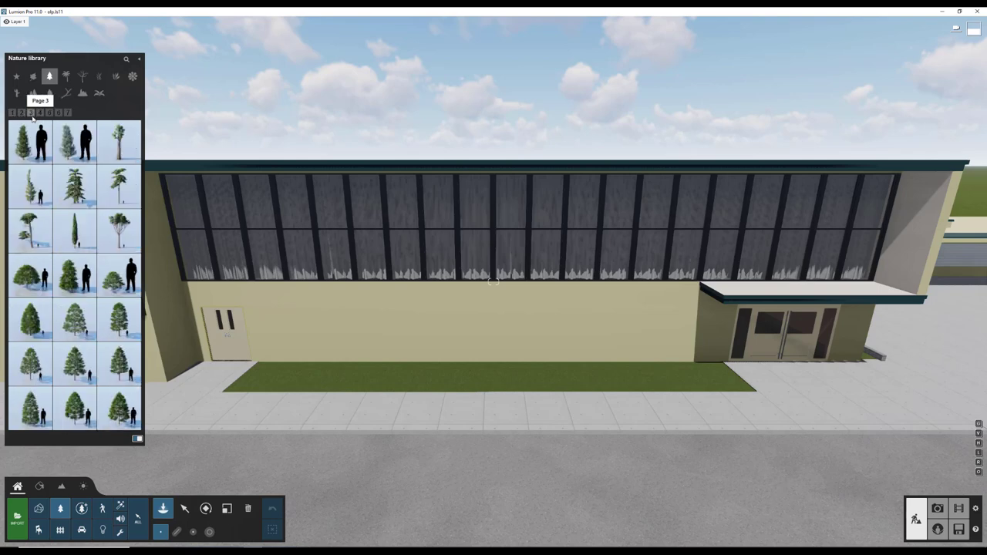
left_click(40, 113)
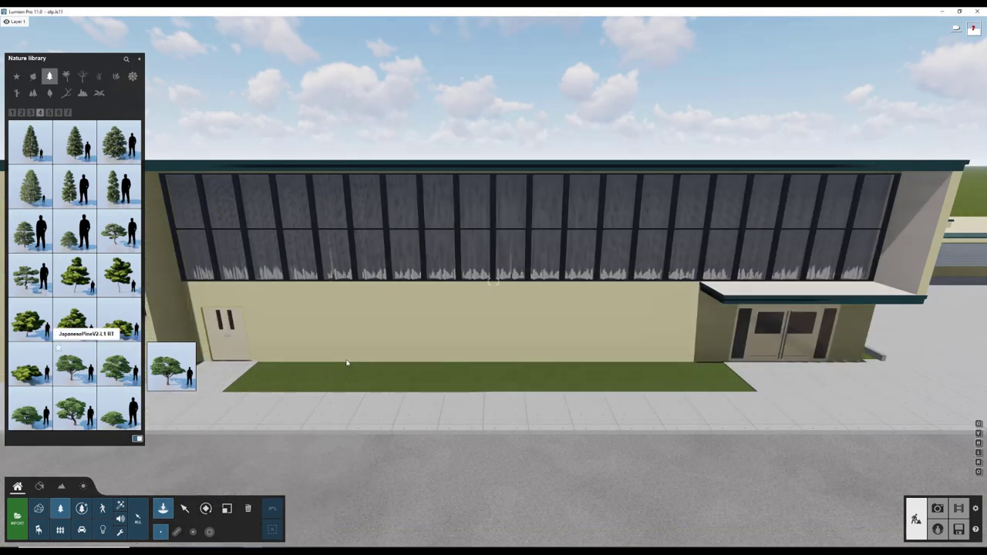
left_click(49, 114)
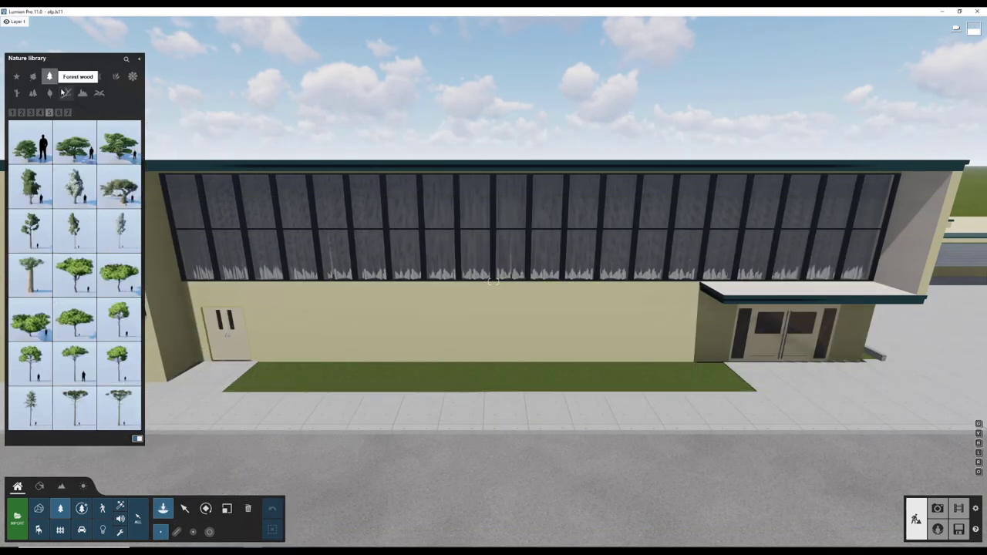
left_click(59, 113)
mouse_move(75, 230)
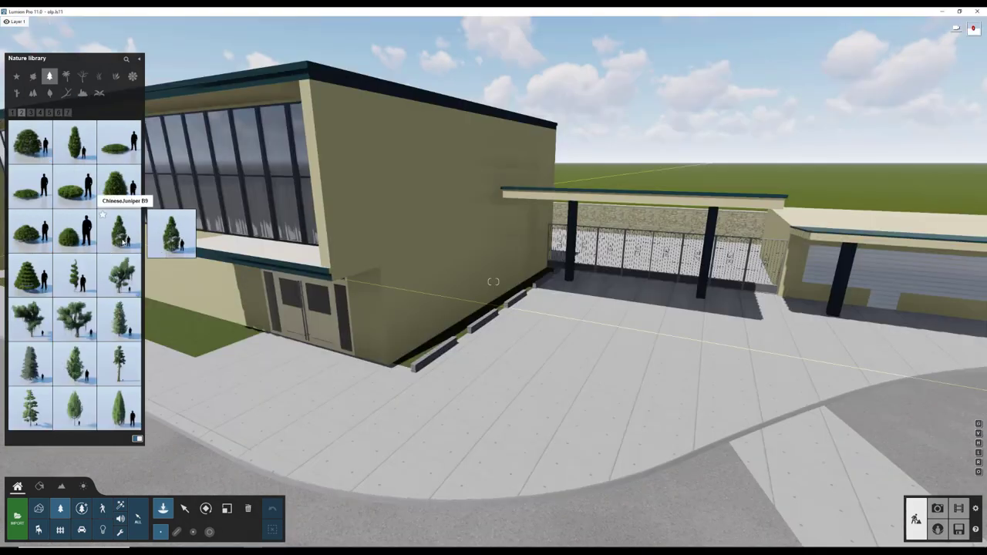
left_click(75, 141)
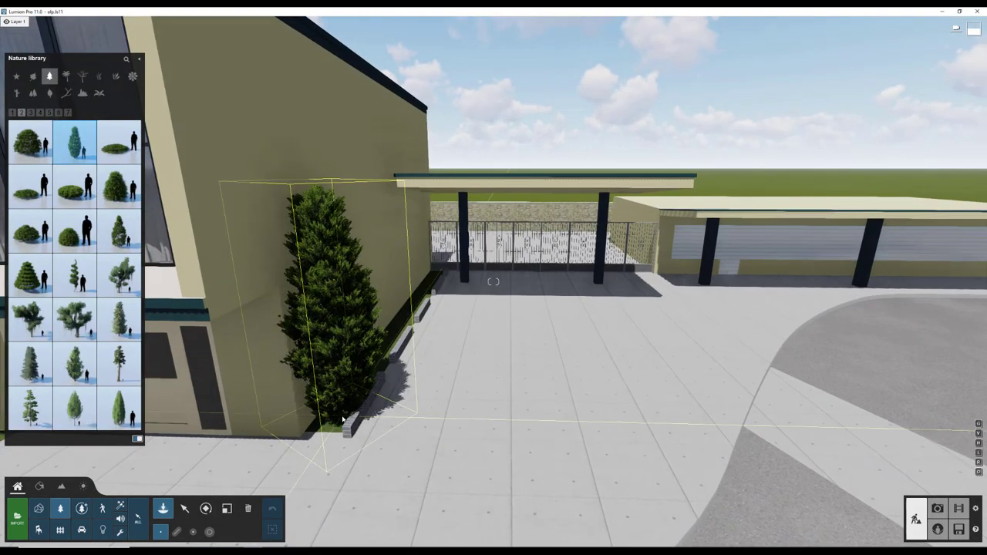
Plant a juniper by the entrance corner and mass-place a row of three along the wall.
left_click(343, 419)
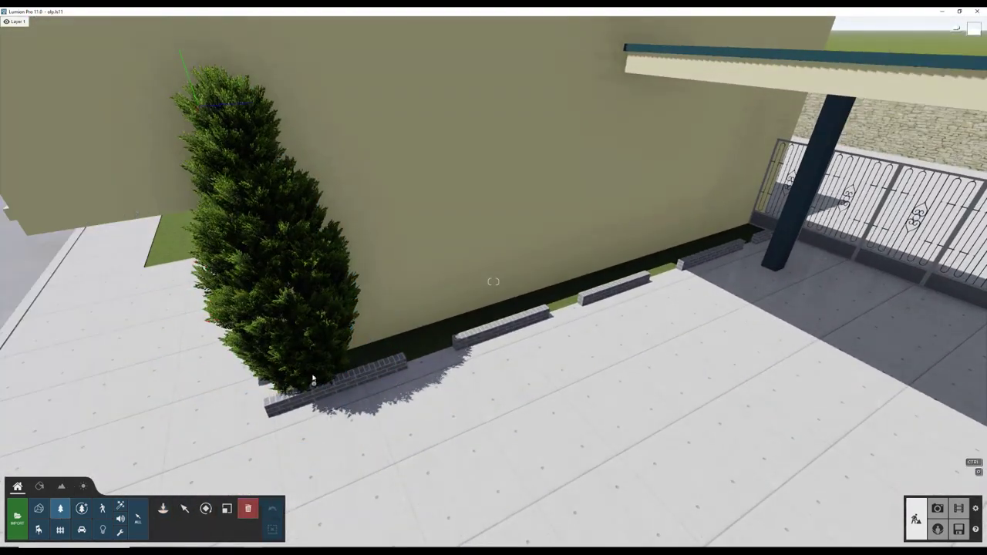
left_click(60, 508)
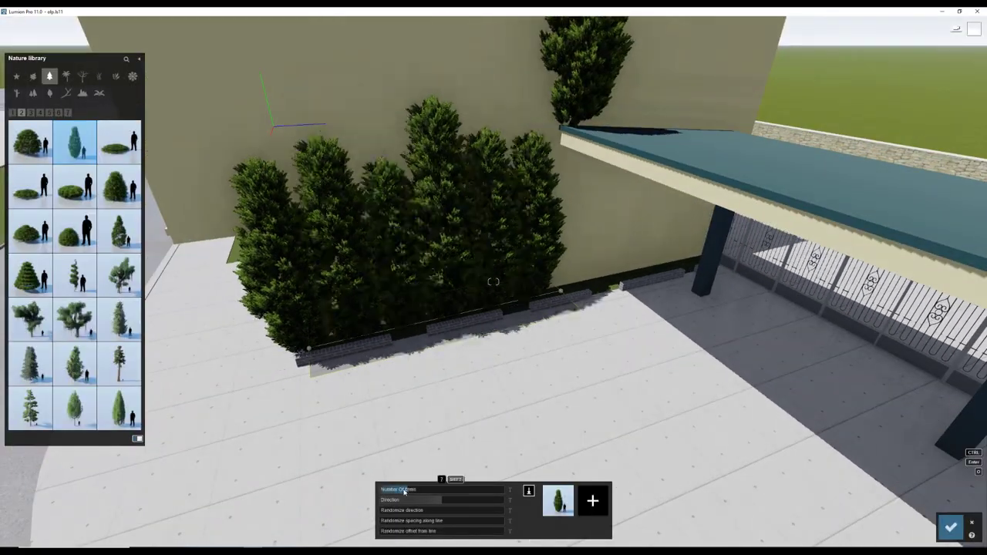
left_click_drag(404, 492, 395, 491)
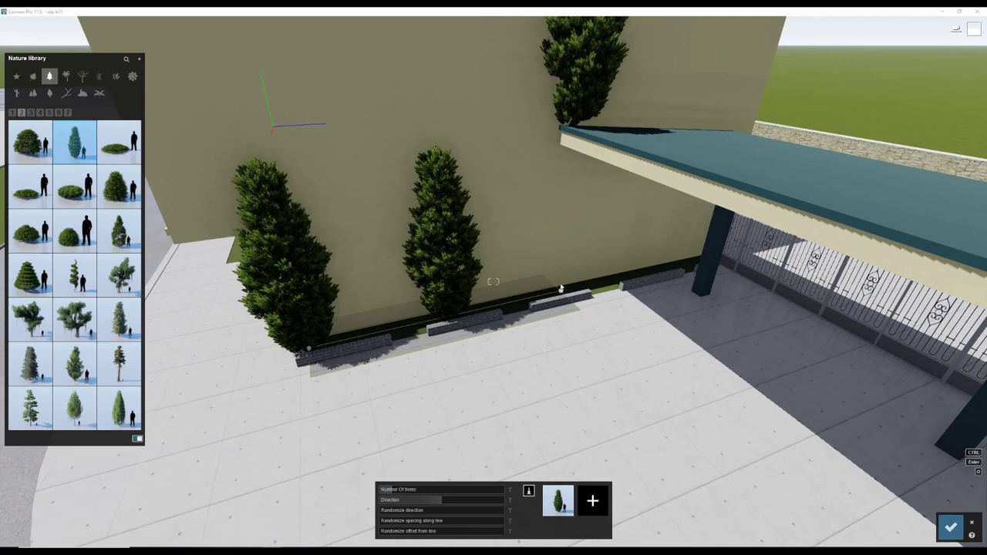
left_click_drag(510, 306, 506, 305)
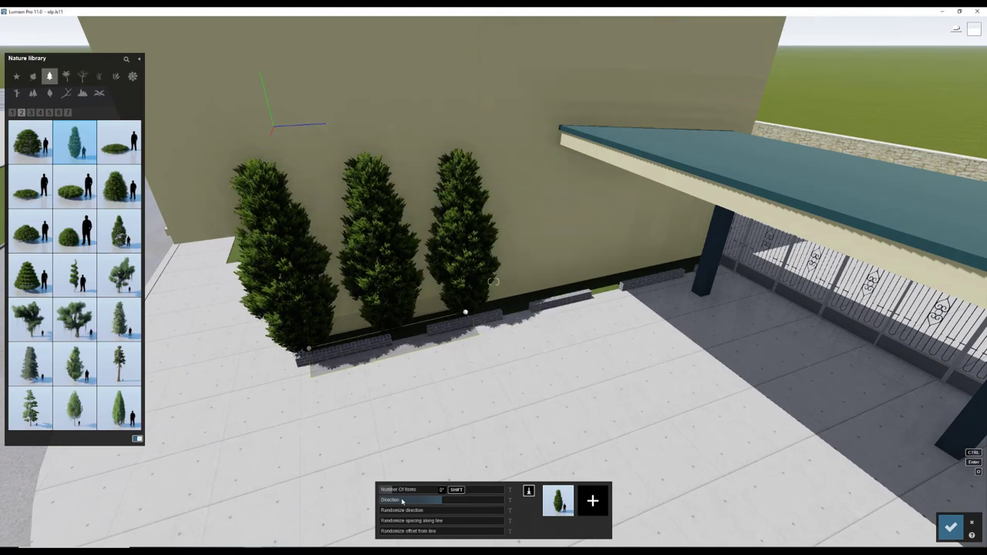
left_click(948, 528)
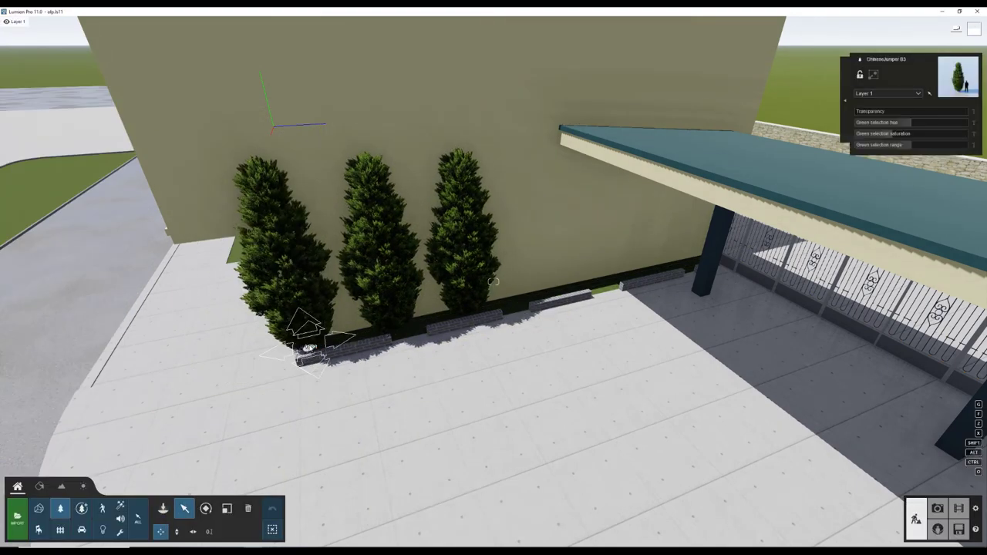
Box-select the three junipers and delete them, leaving the planters bare.
scroll(416, 327, "down", 2)
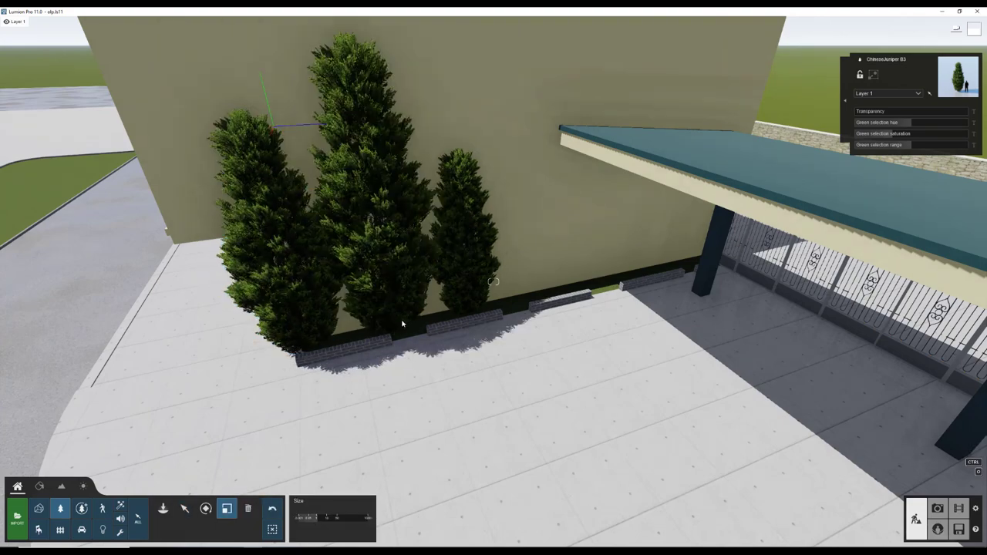
scroll(385, 329, "down", 5)
scroll(380, 330, "down", 3)
left_click(397, 361)
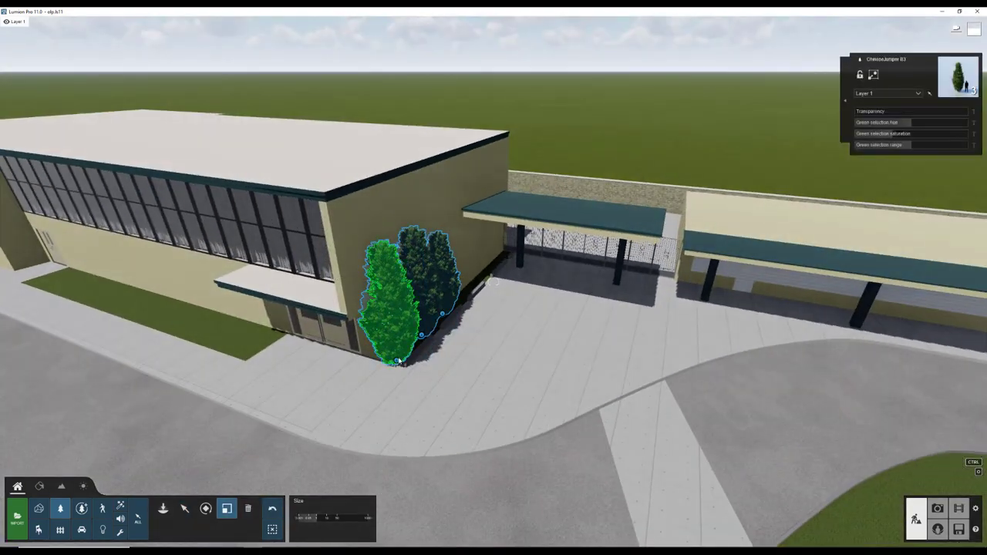
scroll(492, 282, "up", 5)
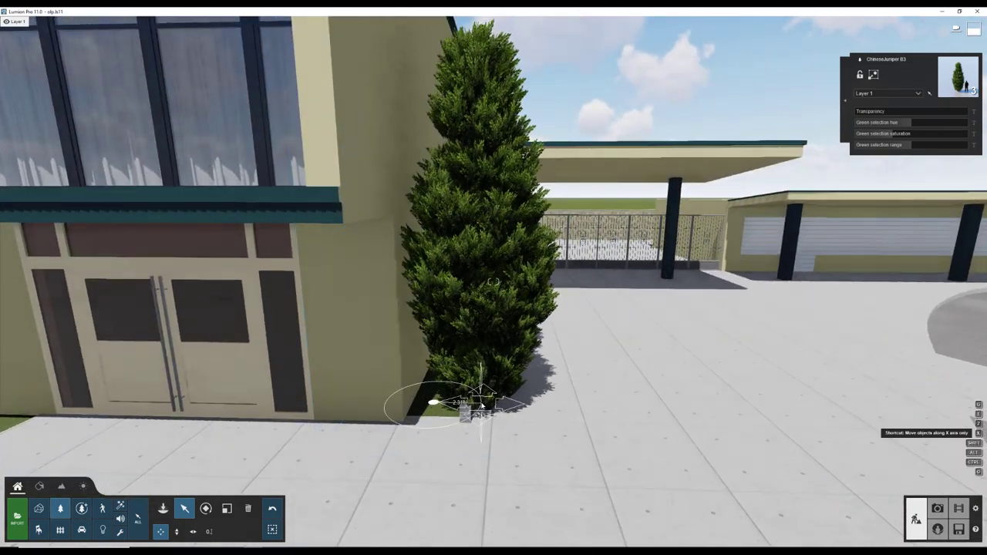
scroll(493, 282, "down", 5)
scroll(493, 282, "up", 3)
left_click(226, 508)
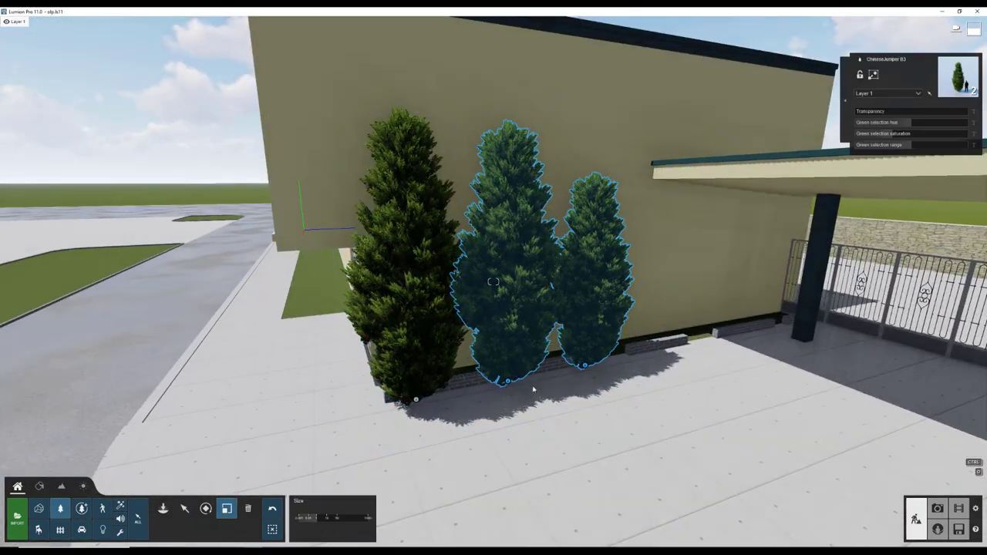
left_click_drag(332, 321, 625, 436, "ctrl")
left_click(185, 508)
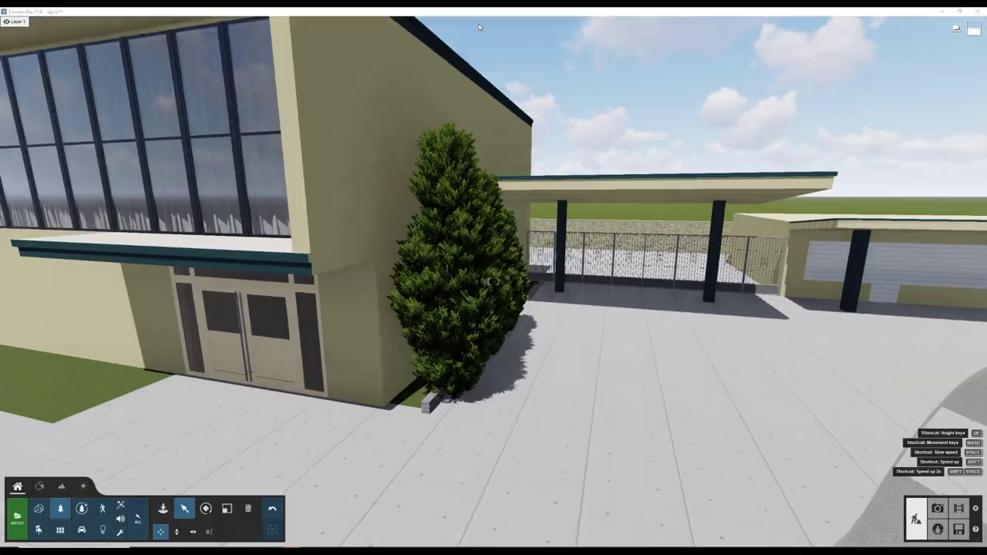
right_click_drag(306, 529, 363, 244)
left_click_drag(363, 243, 540, 294, "ctrl")
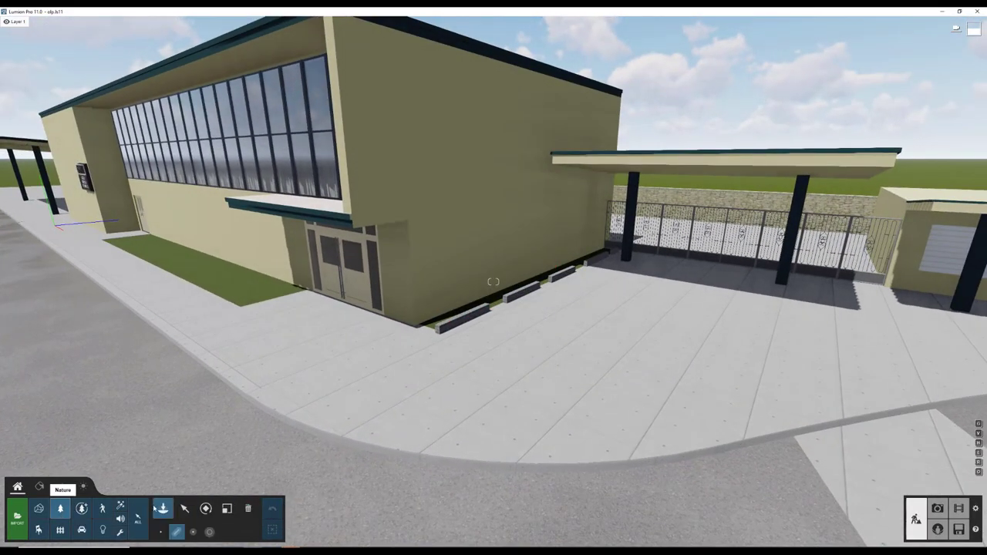
Plant an ItalianCypress RT against the side wall and make it shorter.
left_click(60, 508)
left_click(441, 339)
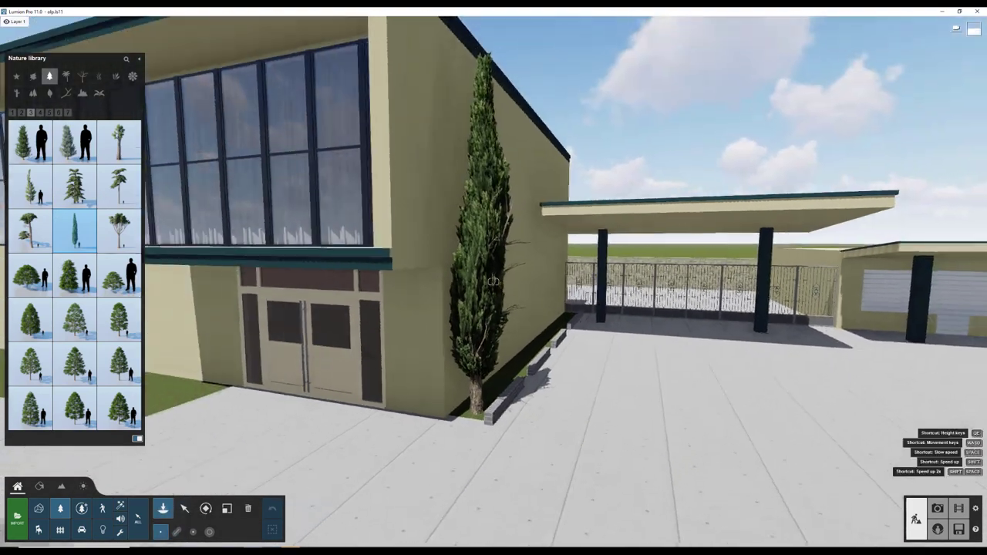
left_click(475, 403)
right_click_drag(502, 409, 324, 416)
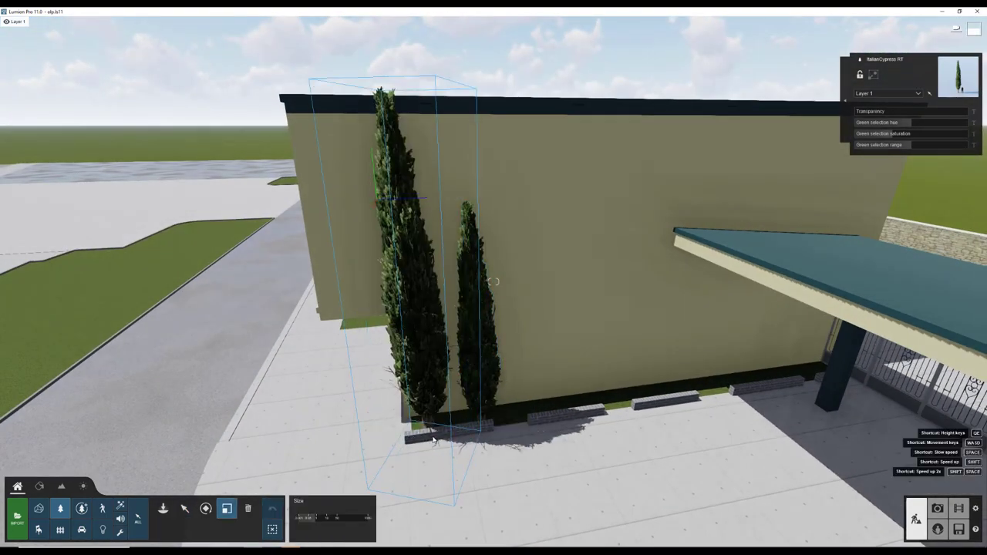
key("ctrl+z")
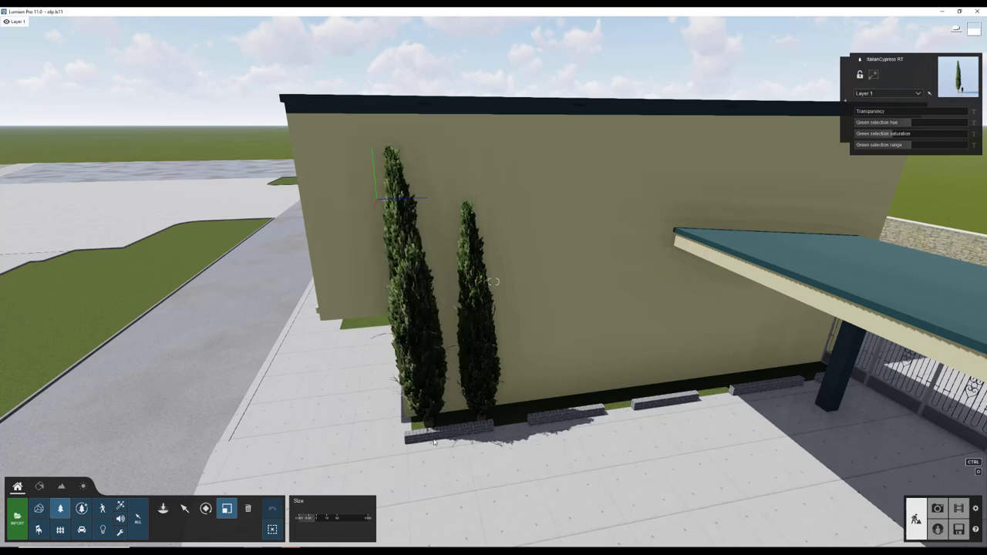
Alt-drag copies of the cypress with Move so three stand along the wall.
key("m")
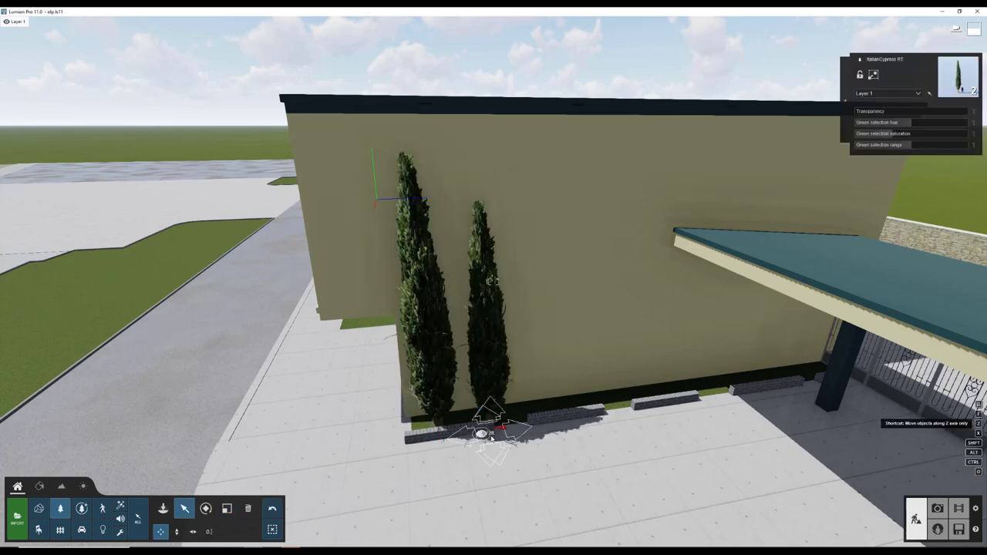
left_click(278, 530)
left_click_drag(489, 431, 550, 438, "alt")
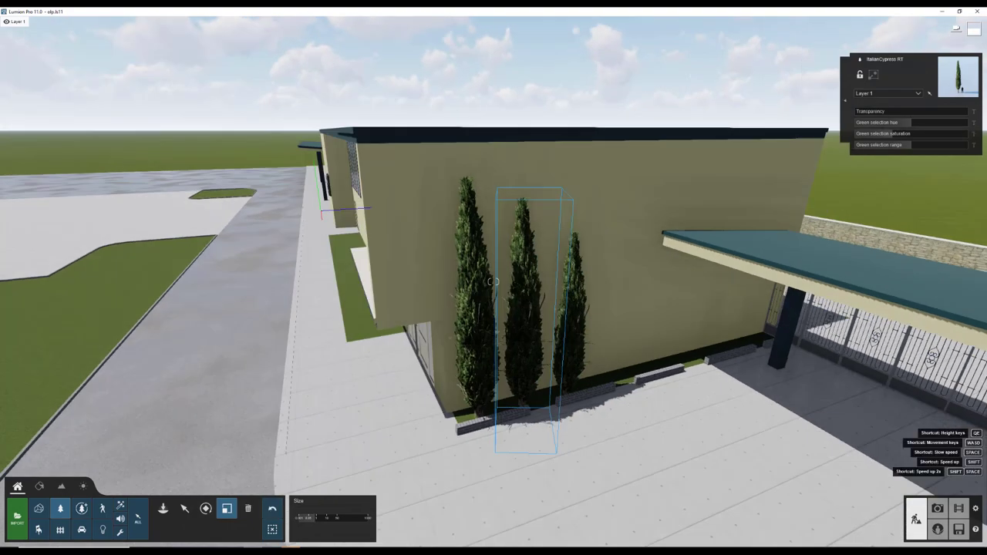
right_click_drag(491, 435, 294, 421)
left_click(60, 507)
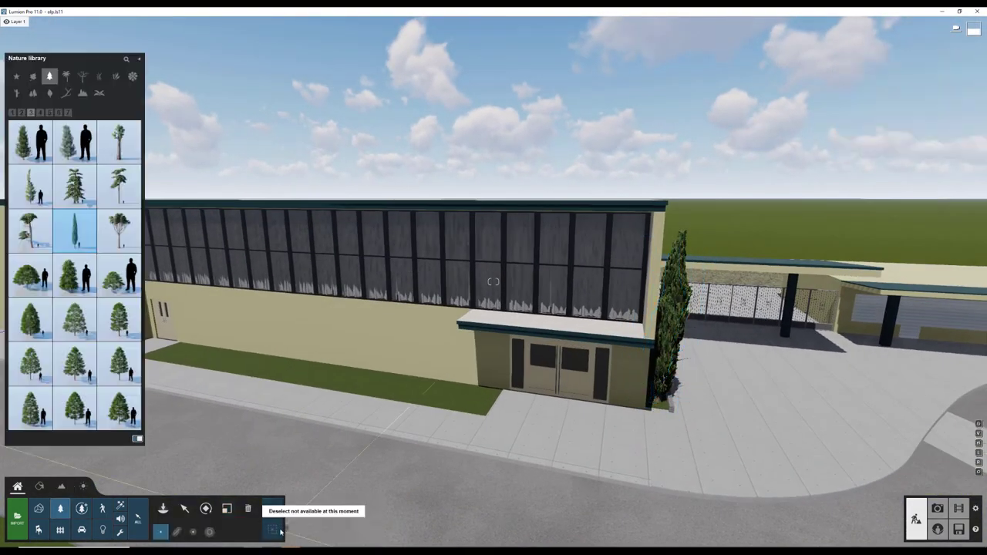
Plant a broadleaf tree on the front lawn.
left_click(33, 76)
left_click(29, 112)
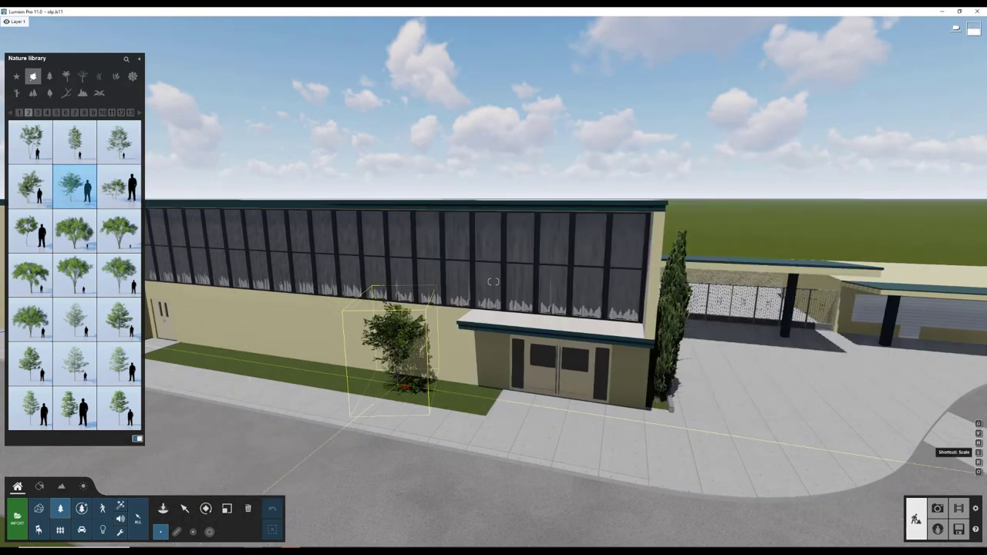
left_click(399, 389)
Plant Leafless Tree 003 on the lawn by the side door, then move and scale it.
left_click(83, 76)
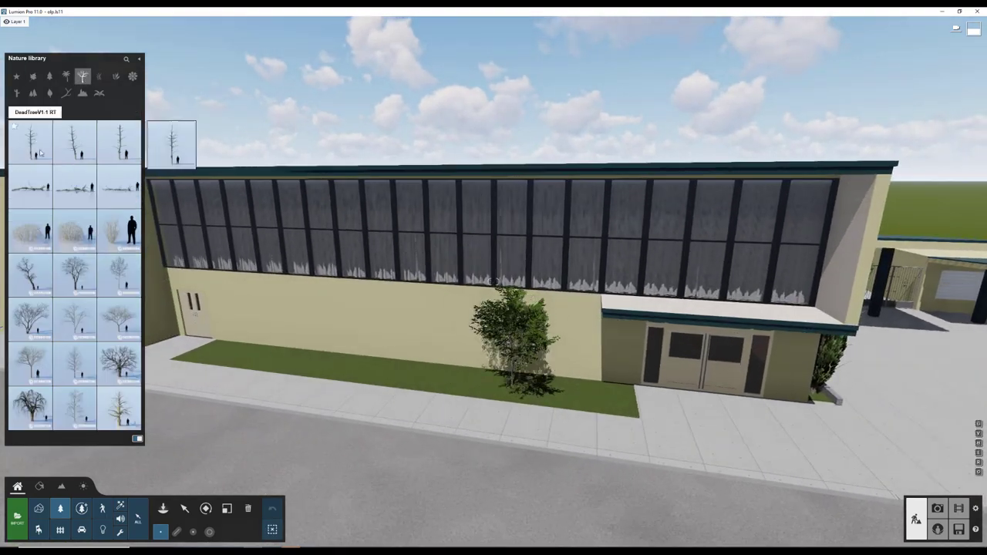
left_click(83, 377)
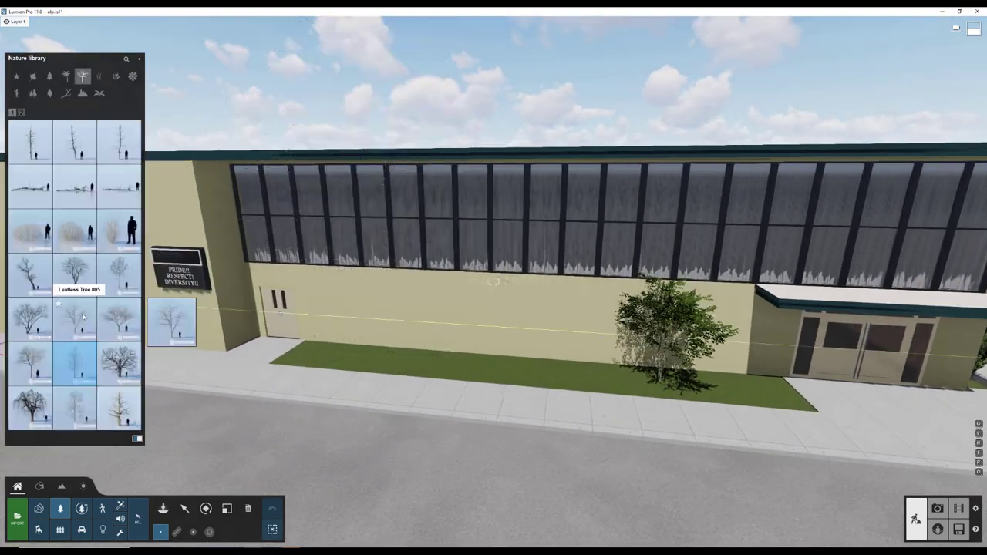
left_click(119, 274)
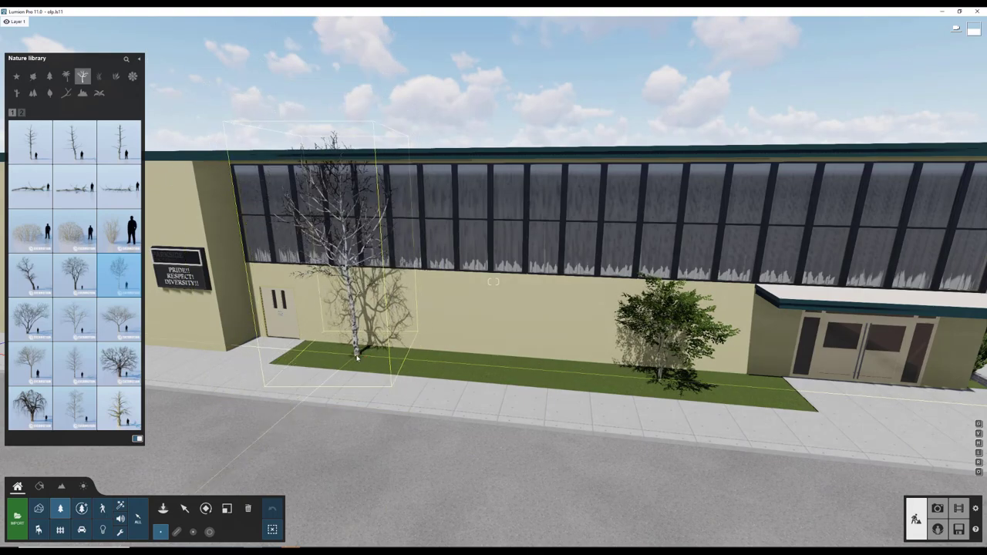
left_click(357, 357)
right_click_drag(357, 357, 410, 400)
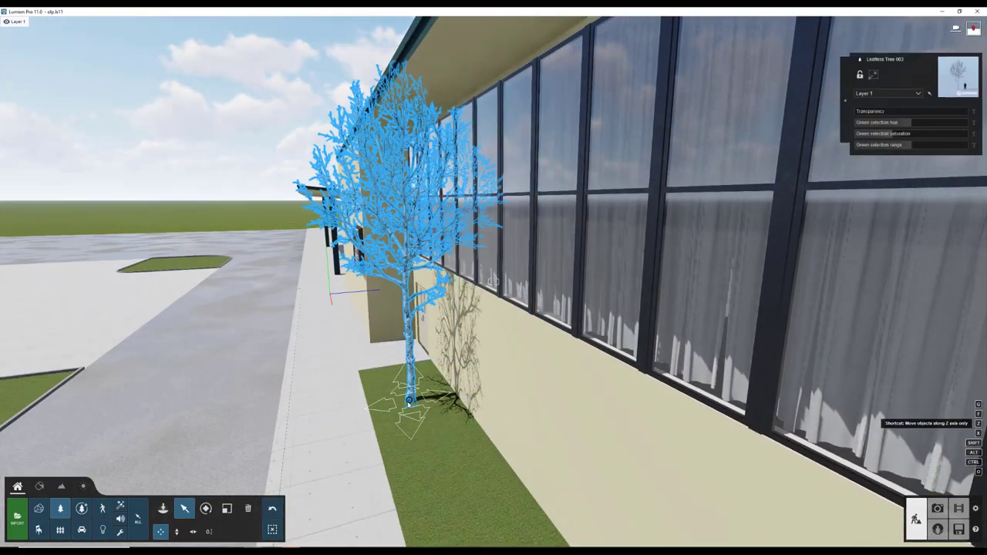
left_click_drag(410, 400, 383, 401)
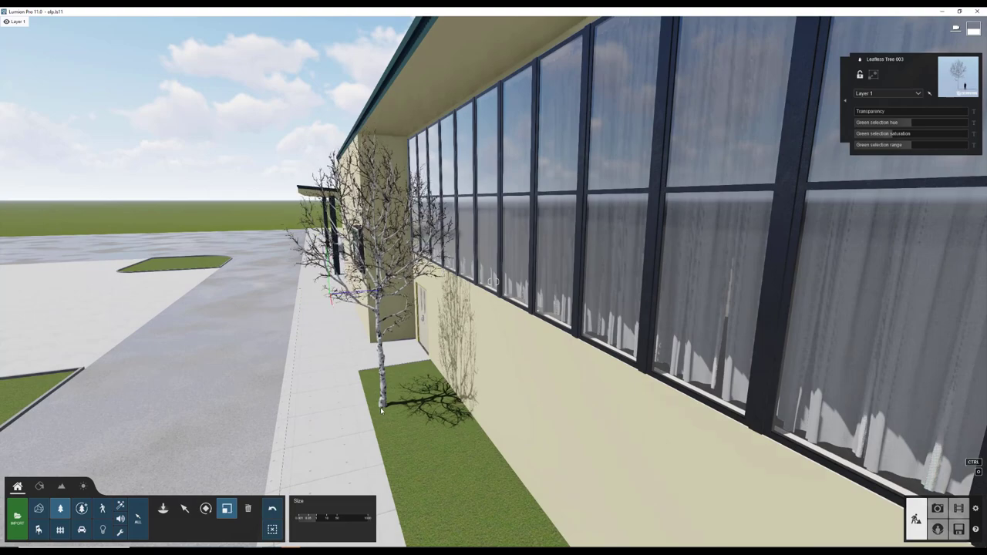
key("m")
key("s")
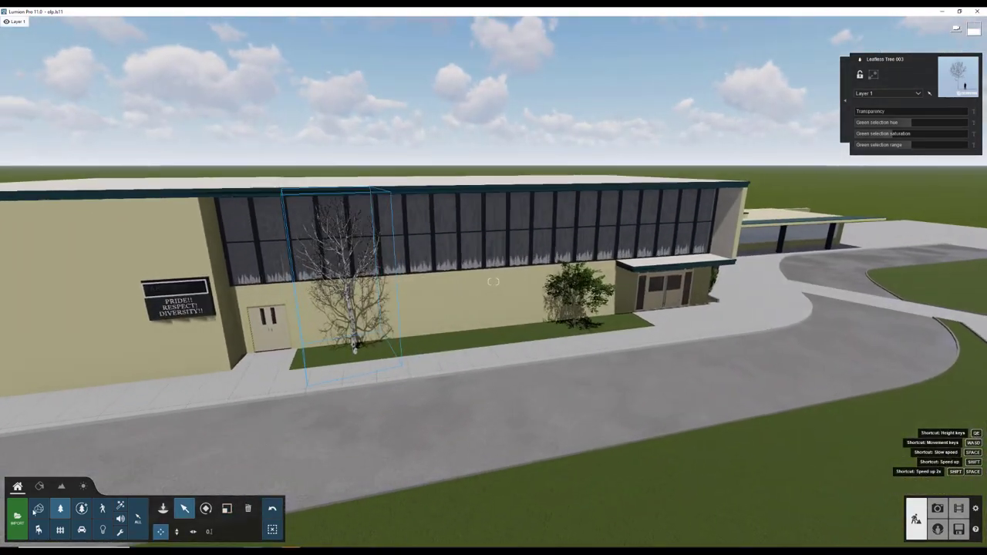
left_click(37, 509)
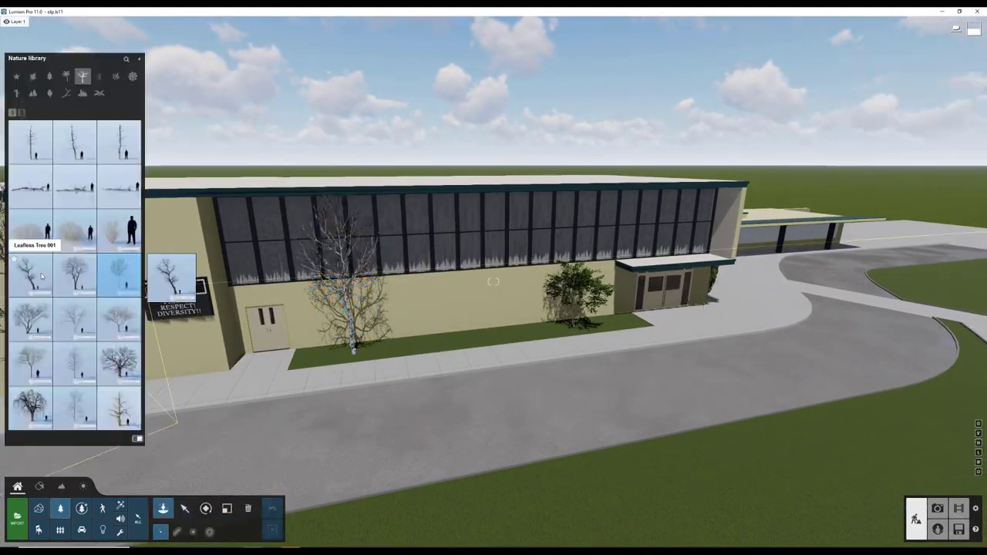
Plant low rounded bushes along the front grass bed, shrinking the placed plant to size.
left_click(116, 76)
key("w")
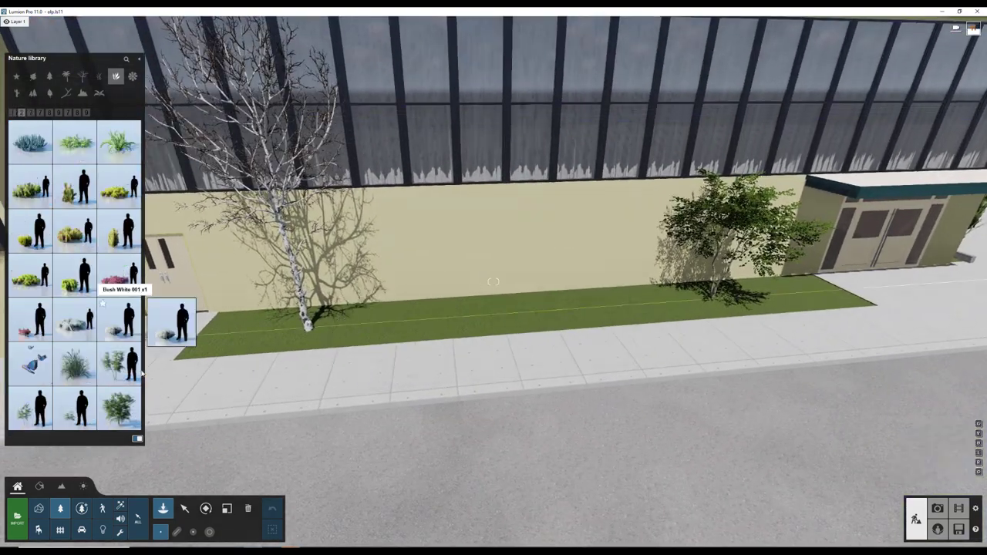
left_click(30, 113)
left_click(43, 112)
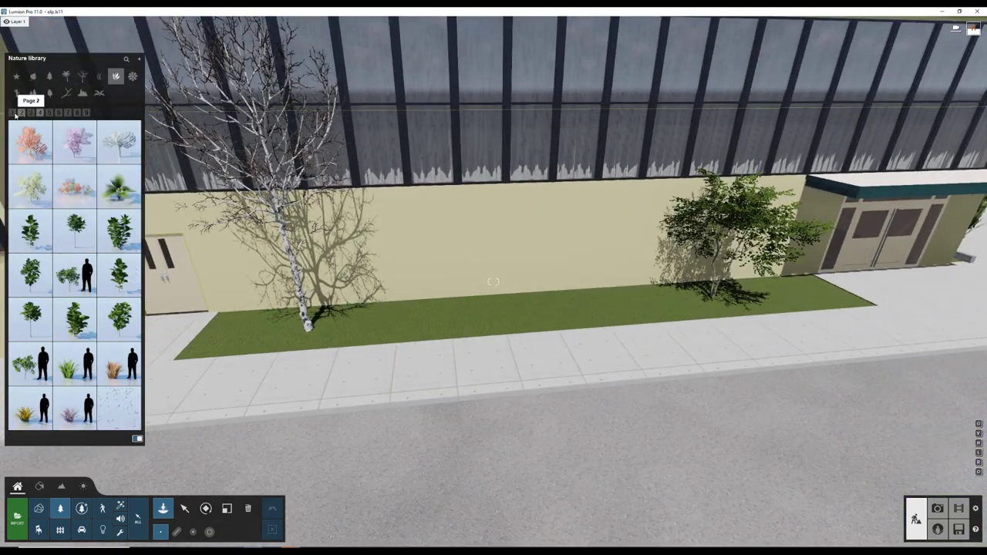
left_click(12, 113)
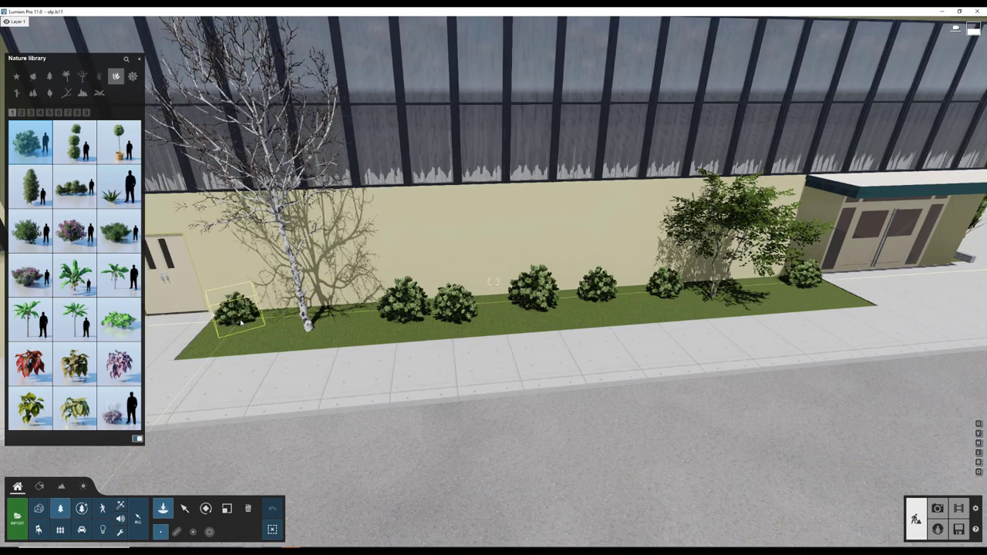
scroll(351, 330, "down", 10)
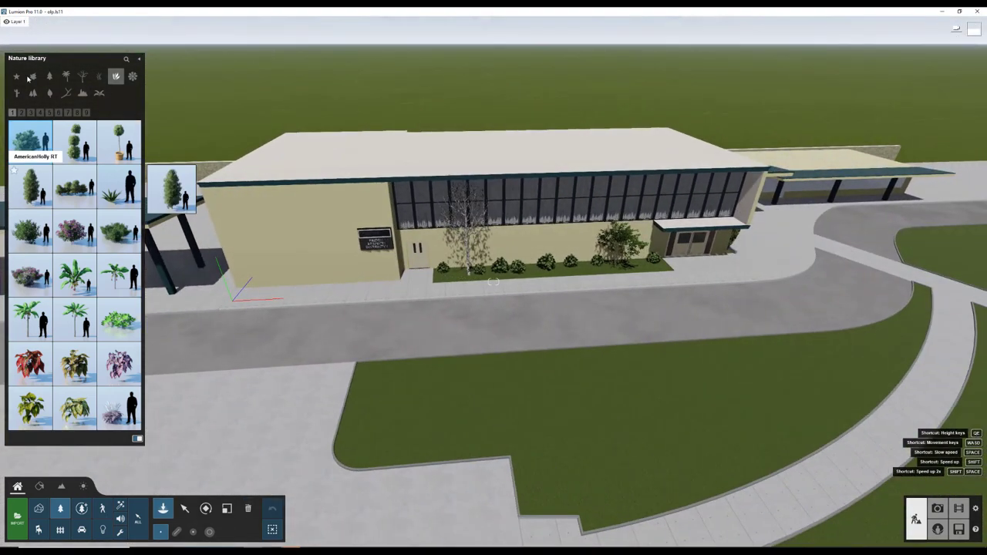
left_click(54, 80)
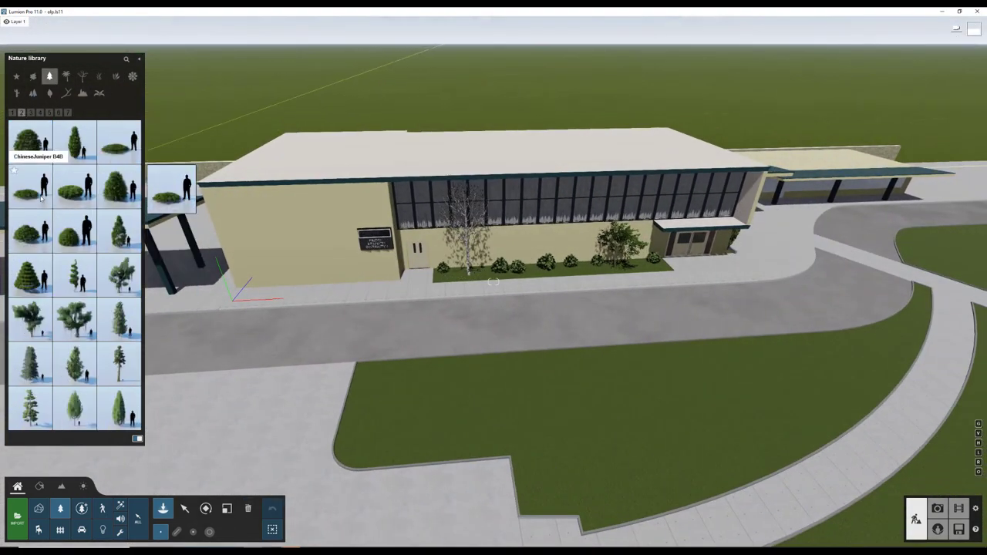
scroll(398, 380, "up", 5)
key("l")
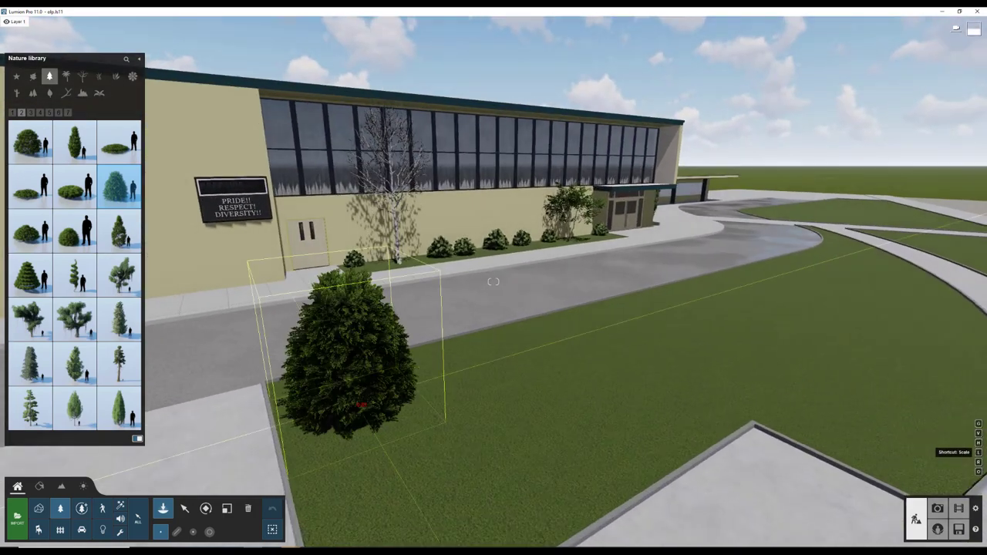
left_click_drag(361, 404, 361, 417)
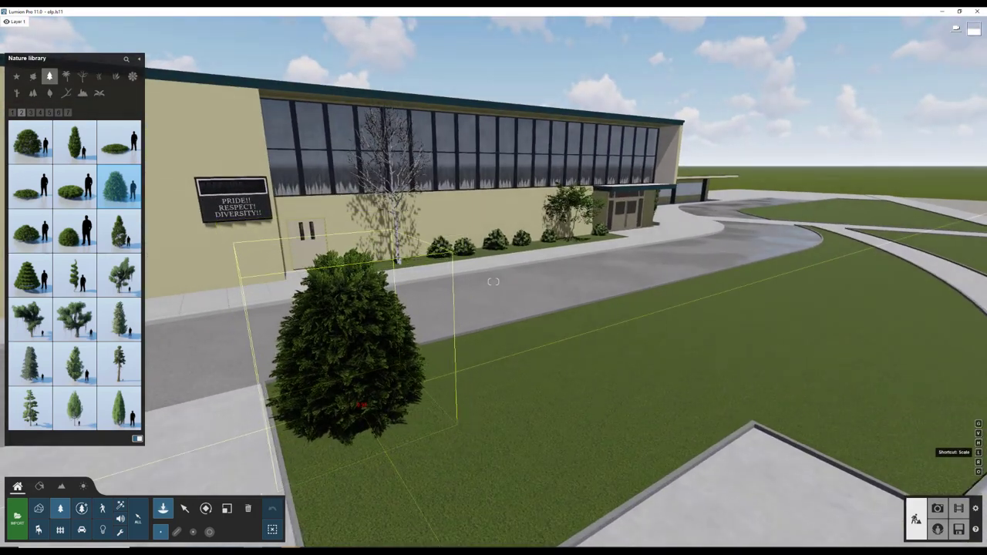
mouse_move(119, 185)
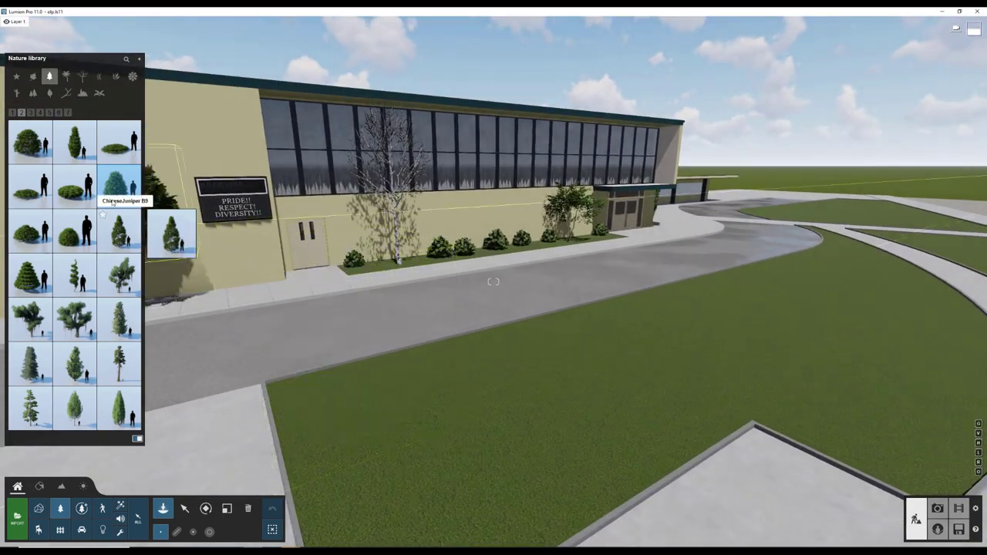
left_click(75, 141)
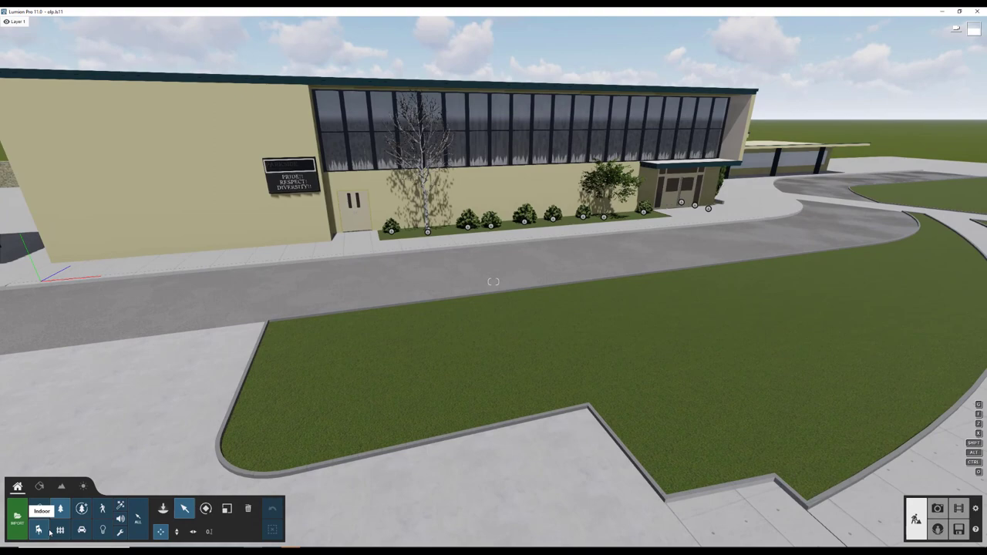
Pick the chain-link fence from the Outdoor Fences category and set a panel on the lawn edge.
left_click(60, 529)
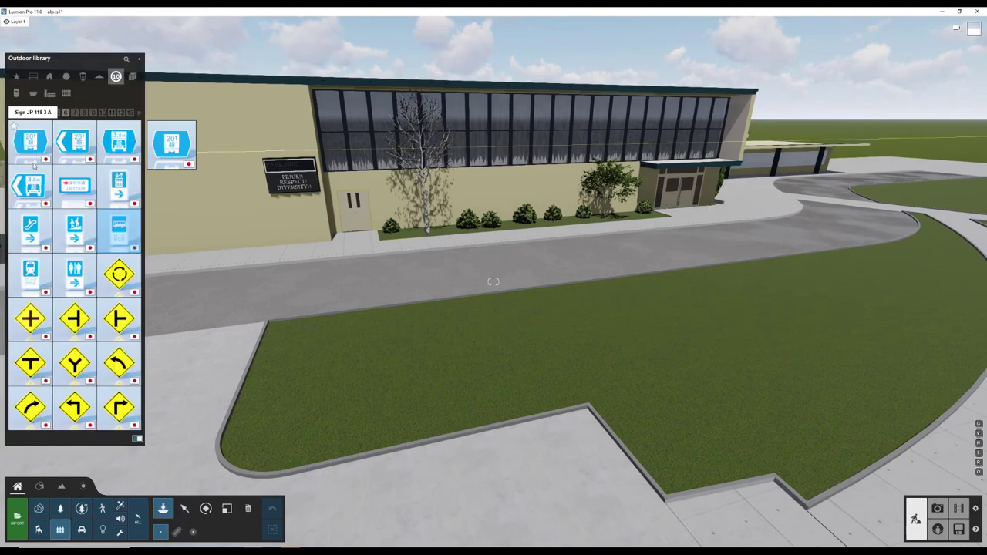
left_click(66, 94)
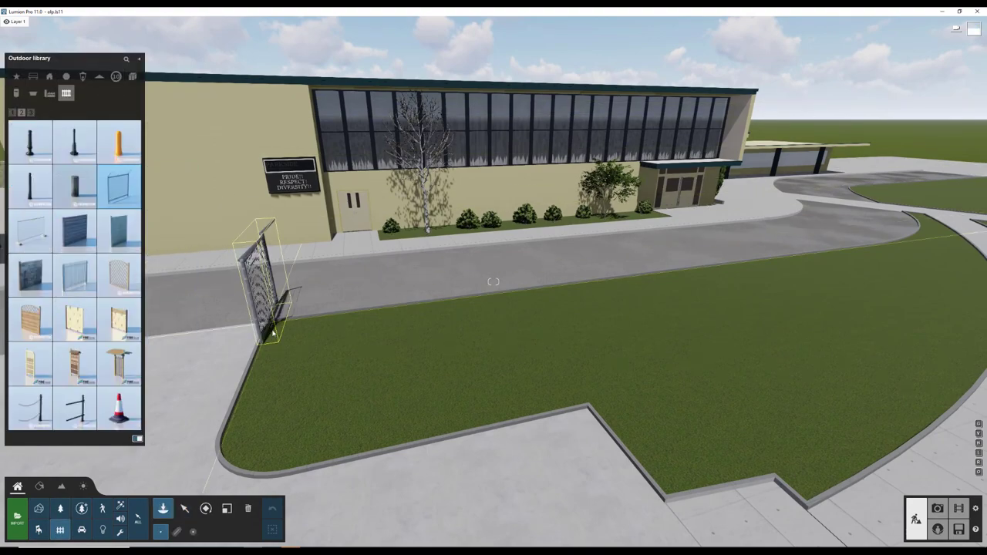
key("w")
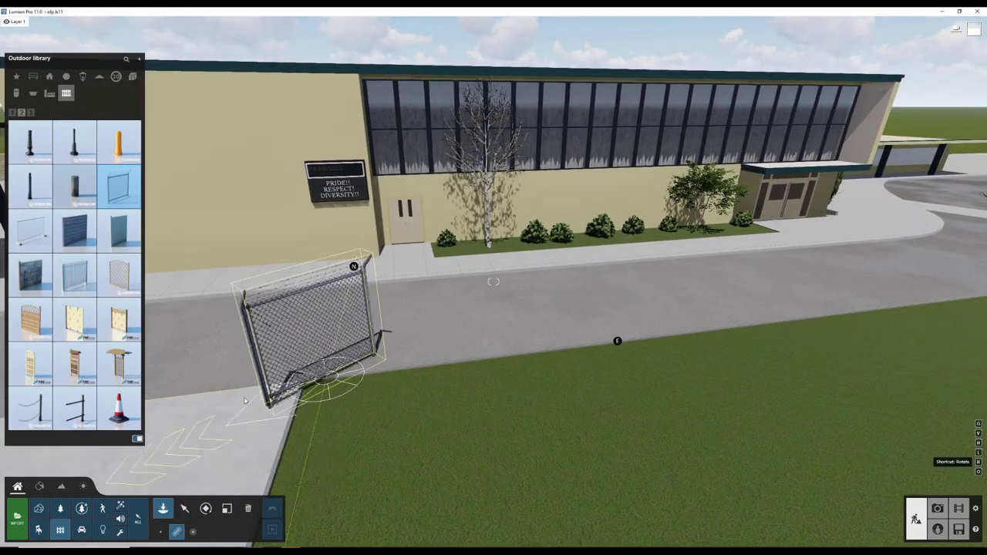
scroll(329, 381, "down", 5)
right_click_drag(329, 381, 659, 371)
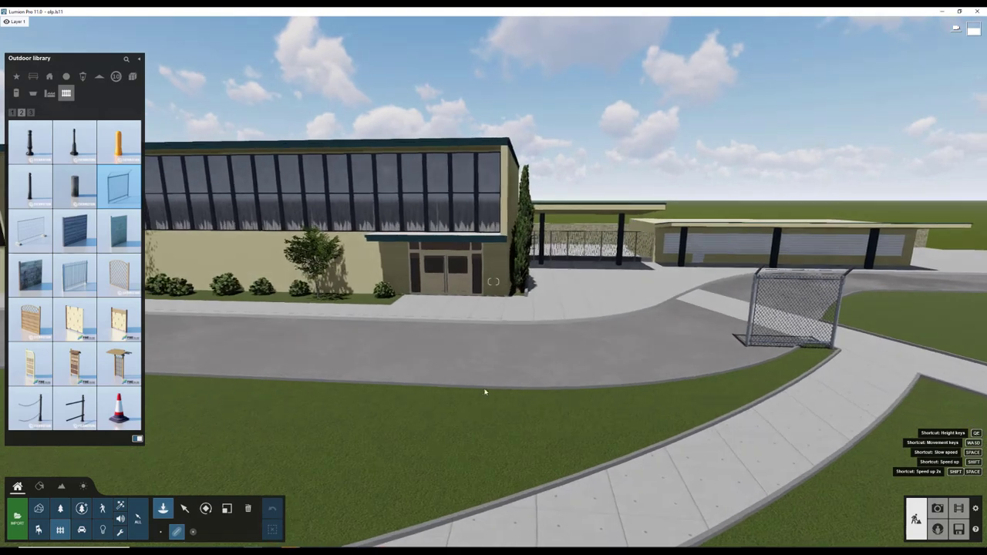
left_click(485, 392)
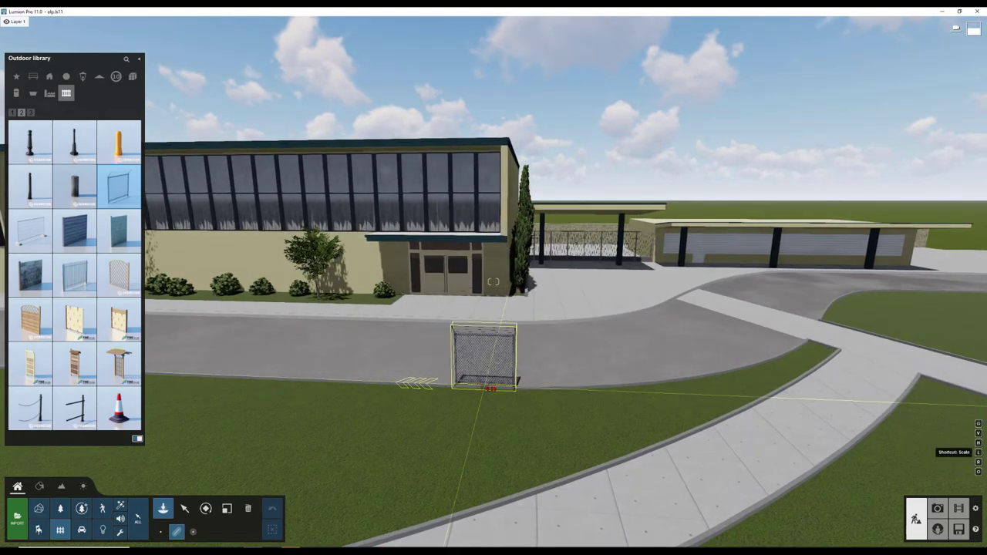
left_click(485, 389)
Lay fence points along the curved lawn edge, add more panels and set Direction to -180°.
right_click_drag(485, 390, 647, 398)
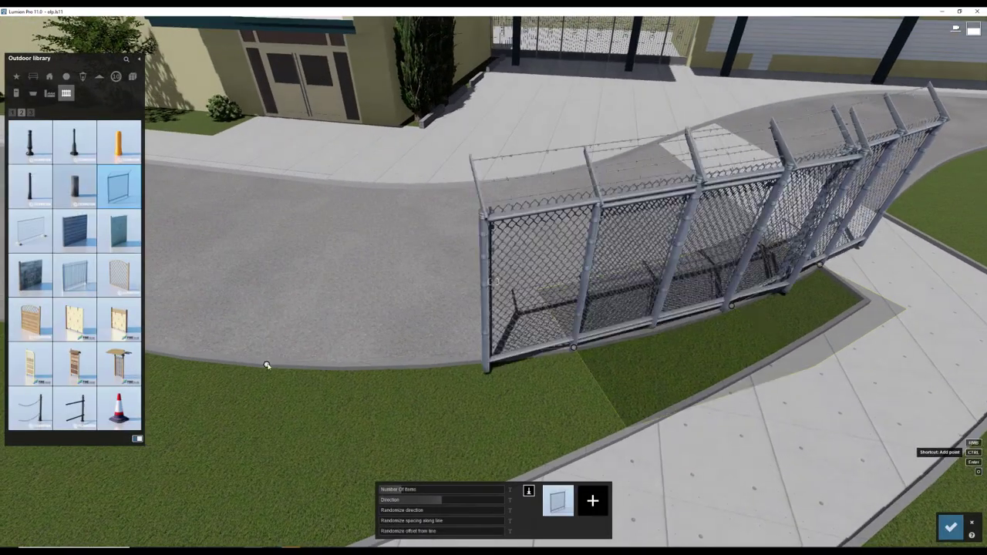
mouse_move(266, 366)
right_mouse_down()
mouse_move(479, 381)
mouse_move(538, 394)
right_mouse_up()
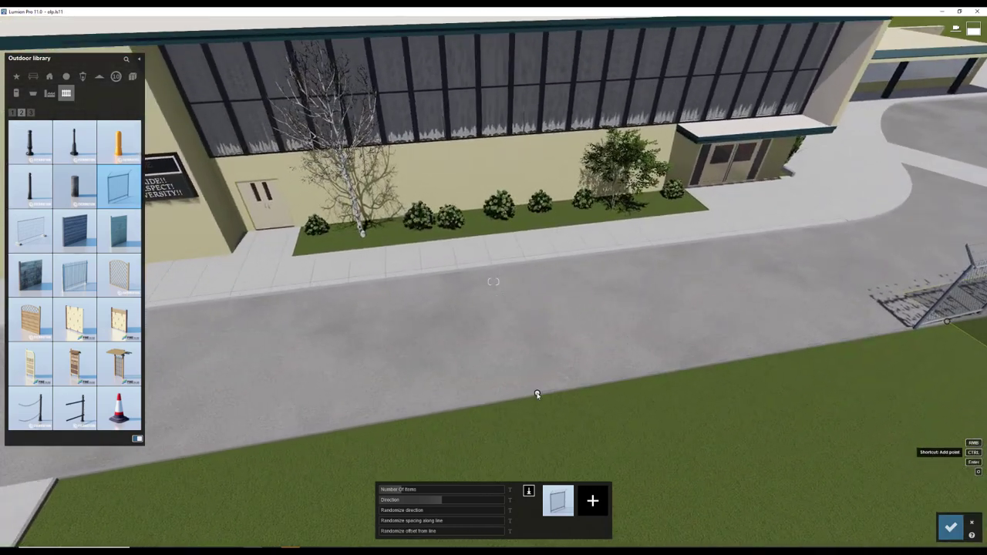
right_click_drag(195, 452, 393, 487)
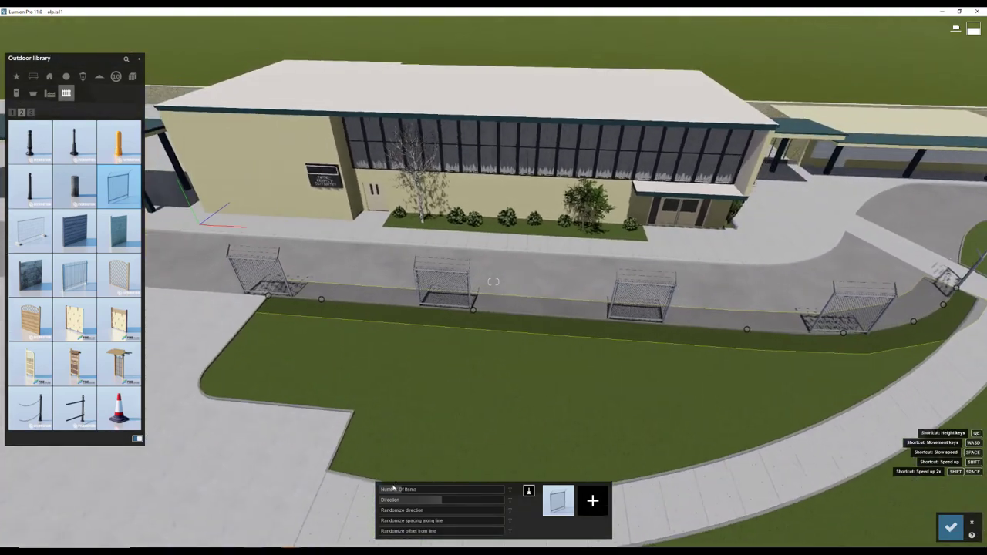
left_click_drag(393, 487, 413, 496)
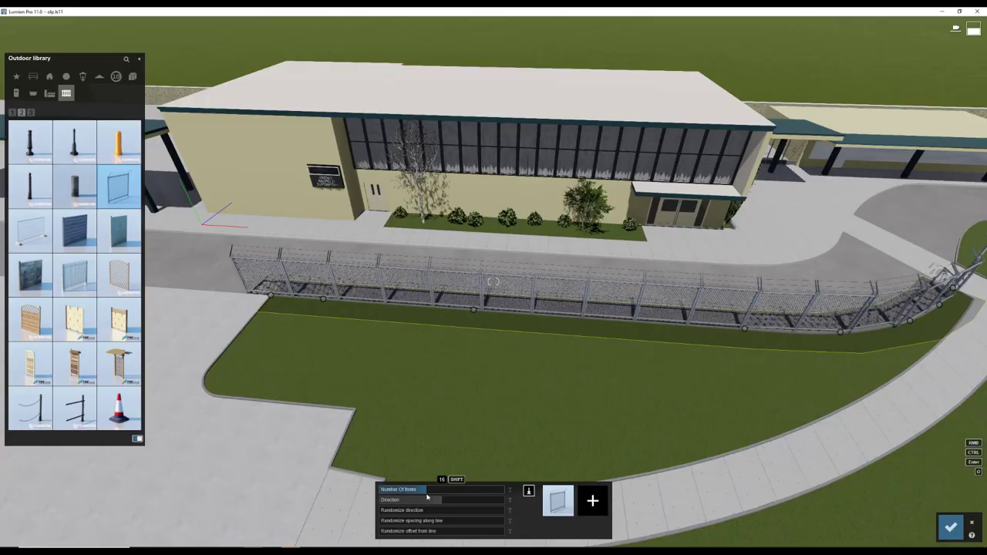
right_click_drag(426, 497, 431, 428)
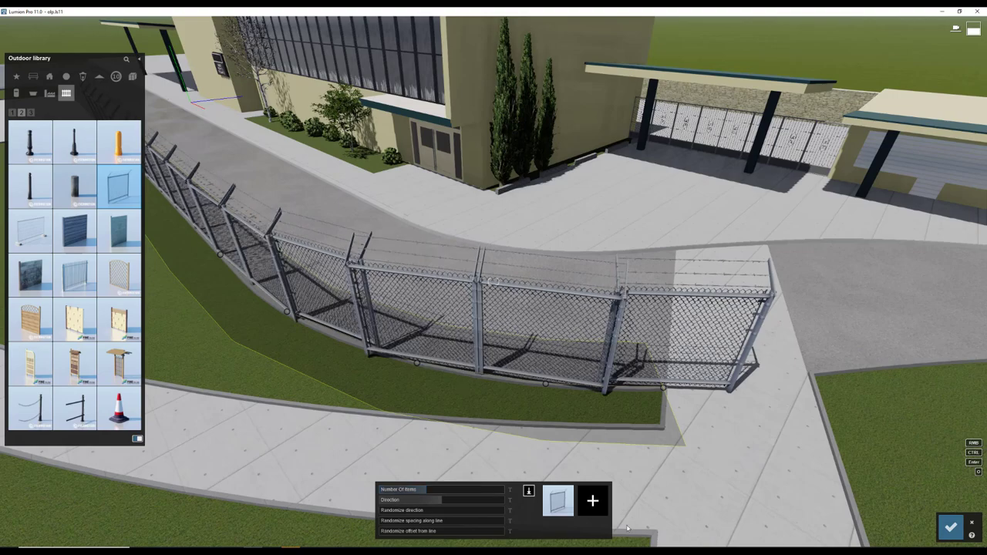
mouse_move(433, 502)
left_mouse_down()
mouse_move(374, 497)
mouse_move(445, 497)
left_mouse_up()
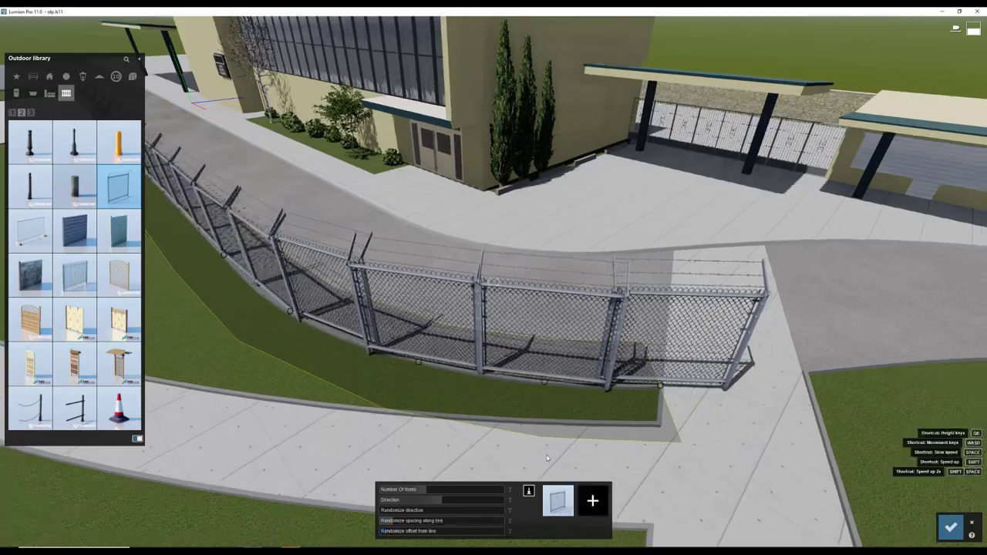
mouse_move(388, 531)
right_mouse_down()
mouse_move(384, 522)
mouse_move(568, 475)
right_mouse_up()
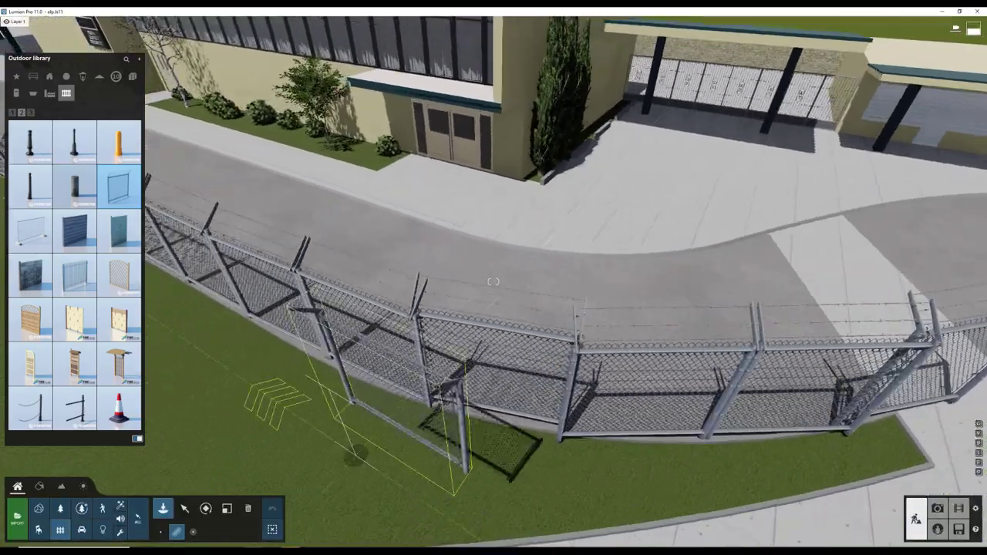
Delete the stray fence run and slide the loose panels flush to close the gaps.
left_click(421, 393)
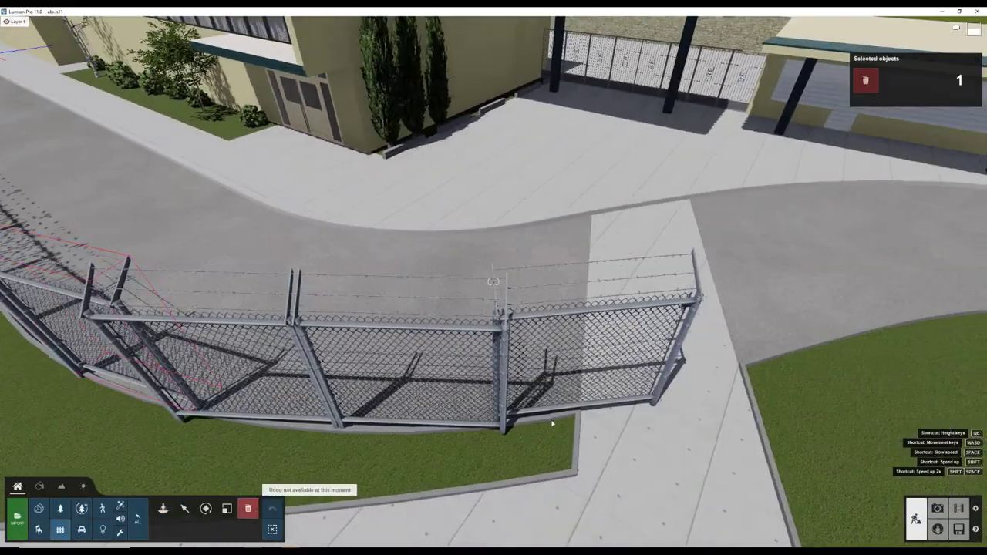
left_click(247, 508)
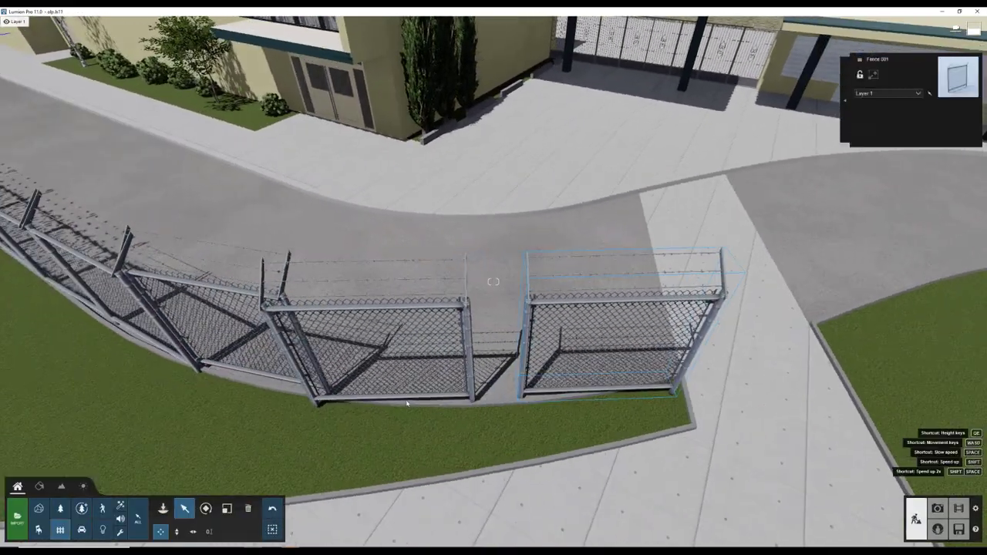
left_click_drag(270, 405, 323, 404)
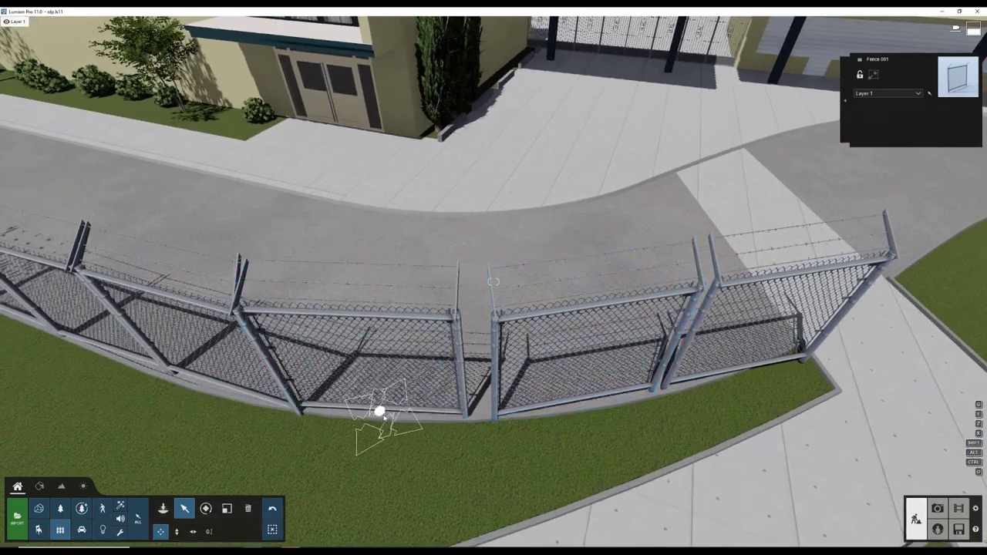
left_click(379, 409)
left_click(404, 401)
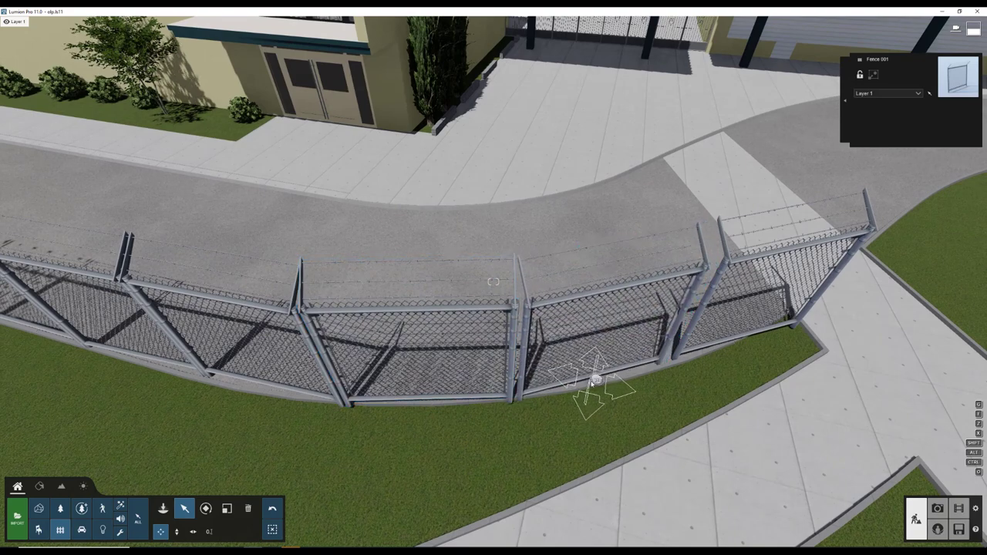
mouse_move(594, 384)
left_mouse_down()
mouse_move(613, 365)
mouse_move(600, 371)
left_mouse_up()
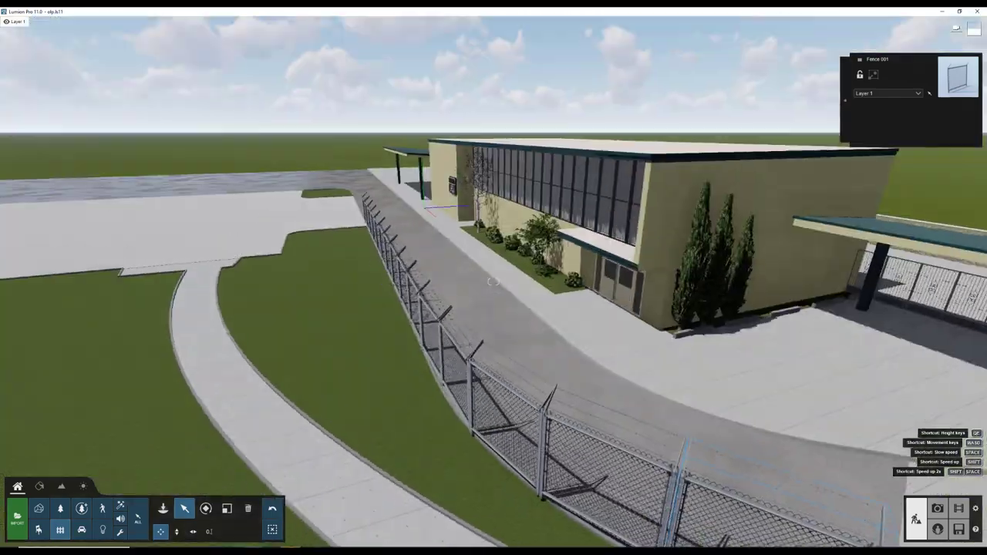
right_click_drag(614, 364, 439, 345)
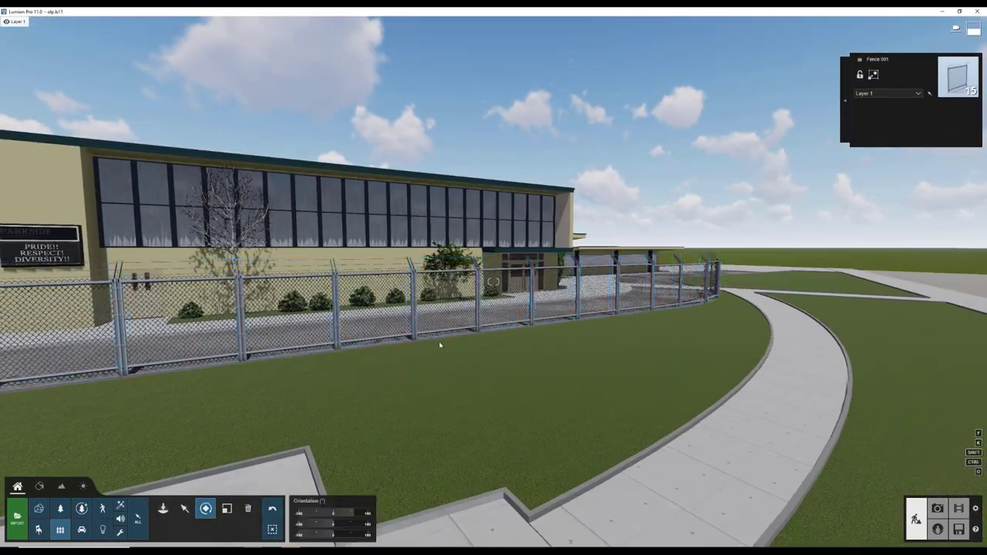
Rotate the whole fence to 122 degrees and line it up as a straight run.
left_click(206, 510)
left_click_drag(333, 534, 362, 534)
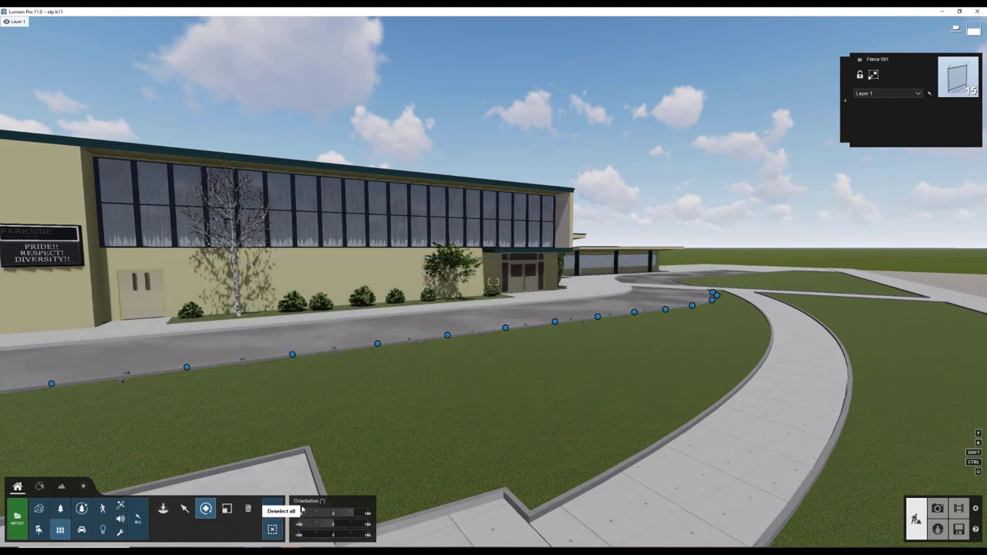
left_click(184, 509)
mouse_move(493, 323)
right_mouse_down()
mouse_move(494, 293)
mouse_move(409, 491)
right_mouse_up()
left_click(208, 510)
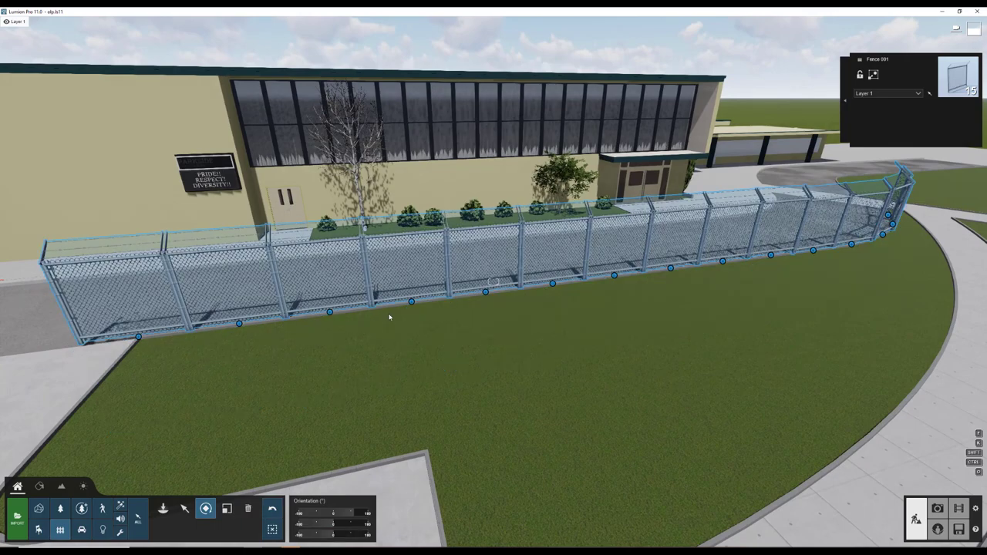
key("m")
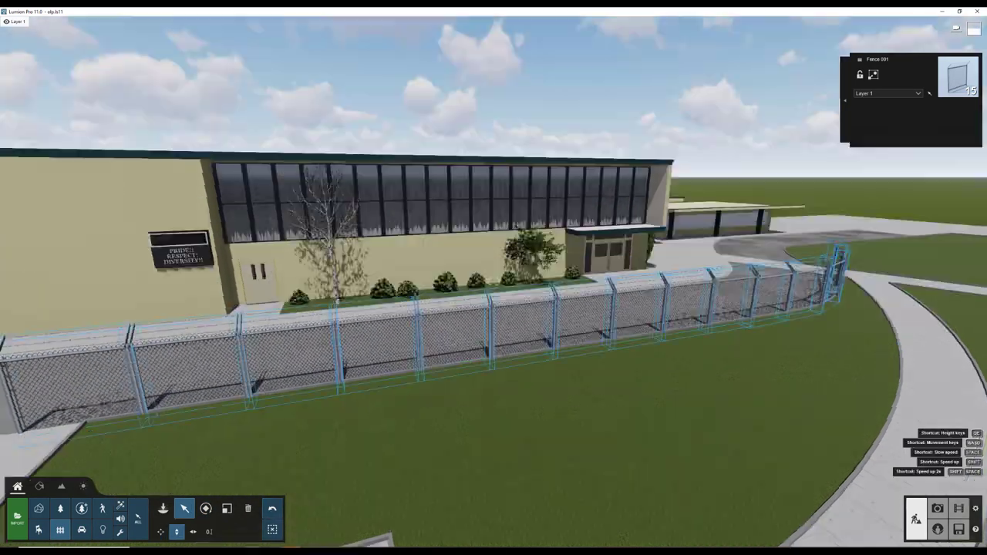
Shift the first fence point 3.88 m to the right in front of the school.
right_click_drag(460, 482, 469, 307)
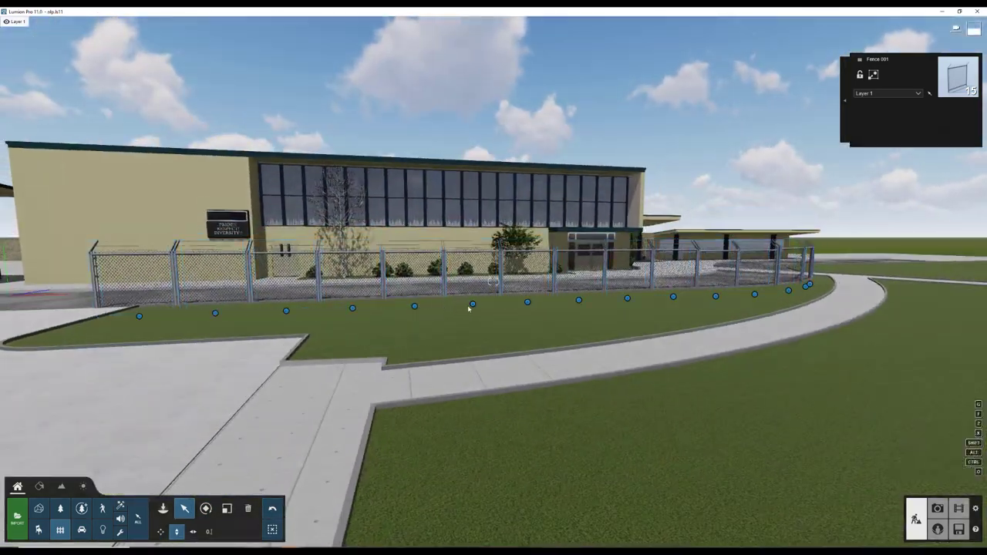
right_click_drag(477, 384, 477, 432)
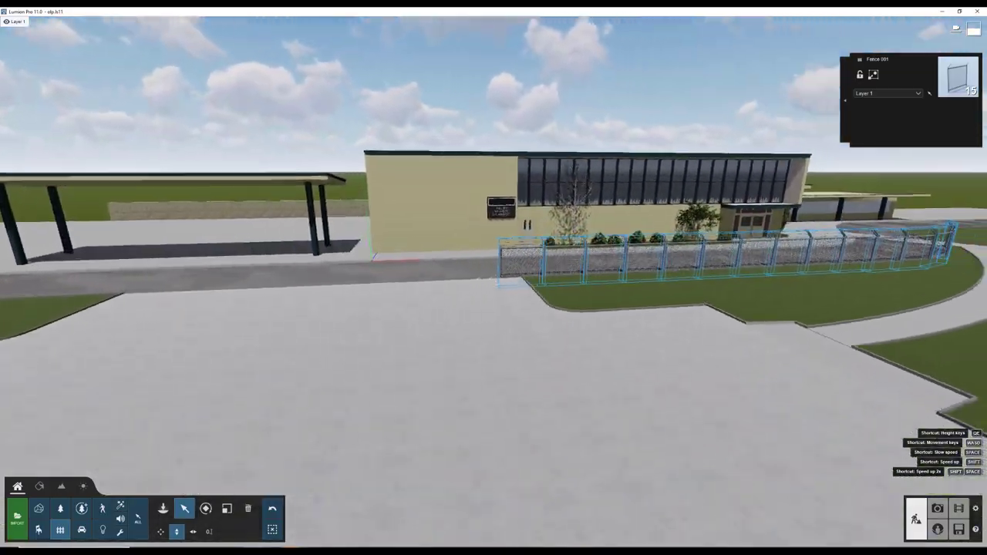
scroll(423, 421, "up", 3)
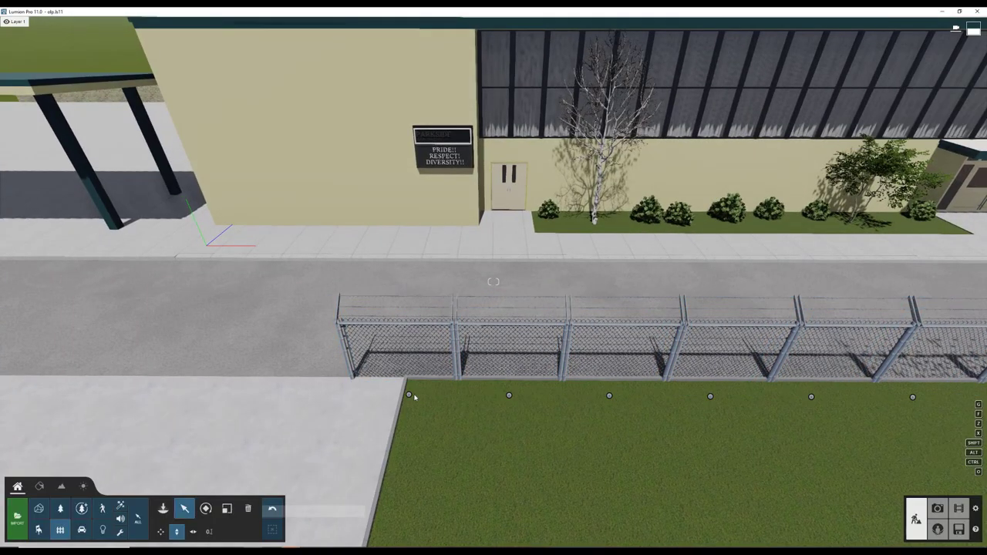
left_click_drag(409, 397, 458, 396)
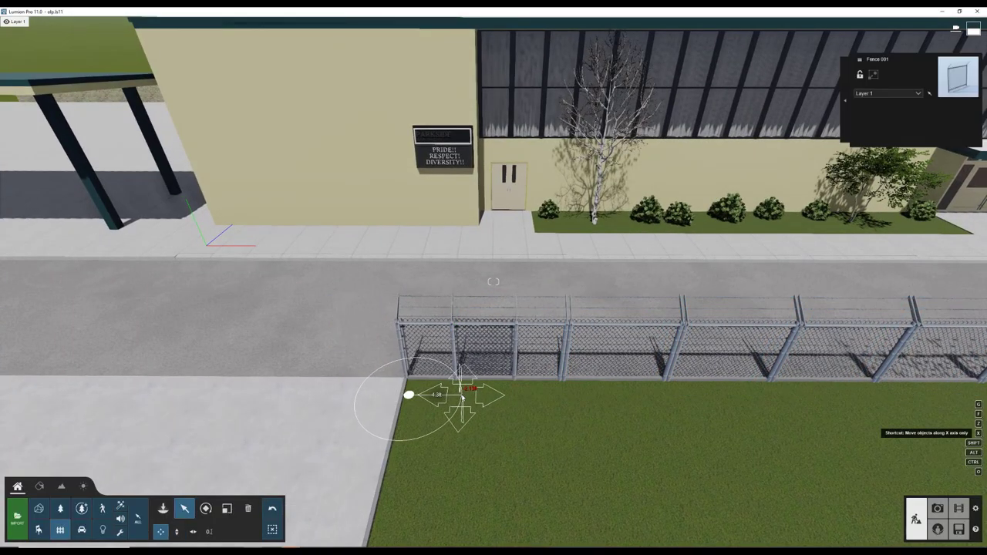
scroll(461, 389, "down", 5)
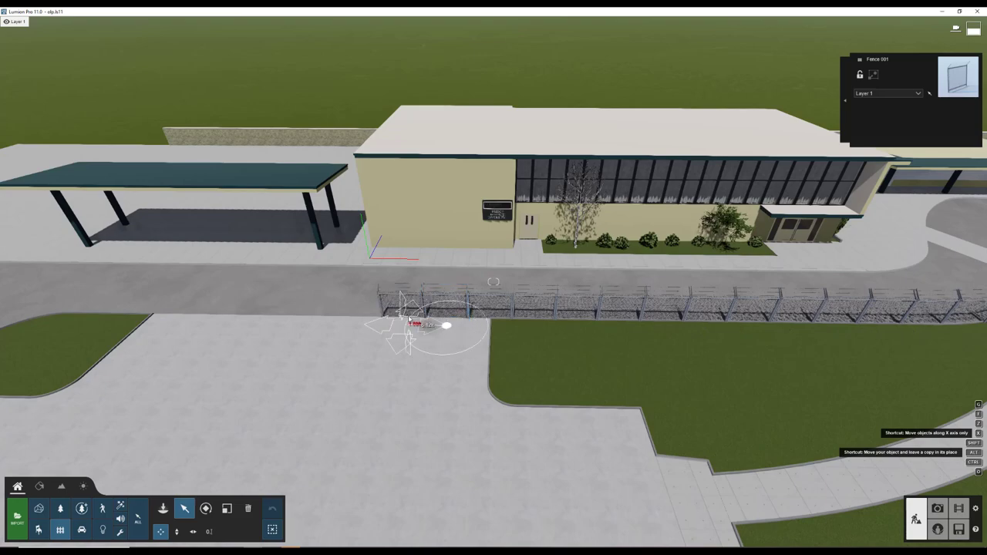
Box-select the end fence sections and Alt-drag copies to extend the fence further left.
scroll(408, 320, "up", 5)
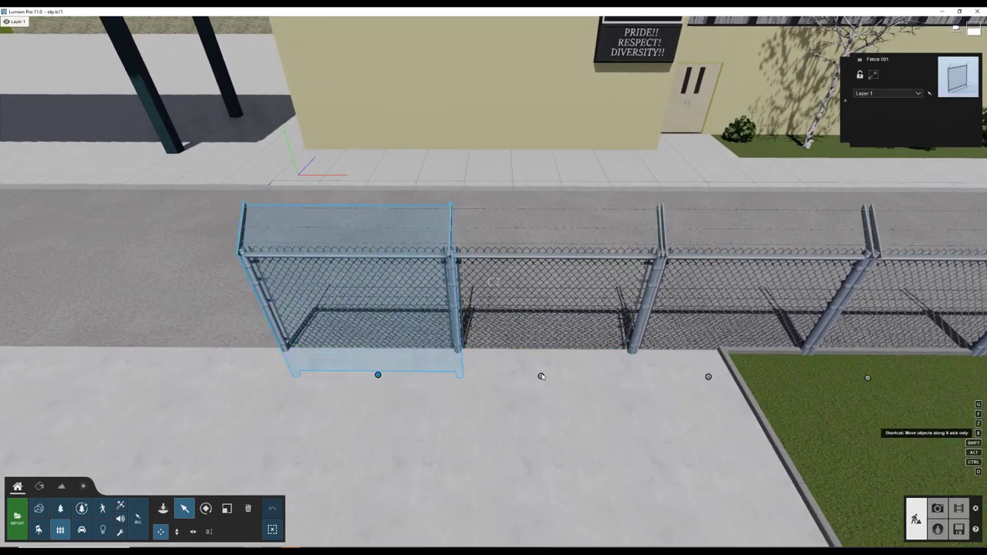
left_click_drag(315, 307, 708, 378, "ctrl")
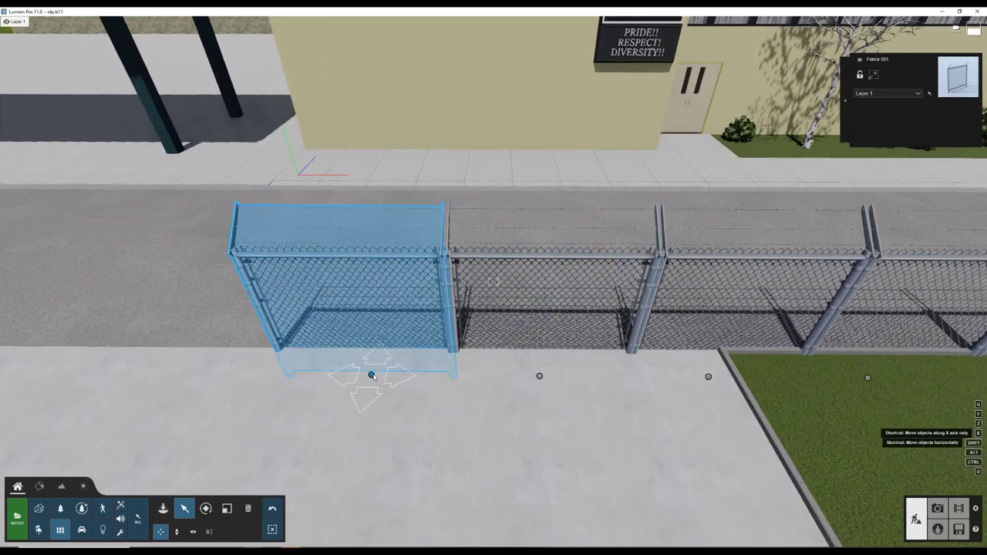
scroll(707, 378, "down", 3)
scroll(244, 354, "up", 3)
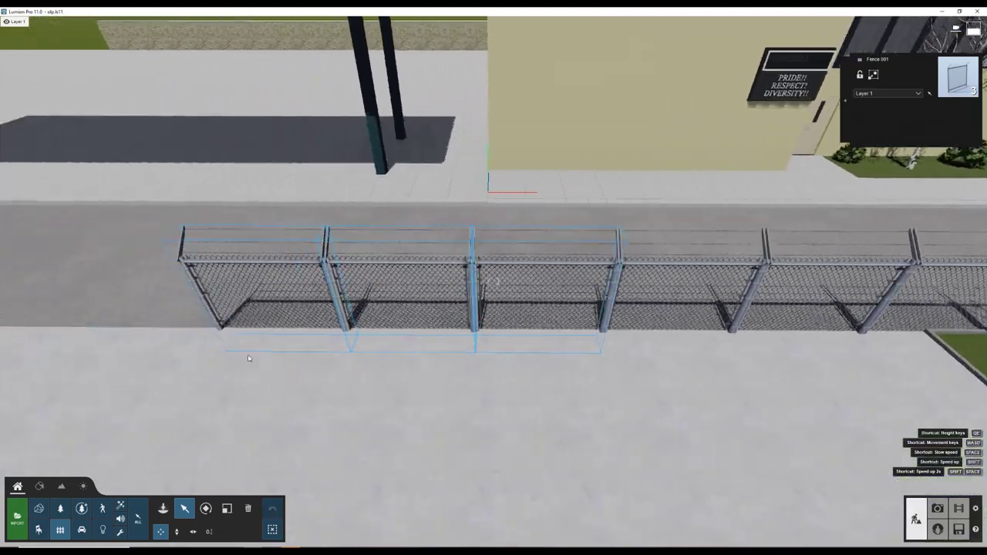
scroll(248, 358, "down", 3)
left_click_drag(577, 334, 297, 324)
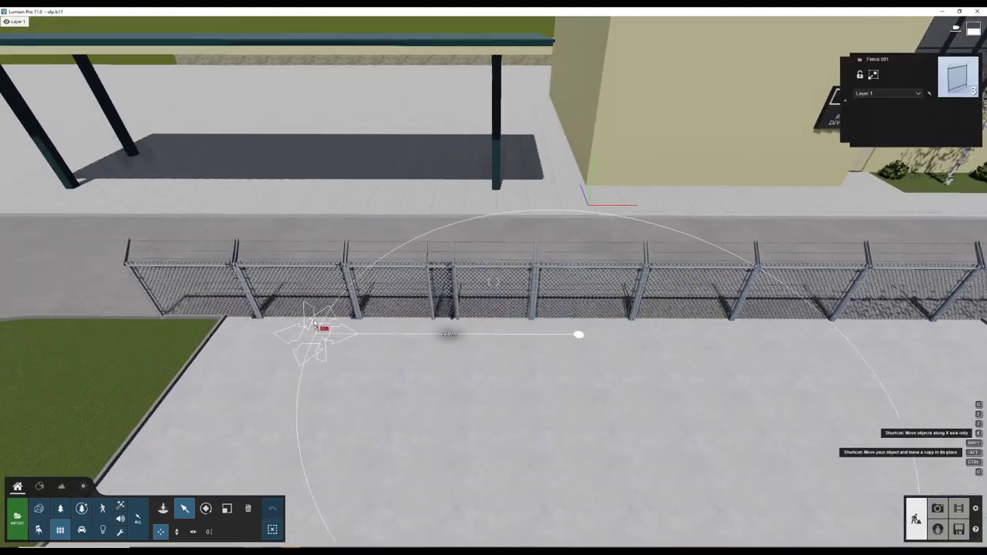
scroll(301, 323, "down", 2)
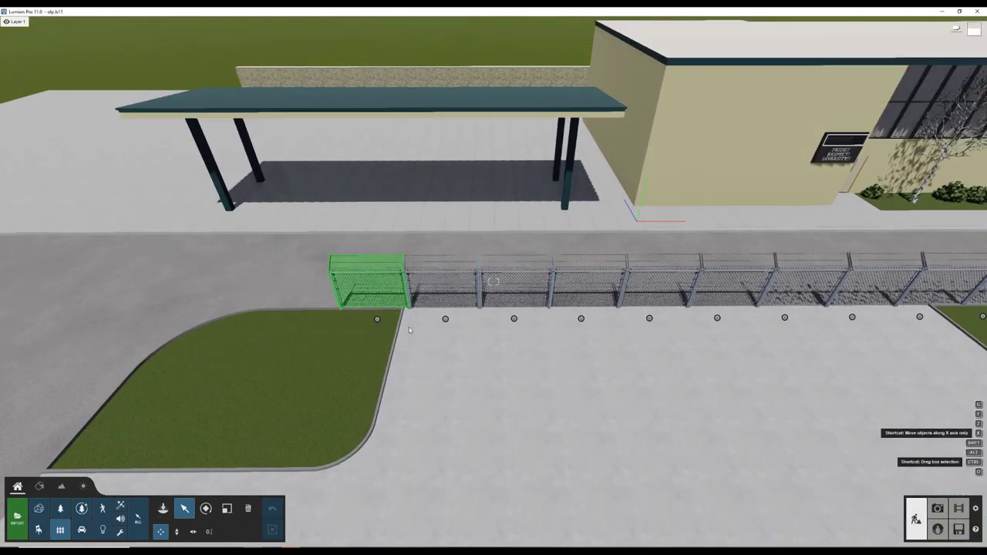
Rotate the end fence section to angle it along the grass corner.
scroll(310, 327, "up", 3)
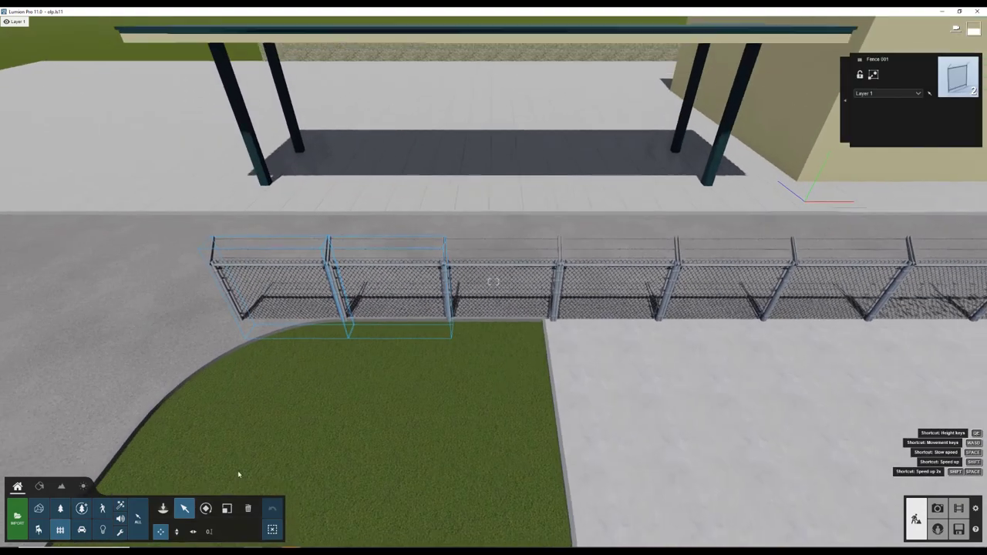
left_click(205, 508)
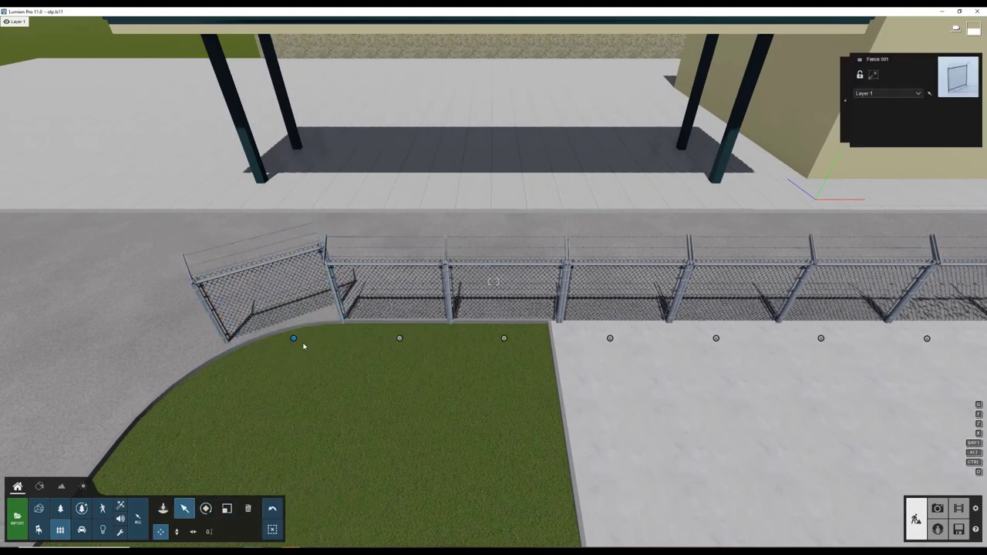
scroll(285, 349, "up", 2)
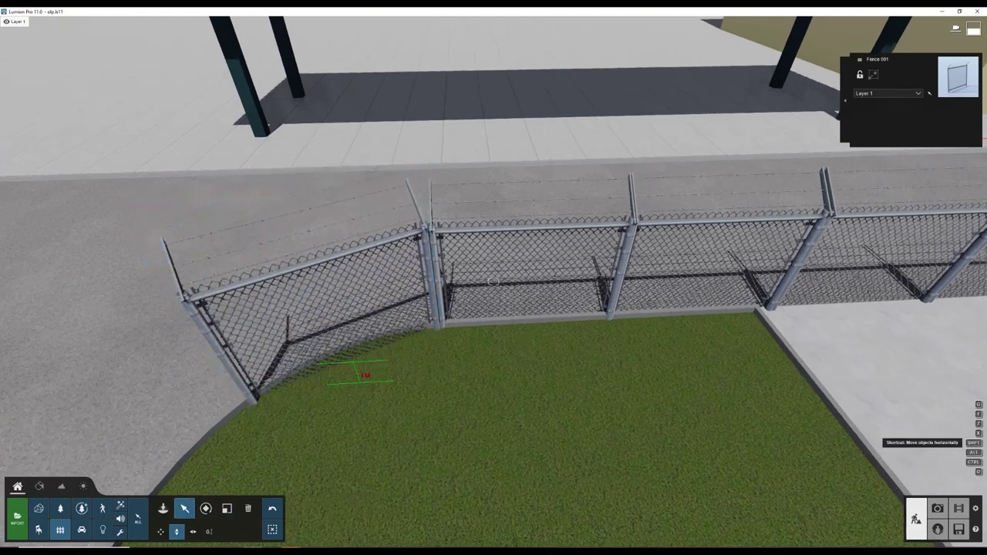
scroll(363, 370, "down", 3)
Park silver, white, grey, red and blue cars in a row in front of the fence.
left_click(81, 530)
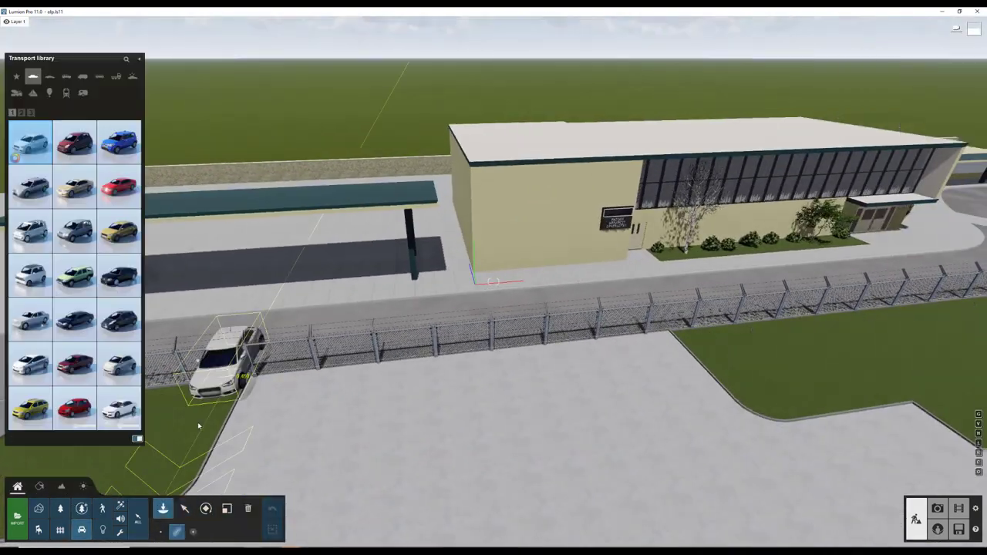
left_click(286, 401)
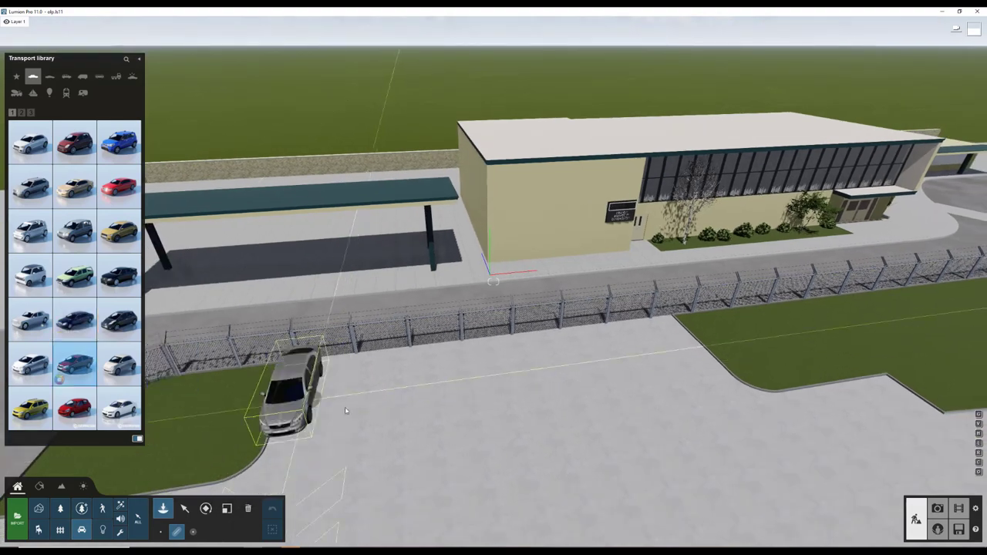
left_click(294, 400)
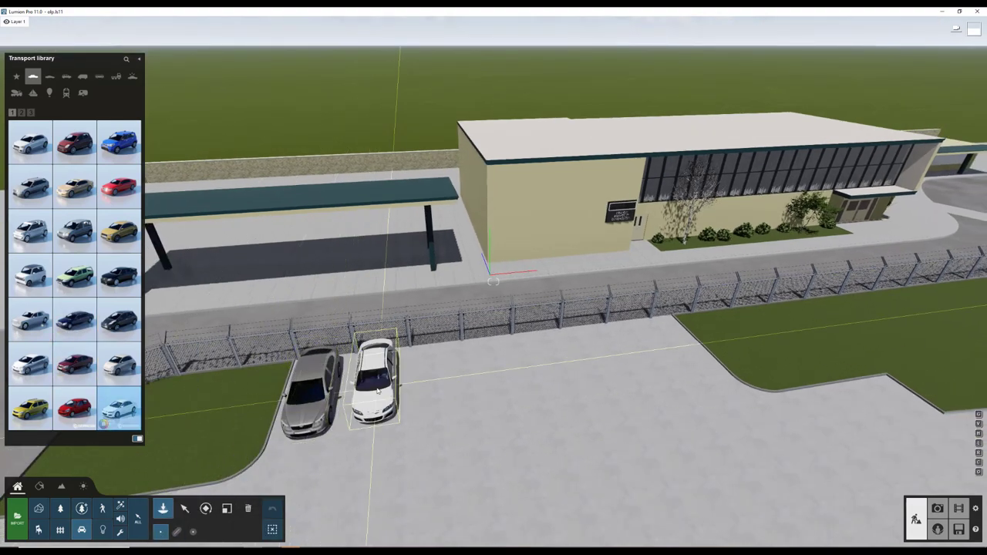
left_click(372, 392)
mouse_move(30, 230)
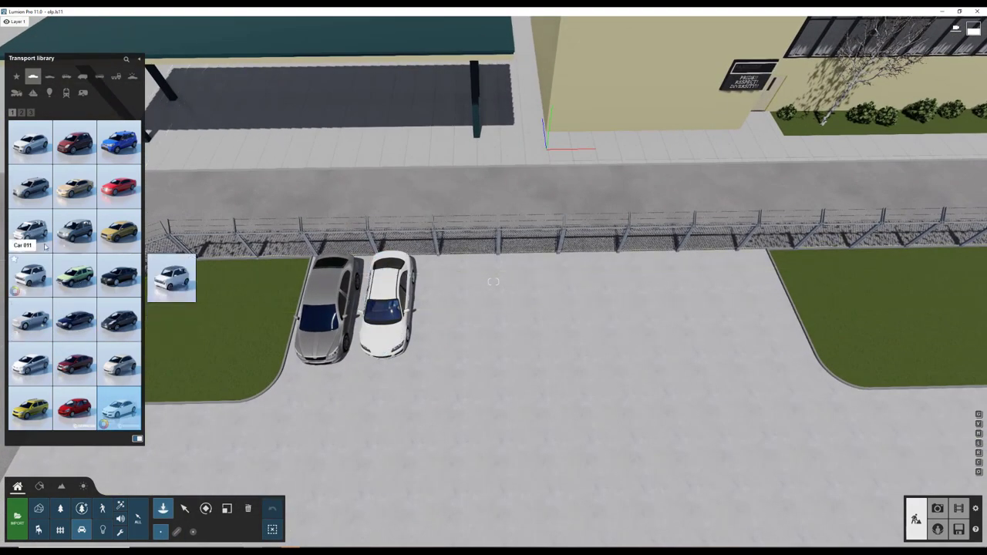
left_click(120, 231)
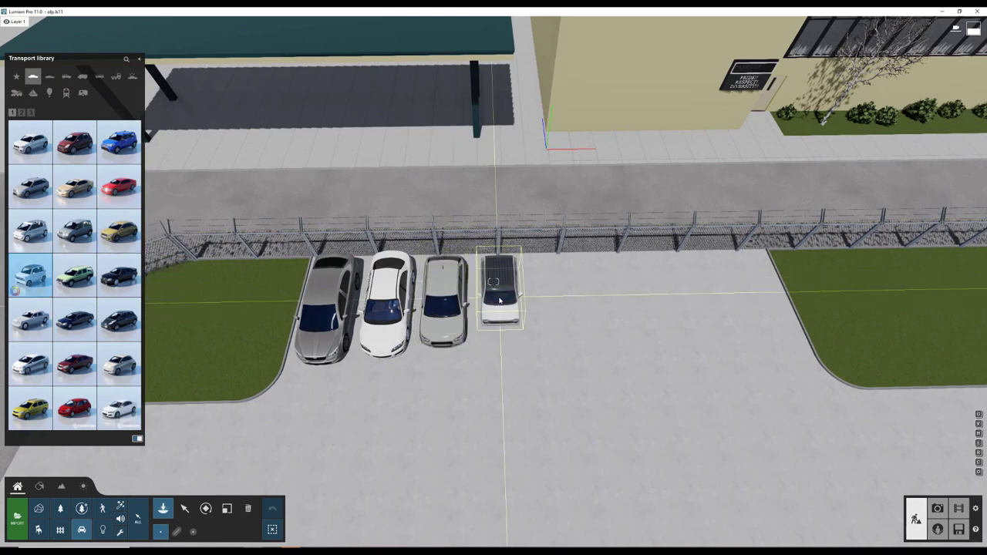
left_click(609, 302)
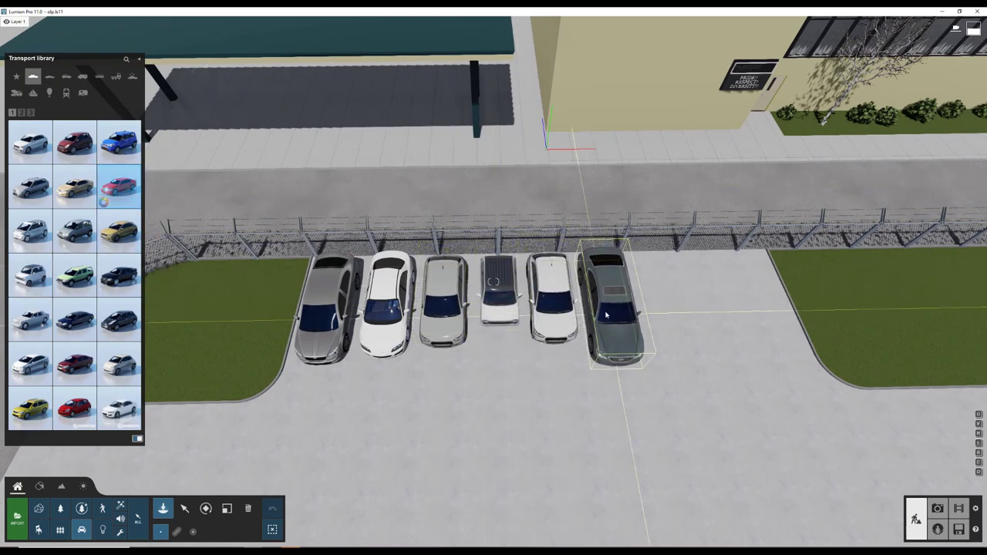
left_click(119, 186)
left_click(756, 305)
left_click(75, 142)
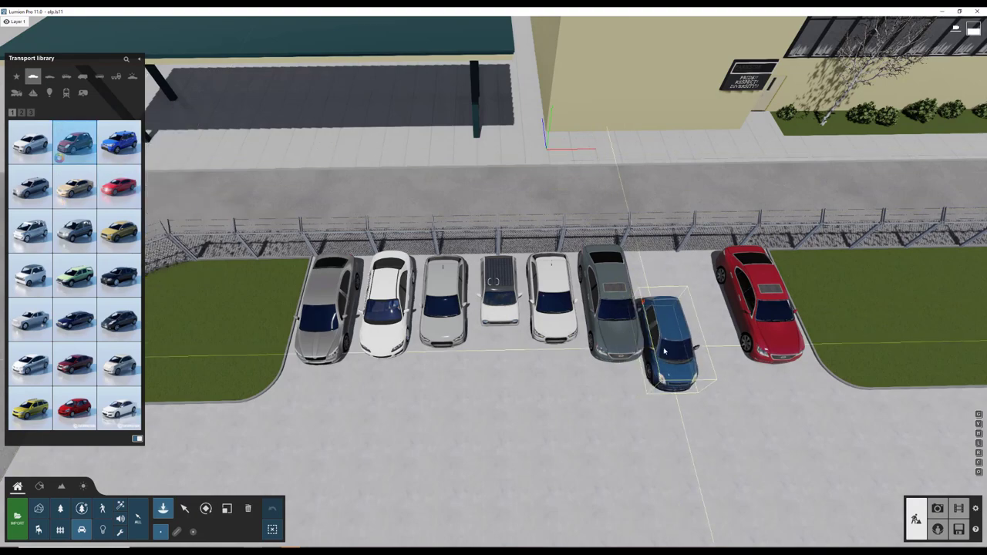
left_click(694, 305)
Reposition a car in the row, move one into the lower lot, and add two more there.
middle_click_drag(679, 306, 462, 307)
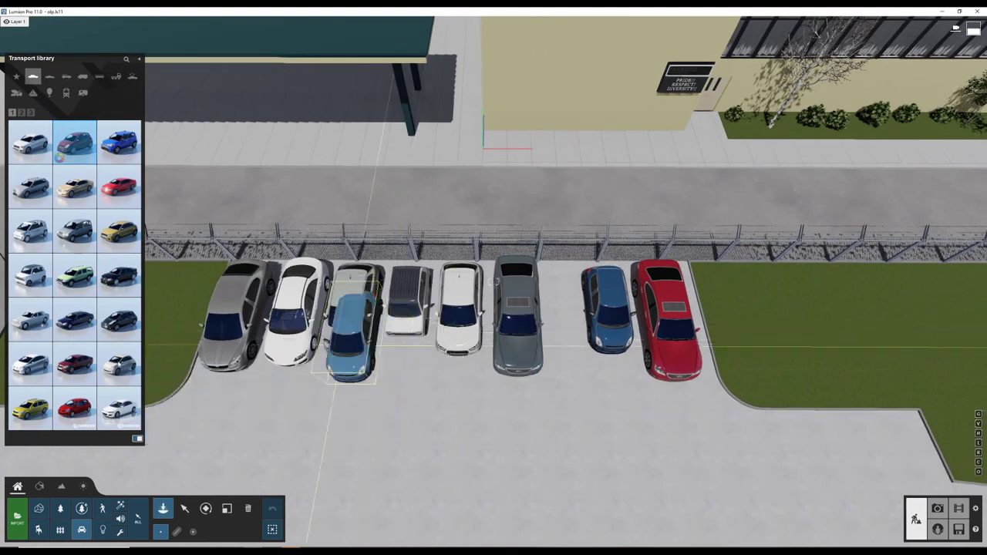
left_click(411, 307)
left_click_drag(411, 307, 313, 446)
left_click(82, 530)
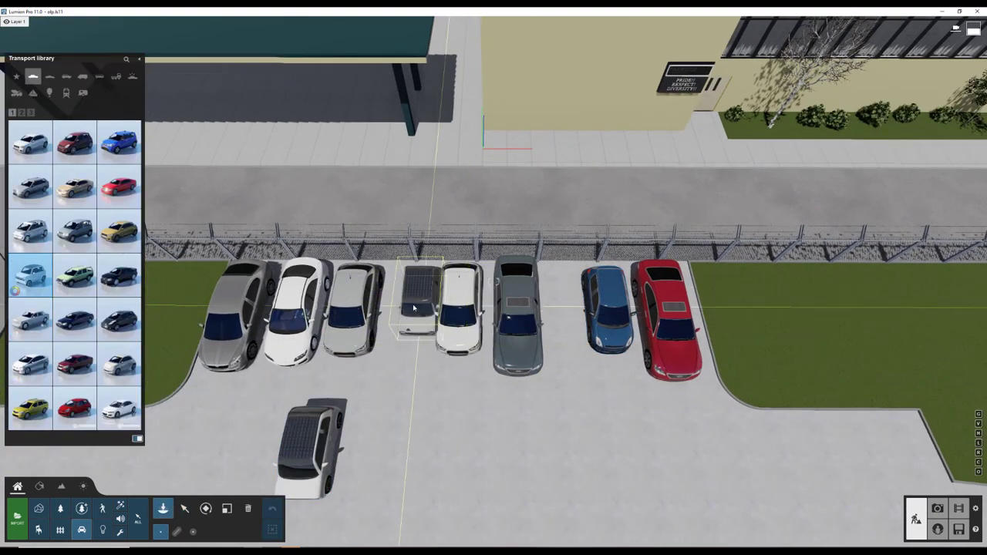
left_click(385, 463)
left_click(551, 455)
key("Escape")
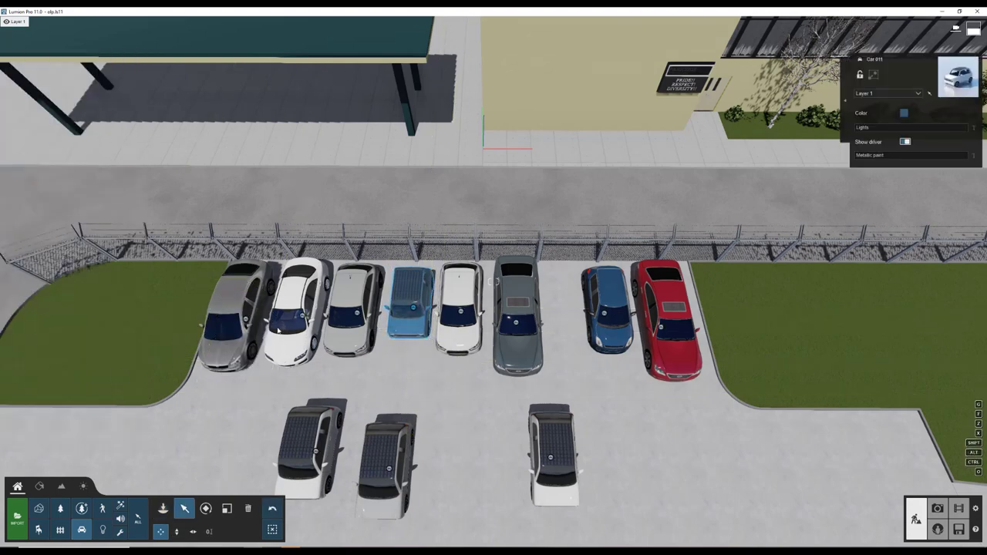
Delete a white car from the row, then add four white cars below and one in front.
left_click(297, 312)
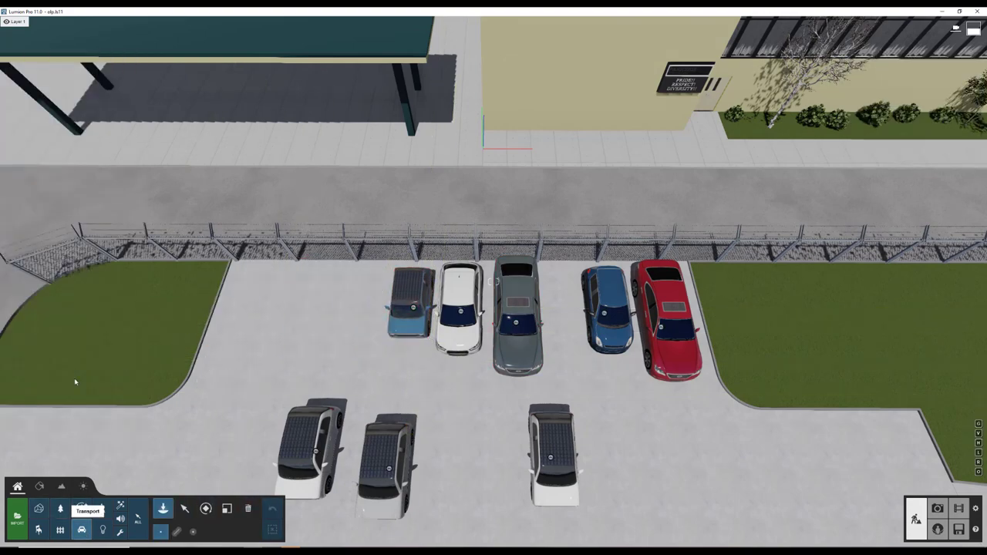
left_click(82, 529)
left_click(33, 76)
left_click(75, 141)
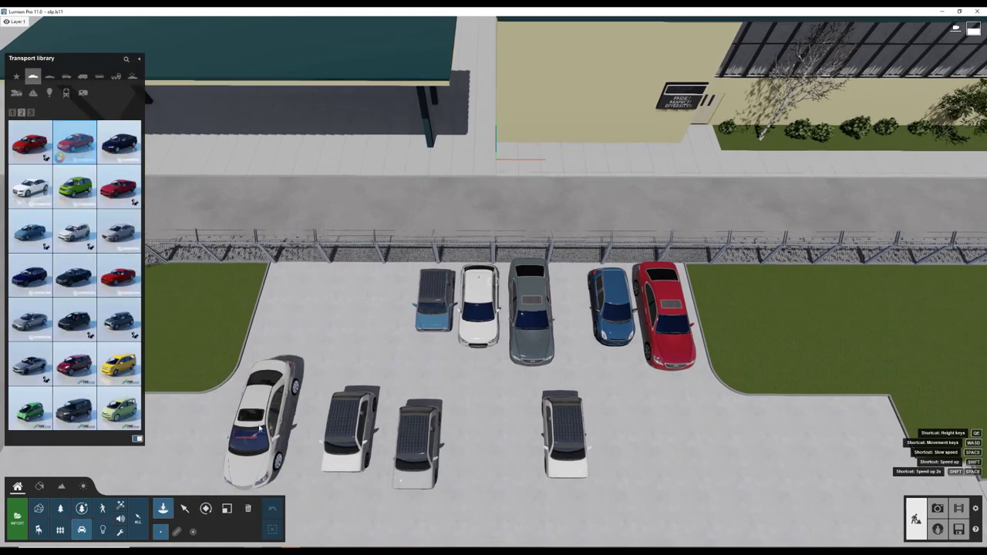
left_click(512, 467)
left_click(417, 472)
left_click(460, 467)
left_click(365, 467)
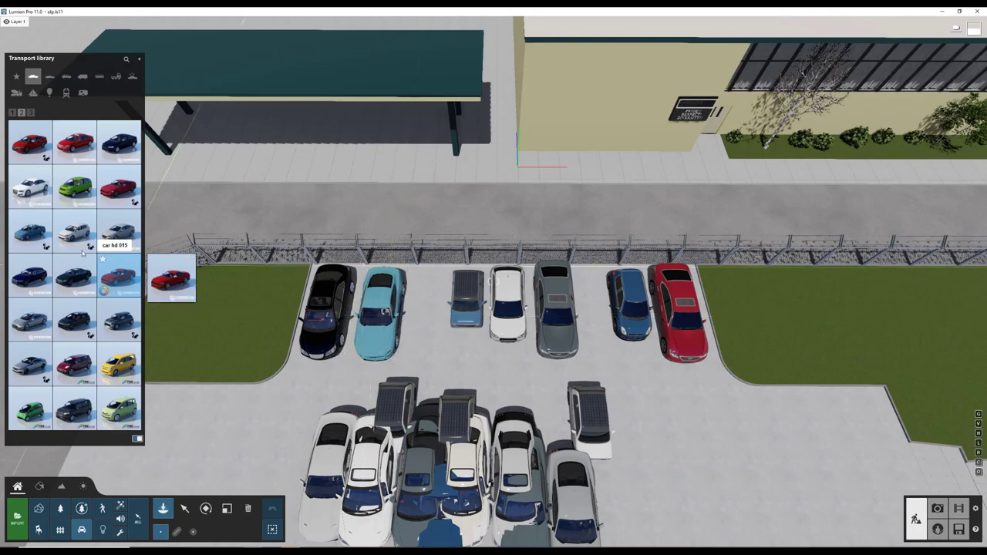
left_click(430, 317)
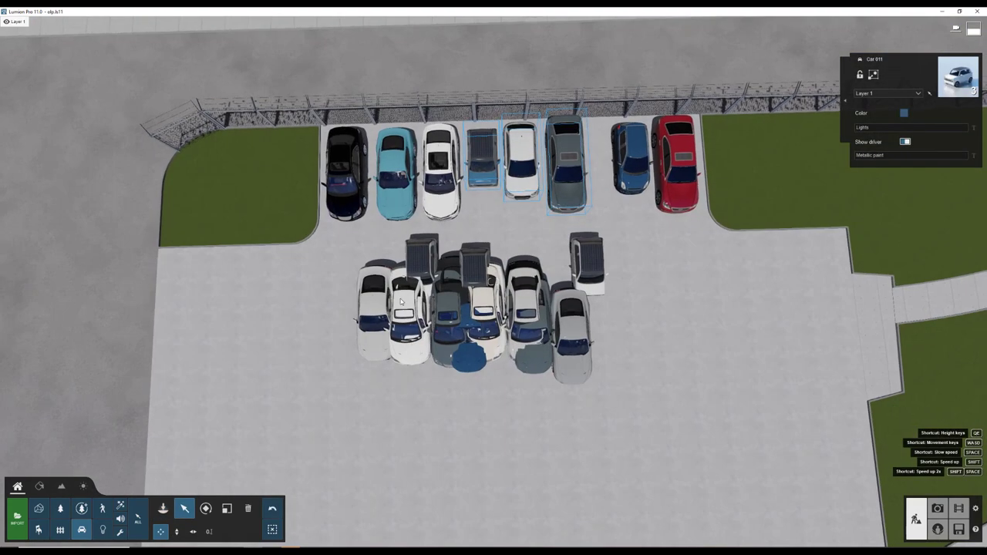
Delete the lower-lot cars, then select all eight parked cars and open their colour options.
left_click_drag(617, 223, 262, 459, "ctrl")
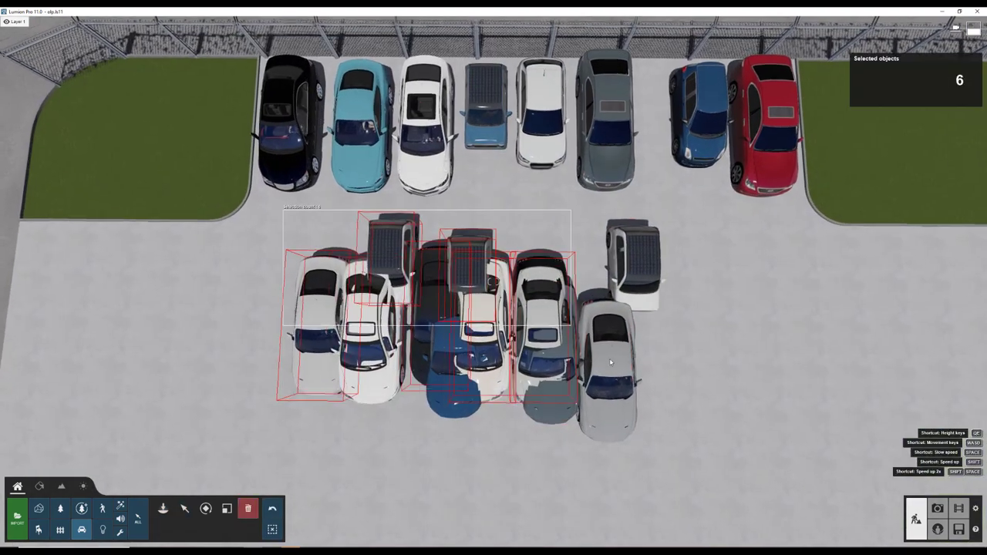
left_click(248, 508)
left_click_drag(232, 362, 912, 158, "ctrl")
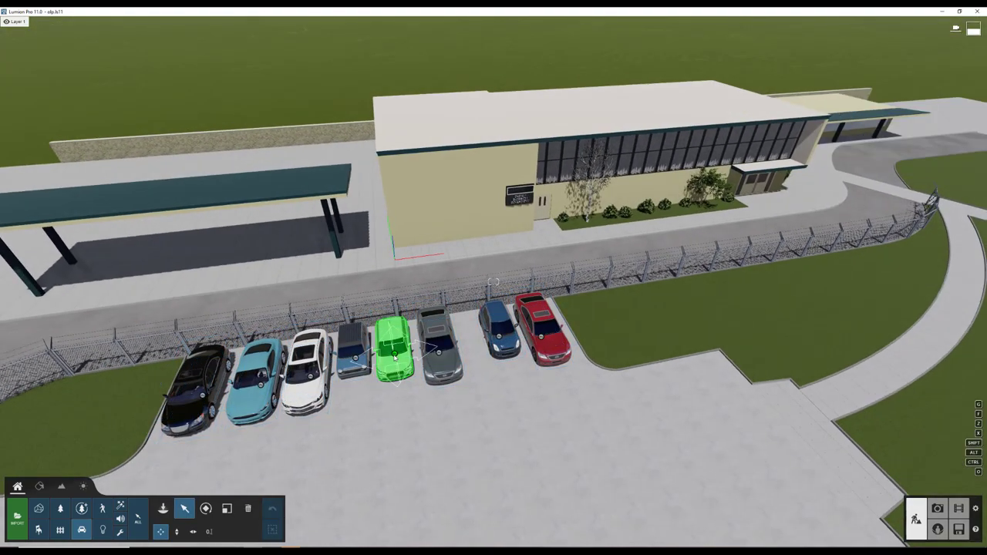
left_click(904, 112)
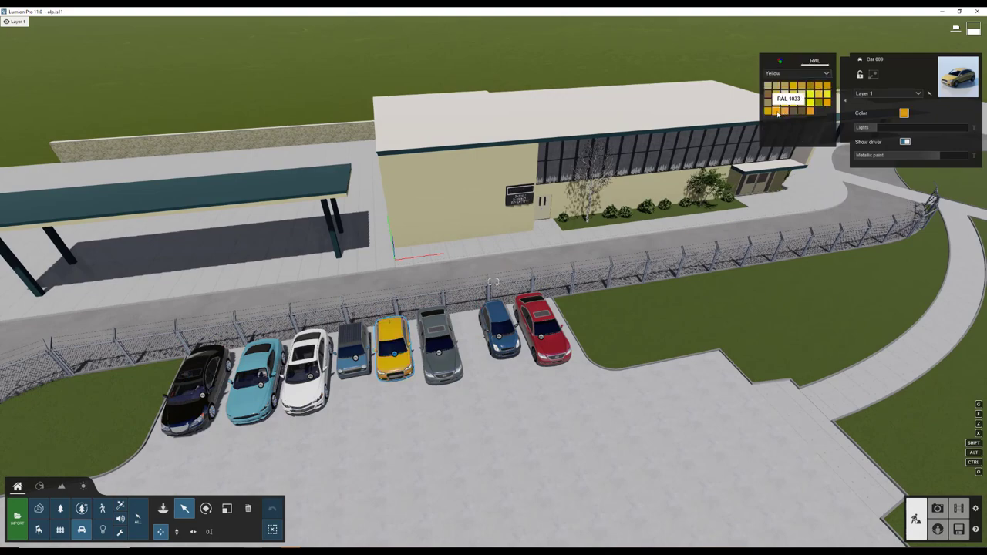
Pull the blue and red cars out of the row and turn them.
right_click_drag(262, 390, 285, 376)
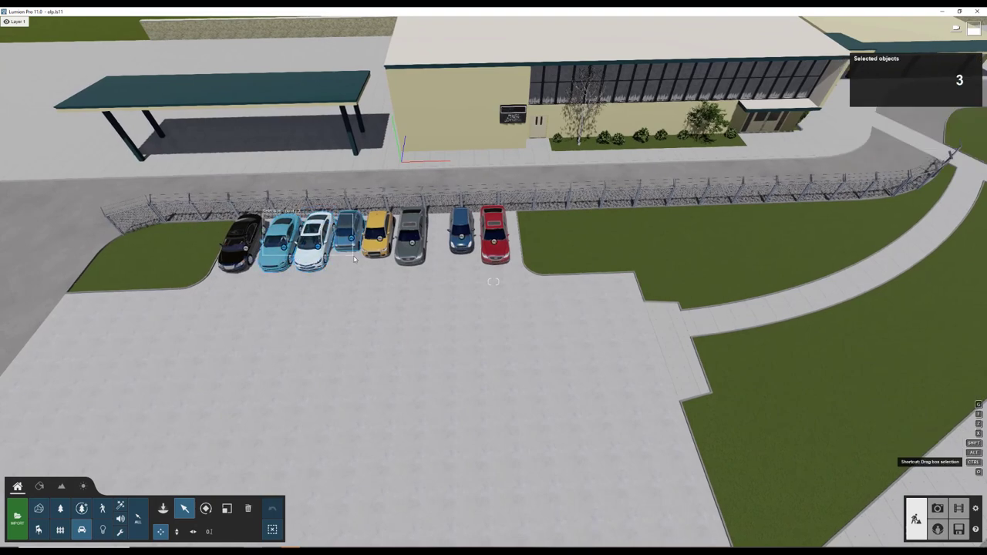
left_click_drag(508, 241, 626, 355)
key("r")
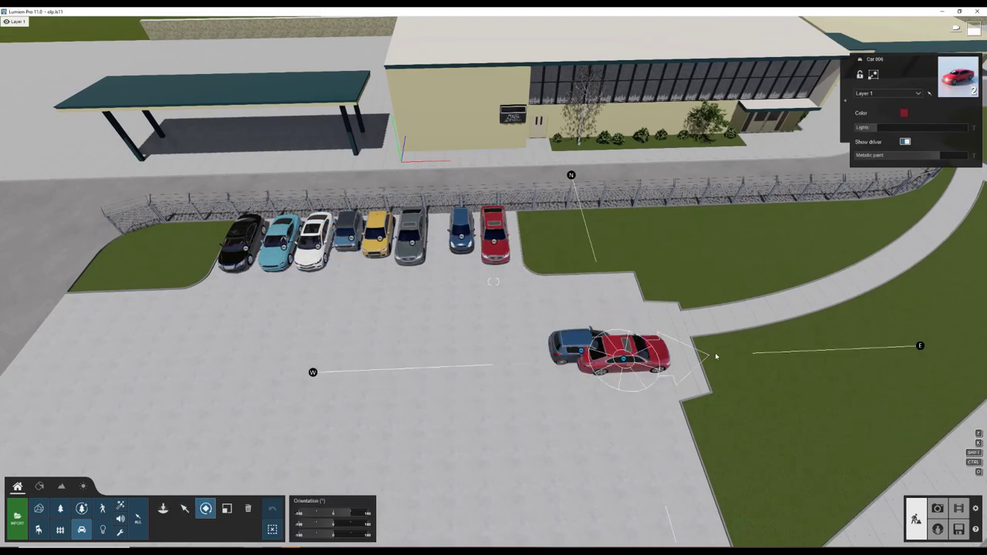
middle_click_drag(716, 357, 566, 382)
key("m")
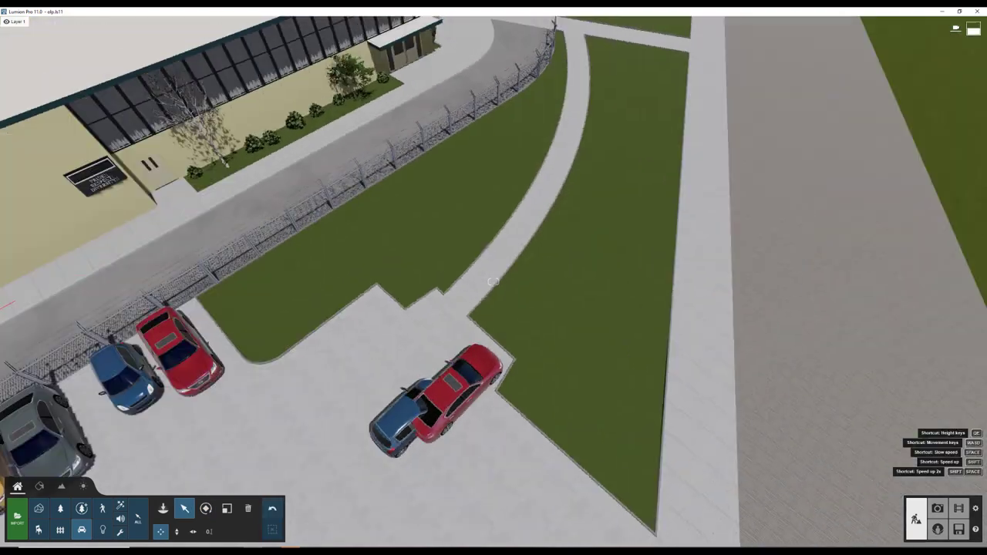
right_click_drag(306, 529, 462, 401)
left_click(473, 406)
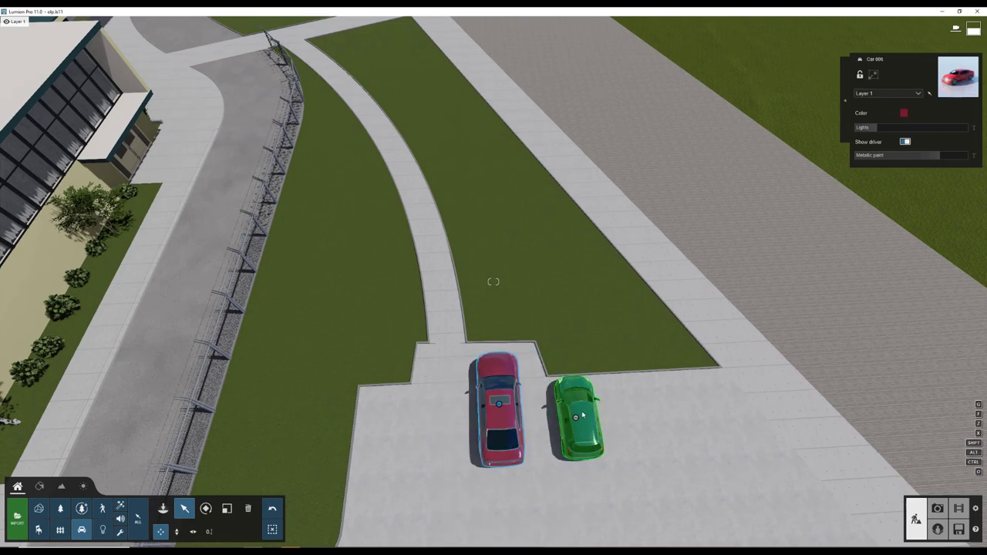
Park a dark car, a blue car and two more cars beside the others near the fence.
left_click(81, 528)
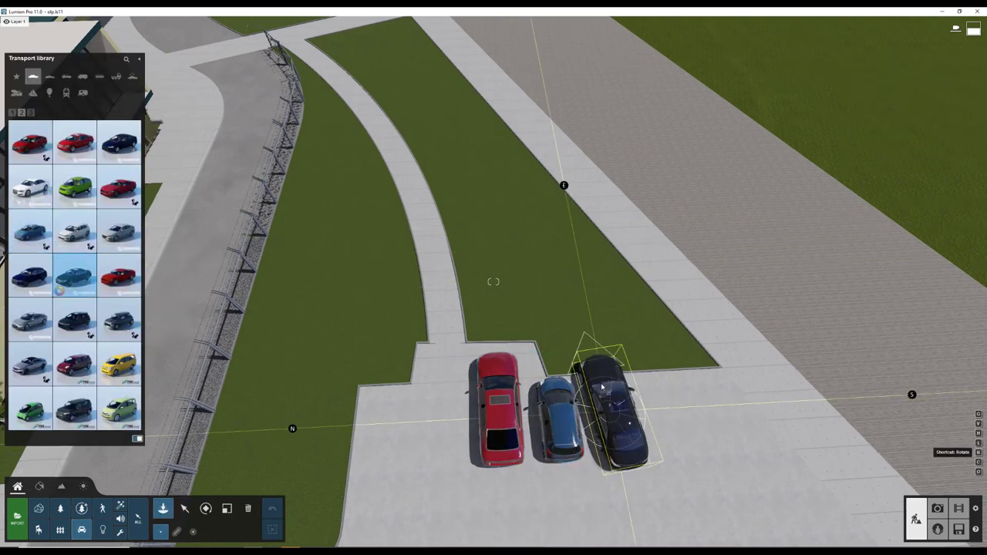
left_click(617, 432)
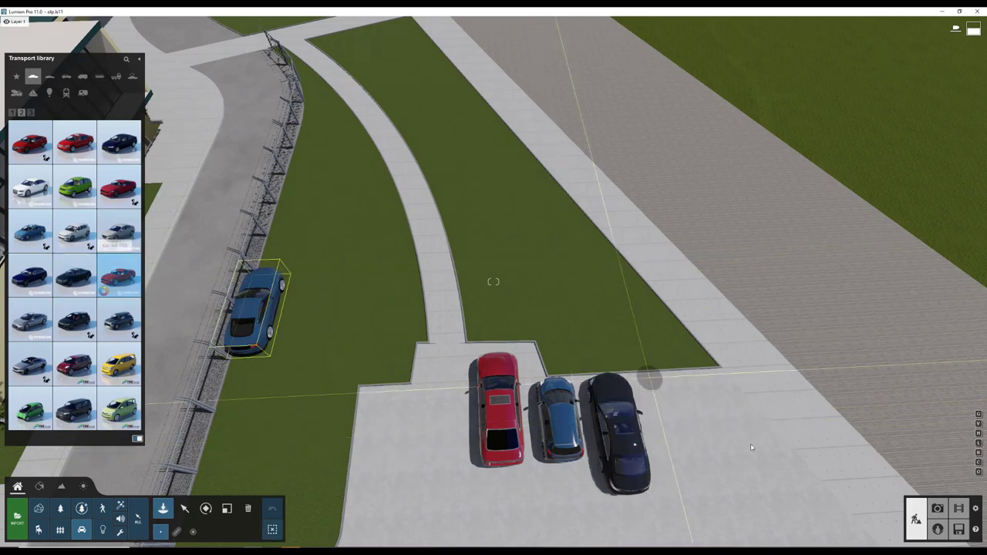
left_click(678, 419)
right_click_drag(678, 419, 607, 473)
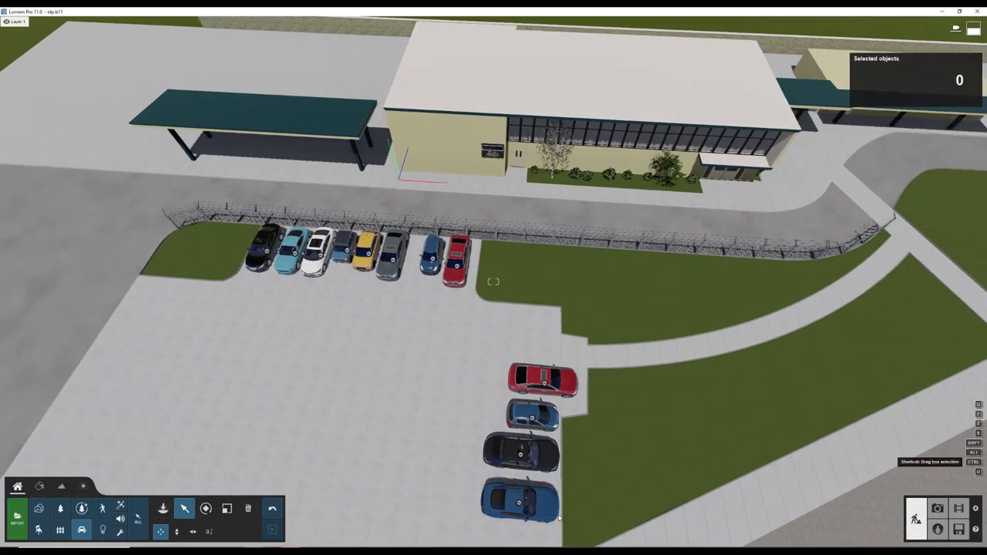
scroll(895, 486, "up", 5)
In Photo mode, lower the camera to eye height facing the facade and store it in photo slot 1.
left_click(936, 508)
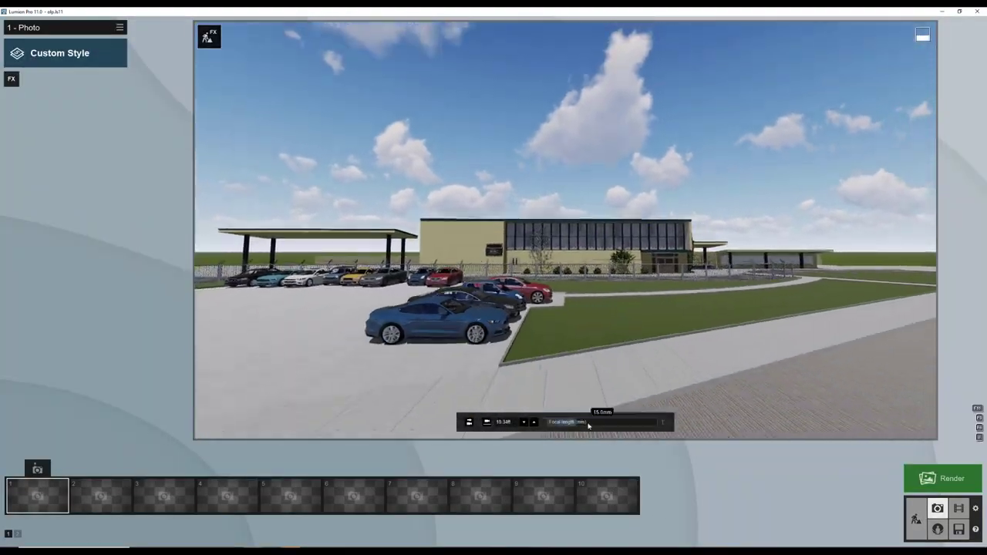
left_click_drag(588, 425, 605, 423)
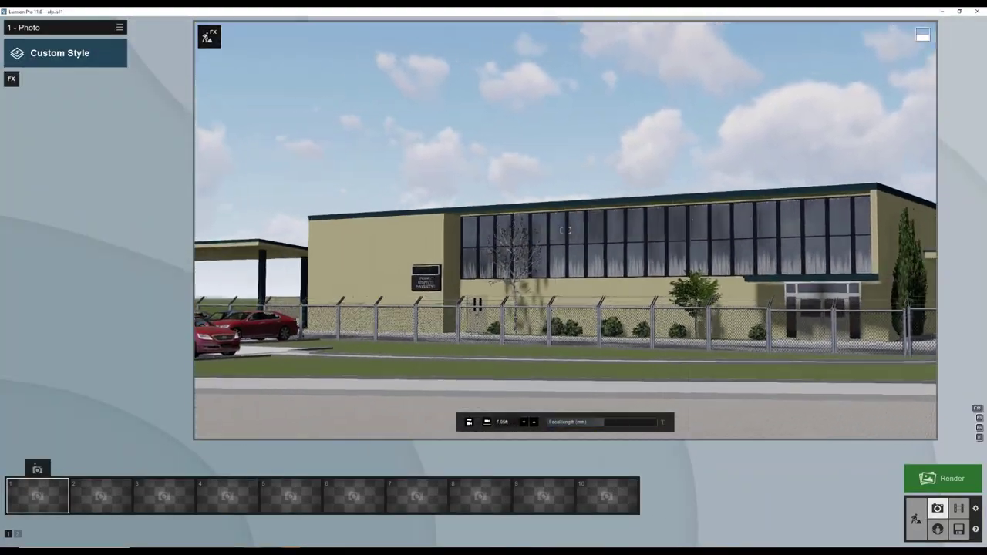
key("e")
key("w")
key("q")
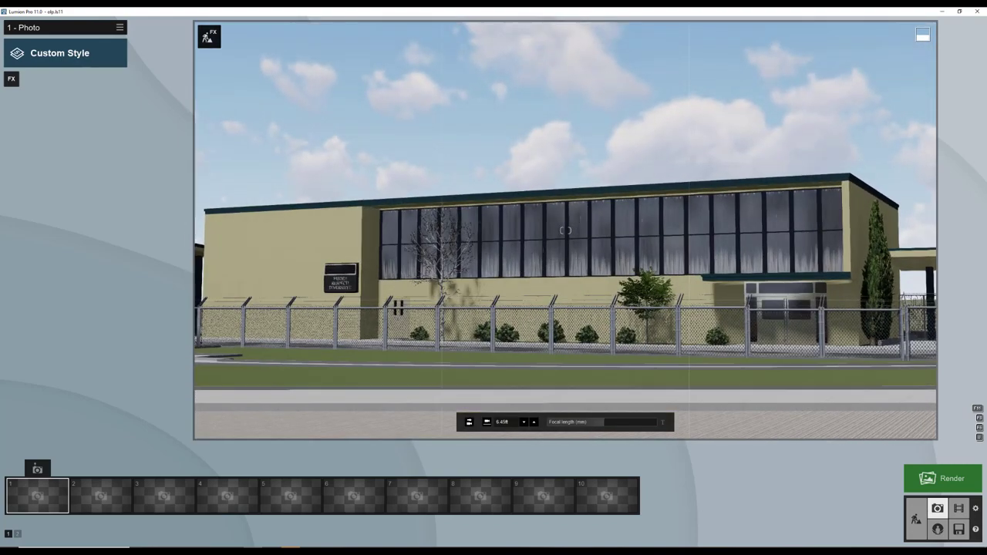
key("e")
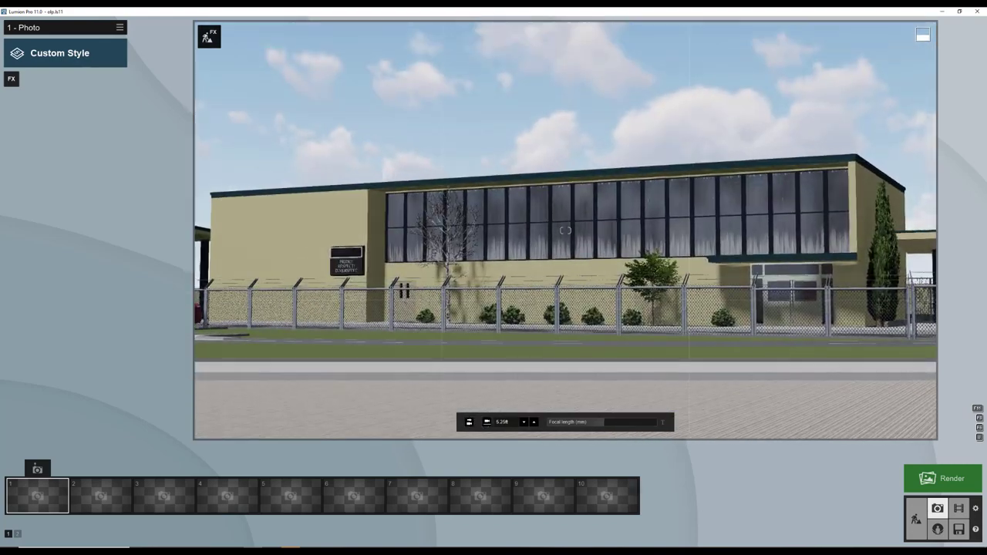
left_click(37, 468)
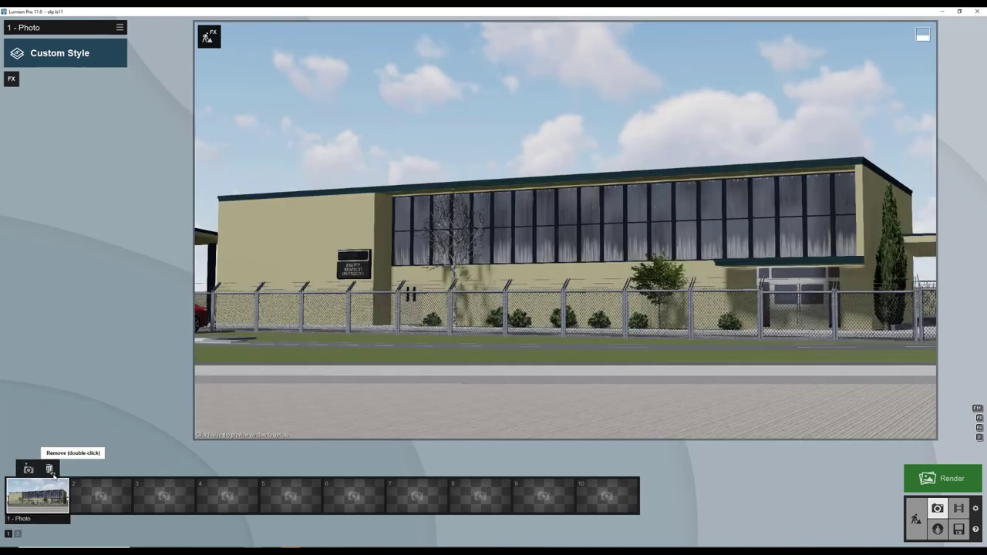
Apply a dark worn city-street asphalt to the foreground road and view it in the first photo.
left_click(916, 518)
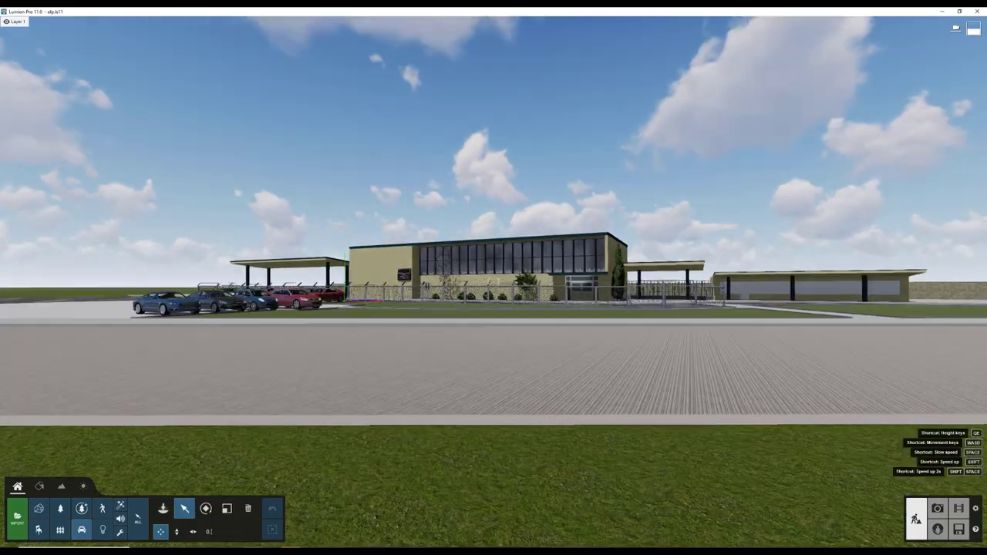
left_click(21, 519)
left_click(120, 303)
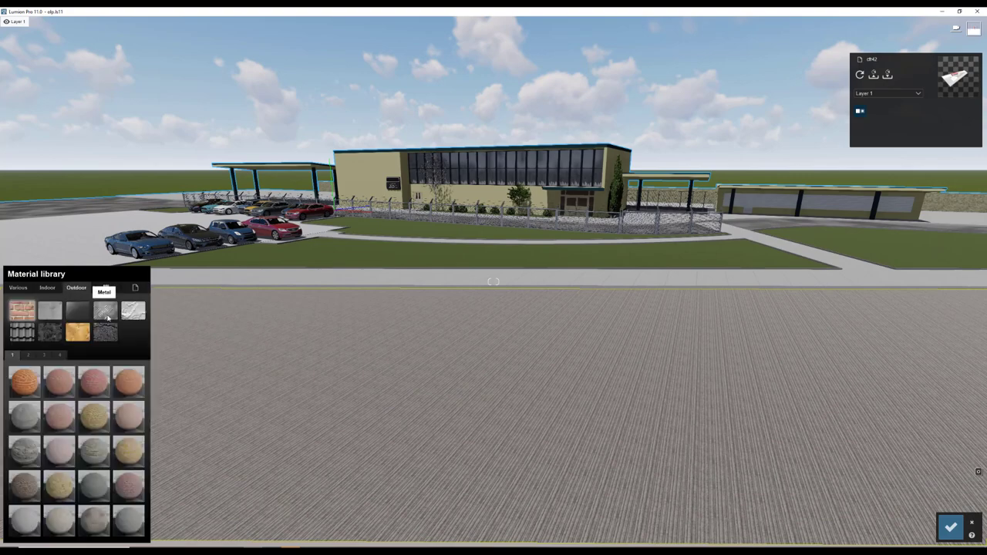
left_click(28, 354)
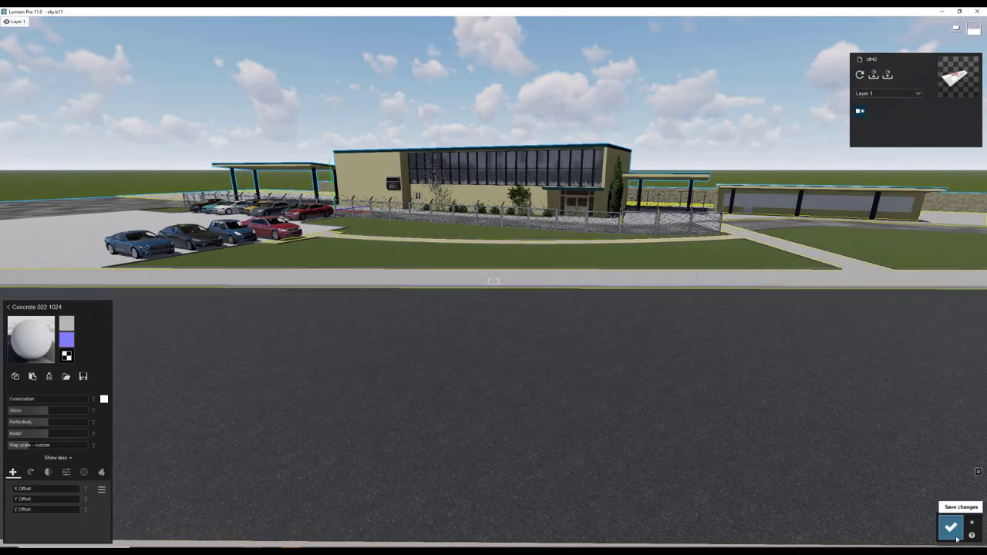
left_click(951, 527)
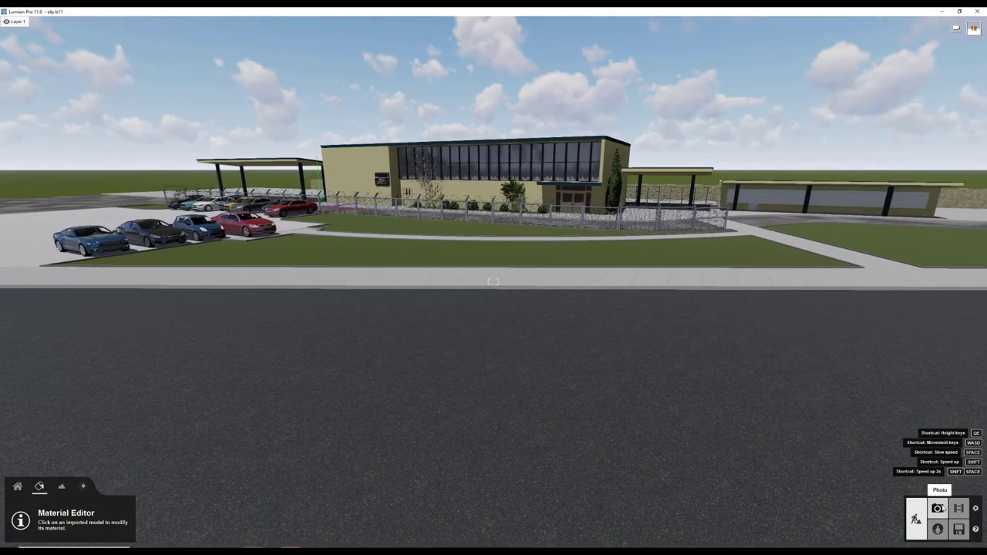
left_click(937, 508)
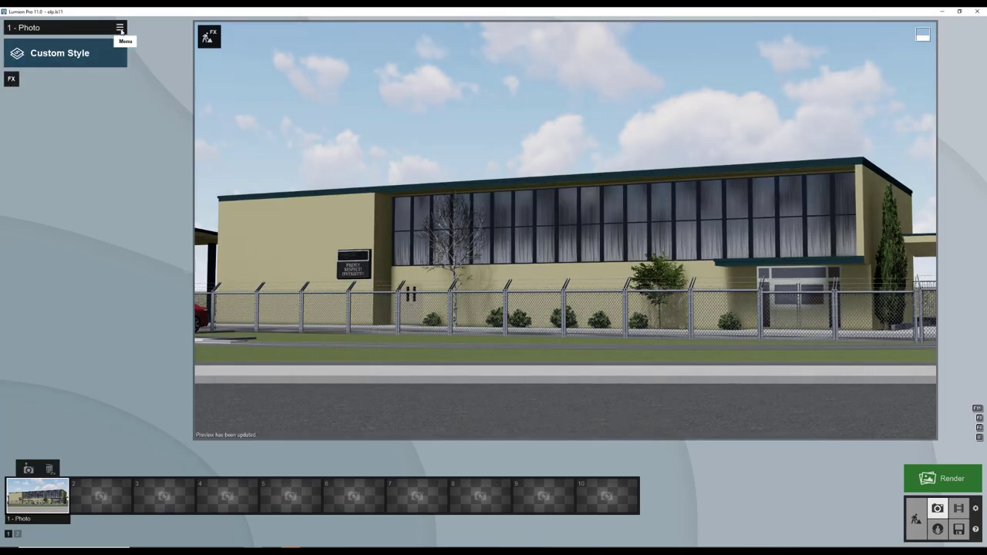
Load the saved effects preset onto the first photo.
left_click(120, 28)
left_click(177, 49)
double_click(155, 121)
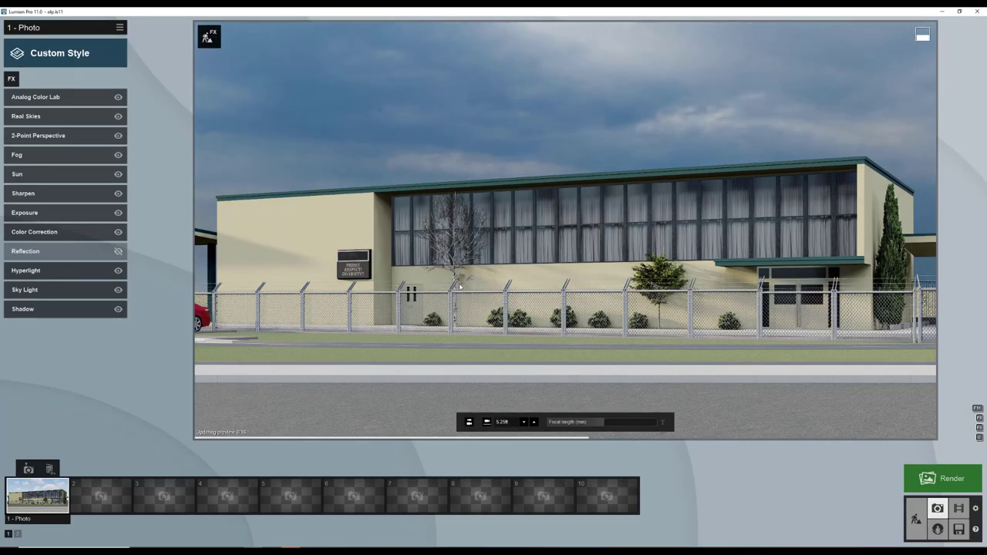
Adjust the Real Skies heading to relight the facade, comparing against the reference building photo.
left_click(25, 116)
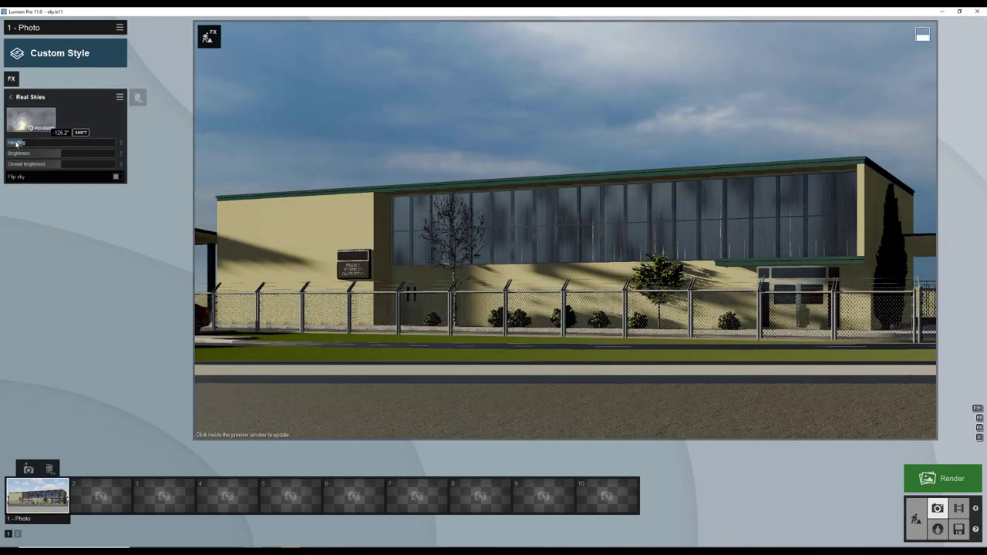
left_click_drag(48, 146, 92, 155)
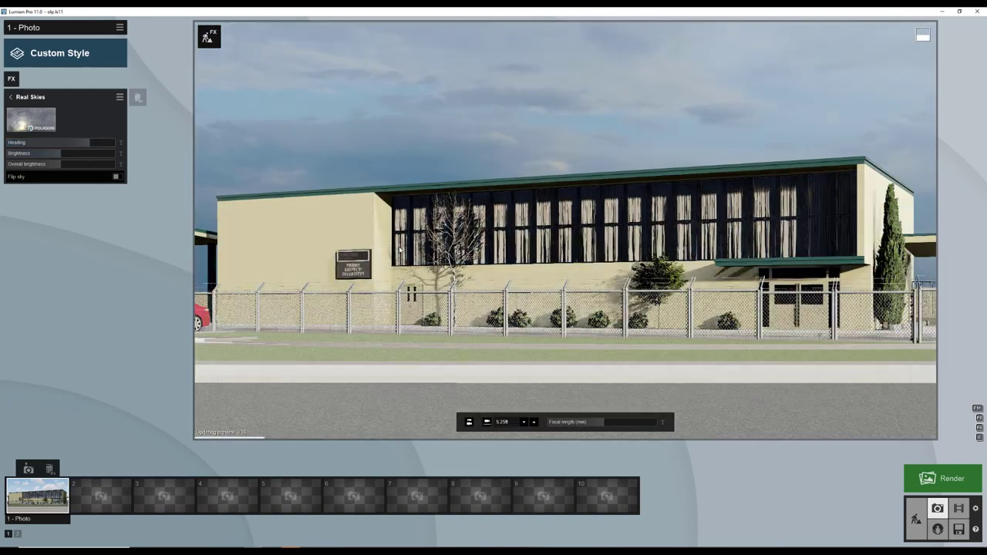
key("alt+Tab")
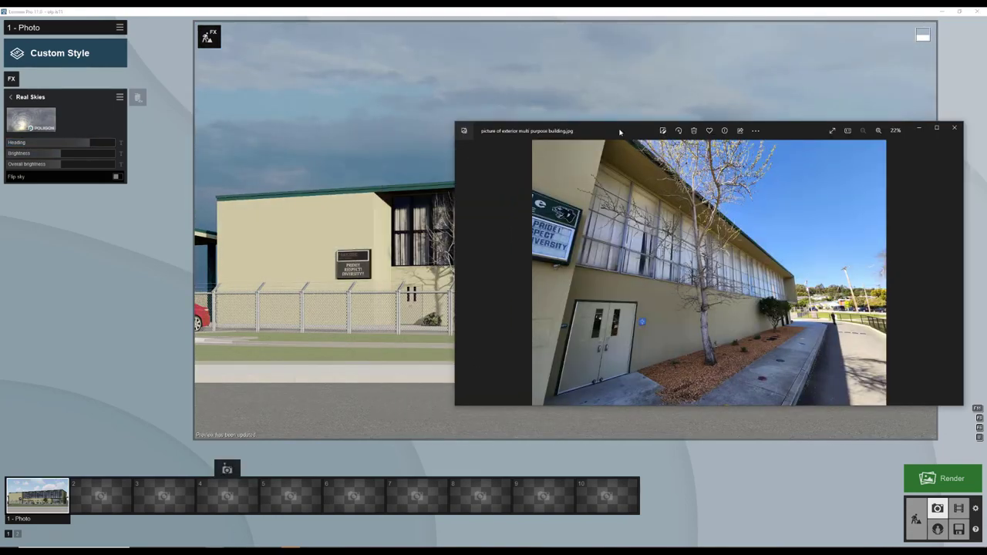
left_click(285, 248)
left_click_drag(90, 142, 88, 142)
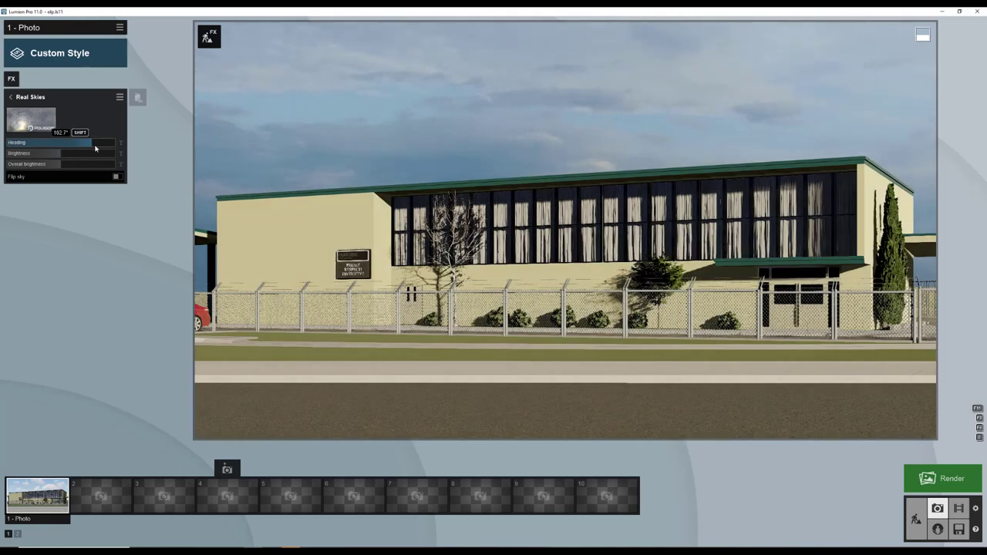
key("alt+Tab")
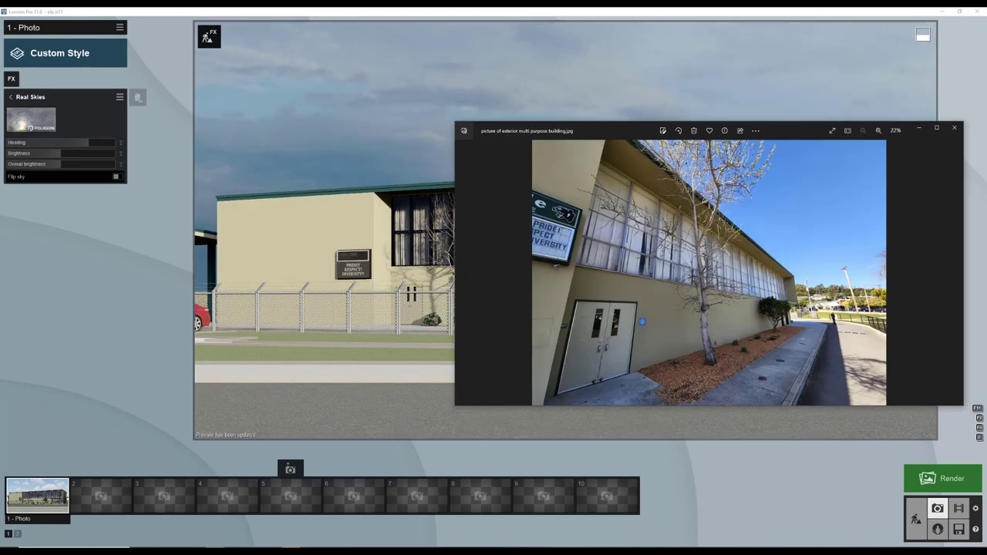
left_click(285, 250)
left_click(207, 36)
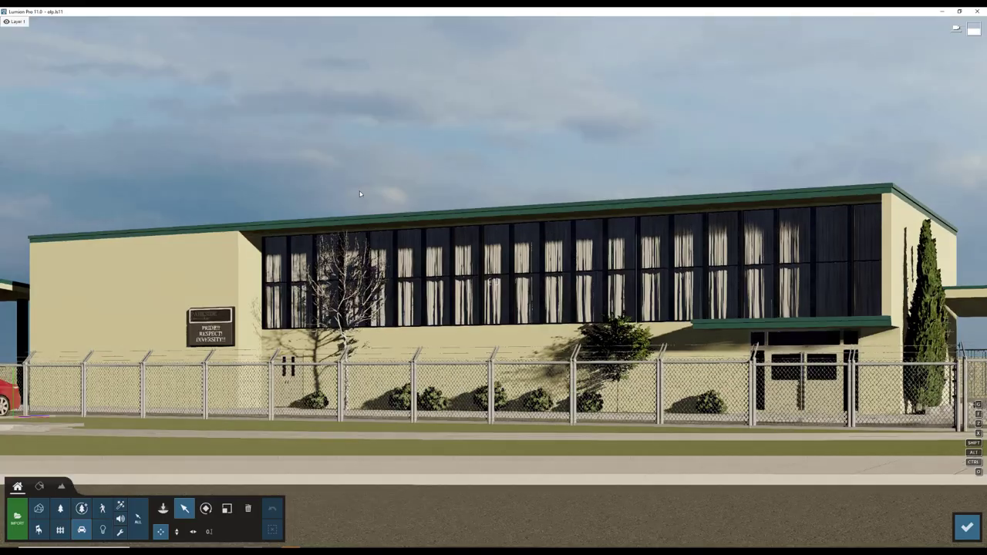
Open the building wall's material colour options and check the result in the photo view.
left_click(40, 486)
left_click(110, 318)
left_click(14, 468)
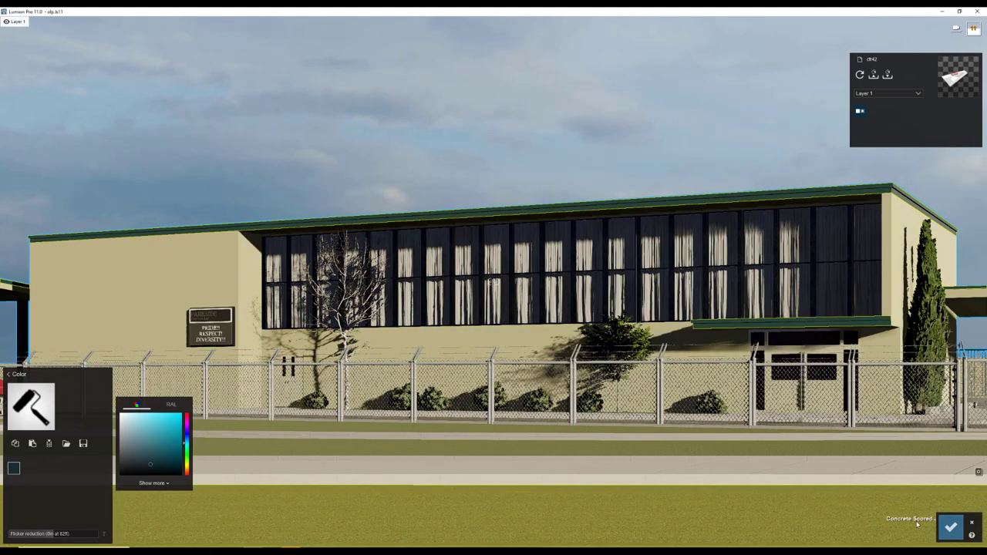
left_click(950, 527)
left_click(963, 526)
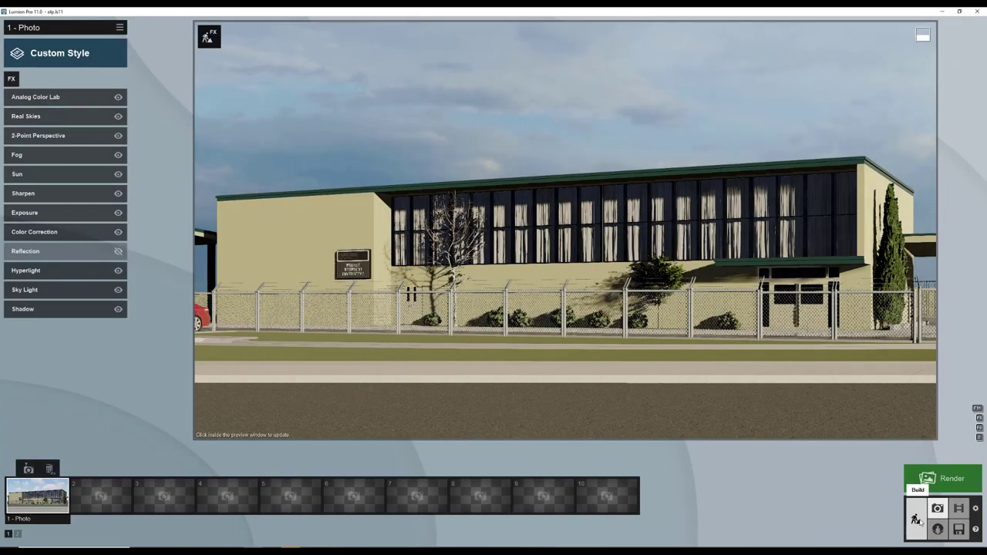
left_click(917, 522)
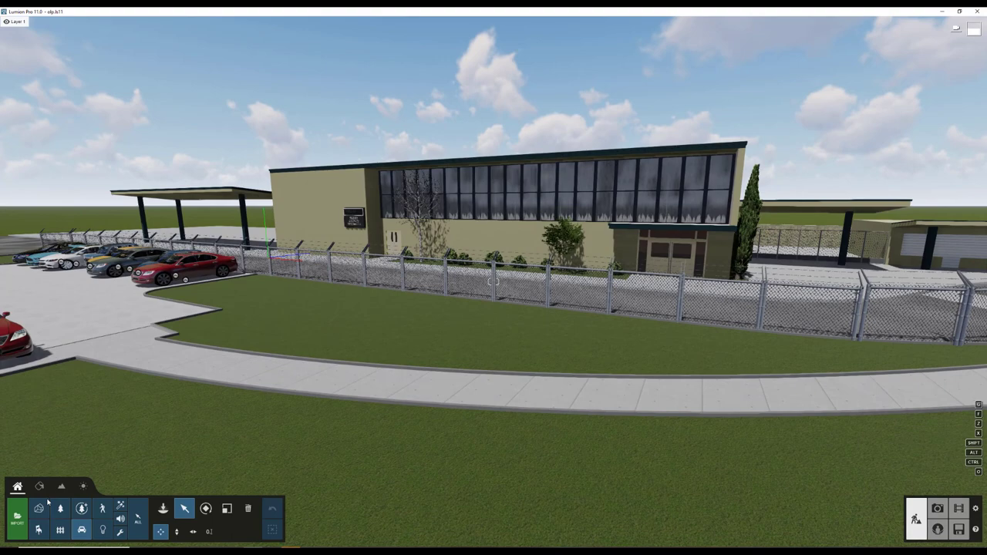
Give the lawn the Clean Cut Grass material from the 3D grass category and confirm.
left_click(38, 508)
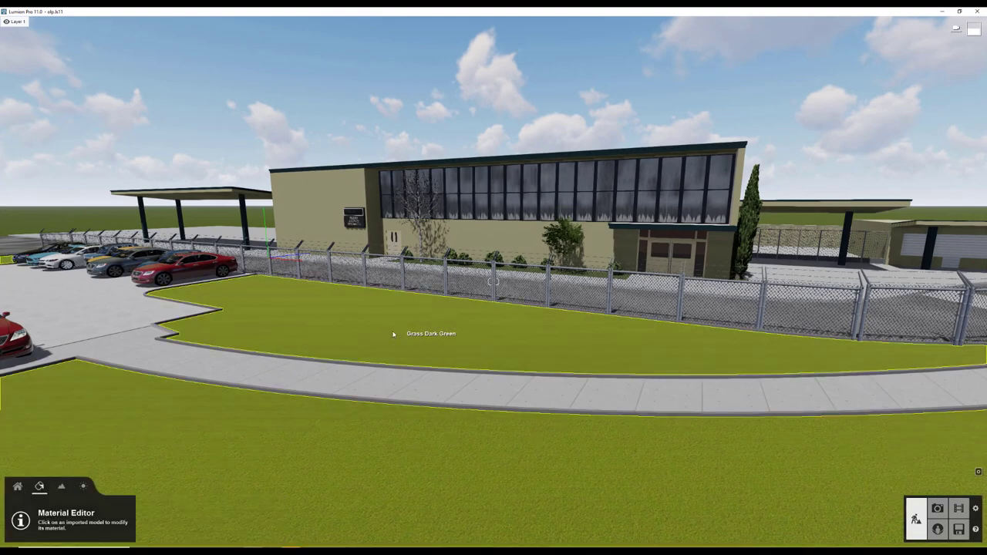
left_click(383, 339)
left_click(32, 340)
left_click(46, 312)
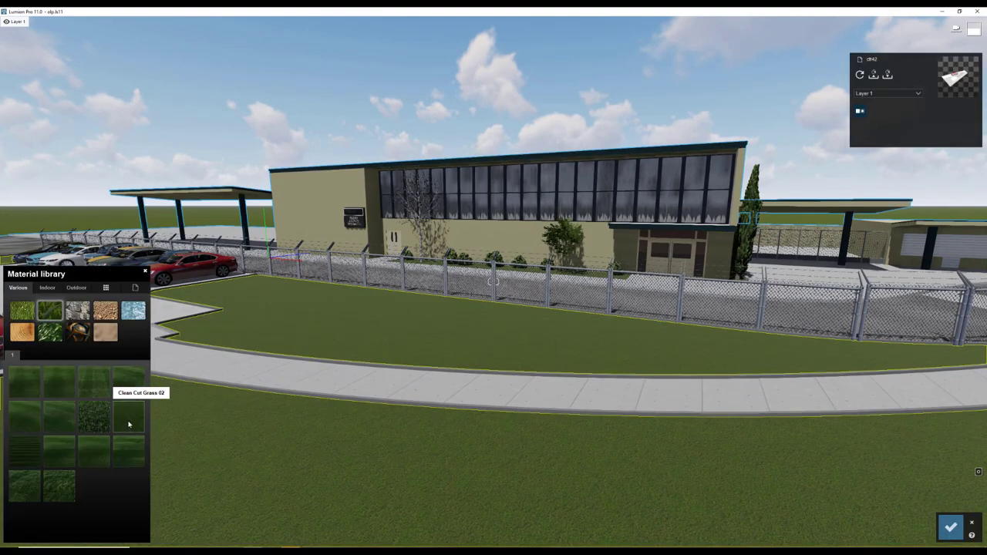
left_click(130, 417)
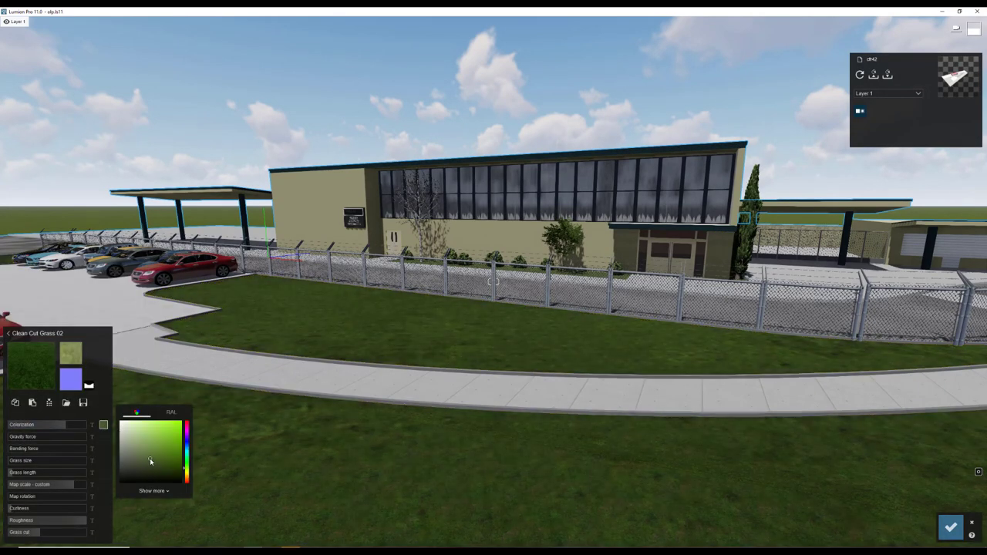
left_click(31, 362)
left_click(92, 414)
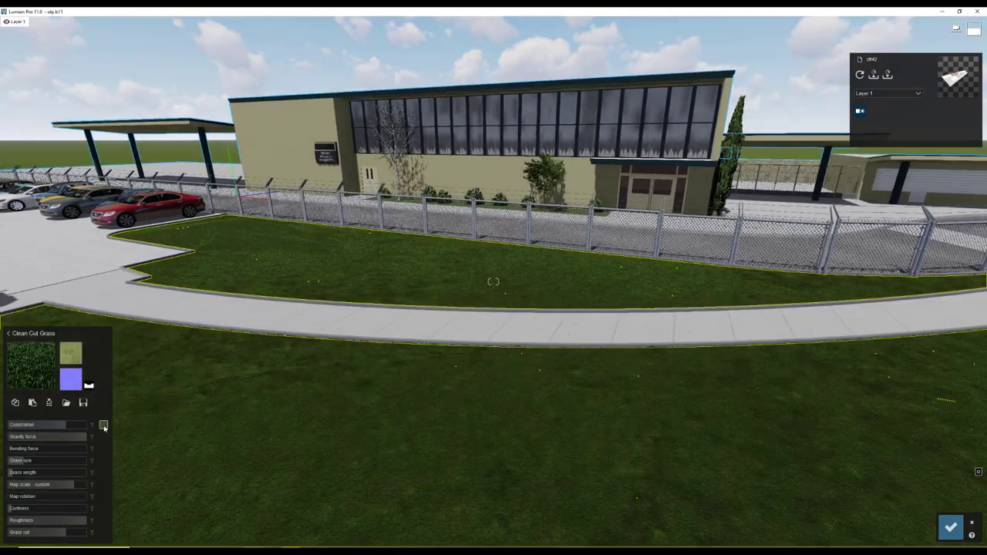
left_click(104, 425)
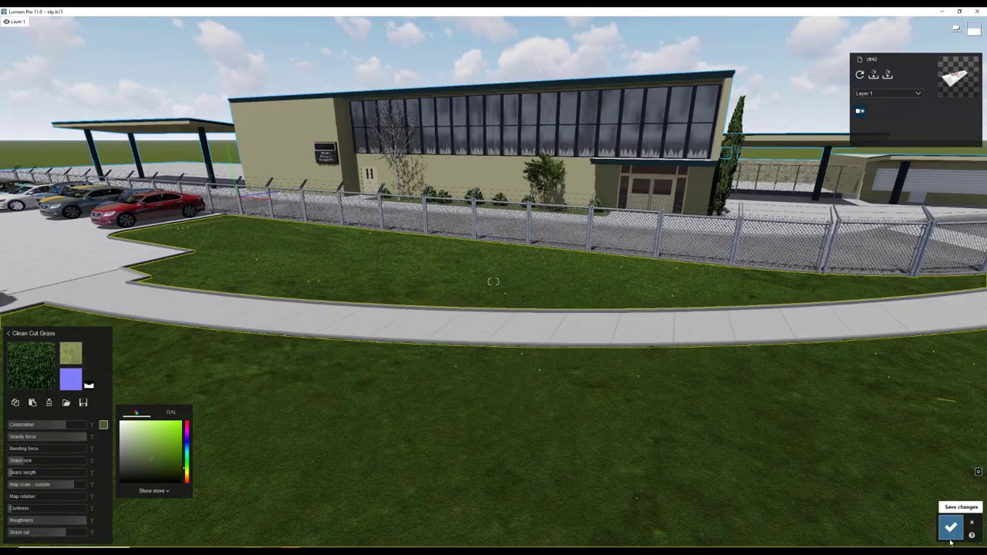
left_click(951, 527)
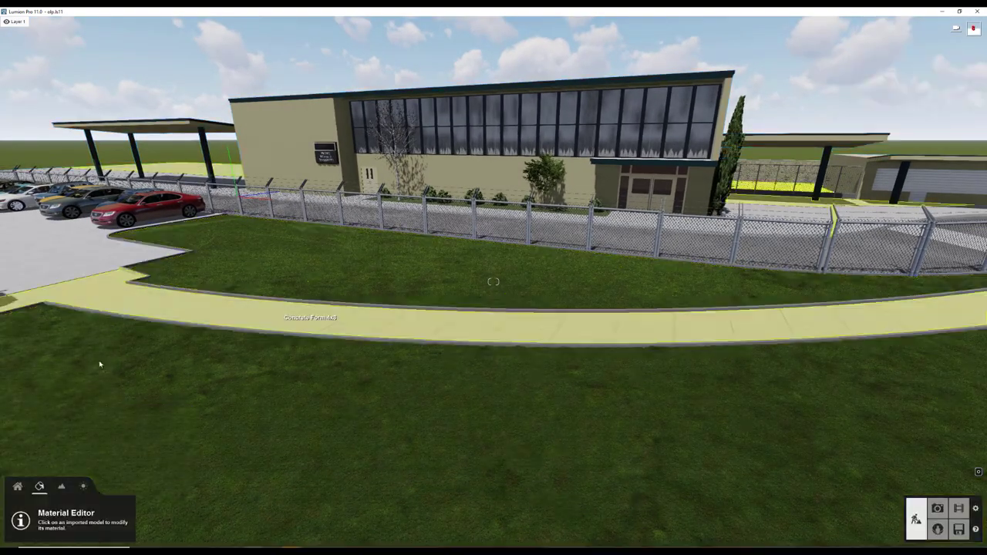
left_click(40, 487)
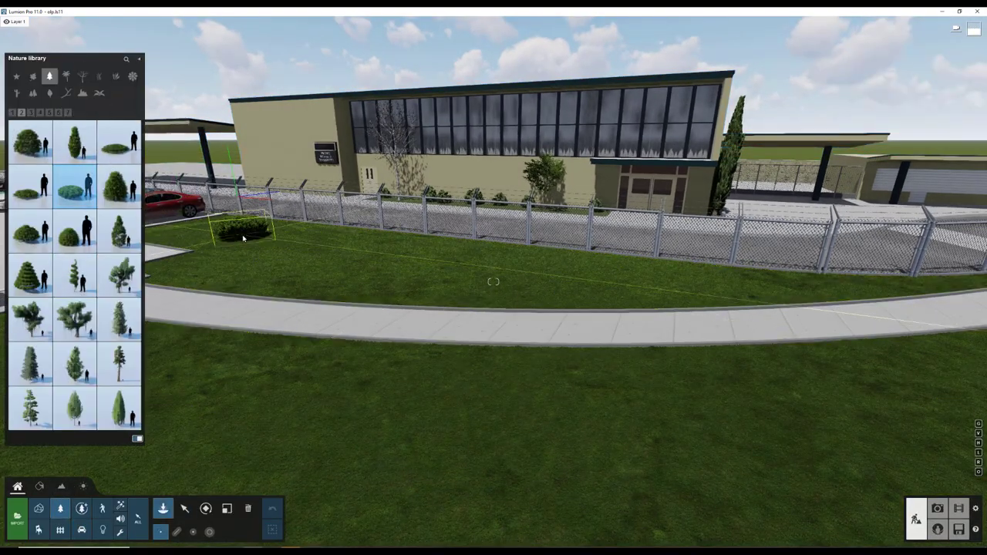
Mass-place a row of bushes along the fence, removing the tall tree from the mix.
right_click_drag(243, 238, 350, 226)
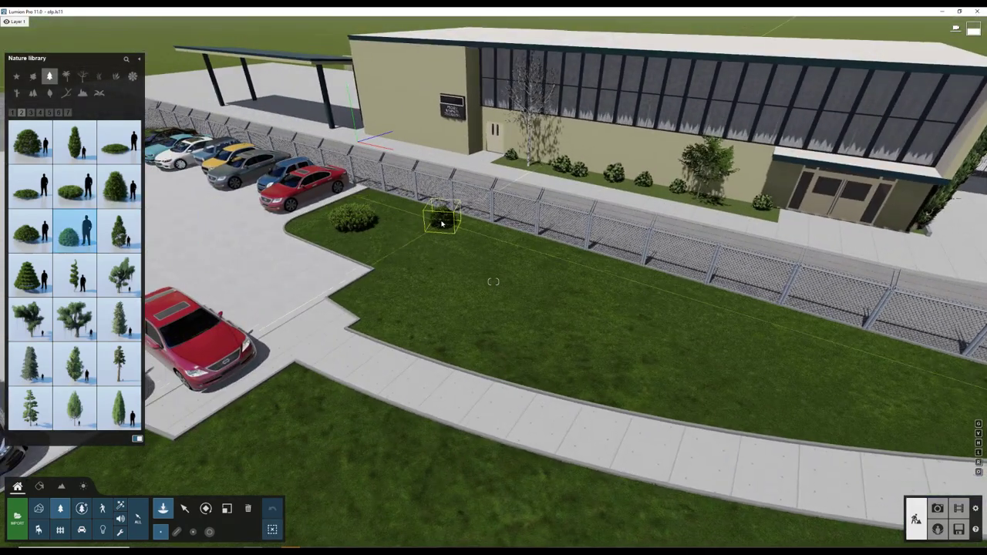
scroll(478, 231, "up", 5)
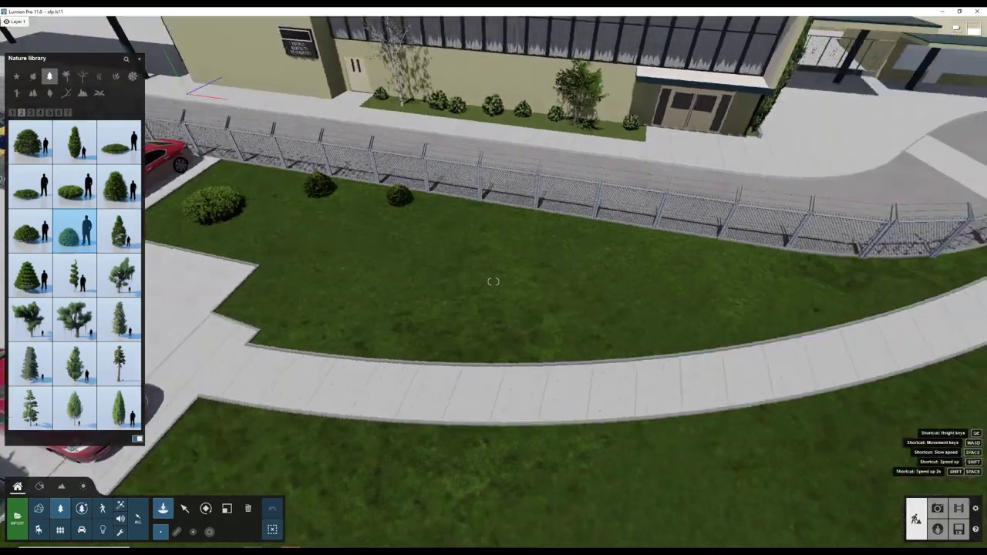
left_click_drag(308, 196, 786, 248)
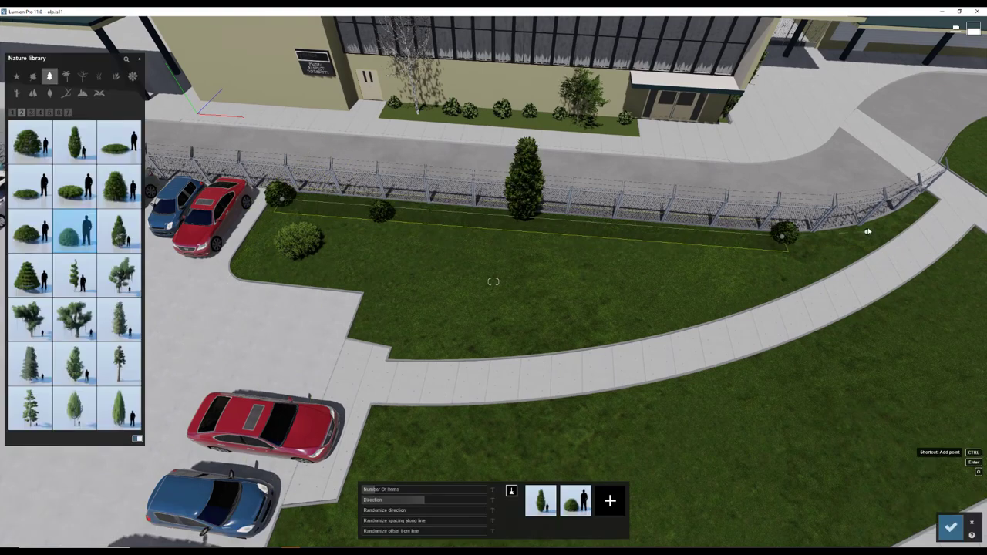
double_click(552, 494)
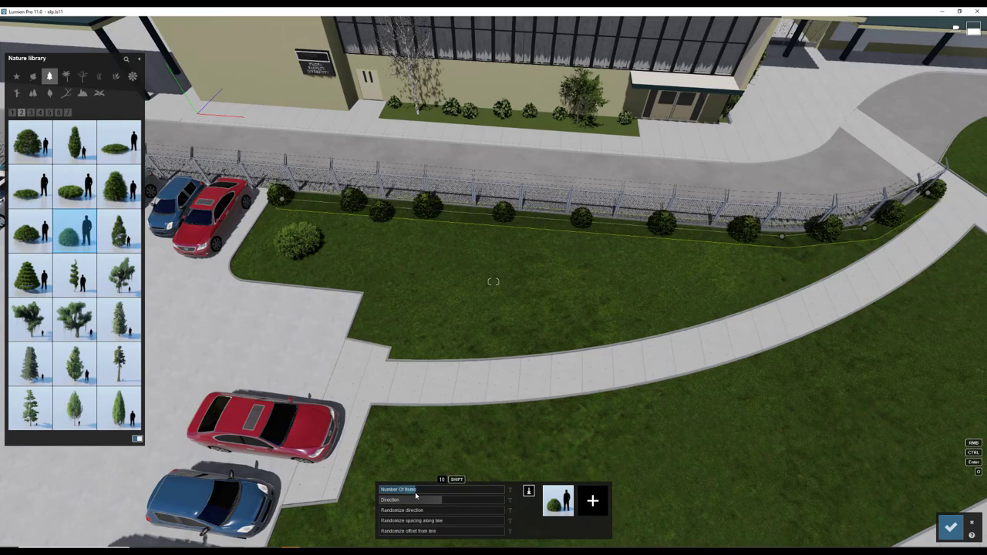
right_click_drag(416, 496, 329, 215)
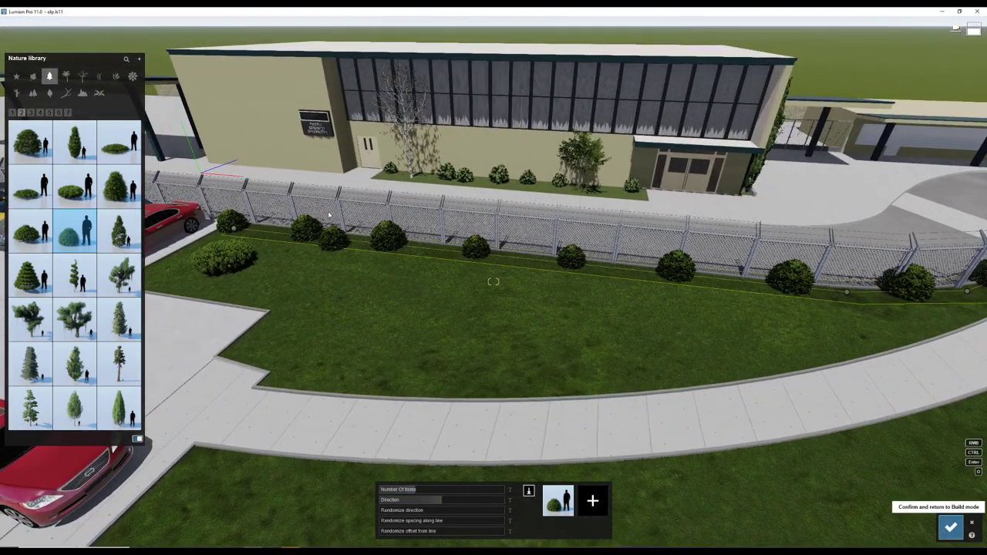
key("Return")
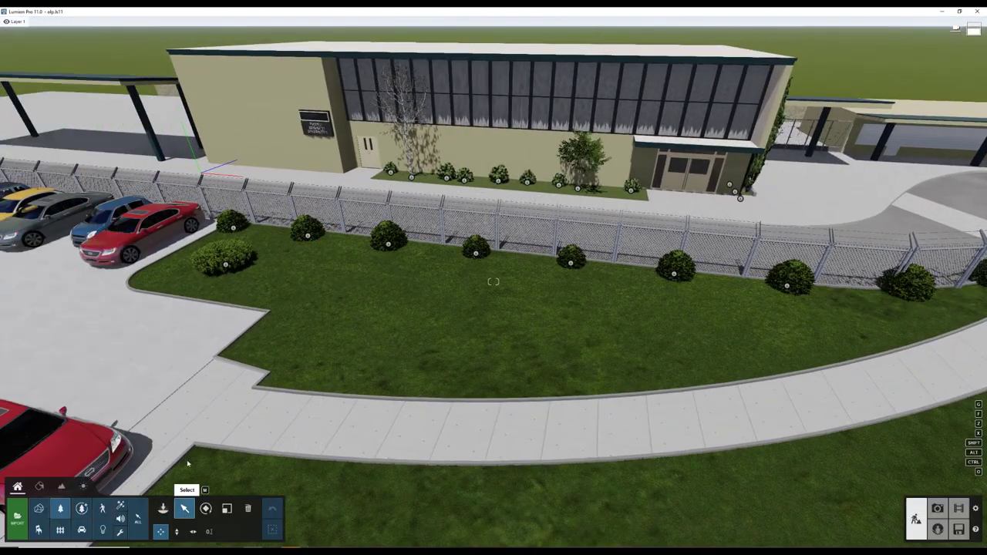
Draw a line of ChineseJuniper B9 bushes along the lawn edge and curving sidewalk.
left_click(64, 511)
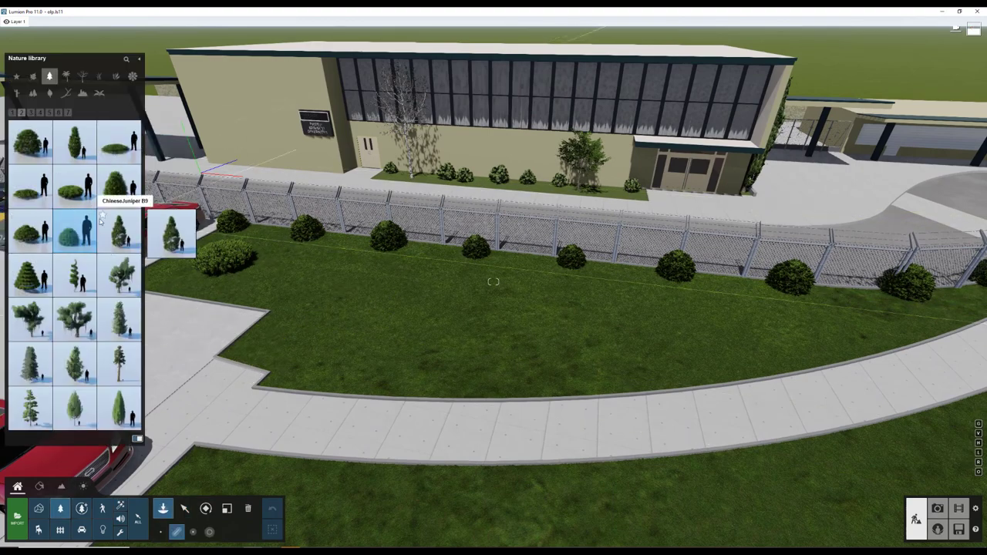
left_click(31, 113)
left_click(40, 112)
left_click(50, 113)
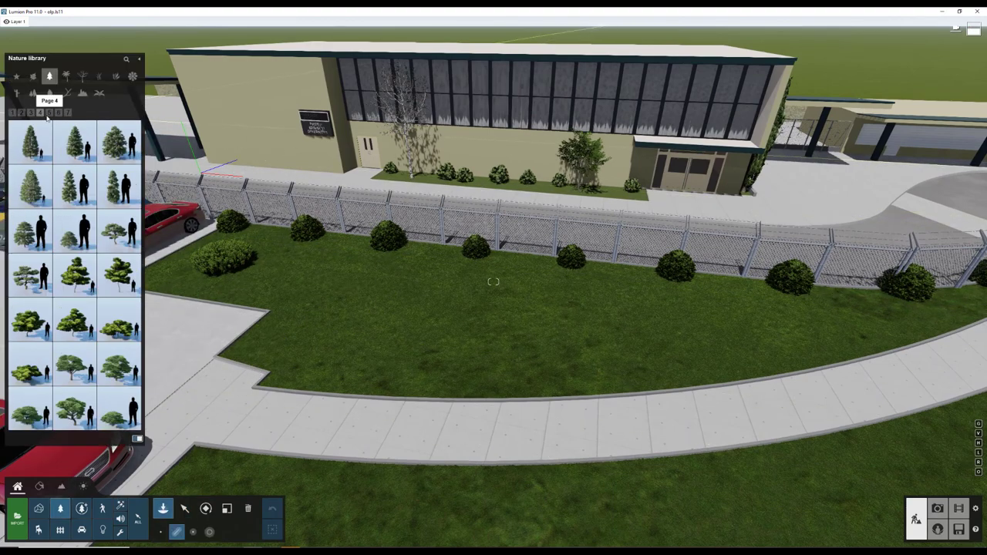
left_click(58, 113)
left_click(66, 113)
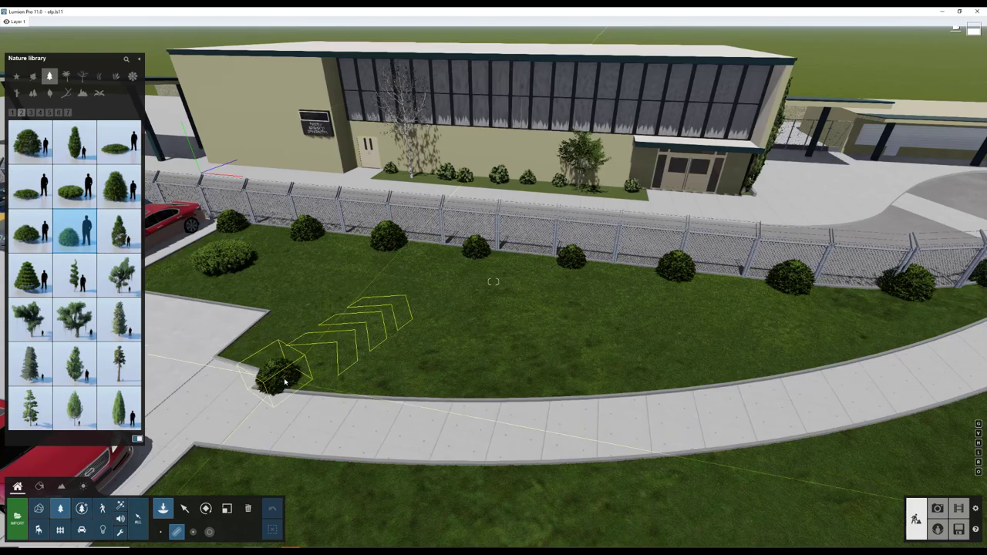
left_click_drag(284, 382, 704, 386)
left_click_drag(497, 394, 724, 389)
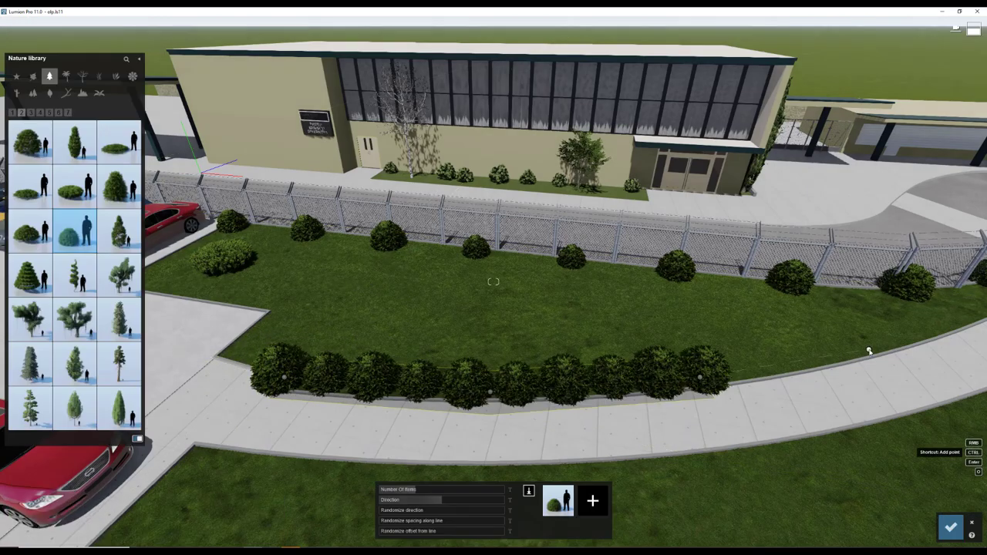
mouse_move(724, 389)
right_mouse_down()
mouse_move(708, 434)
mouse_move(466, 375)
right_mouse_up()
key("Return")
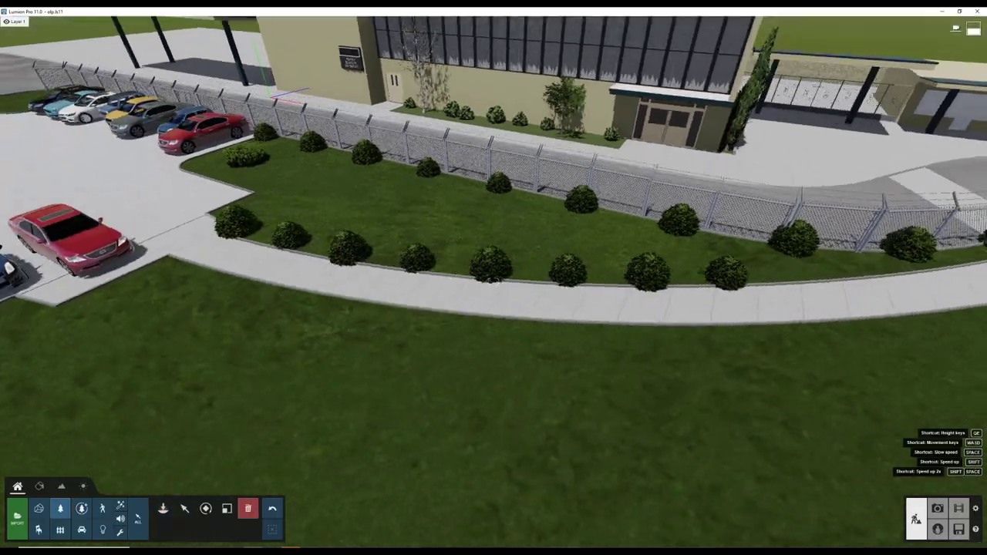
Alt-drag a copy of a juniper bush into the middle of the lawn.
right_click_drag(807, 273, 551, 289)
left_click(550, 290)
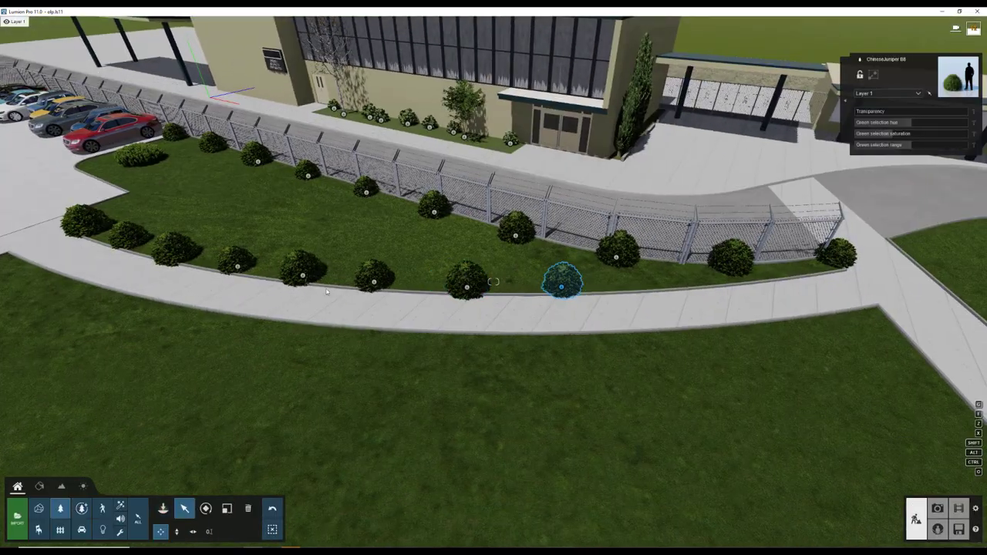
right_click_drag(669, 283, 355, 308)
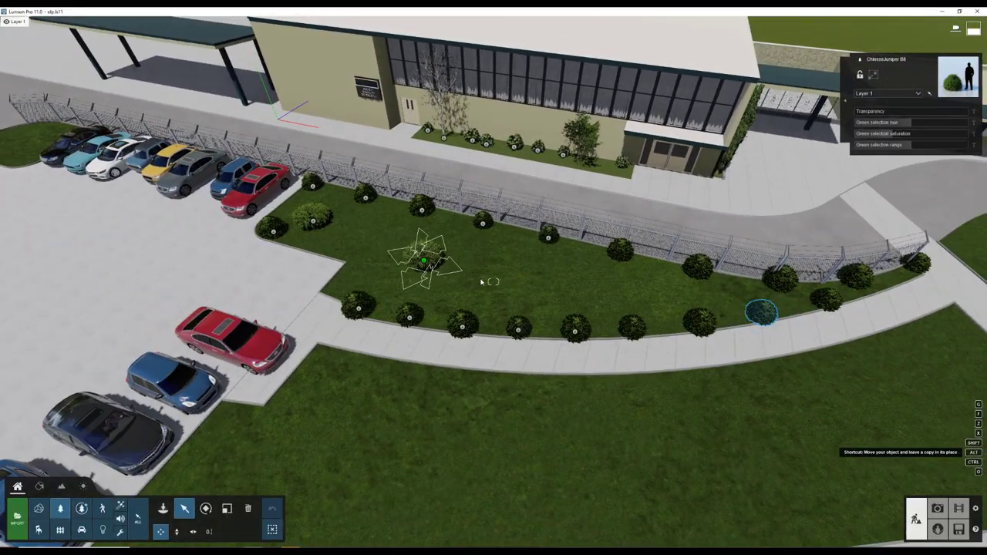
scroll(480, 282, "down", 5)
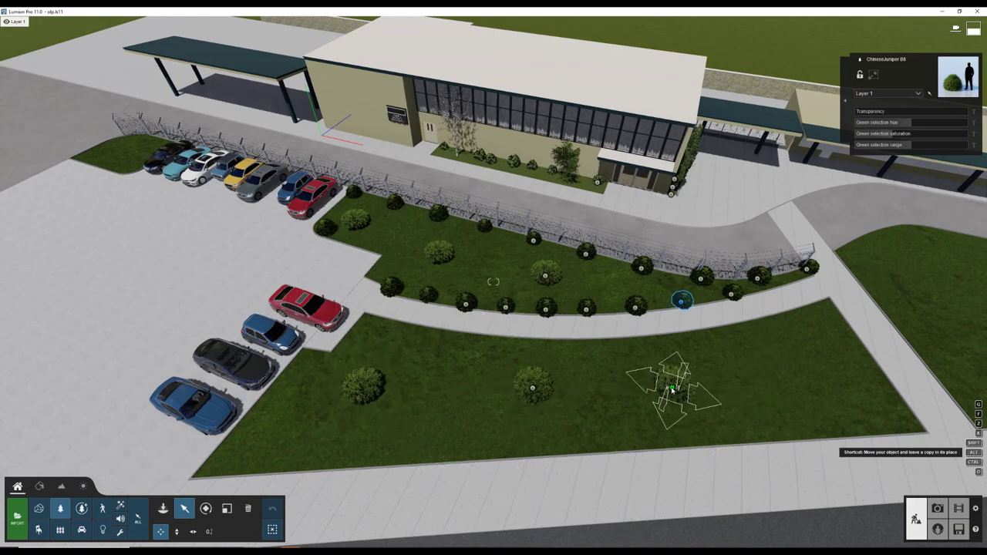
Bring up the fallen-leaf ground cover items in the Nature library.
scroll(504, 395, "down", 3)
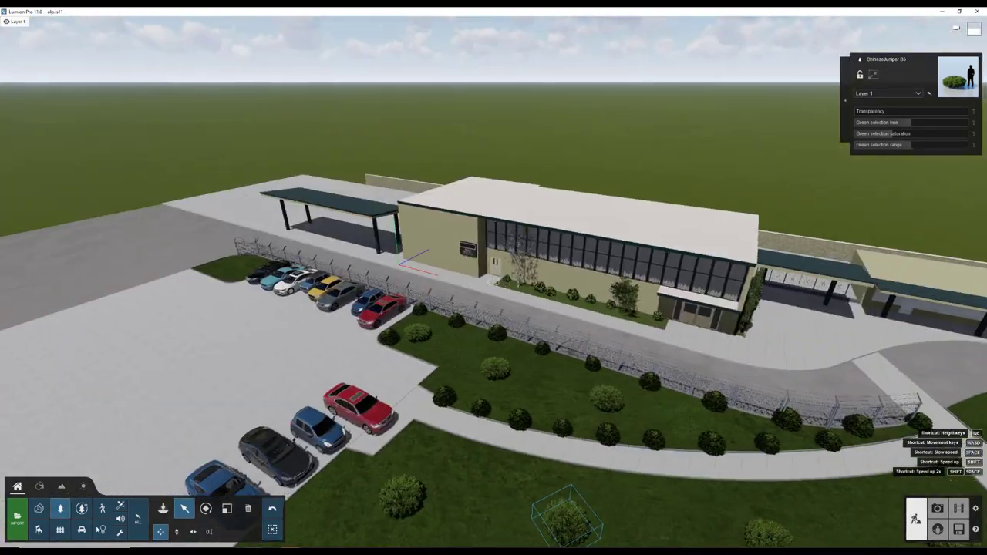
left_click(60, 509)
left_click(49, 93)
Drop fallen-leaf patches by the entrance doors and beside the birch tree.
scroll(448, 319, "up", 3)
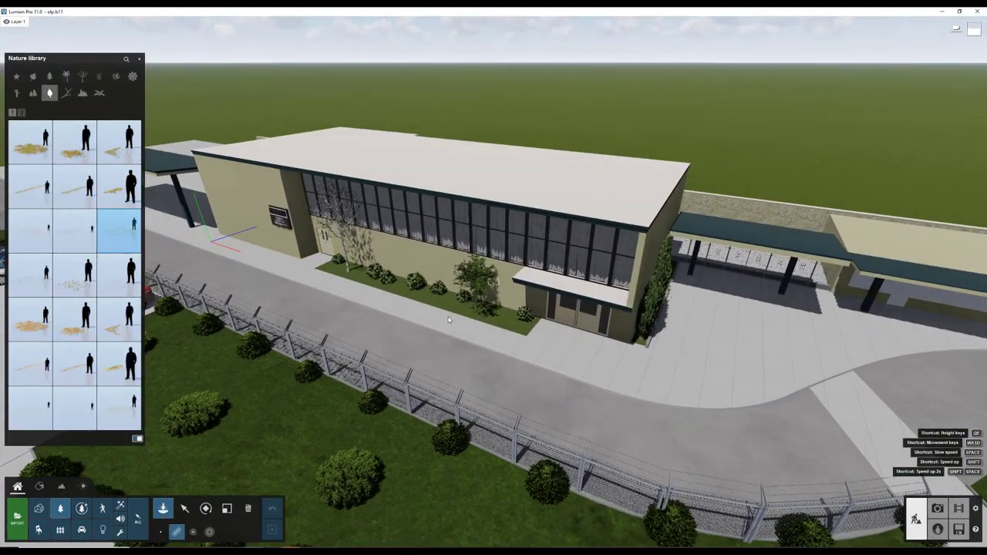
scroll(509, 334, "up", 3)
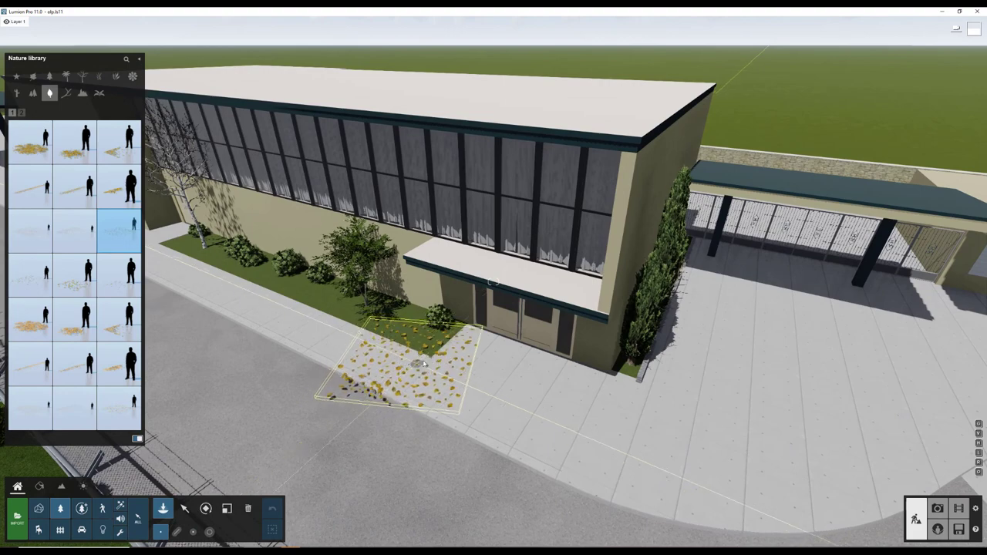
left_click(421, 360)
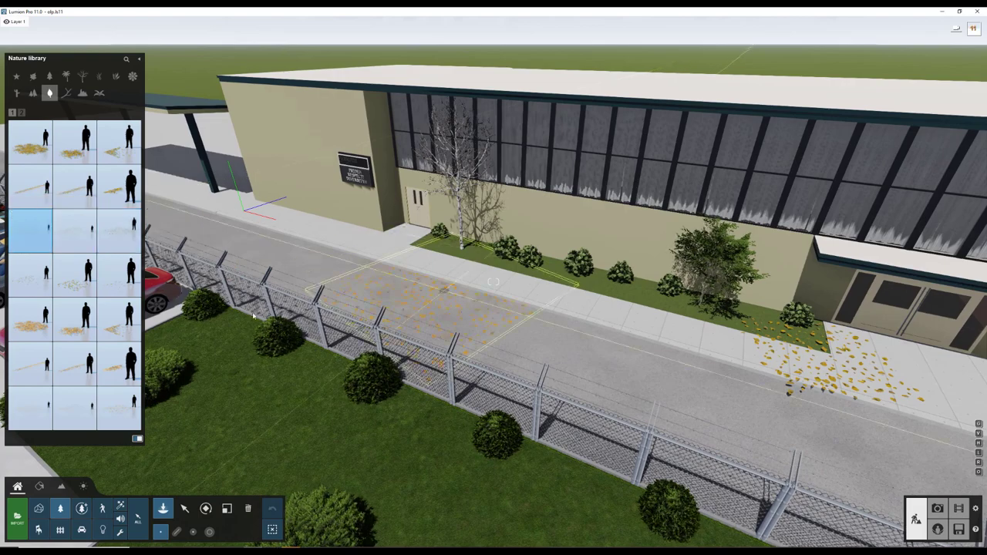
scroll(445, 243, "up", 5)
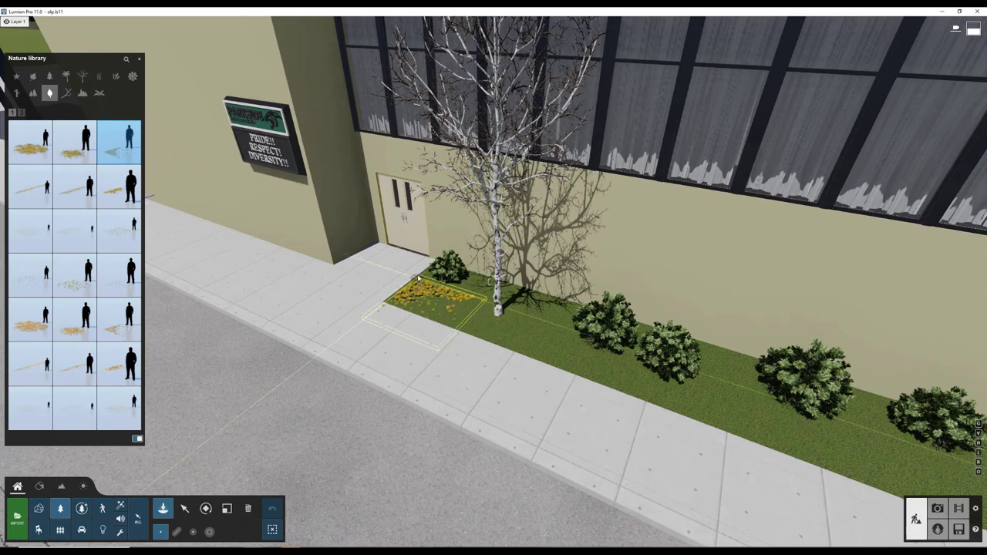
left_click(418, 278)
key("f")
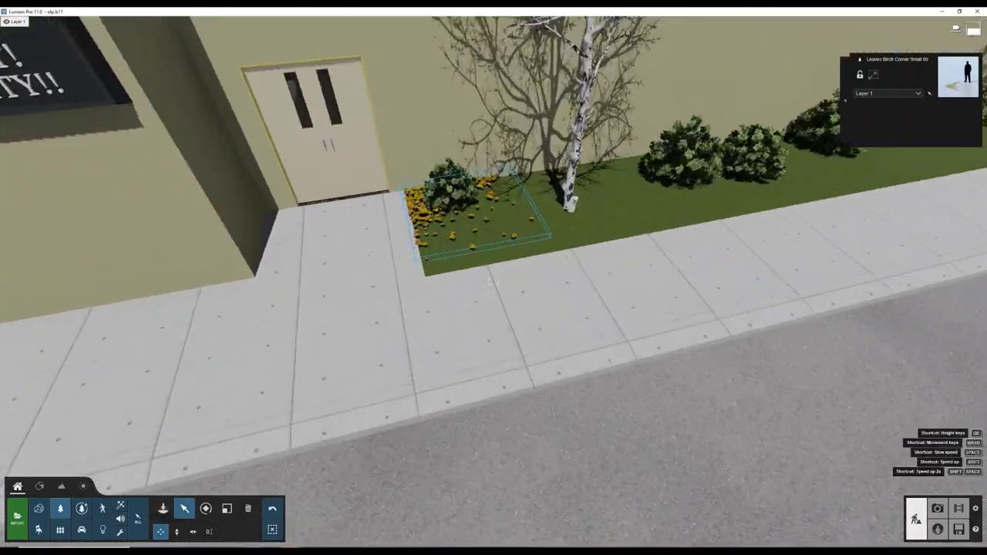
scroll(371, 386, "down", 5)
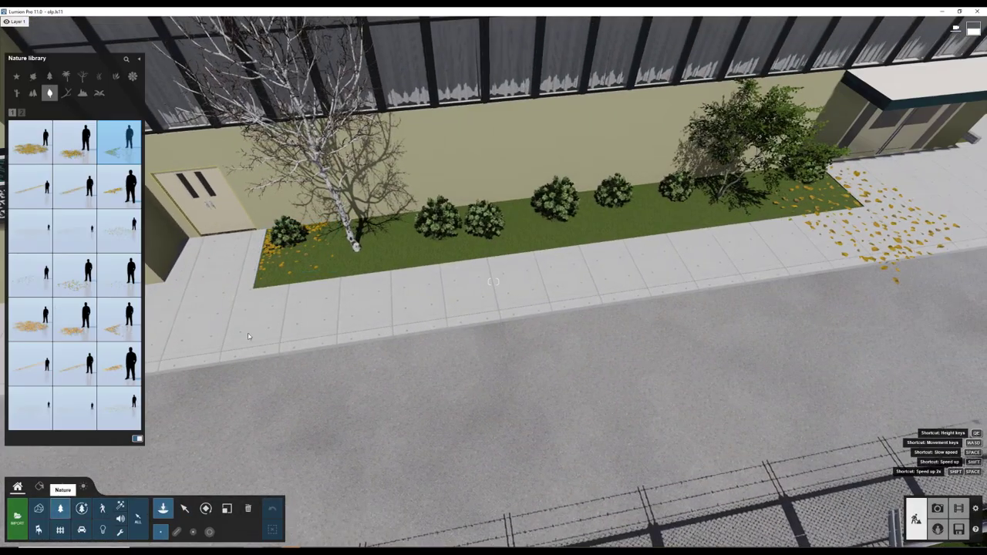
Scatter other leaf-patch variants on the road by the parked cars, then enter Photo mode.
left_click(87, 246)
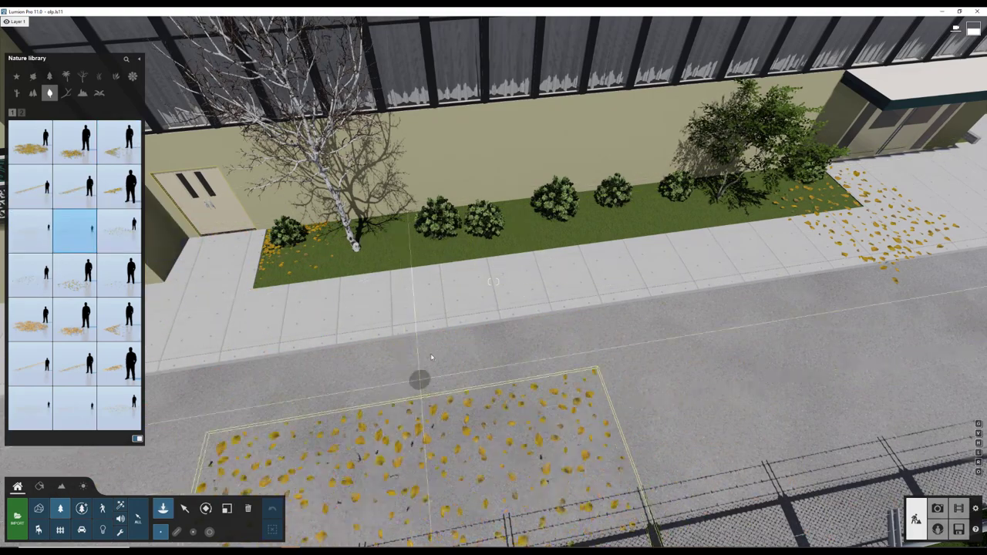
right_click_drag(440, 326, 455, 304)
scroll(223, 244, "down", 5)
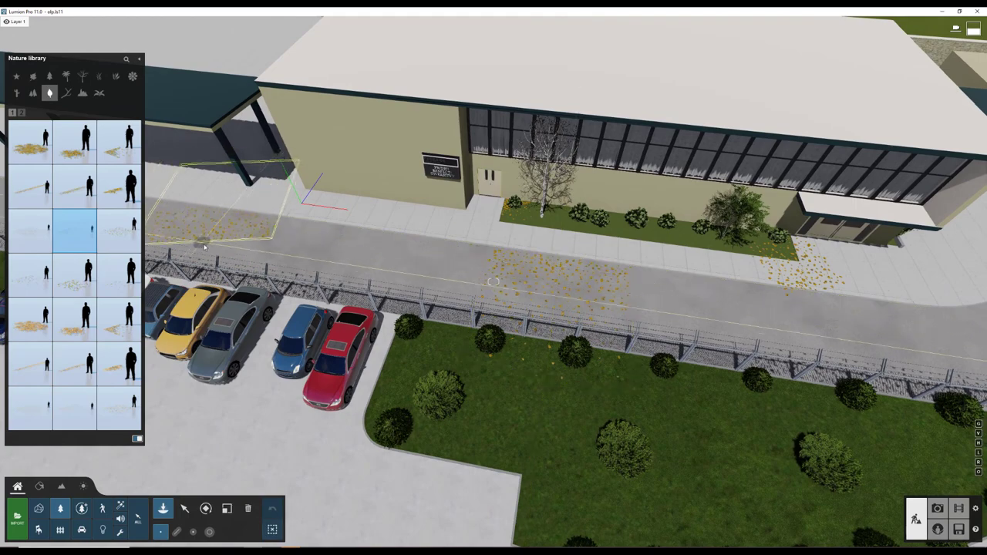
right_click_drag(204, 246, 595, 334)
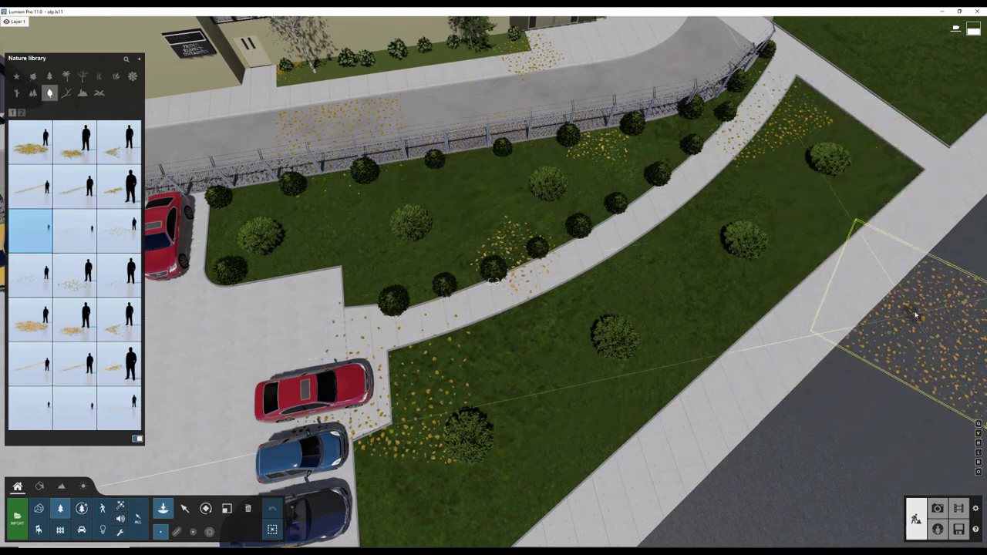
left_click(915, 315)
left_click(119, 407)
right_click_drag(583, 246, 703, 338)
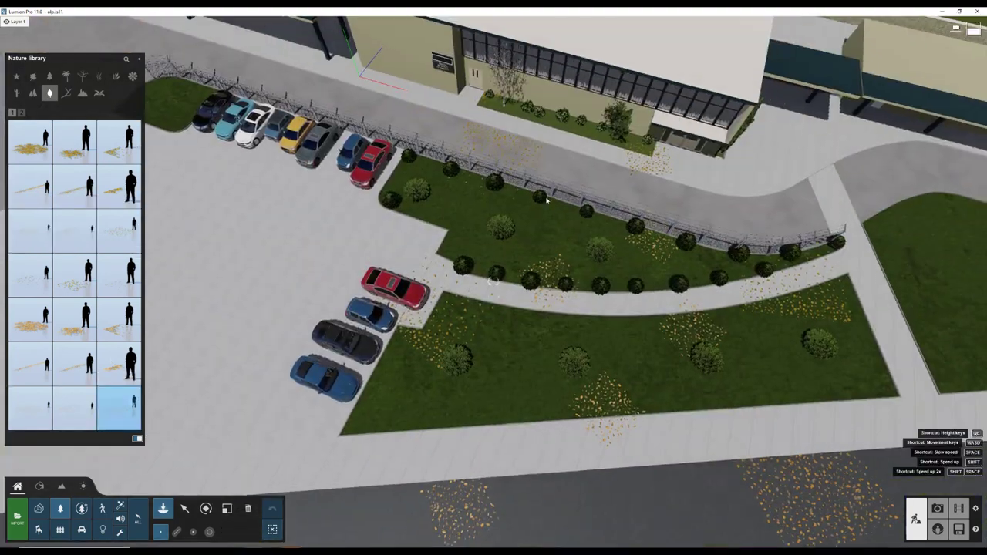
right_click_drag(506, 383, 754, 191)
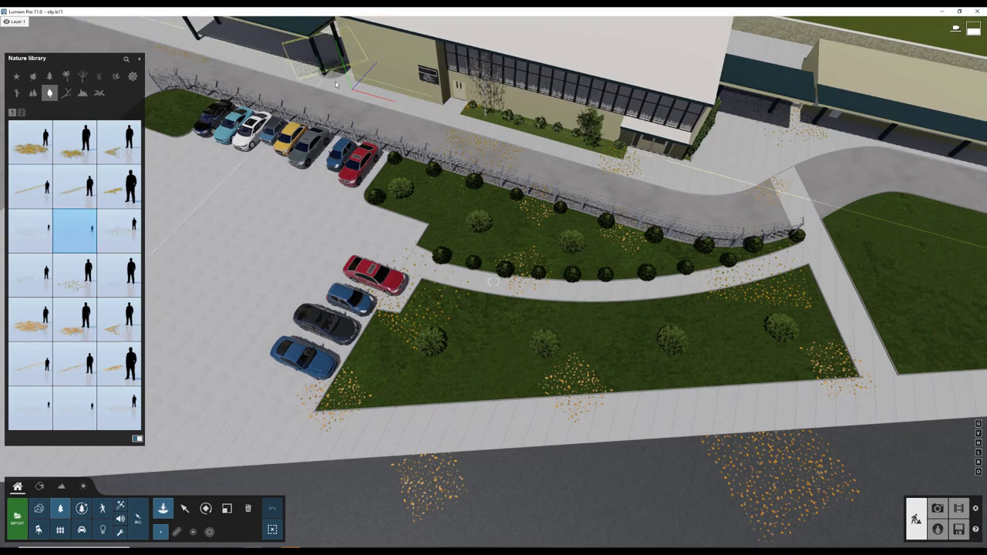
left_click(937, 508)
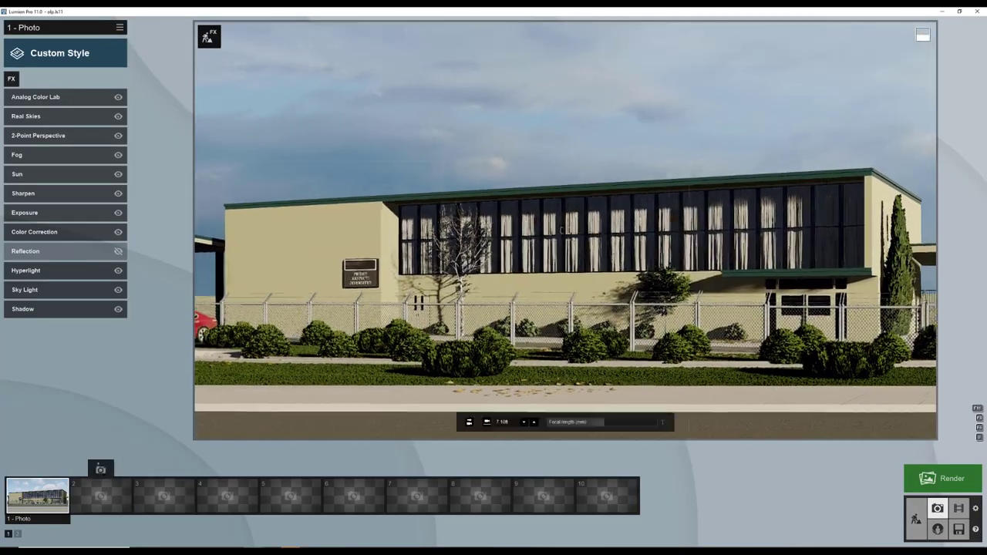
Store the current view in photo slot 2 and mark the window glass as a reflection plane.
scroll(384, 378, "up", 3)
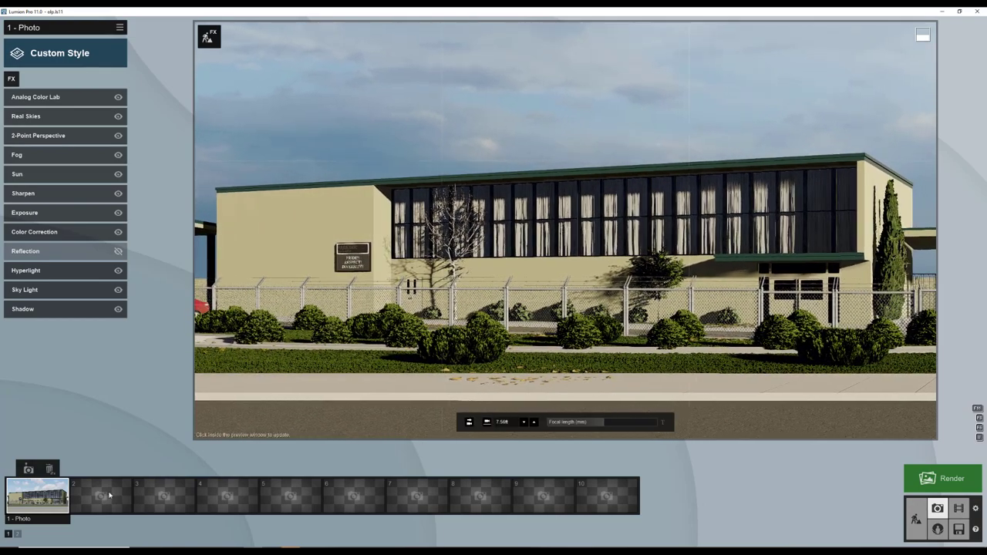
left_click(101, 470)
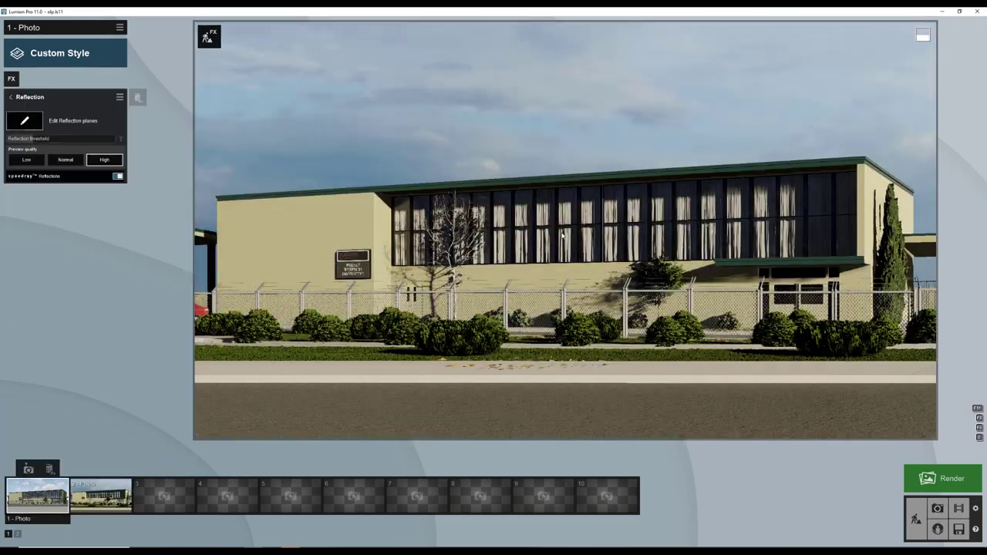
left_click(24, 120)
left_click(524, 255)
left_click(962, 524)
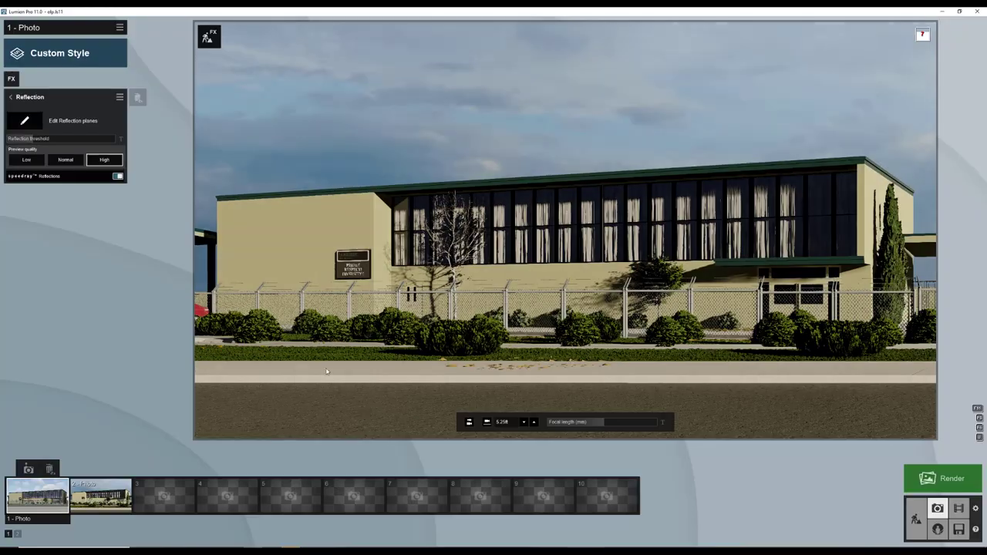
Turn off the Reflection effect and make the second photo the active view.
left_click(10, 96)
left_click(118, 250)
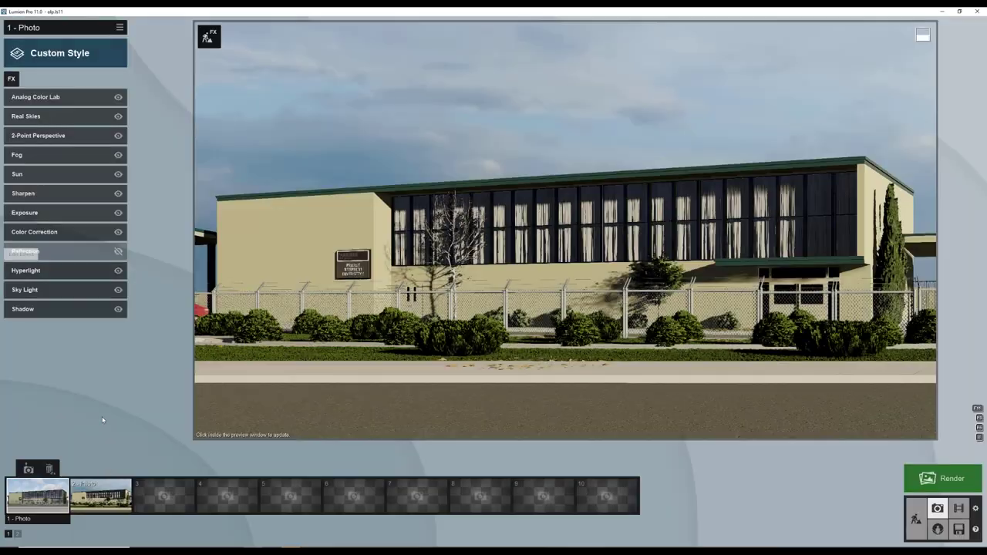
left_click(101, 495)
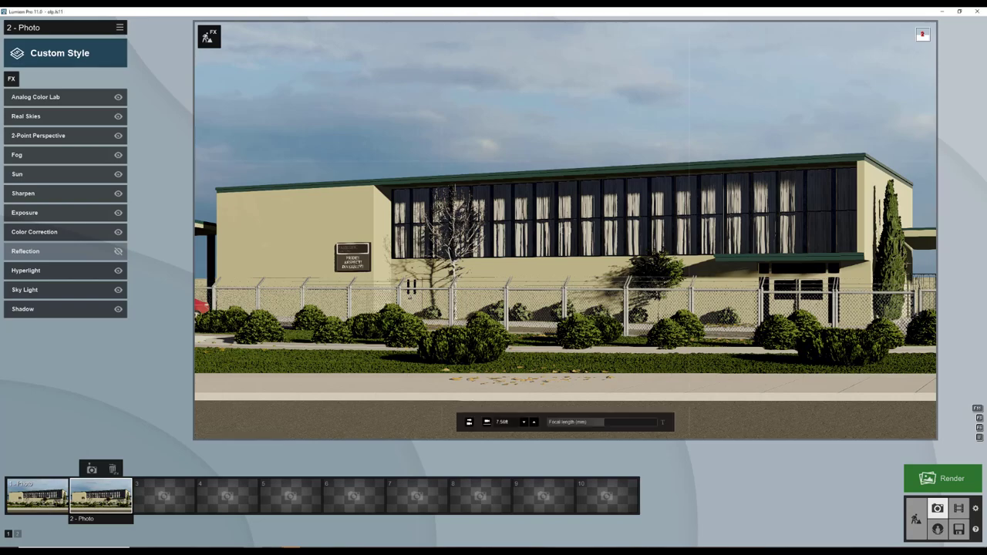
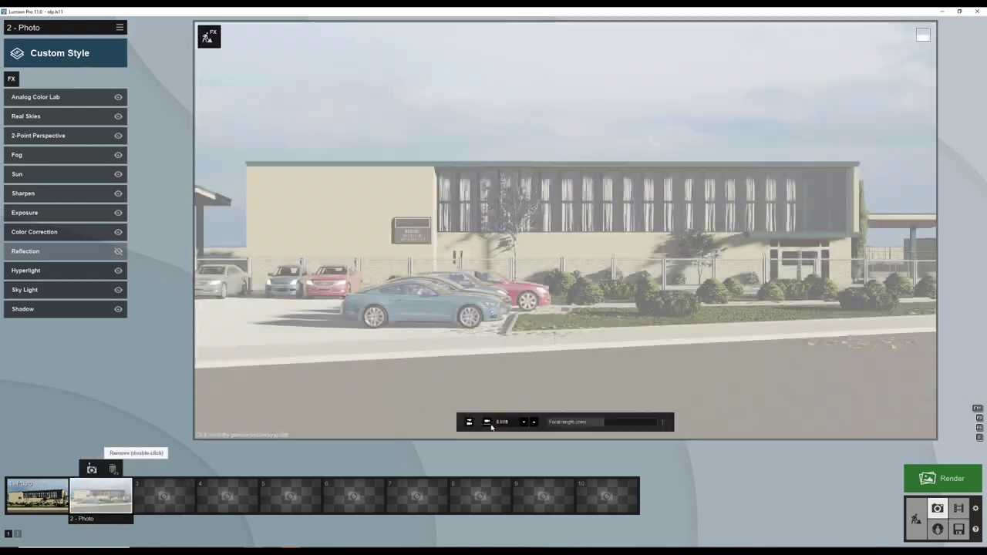
Zoom photo 2 with a longer focal length, then pick broadleaf trees in Build mode.
left_click(612, 423)
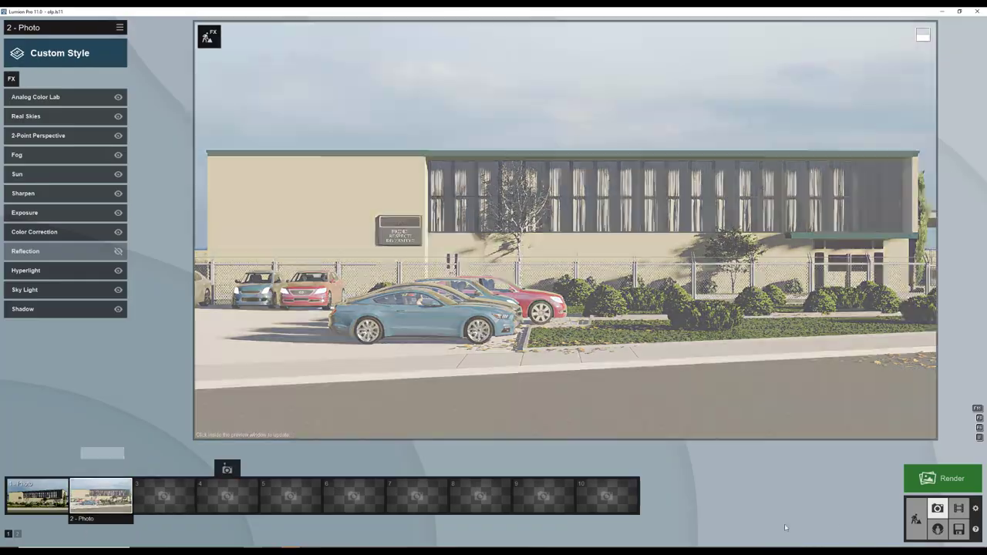
left_click(916, 518)
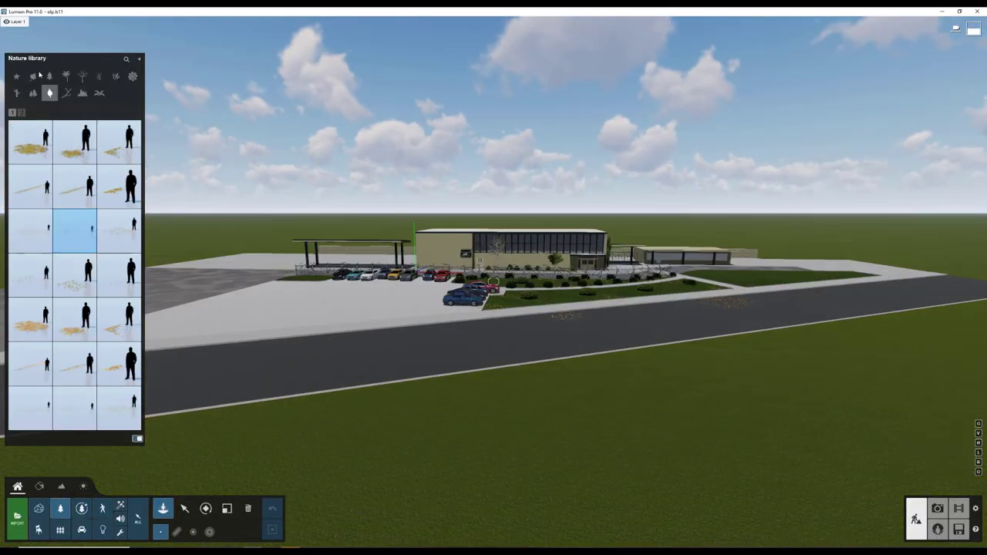
left_click(33, 76)
Plant large broadleaf trees on the lawn beside the road, including a sycamore and a beech.
left_click(119, 408)
left_click(301, 332)
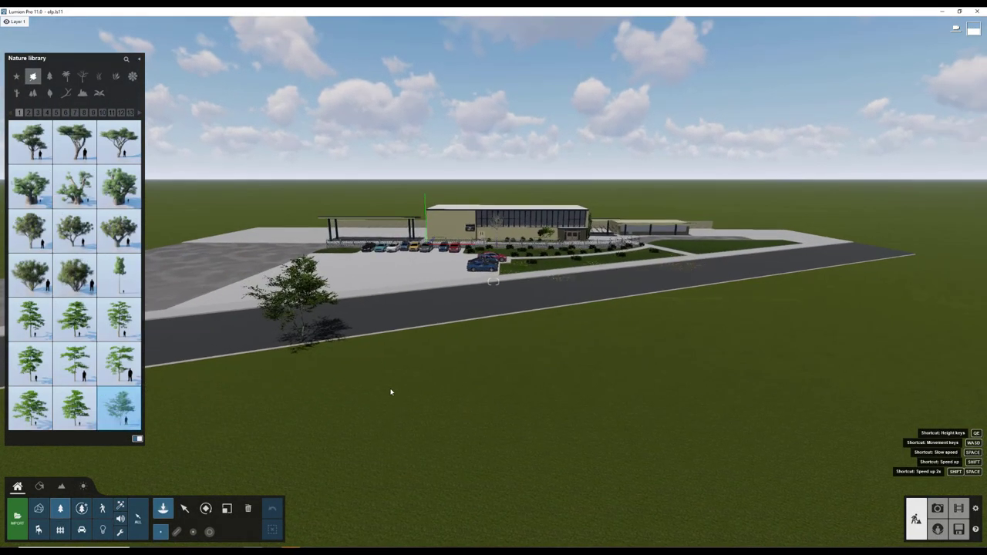
left_click(502, 378)
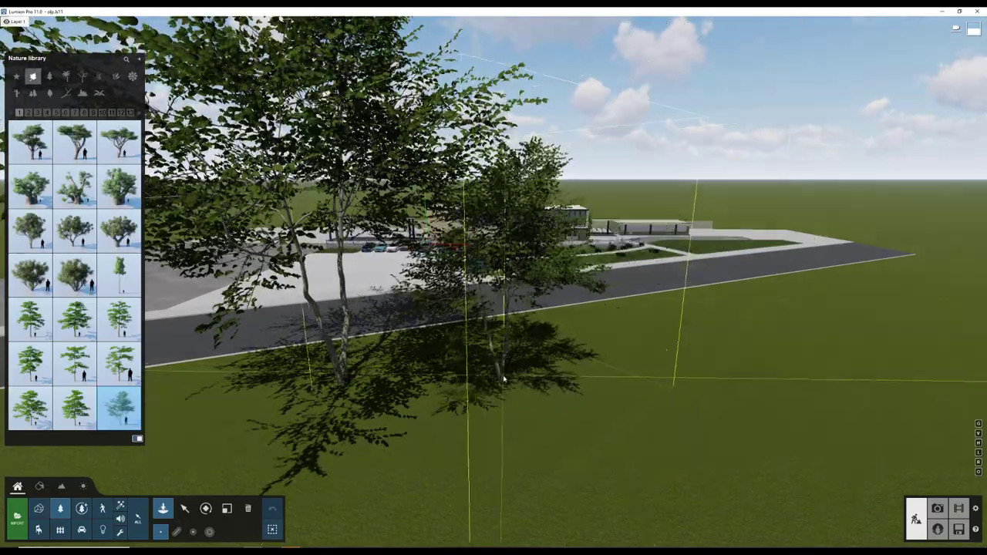
left_click(748, 328)
left_click(29, 113)
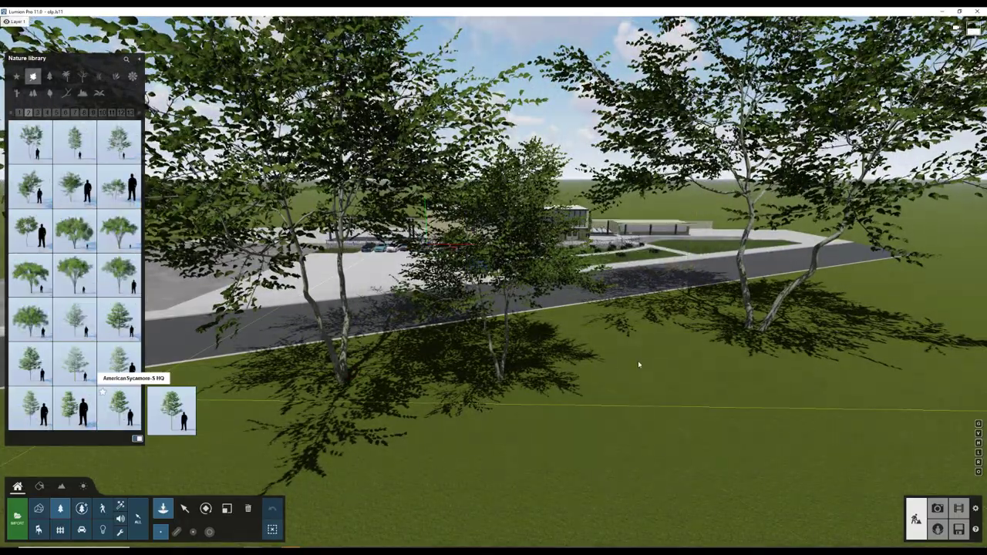
left_click(597, 327)
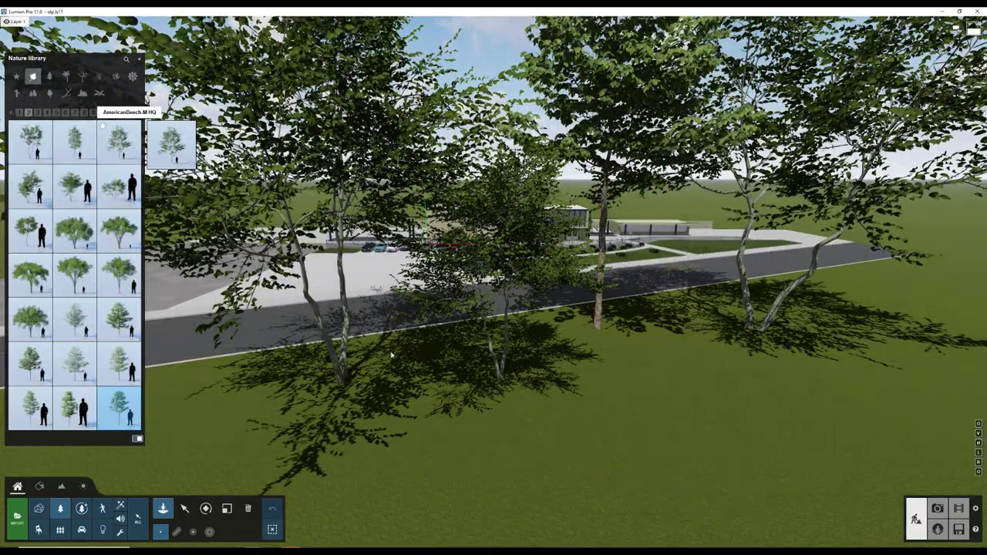
After checking the new trees, raise photo 1's camera height slightly.
key("s")
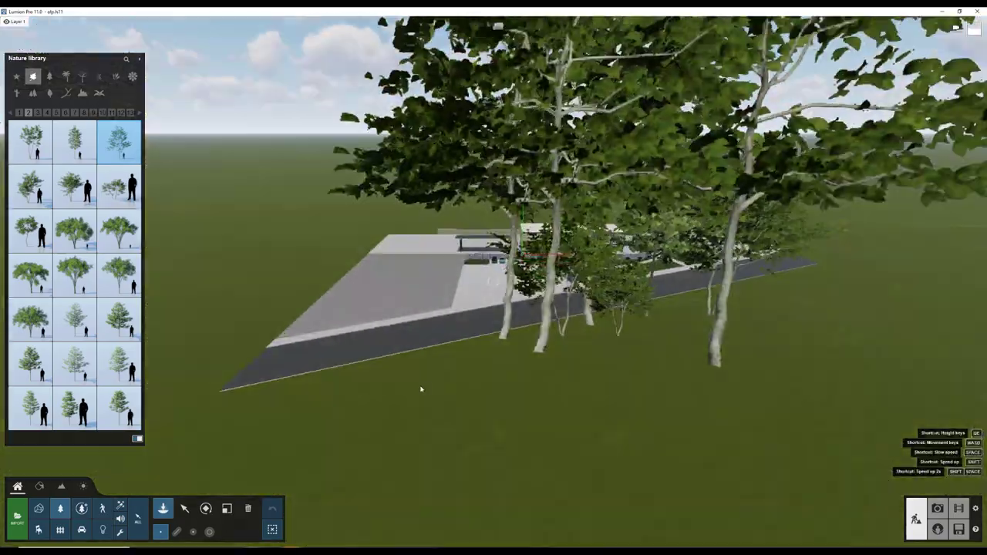
key("w")
left_click(936, 508)
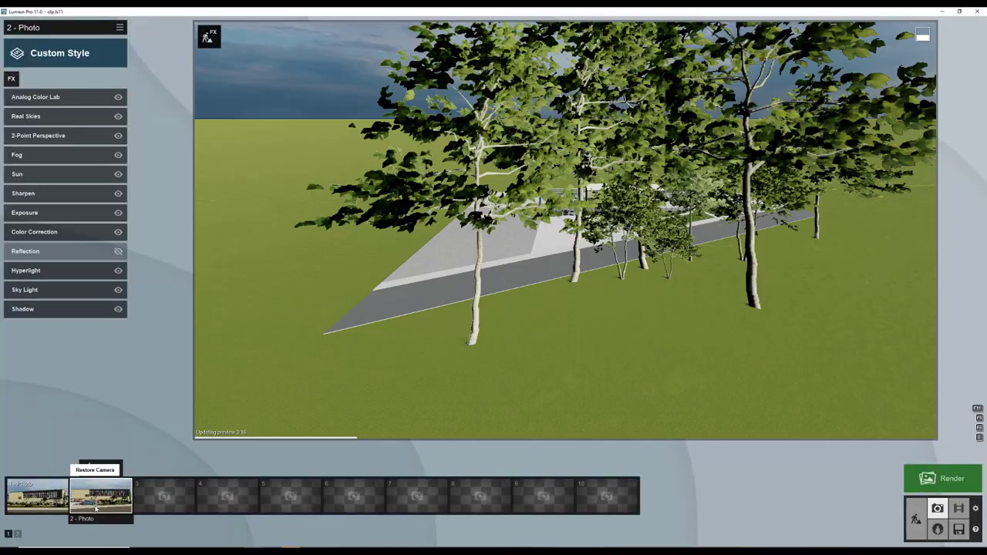
left_click(96, 507)
left_click(37, 498)
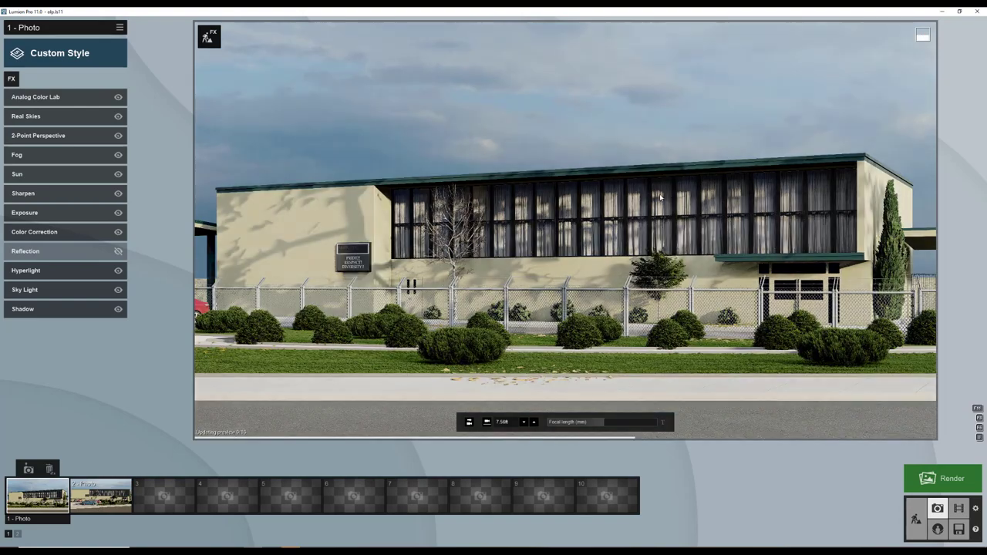
key("e")
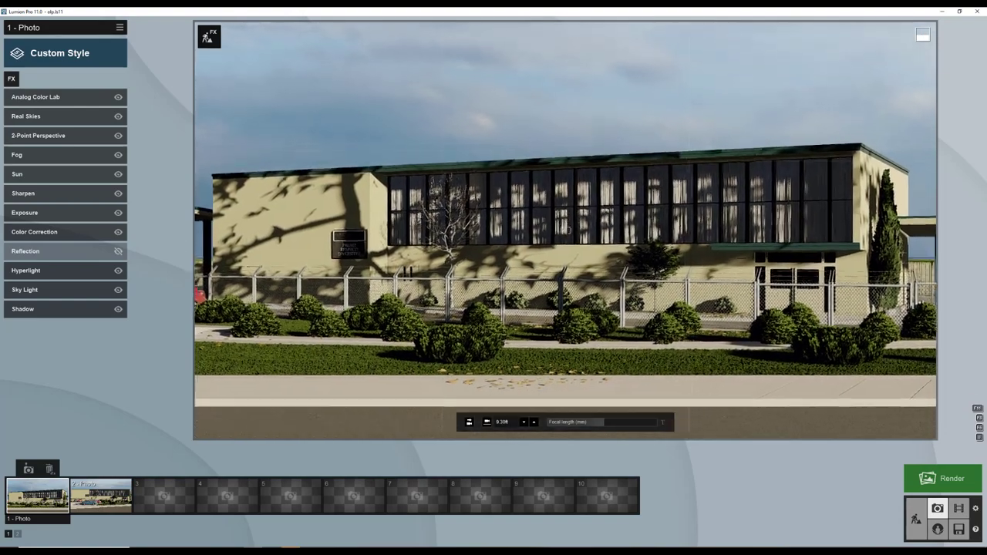
key("q")
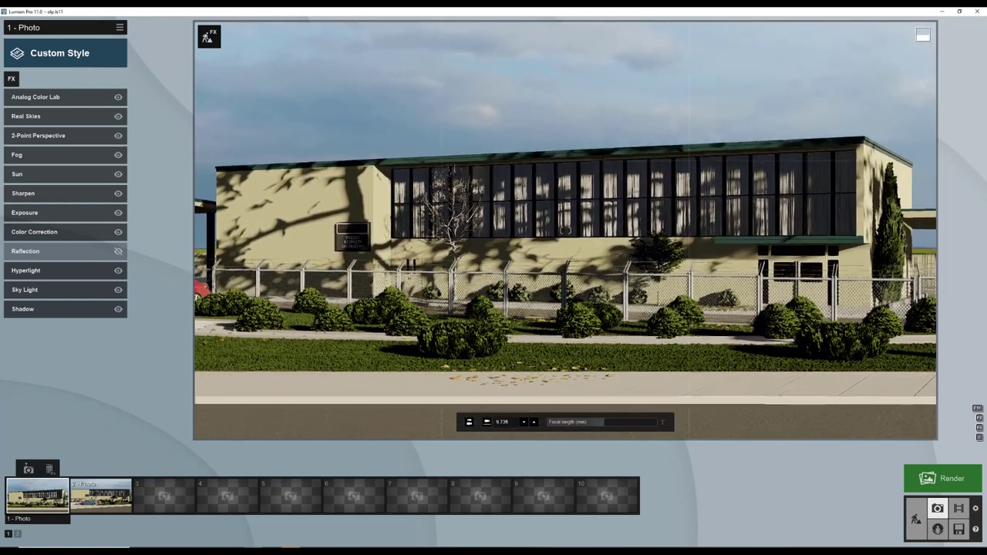
key("e")
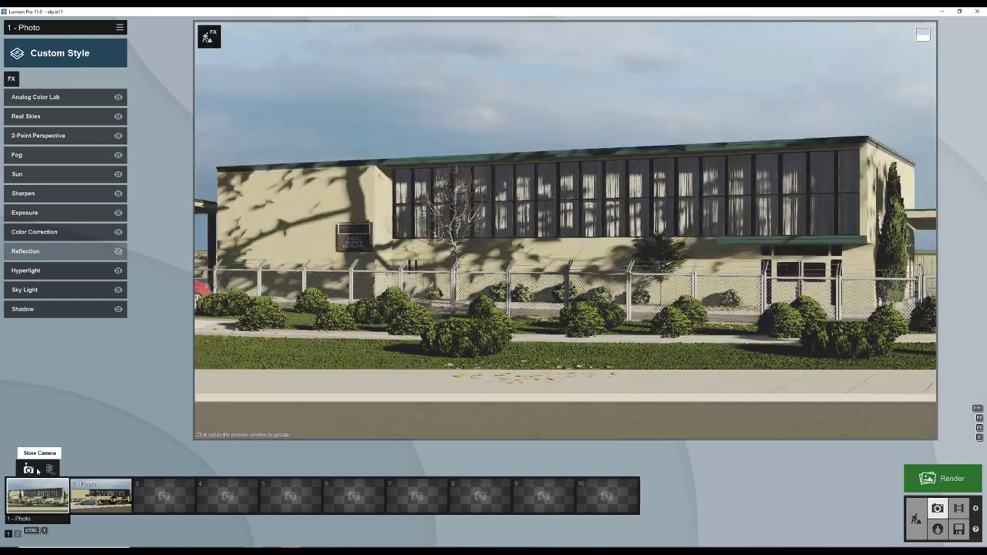
Apply photo 2's saved view, then return to Build mode close to the PARKSIDE sign.
left_click(108, 495)
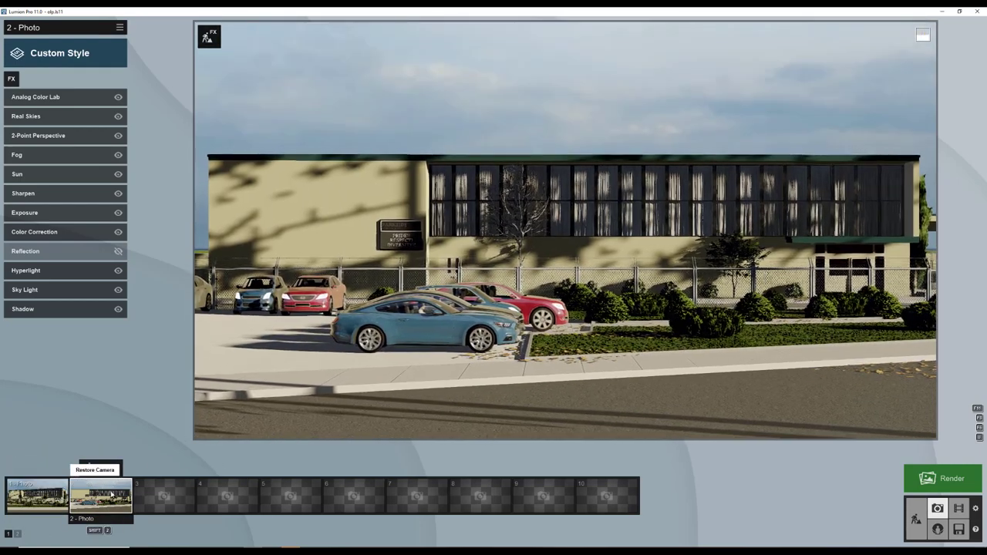
left_click(91, 470)
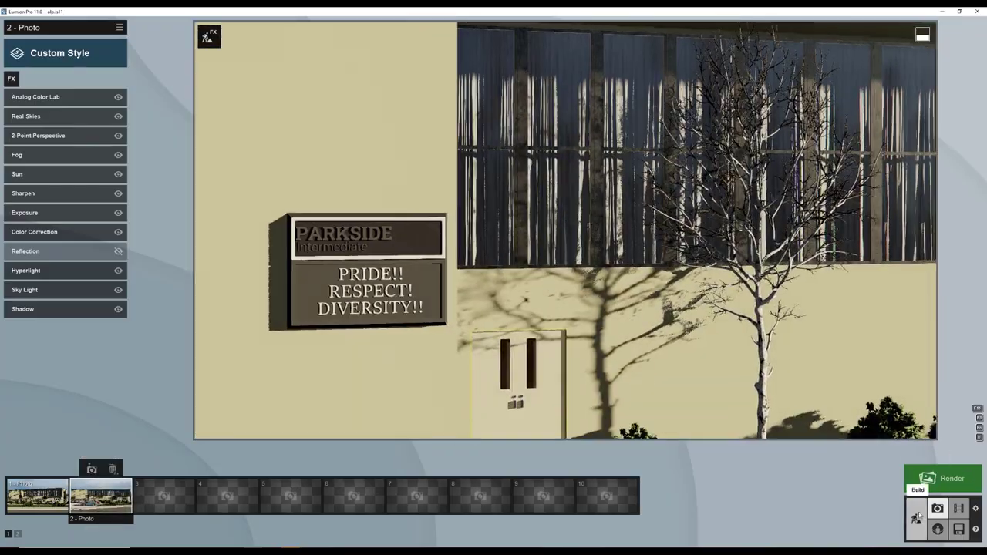
left_click(915, 519)
key("ctrl+2")
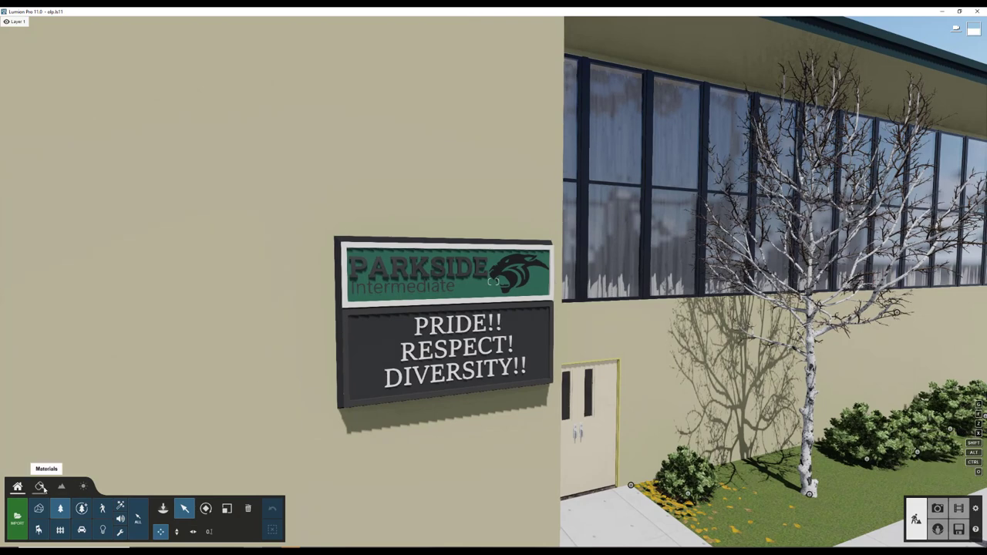
Apply a dark library material to the PARKSIDE sign's lower panel.
left_click(40, 486)
left_click(354, 272)
left_click(33, 330)
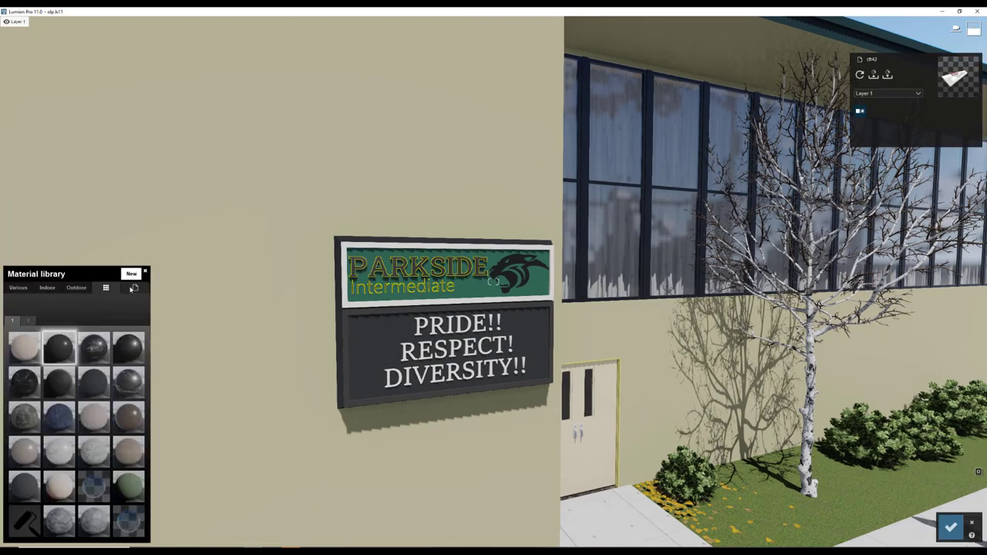
left_click(105, 287)
left_click(29, 320)
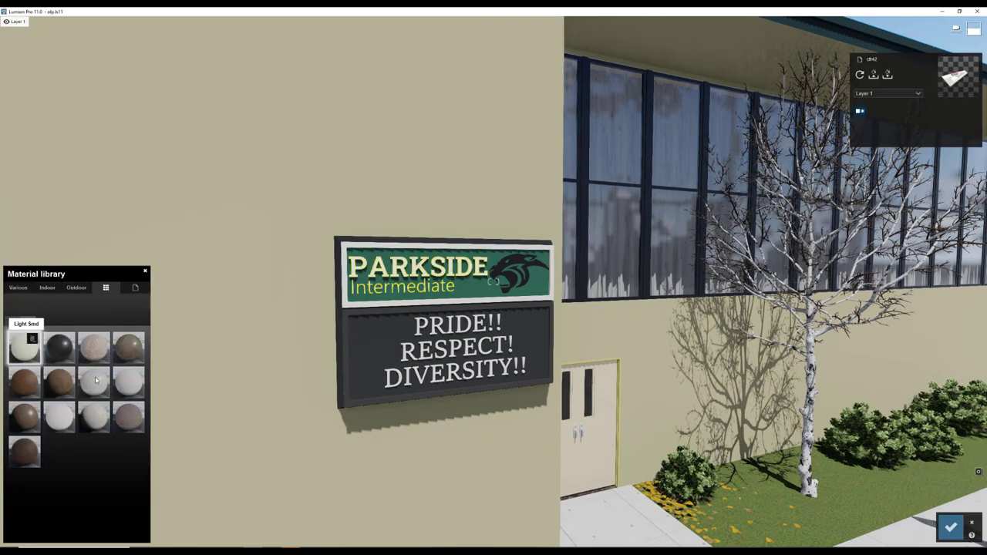
left_click(377, 344)
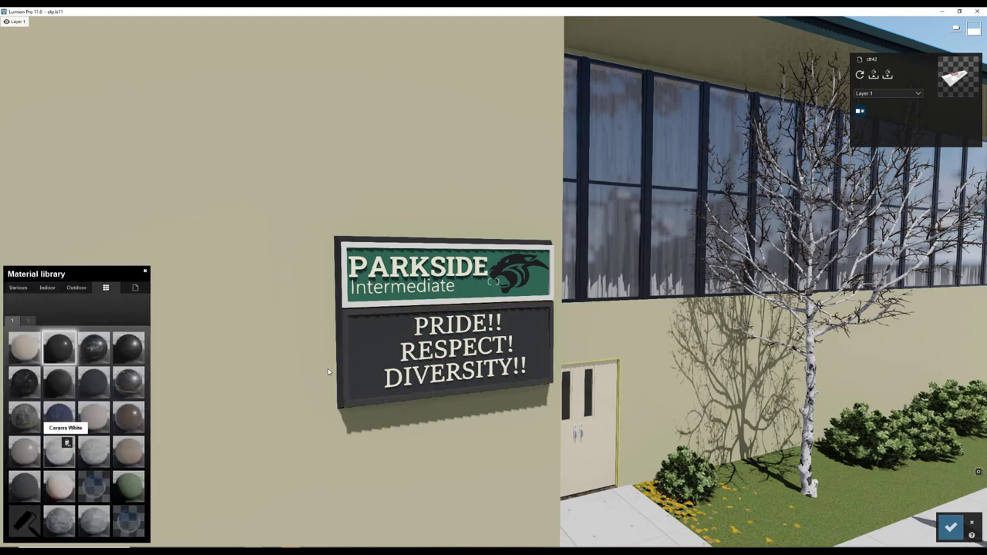
left_click(339, 312)
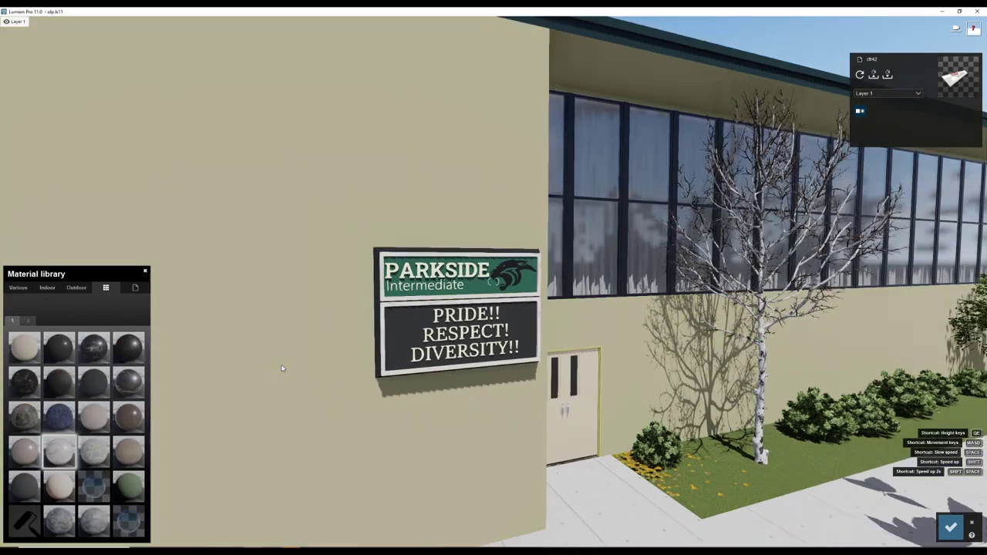
Turn the view toward the building front, confirm the material and return to Photo mode.
right_click_drag(282, 368, 392, 395)
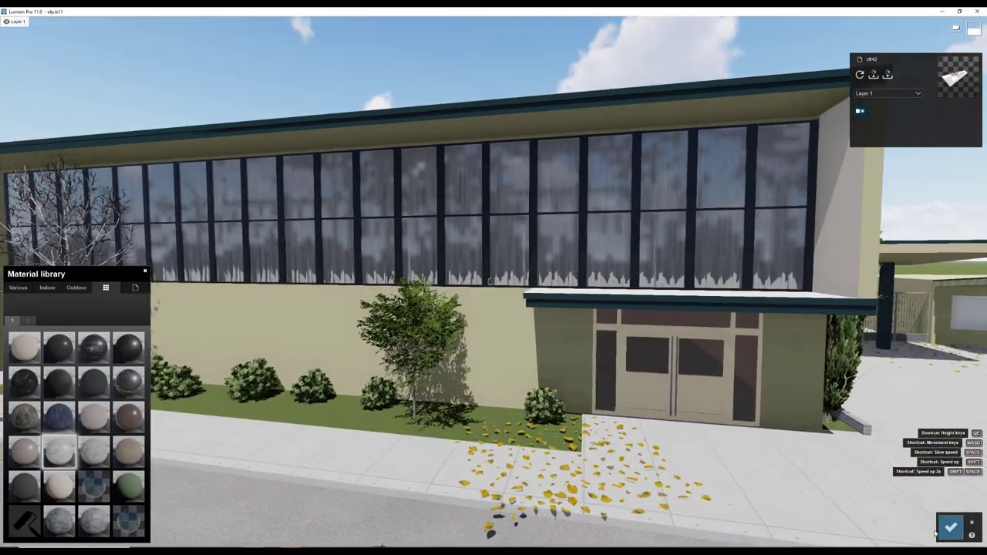
left_click(950, 527)
left_click(938, 508)
Save a zoomed version of photo 1's view as photo 3, paste effects and add Near Clip Plane.
left_click(66, 502)
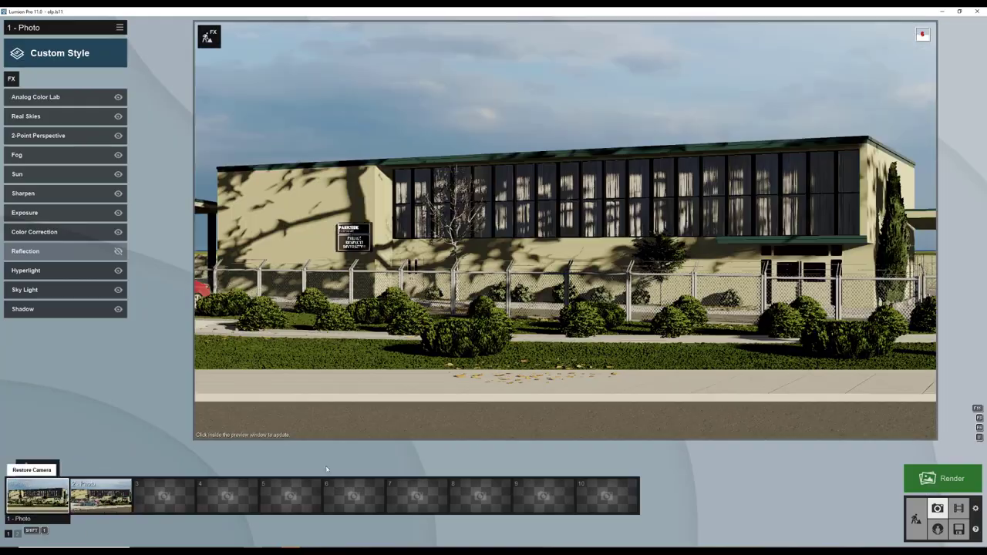
left_click_drag(575, 423, 616, 434)
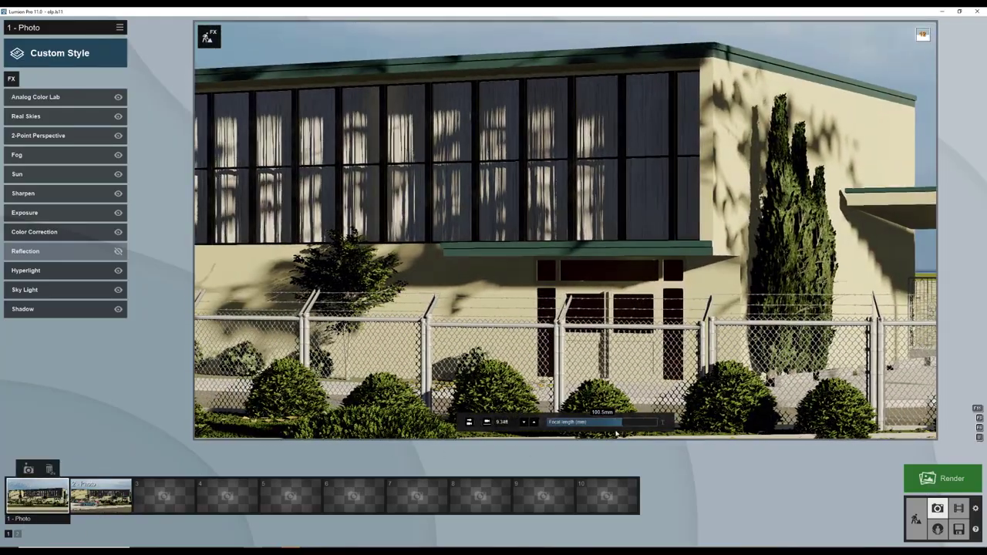
left_click(163, 469)
left_click(120, 27)
left_click(61, 34)
left_click(163, 497)
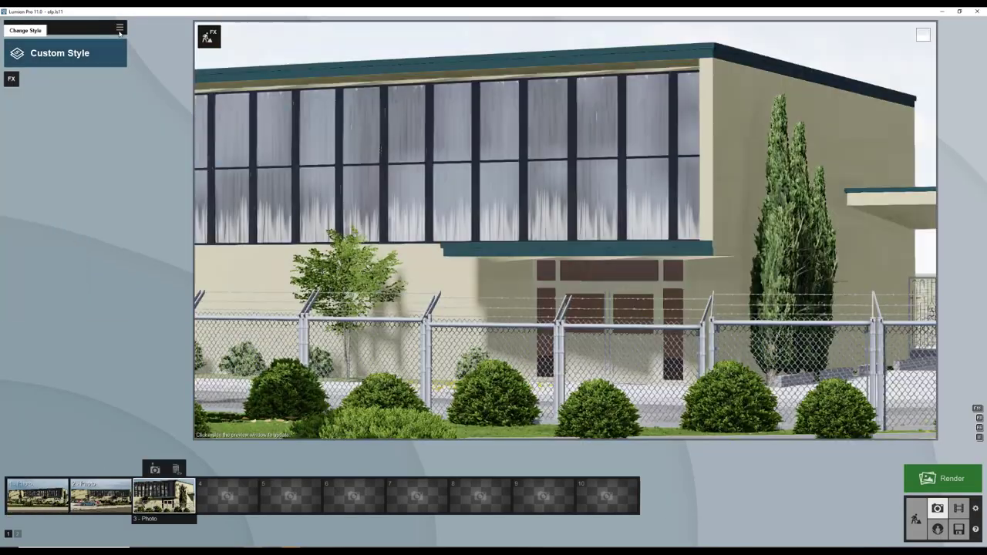
left_click(120, 27)
left_click(140, 34)
left_click(11, 78)
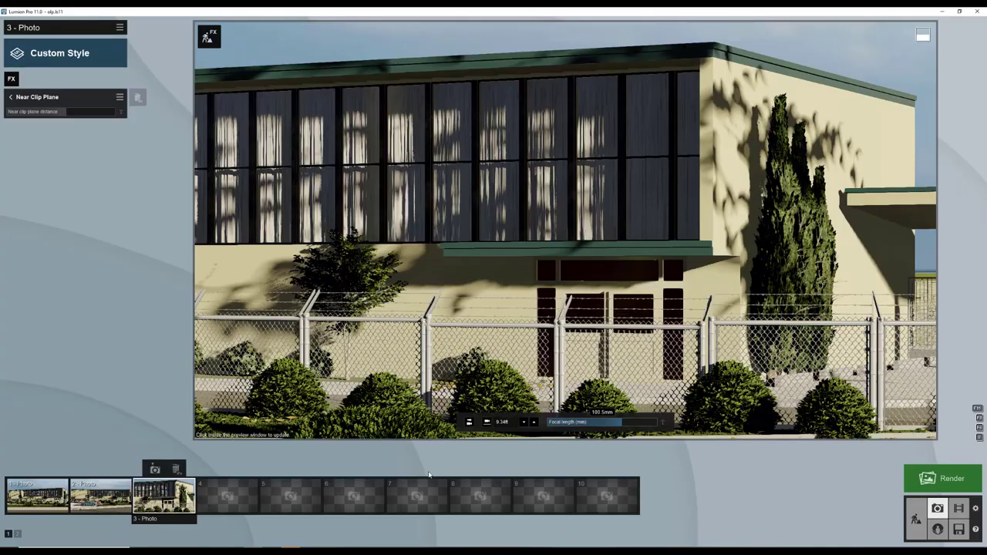
Lower photo 3's camera and bring it closer to frame the entrance and tall cypress.
key("w")
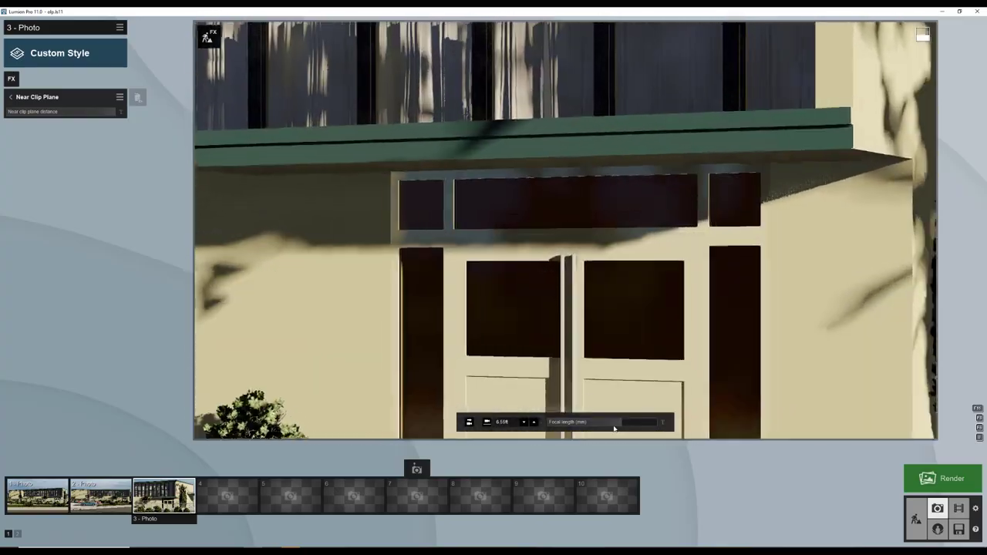
left_click_drag(621, 423, 597, 425)
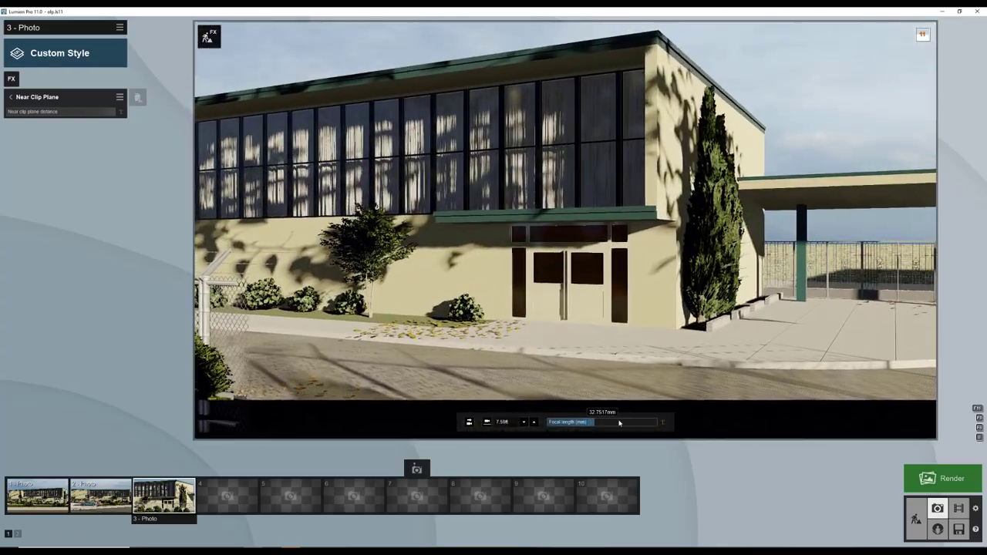
key("s")
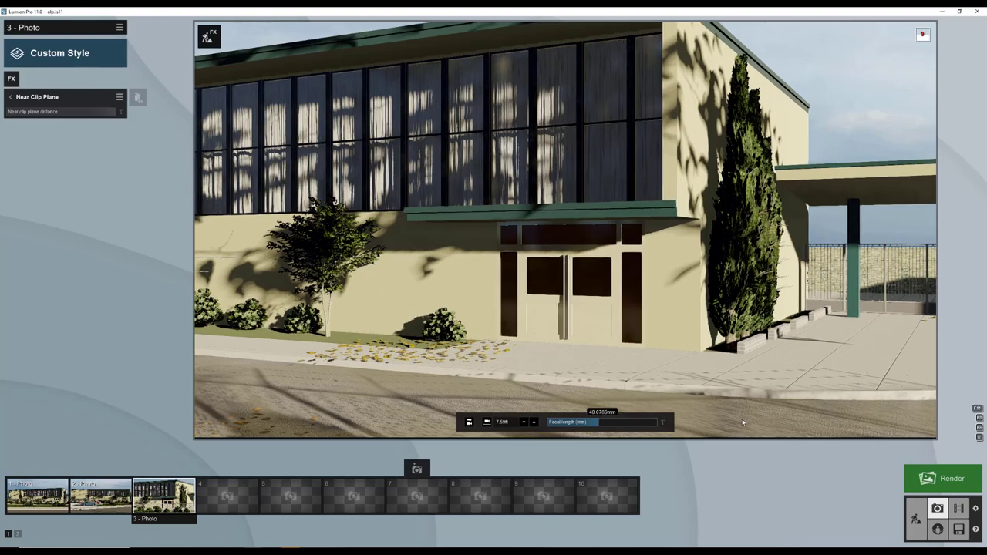
right_click_drag(704, 416, 373, 406)
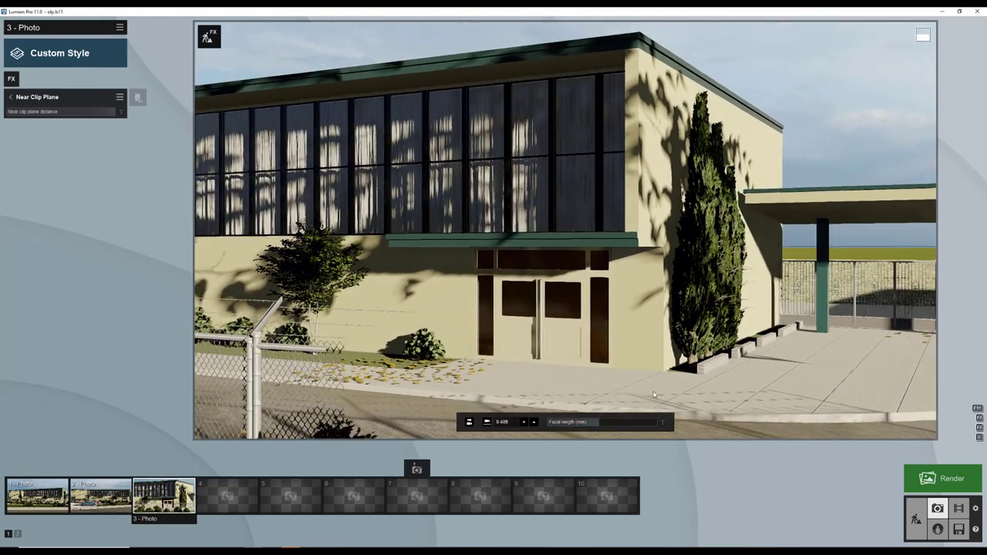
key("s")
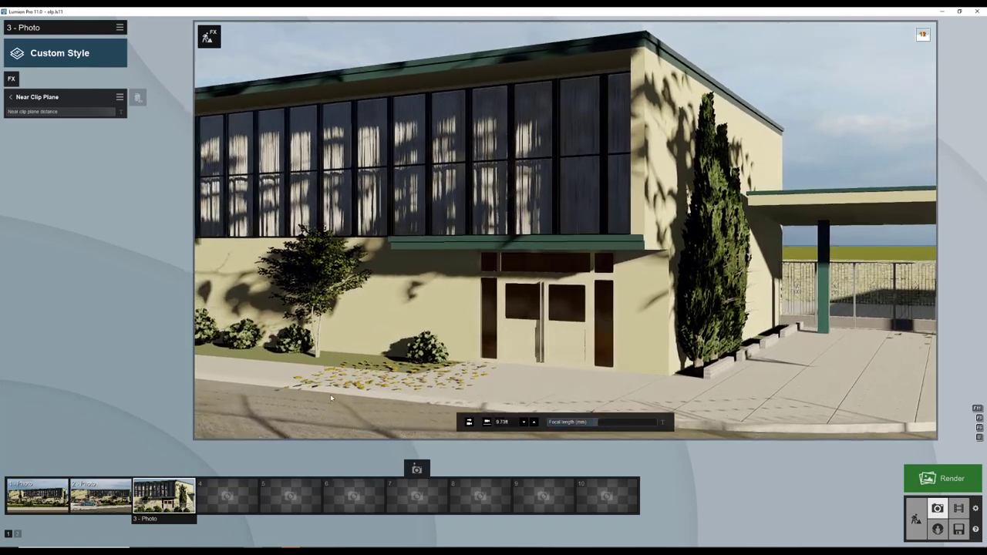
key("w")
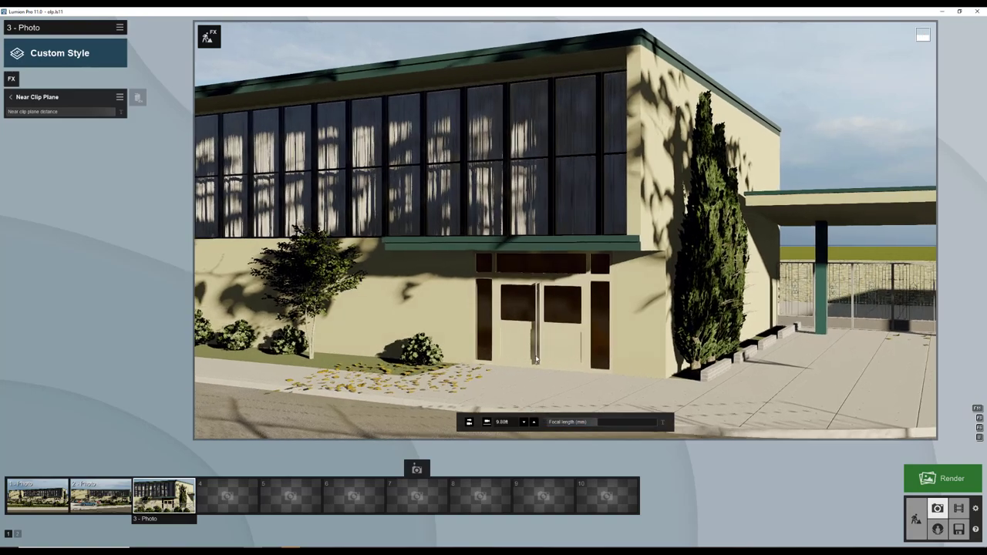
key("e")
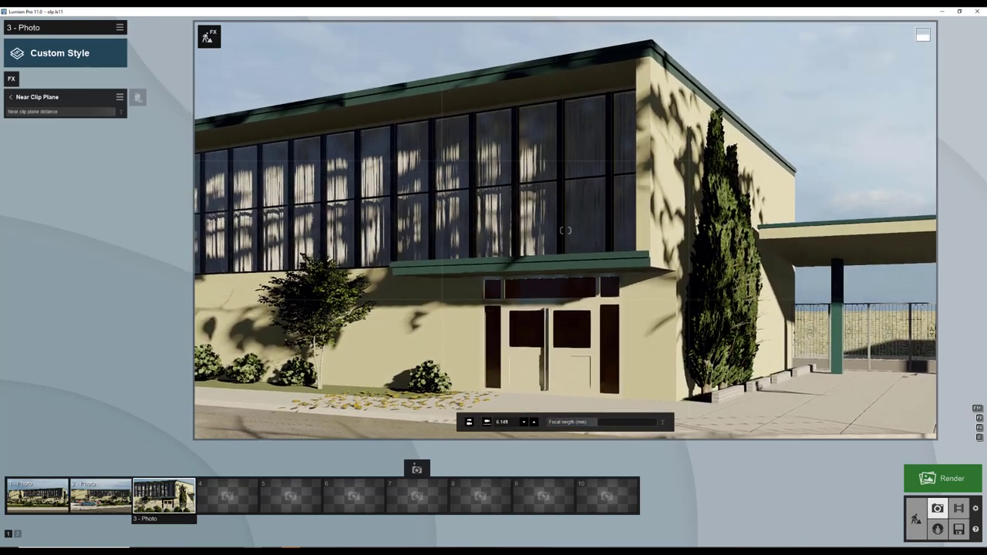
key("a")
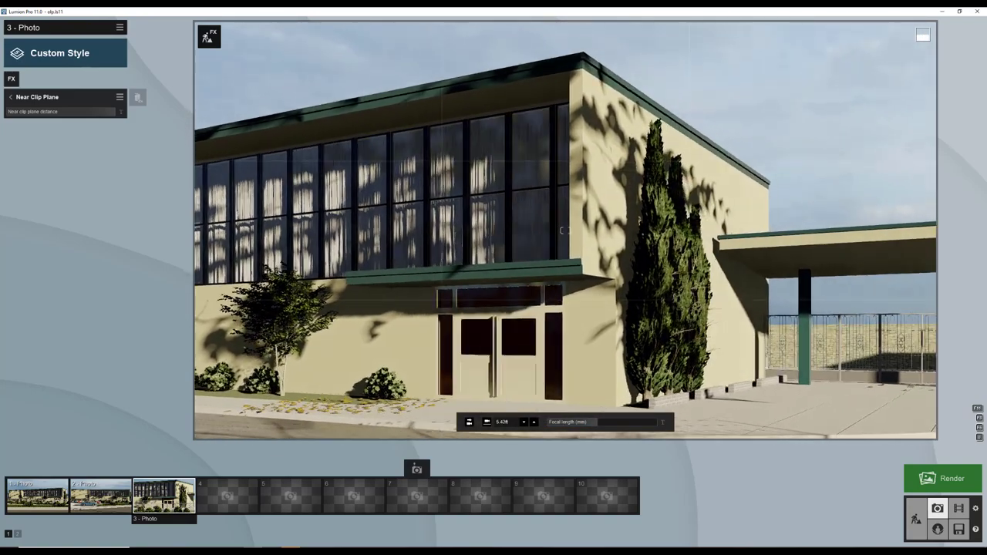
key("e")
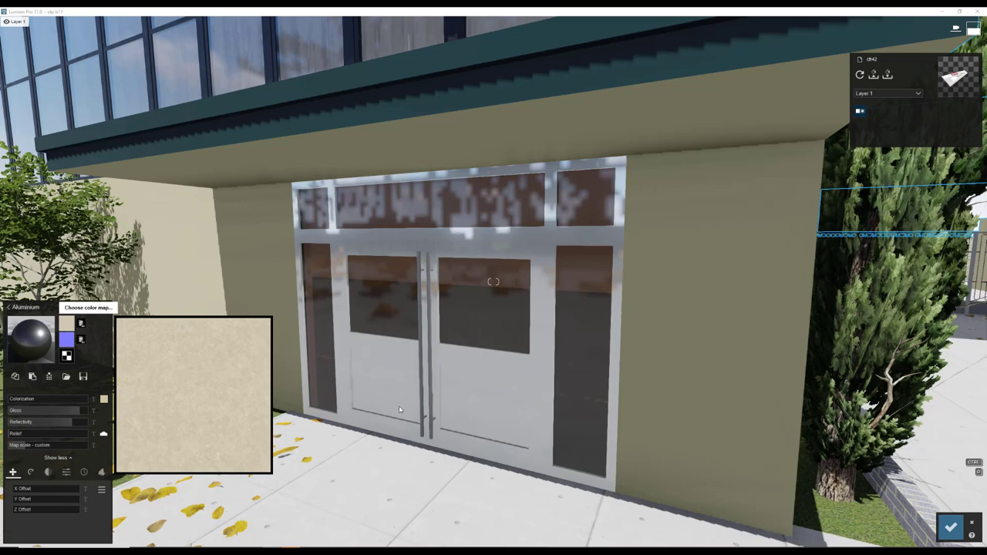
Lower the door Aluminium gloss to 1.4, make handles Standard, and paste it onto the side door.
left_click(288, 536)
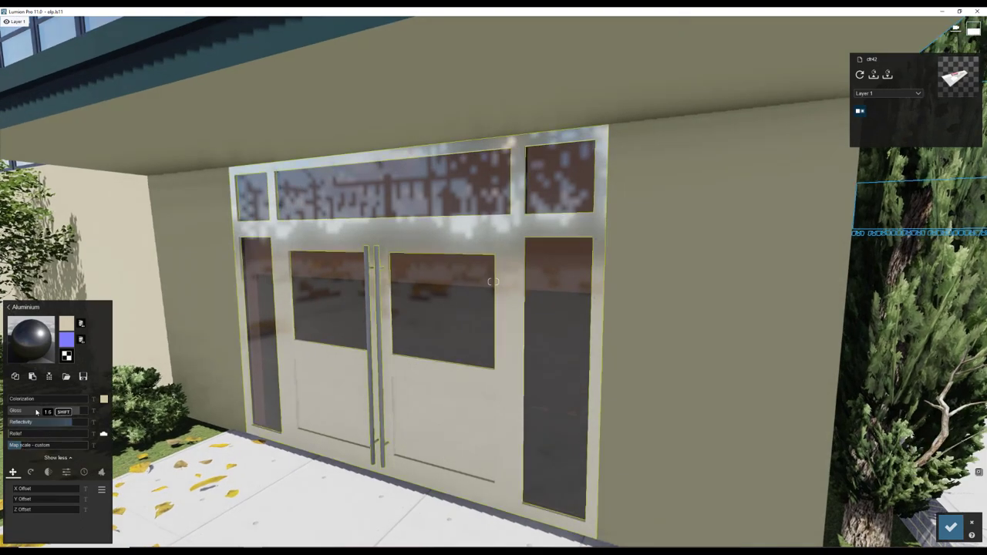
left_click_drag(37, 413, 31, 412)
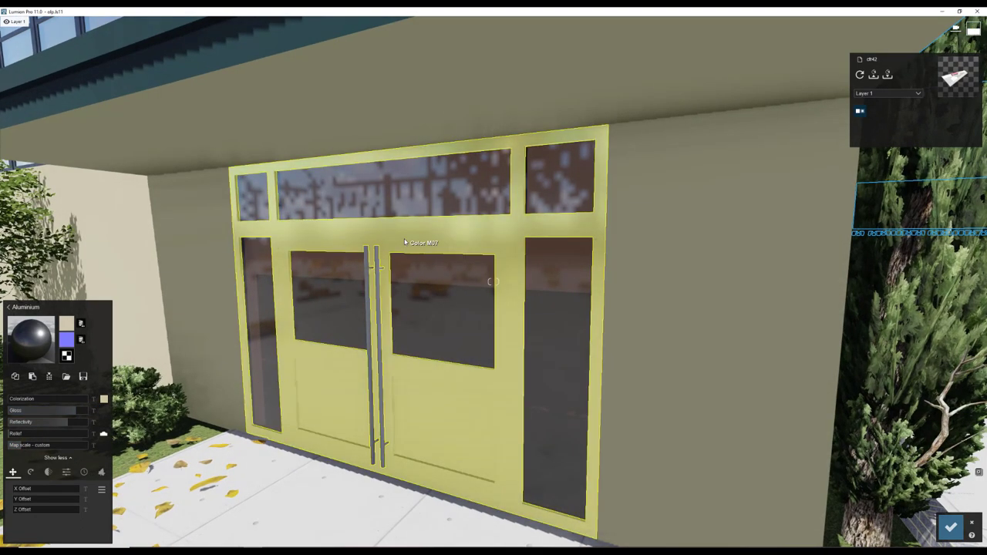
left_click(375, 323)
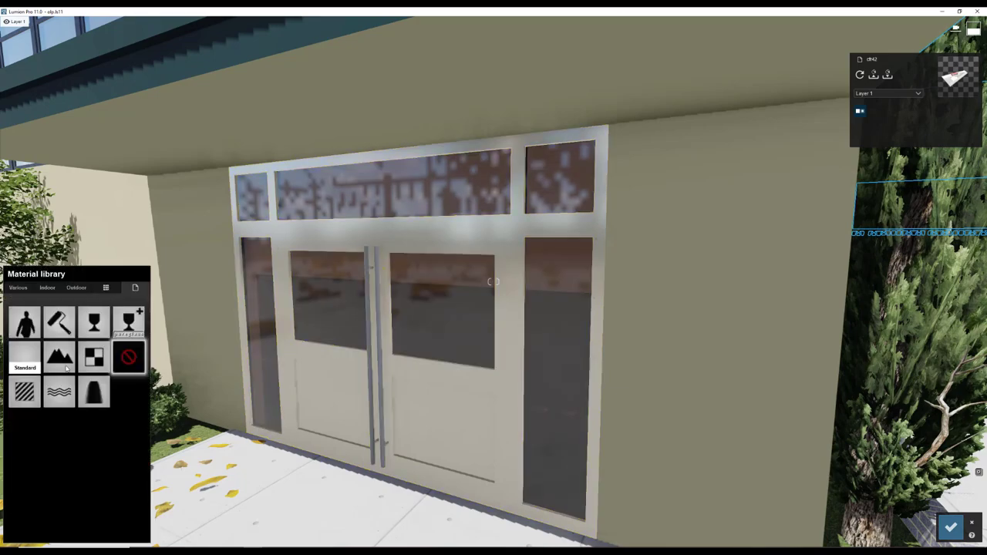
left_click(34, 365)
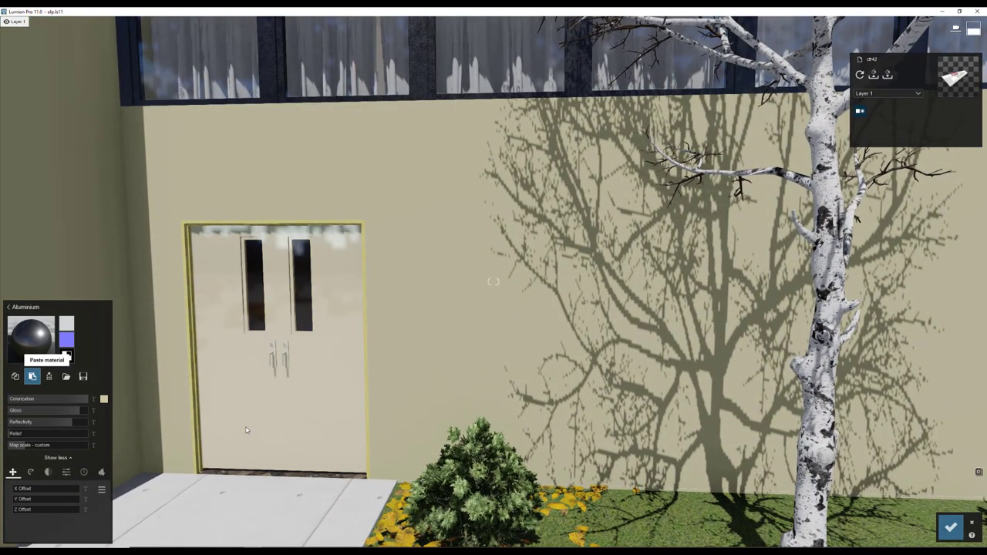
left_click(246, 429)
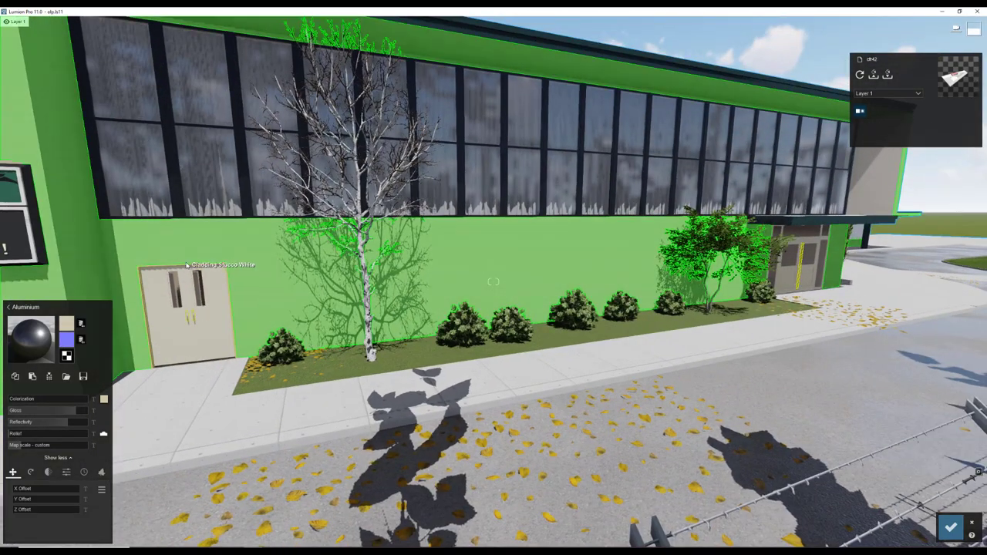
Retexture the Parkside sign logo with a Color material, then Standard at 0.2 gloss.
left_click(103, 293)
left_click(59, 321)
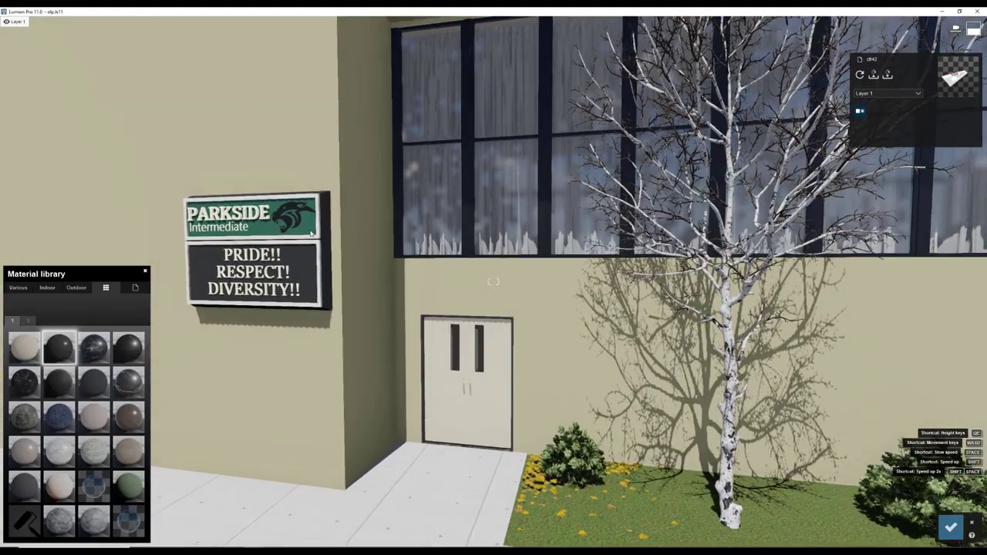
left_click(259, 228)
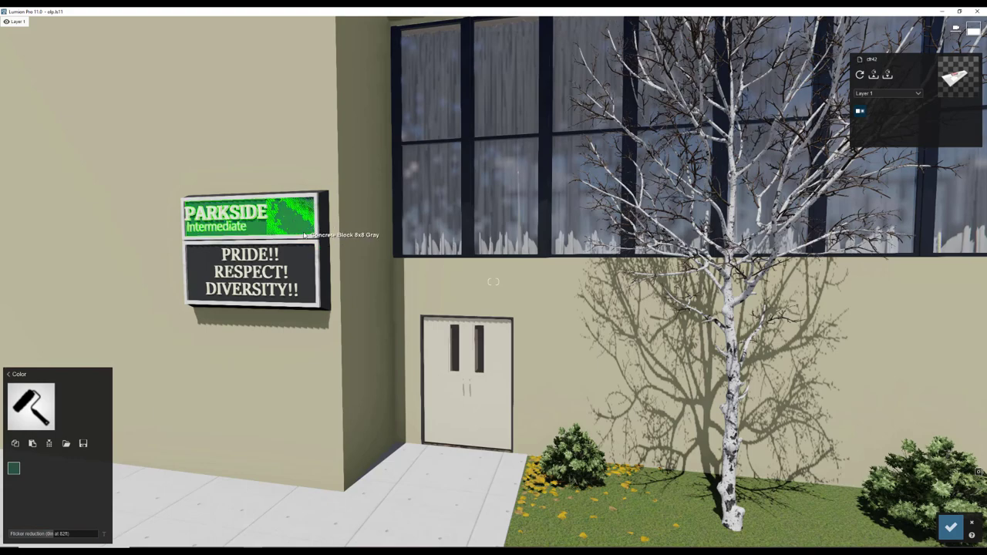
scroll(305, 234, "up", 5)
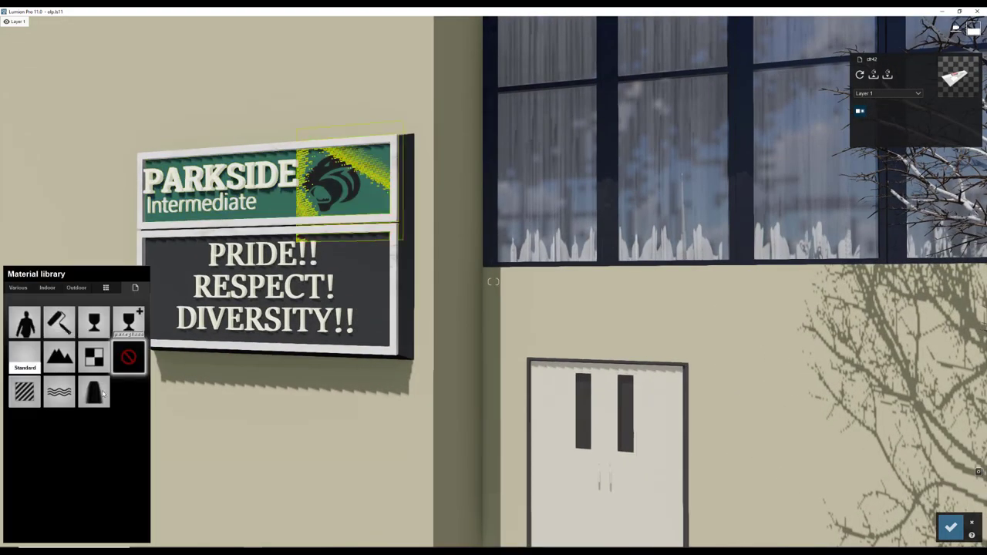
left_click(25, 356)
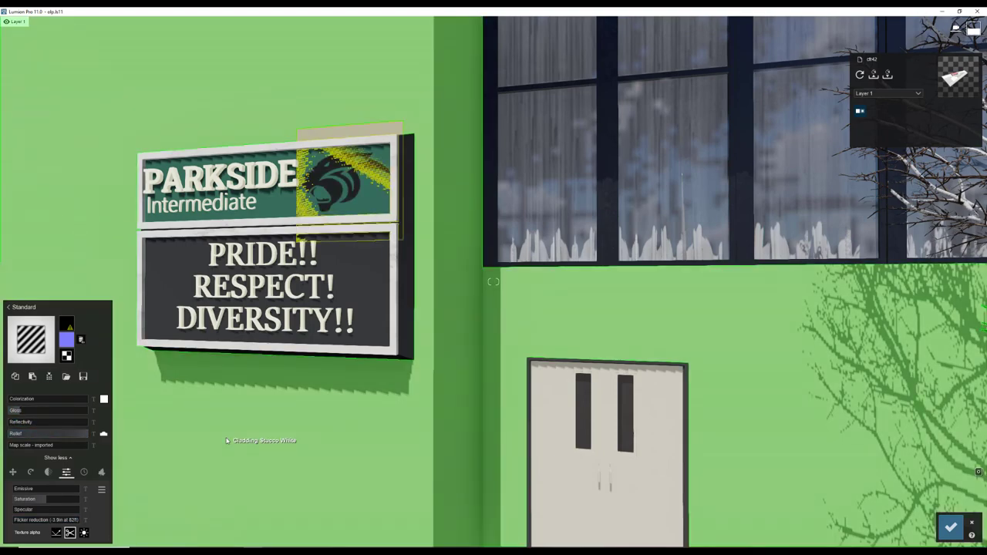
scroll(226, 440, "down", 5)
Confirm the material edits and render photo 1 as a 3840x2160 Print JPG.
left_click(951, 526)
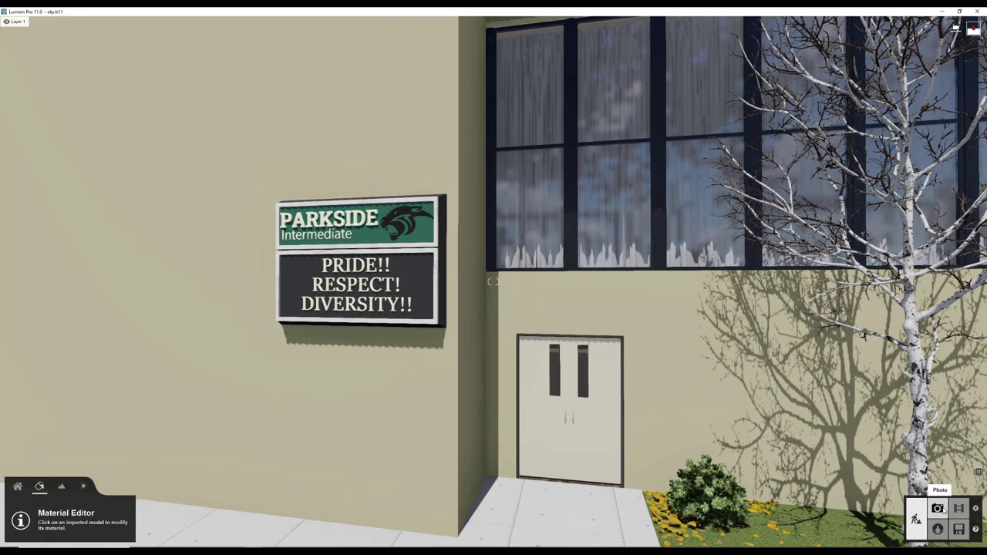
left_click(938, 508)
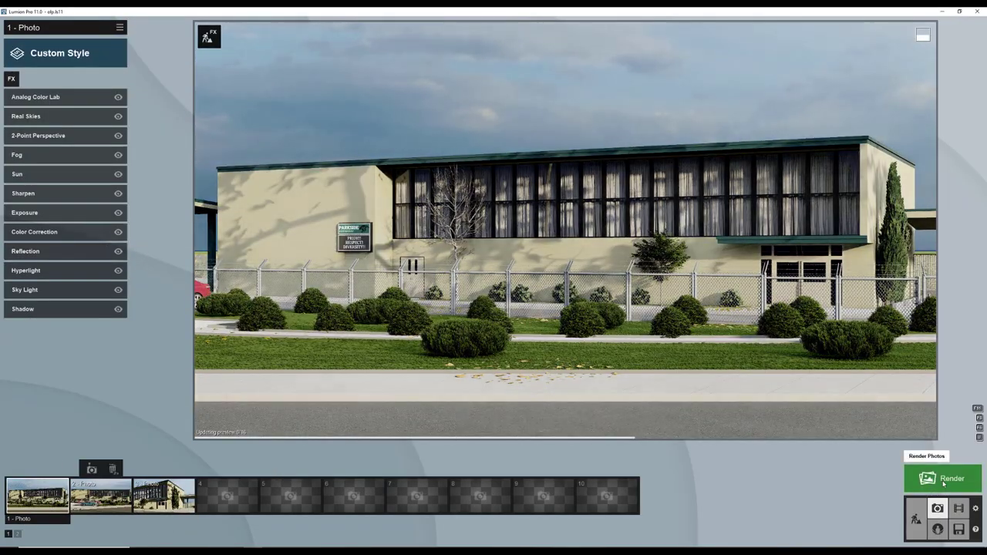
left_click(944, 478)
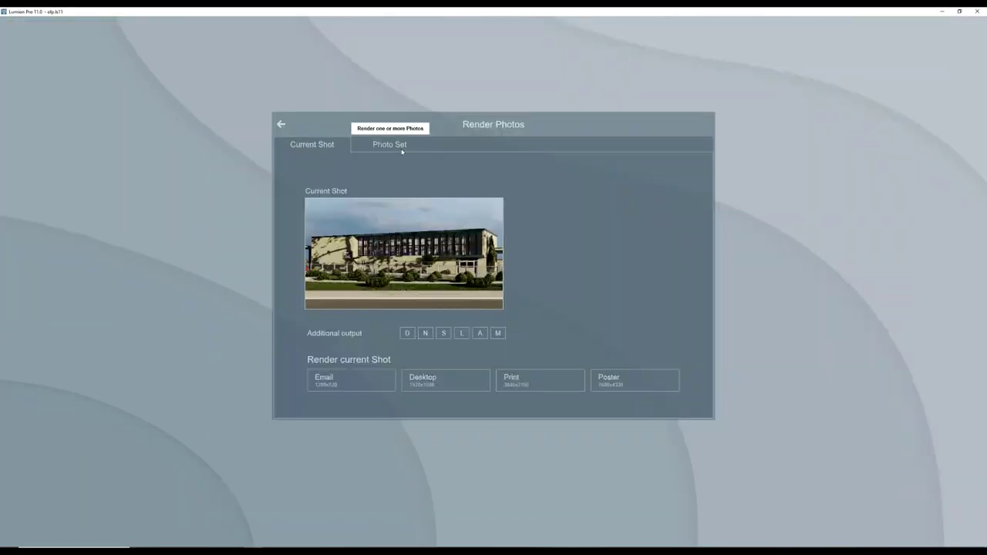
left_click(532, 379)
key("Return")
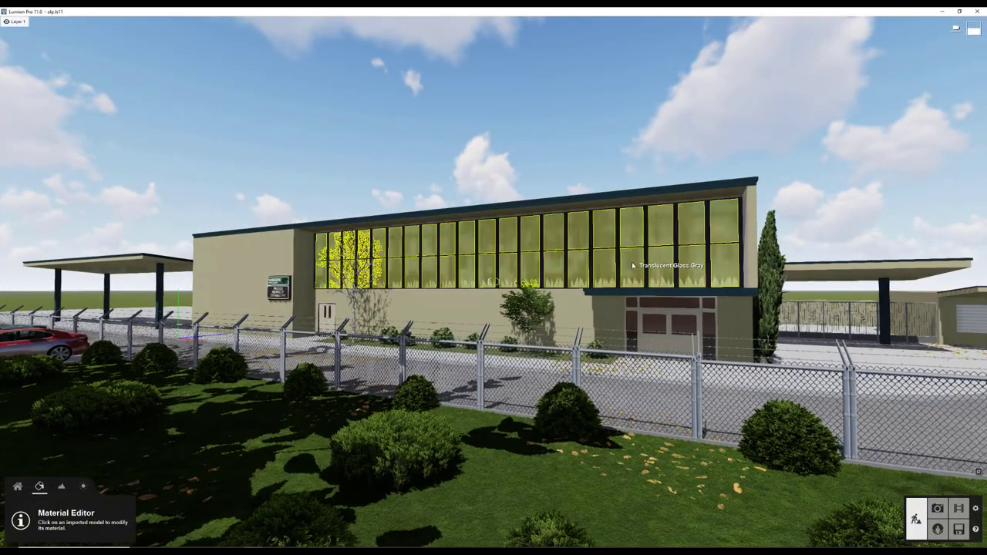
Enter a precise reflectivity value for the window glass material and confirm it.
left_click(632, 265)
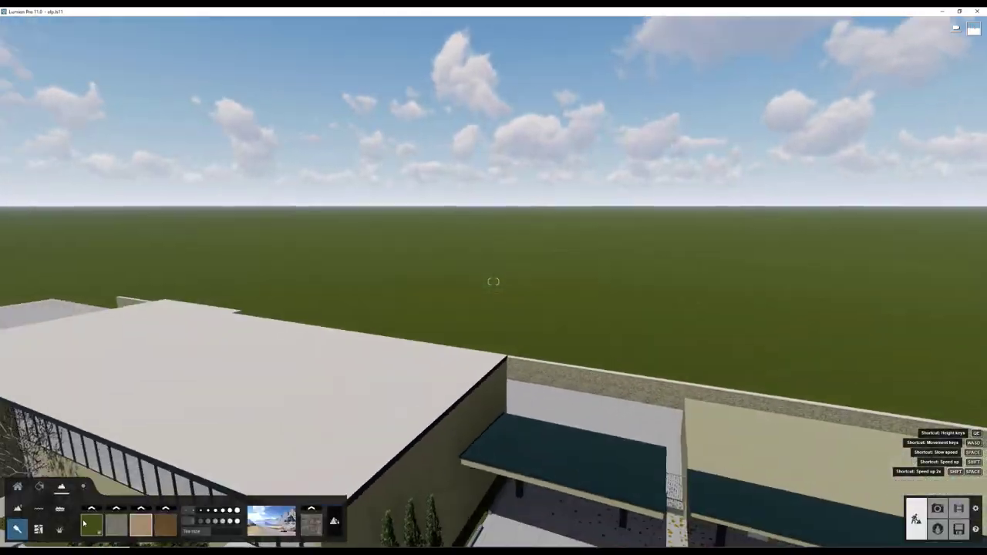
left_click(89, 524)
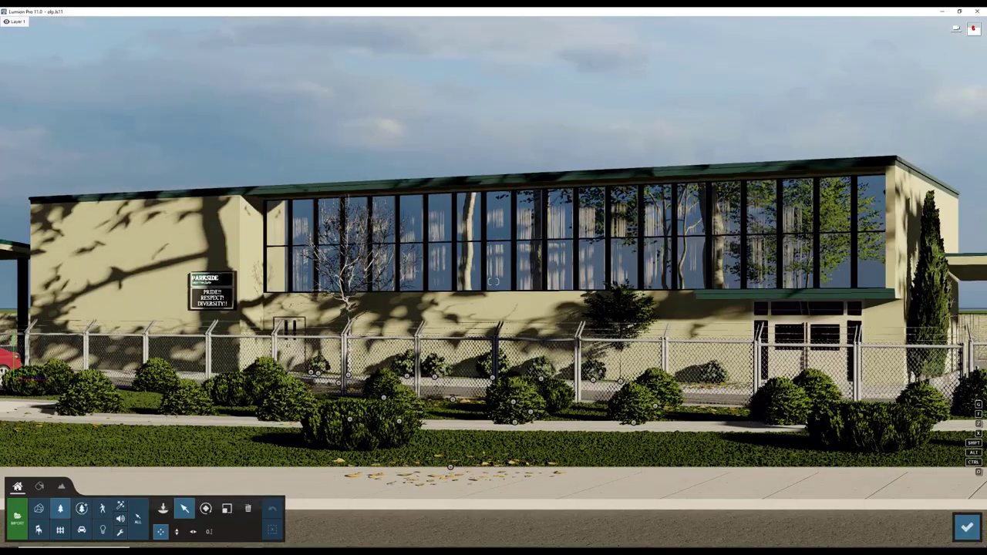
left_click(493, 281)
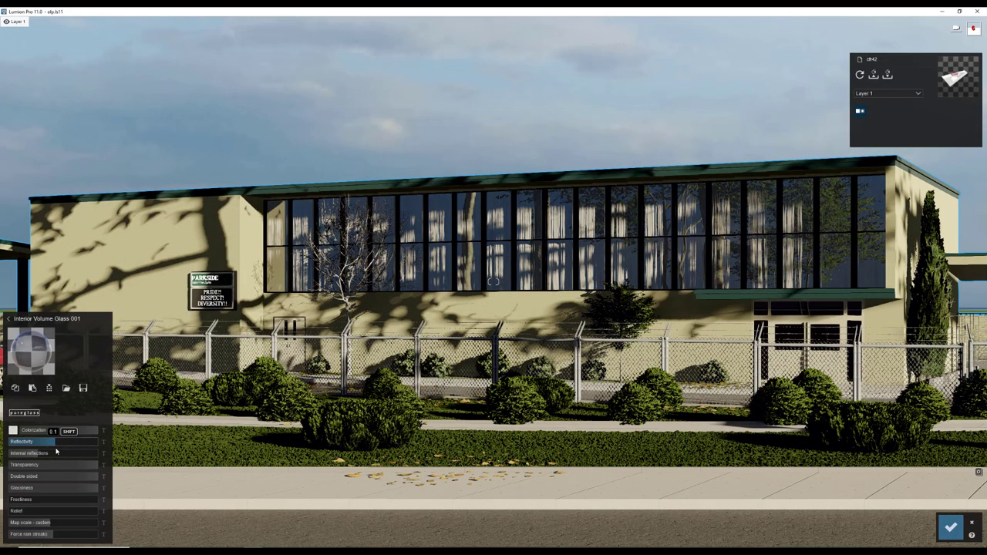
left_click(101, 442)
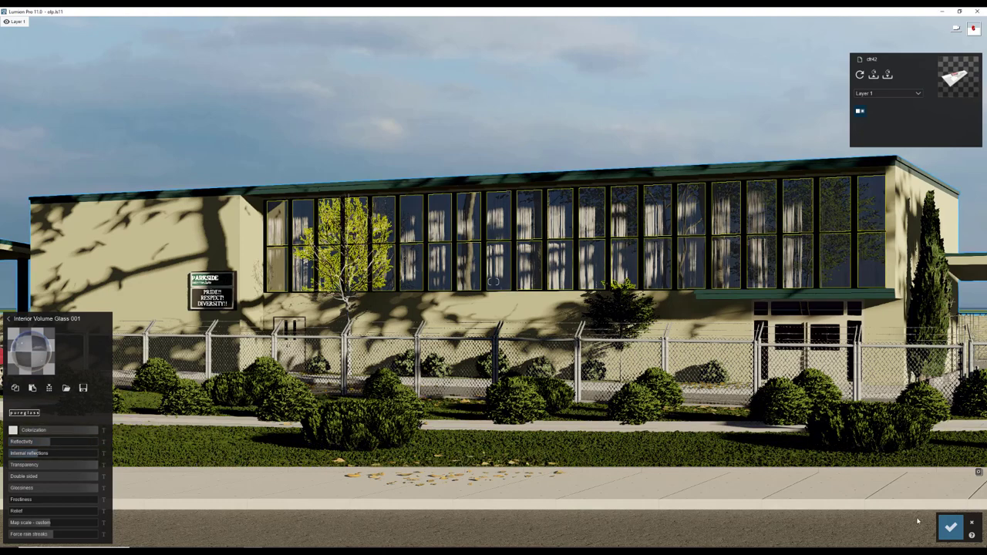
left_click(950, 527)
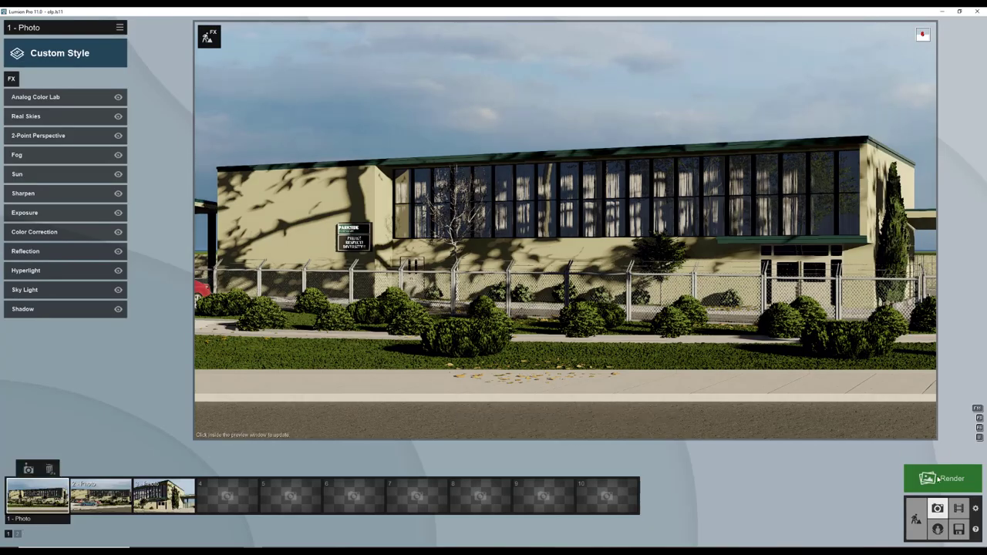
Re-render photo 1 at 3840x2160 Print size.
left_click(943, 478)
left_click(540, 382)
key("Return")
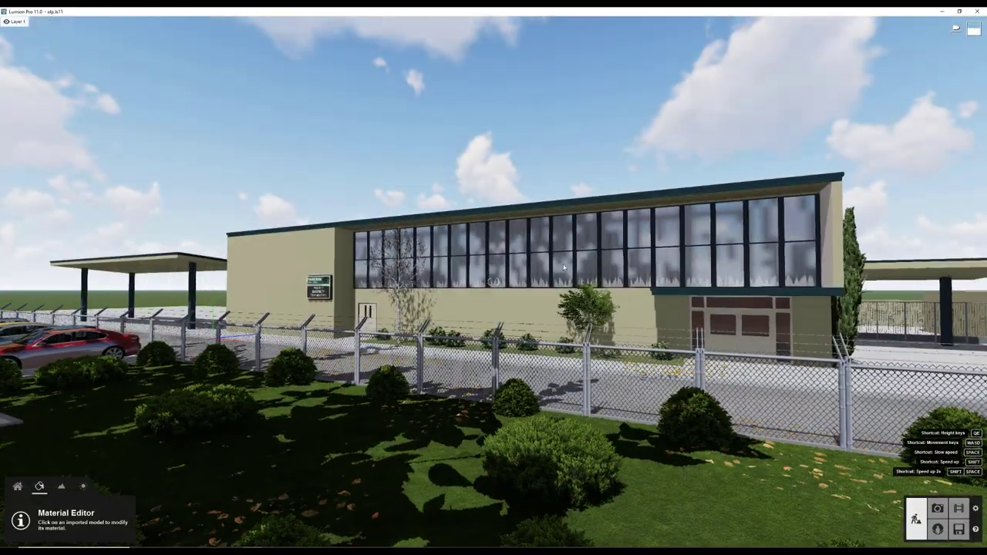
Raise window glass reflectivity from 0.1 to 0.2, select the door glass, then bring up photo 3.
left_click(553, 252)
left_click_drag(96, 446, 61, 446)
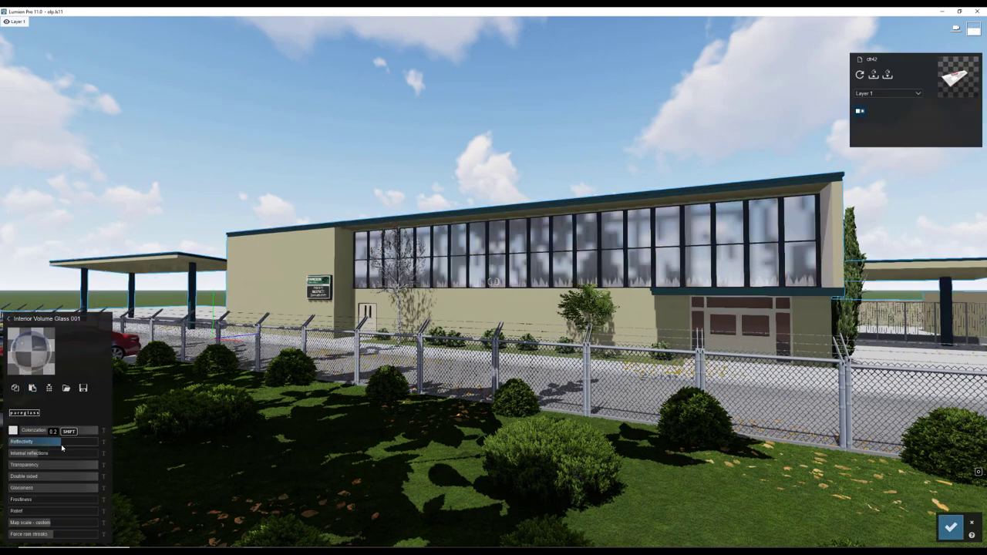
left_click(790, 325)
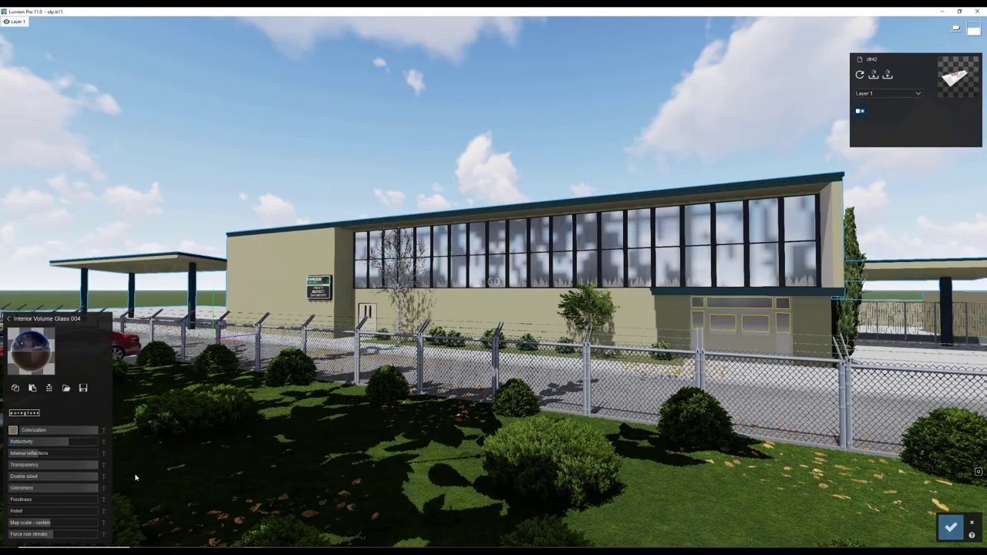
left_click(950, 526)
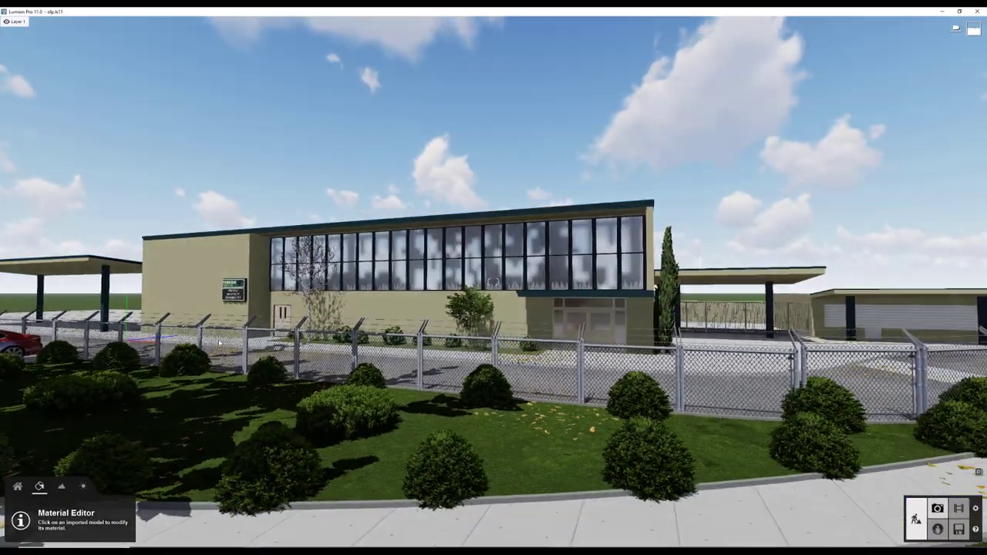
left_click(937, 508)
left_click(164, 495)
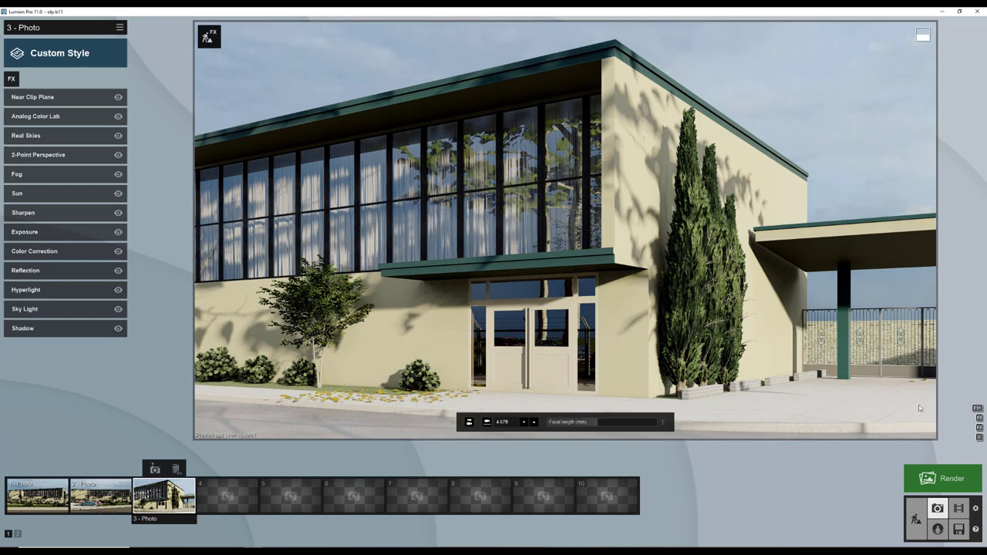
Cancel rendering photo 3 and raise the entrance door glass reflectivity to 0.3.
left_click(937, 478)
left_click(444, 380)
key("Escape")
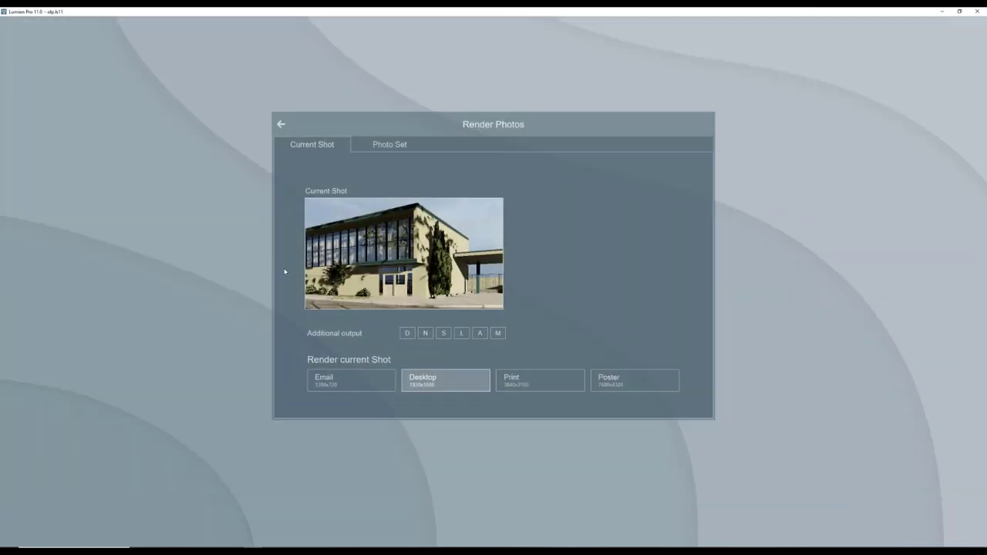
key("Escape")
left_click(916, 530)
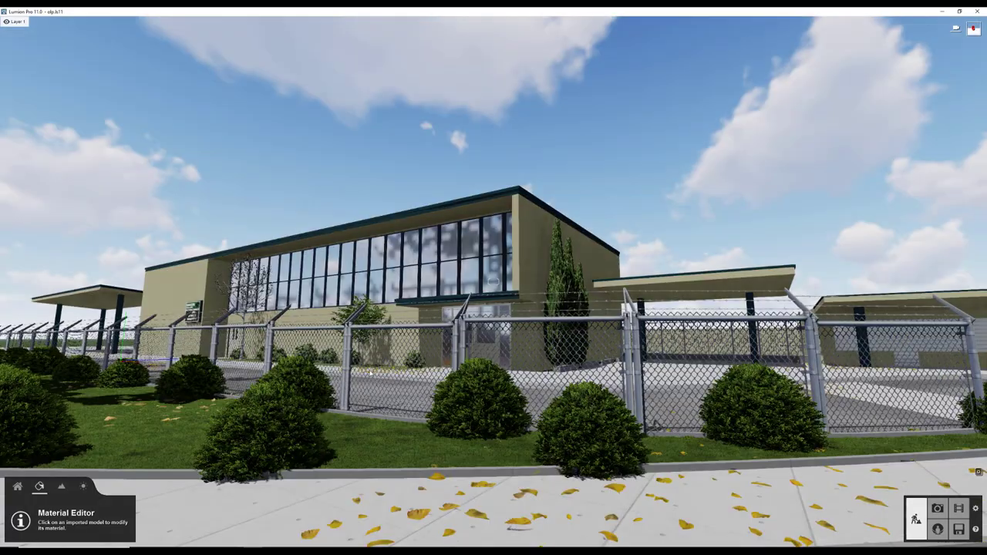
left_click(493, 281)
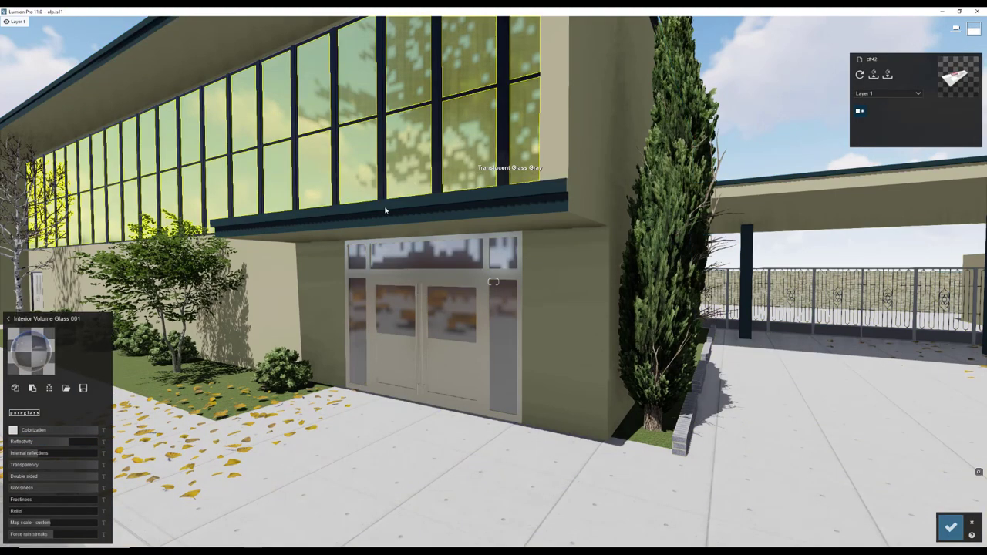
left_click_drag(74, 442, 98, 444)
Turn the stone boundary wall into grey Exterior Walls plaster.
right_click_drag(178, 494, 640, 466)
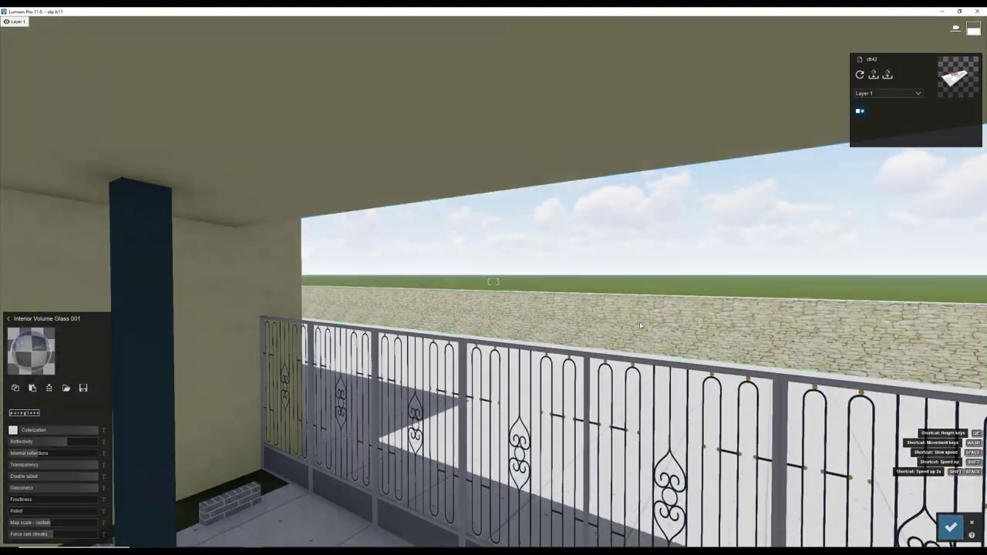
left_click(639, 321)
left_click(71, 290)
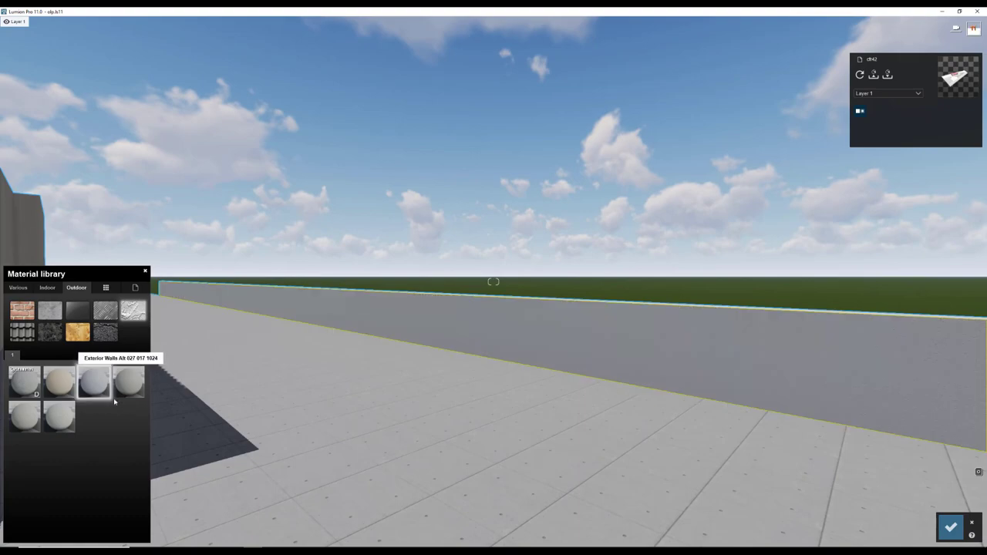
left_click(59, 417)
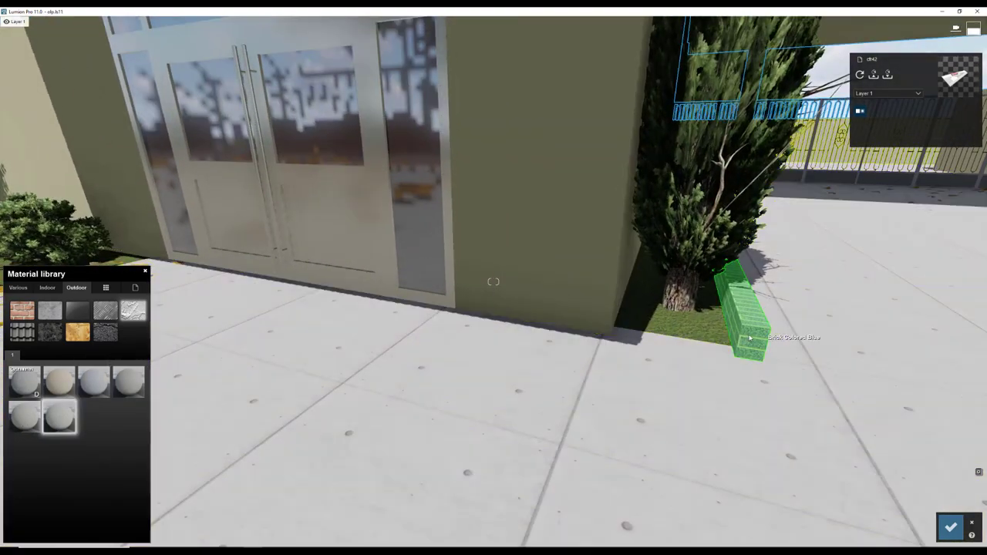
Give the planting bed a 3D Clean Cut Grass surface and confirm the edits.
left_click(50, 288)
left_click(62, 289)
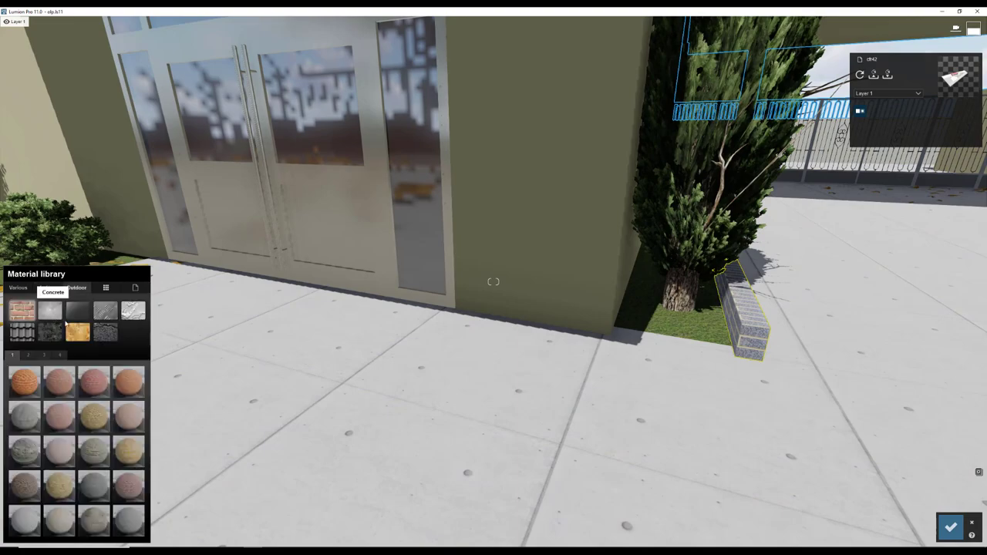
left_click(25, 356)
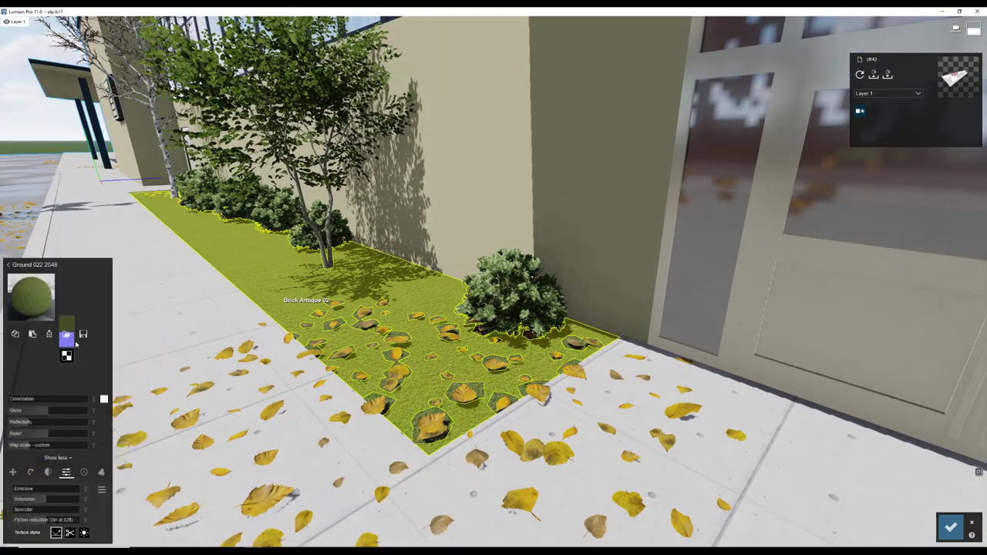
left_click(48, 310)
left_click(94, 415)
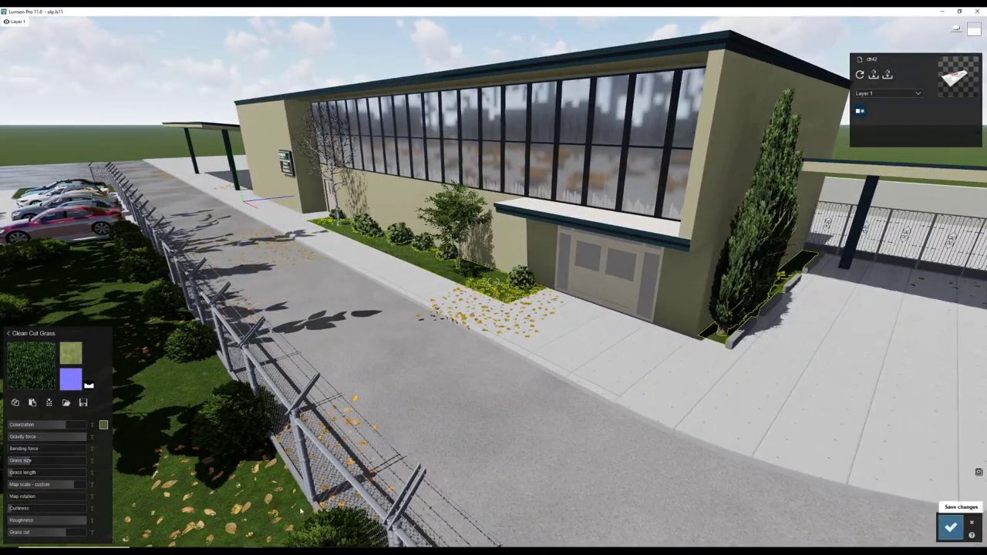
left_click(951, 527)
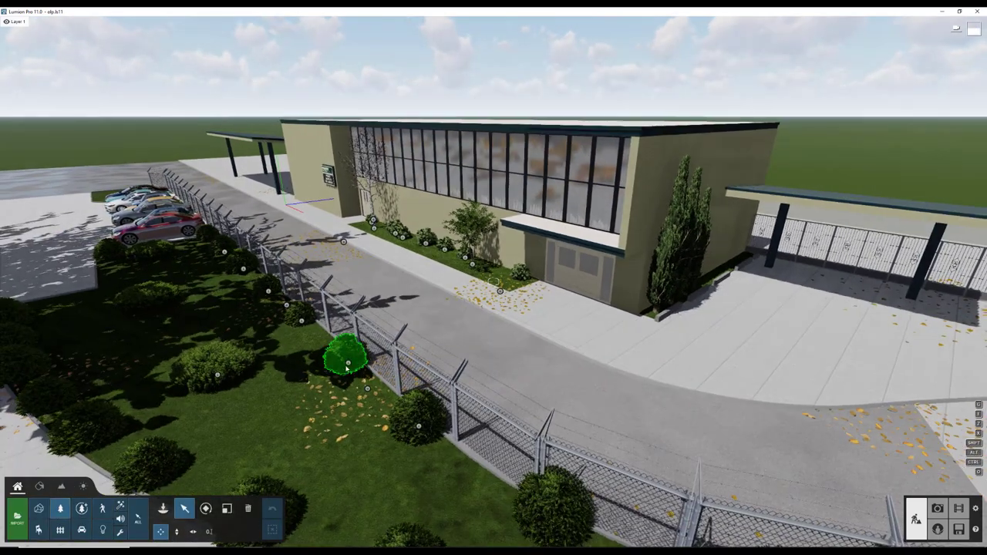
Shrink all 20 Chinese juniper shrubs to about 0.77x size.
left_click(347, 353)
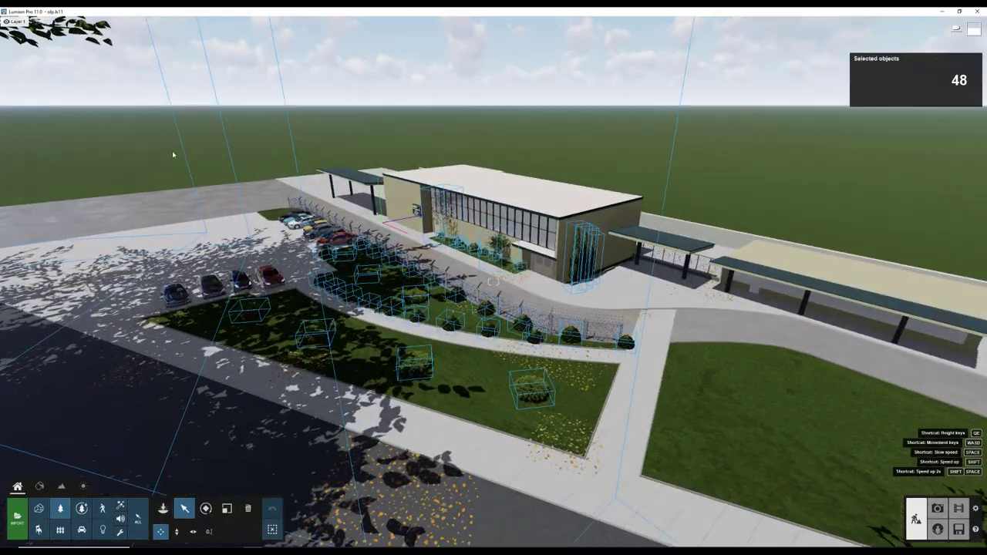
left_click_drag(166, 147, 646, 419, "ctrl")
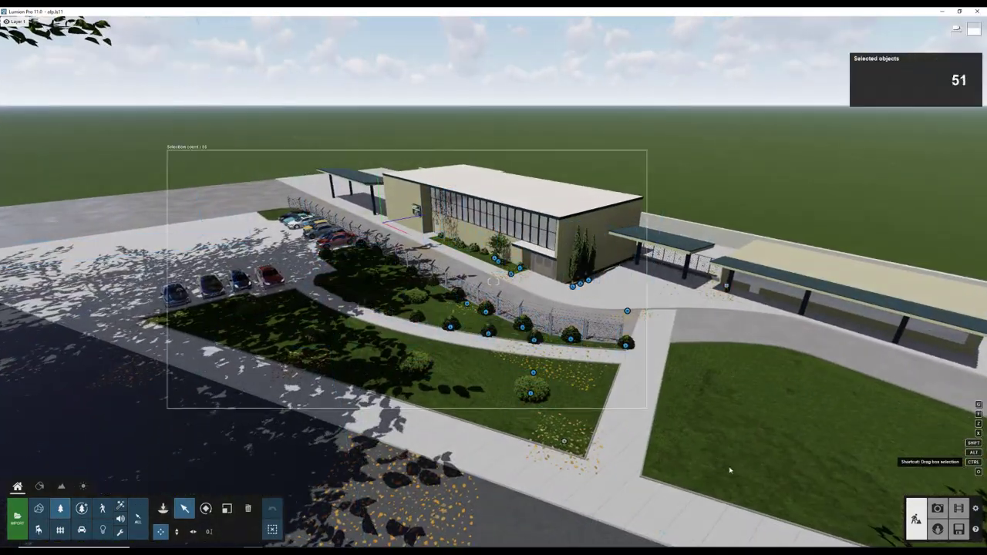
left_click(834, 119)
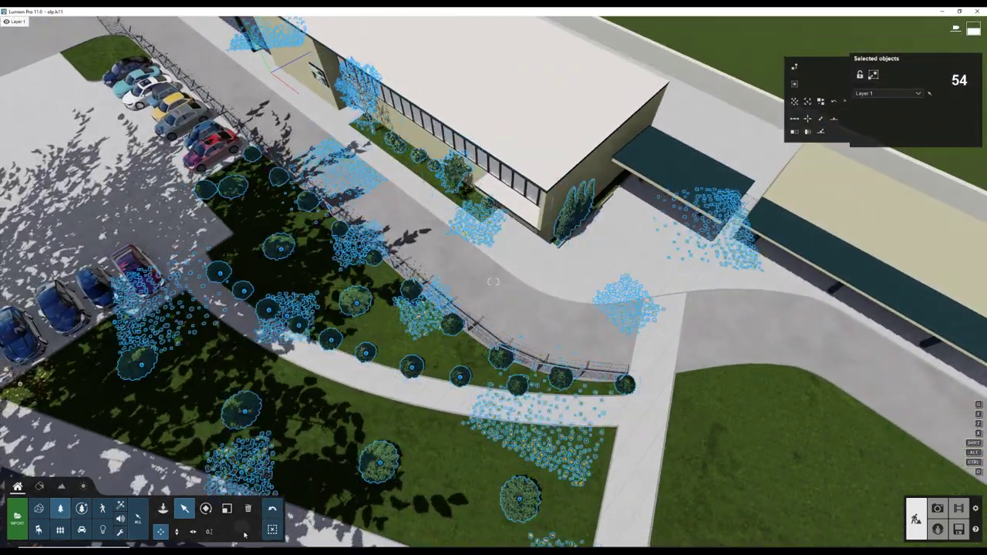
left_click(407, 363)
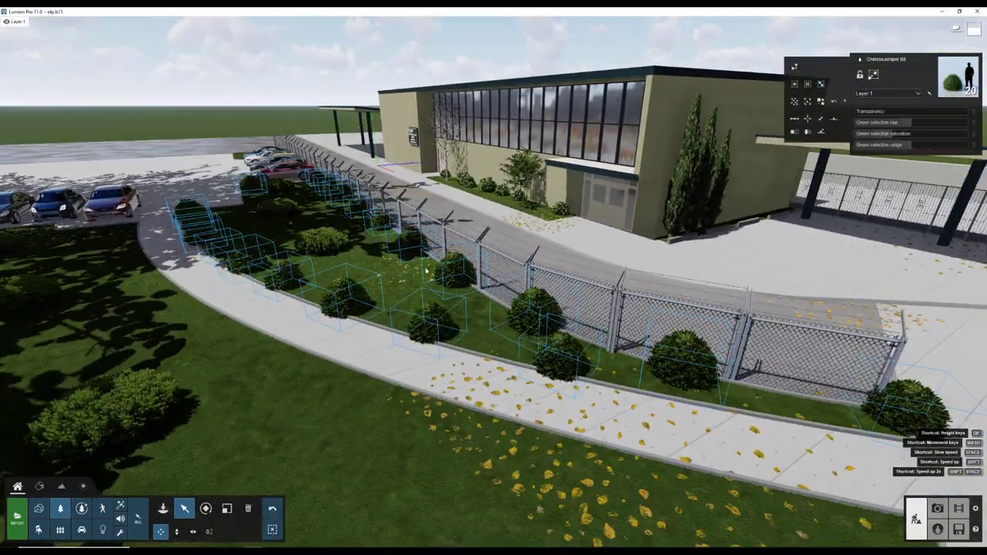
key("h")
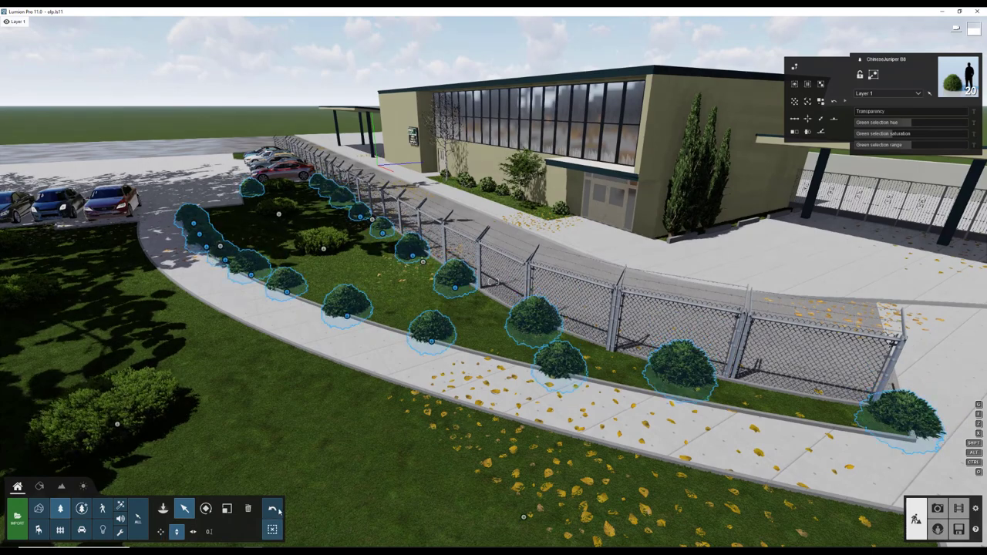
key("l")
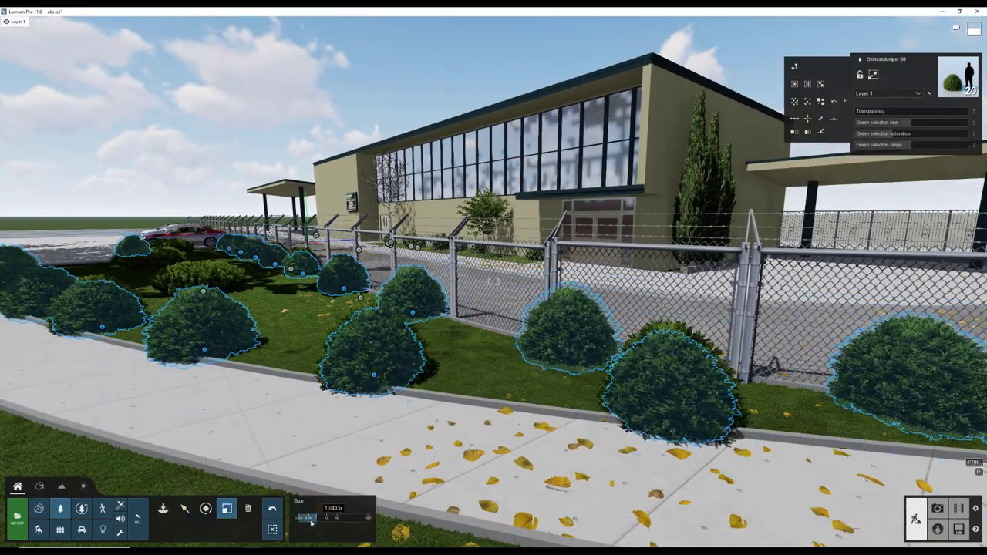
left_click_drag(312, 522, 3, 542)
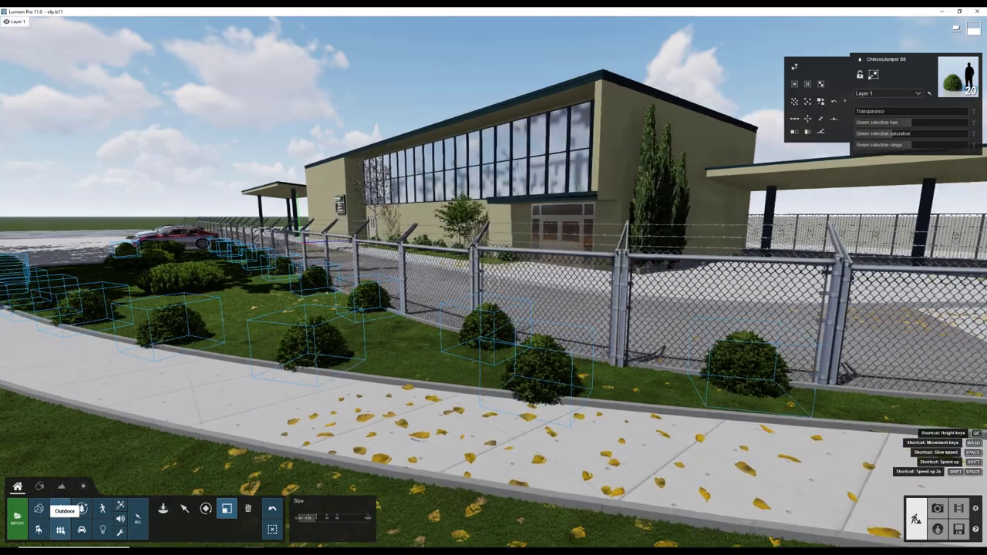
Select all identical fence sections and refresh the photo preview.
left_click(431, 352)
left_click(820, 83)
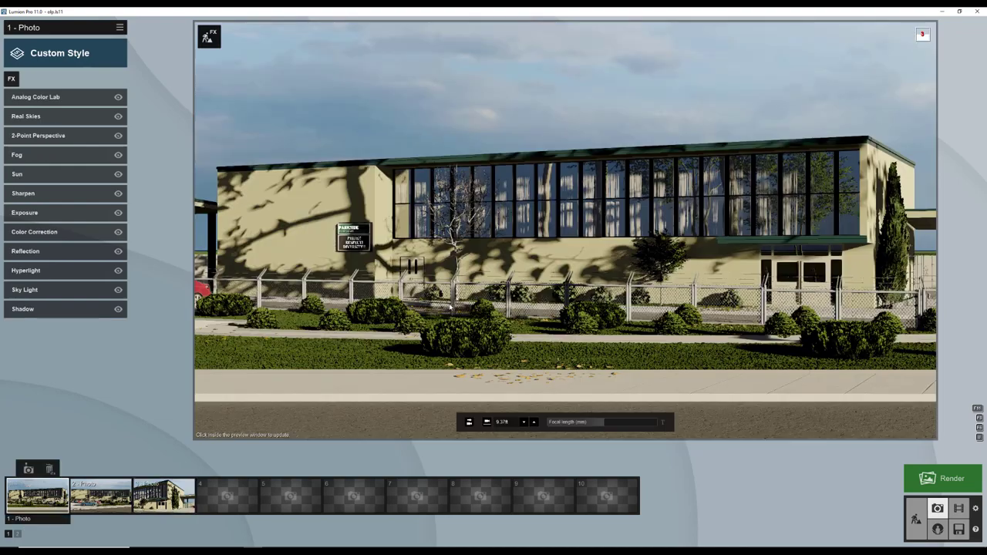
left_click(451, 307)
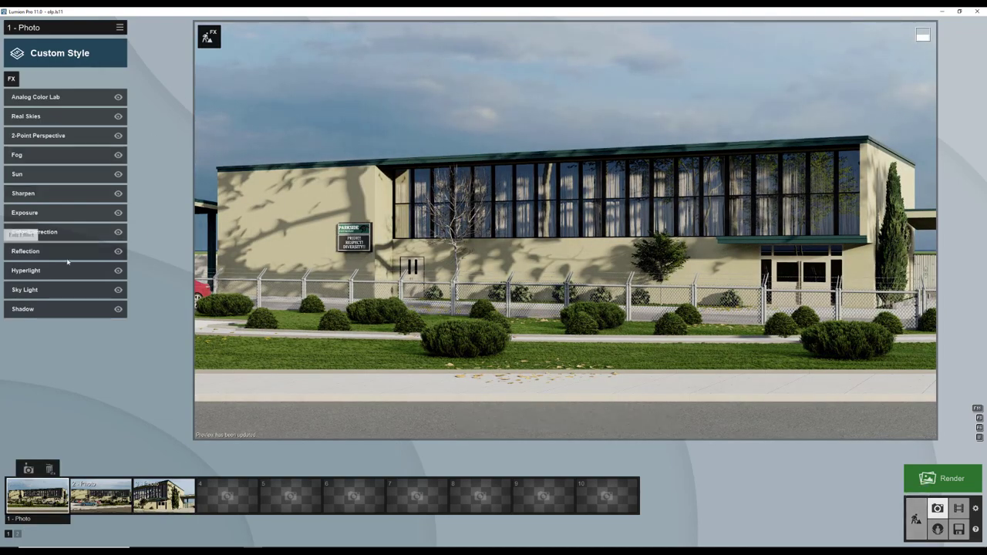
left_click(208, 36)
Shrink the juniper bushes in front of the building slightly.
left_click(319, 452)
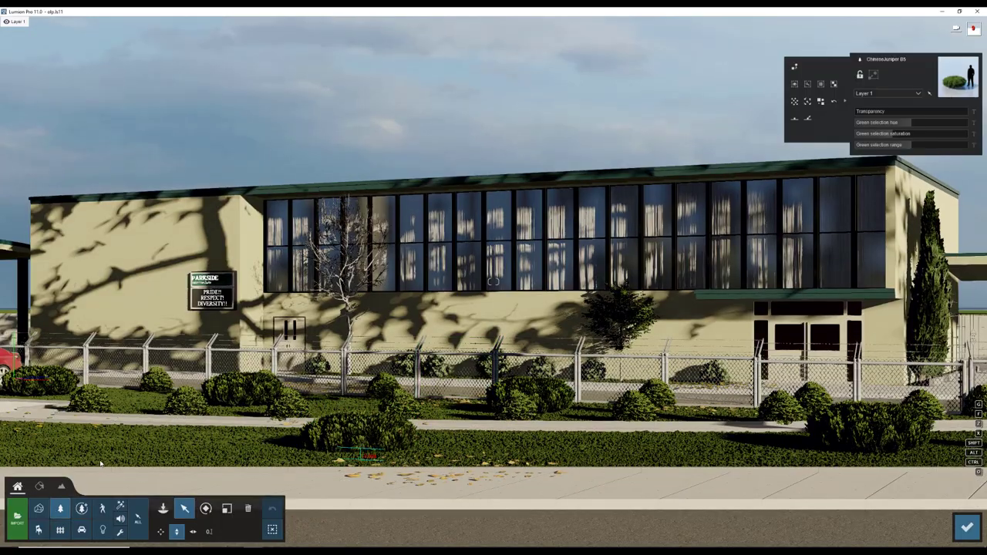
left_click(822, 87)
key("l")
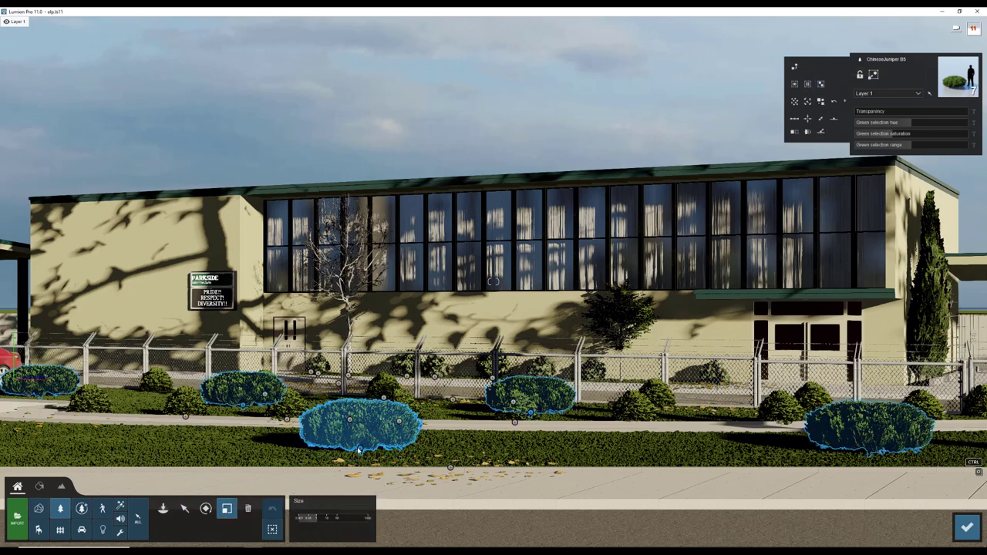
left_click_drag(358, 450, 366, 448)
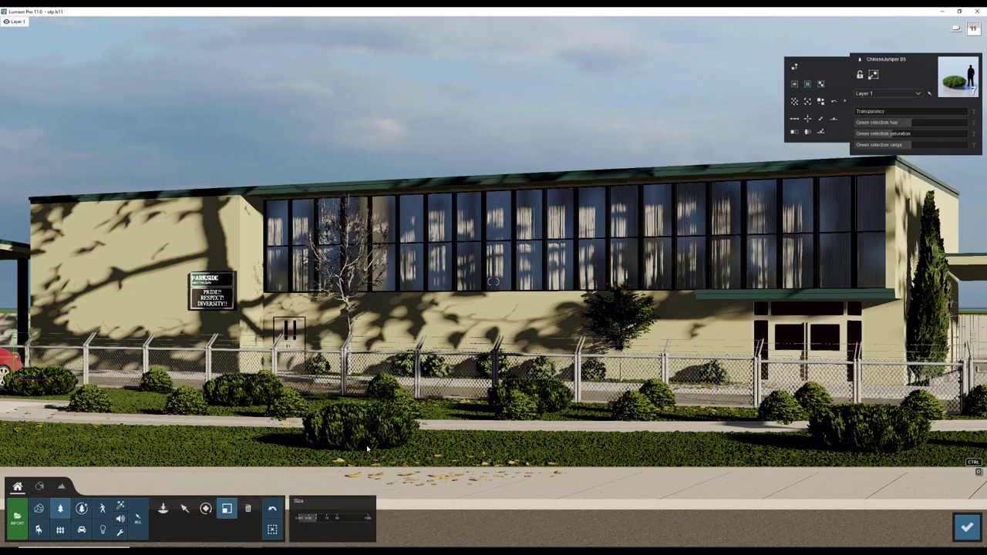
key("m")
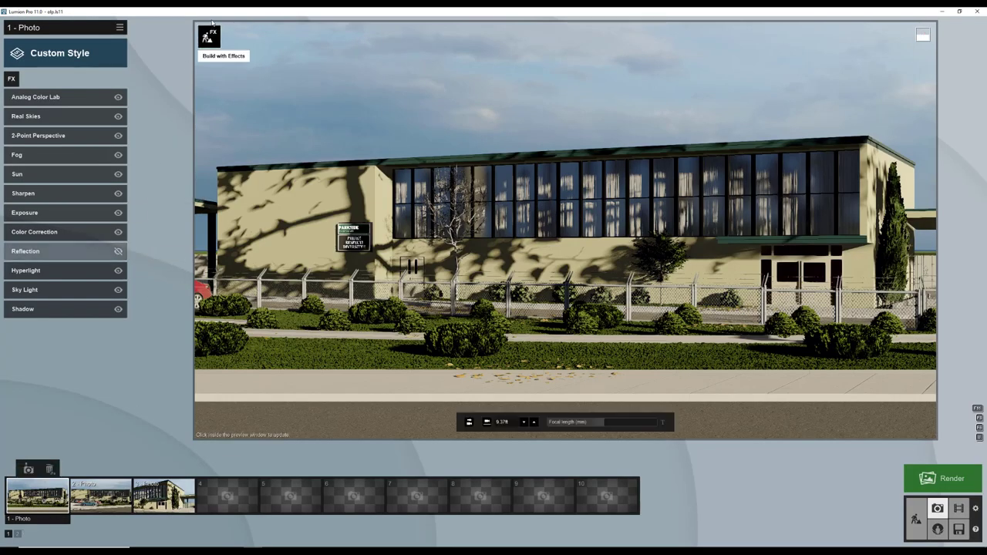
Apply a dark glass material to the entrance doors and check it in photo 3.
left_click(212, 23)
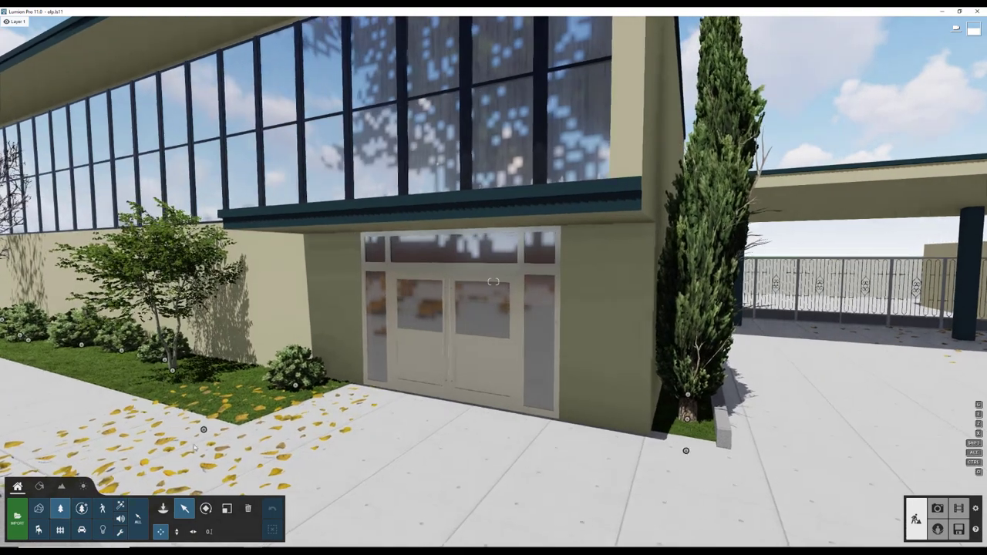
left_click(39, 485)
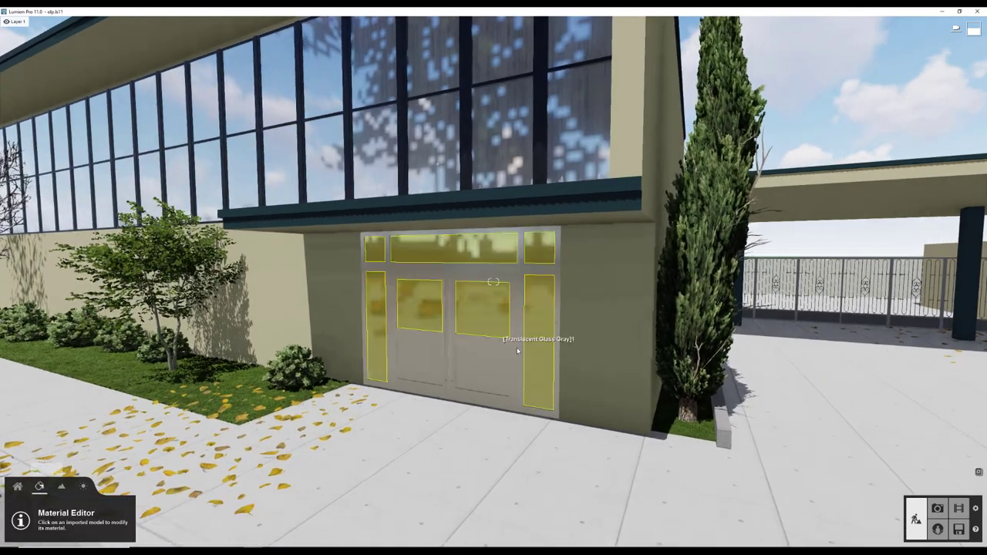
left_click(500, 361)
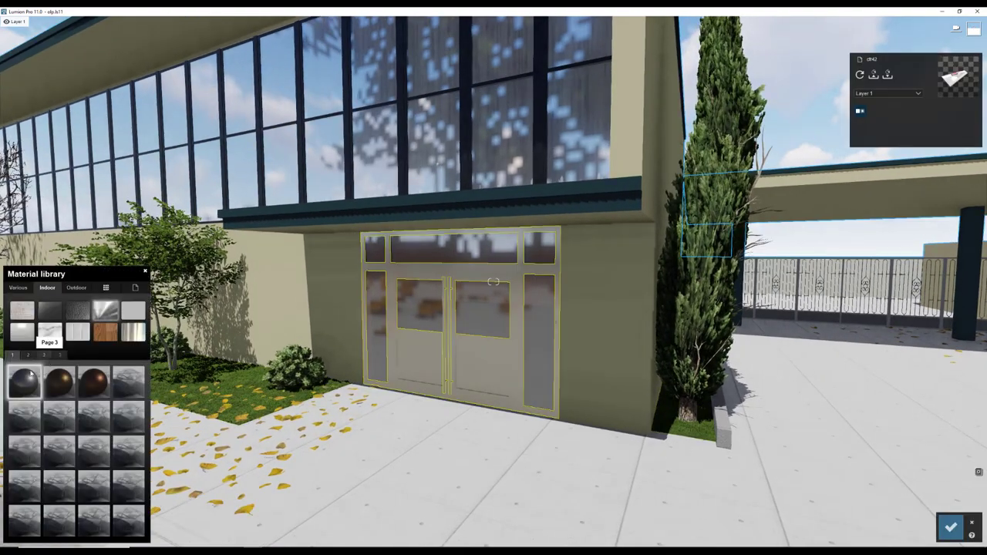
left_click(31, 374)
scroll(432, 352, "up", 3)
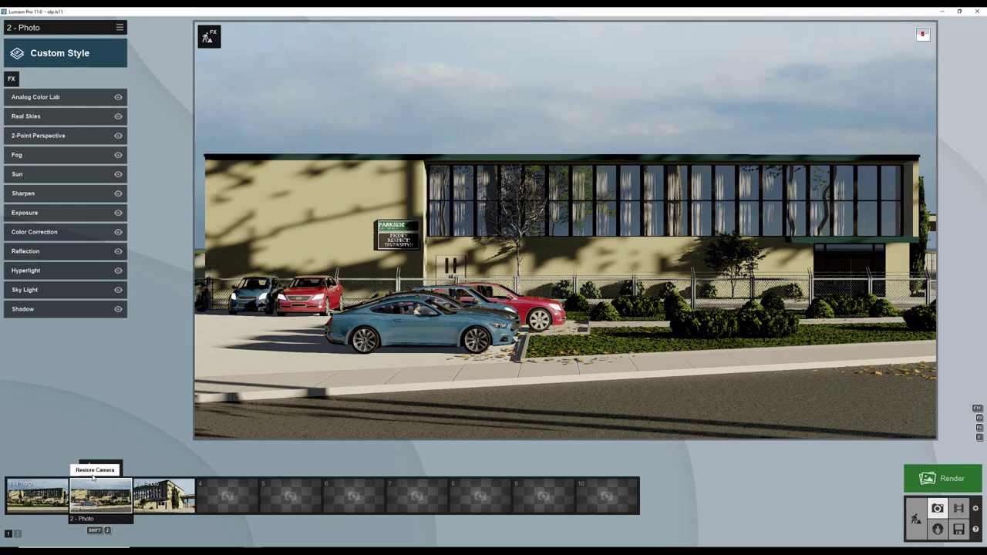
left_click(158, 497)
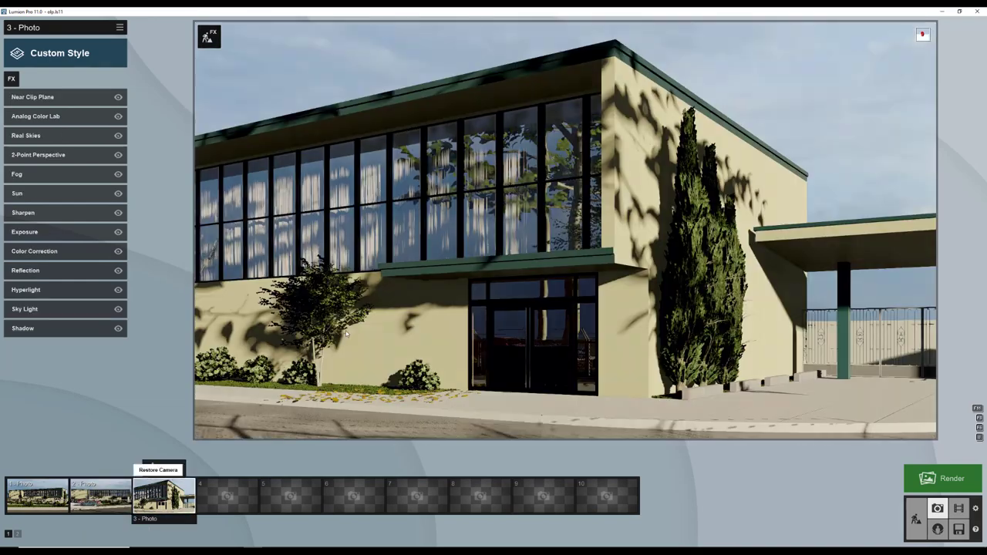
Brush a tree species from Nature page 2 over the grass beside the site.
left_click(918, 524)
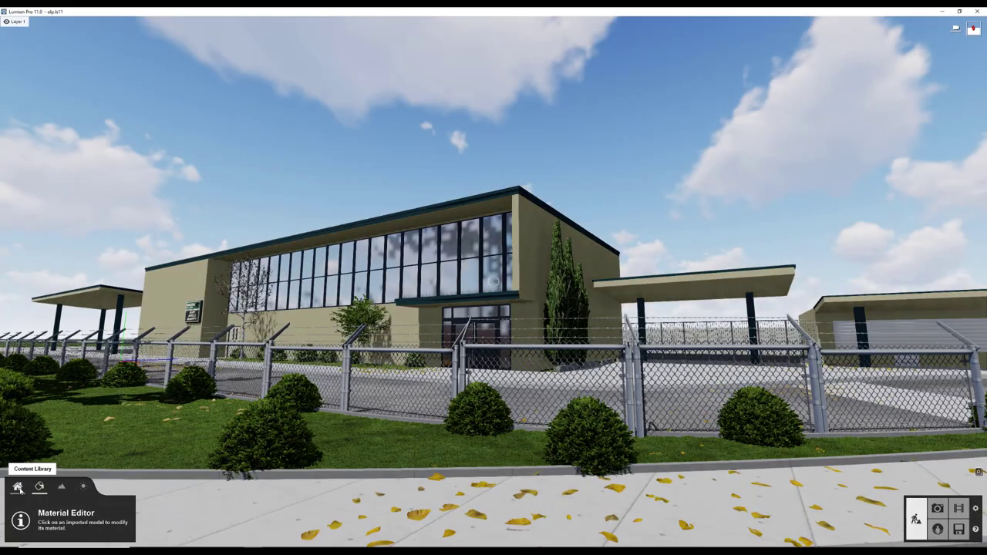
left_click(28, 112)
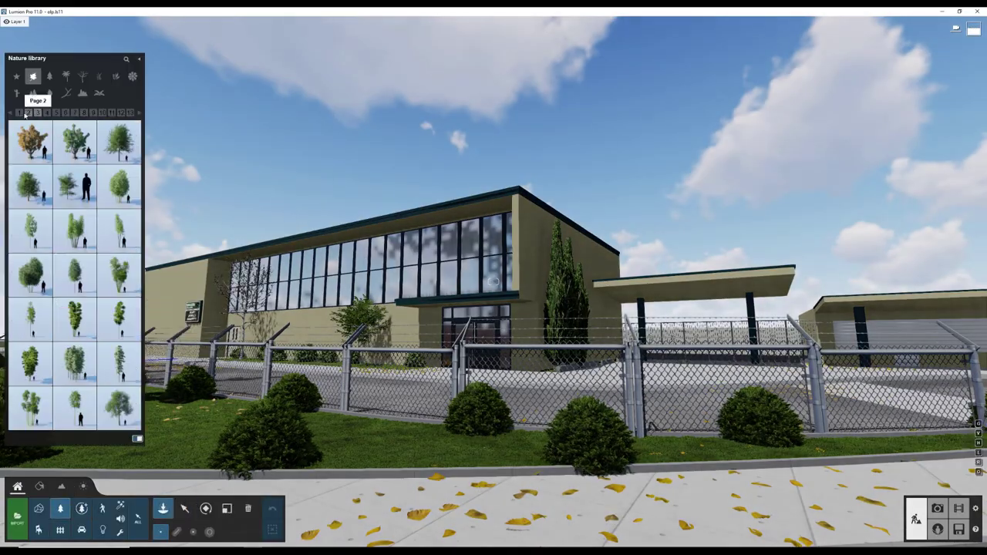
left_click(120, 317)
scroll(494, 282, "down", 5)
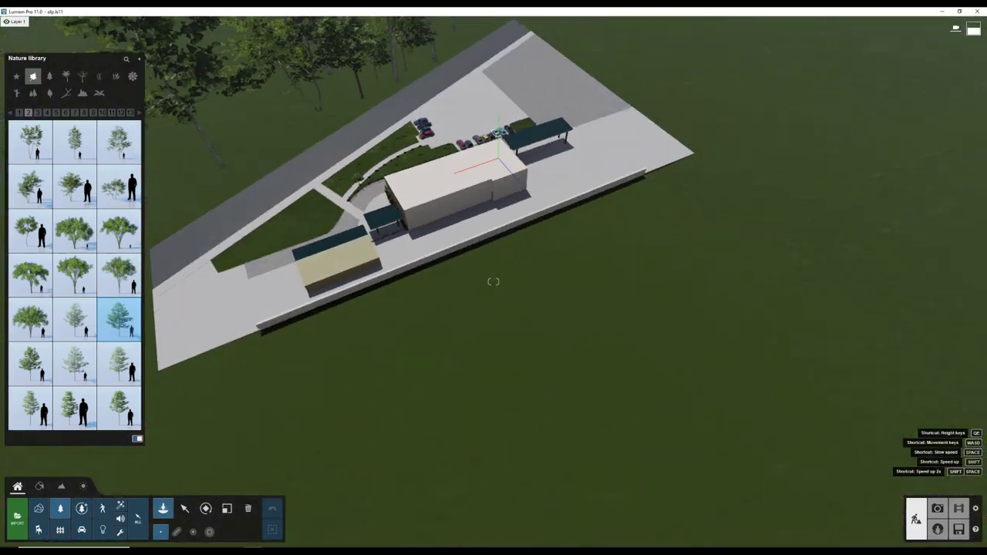
left_click(176, 531)
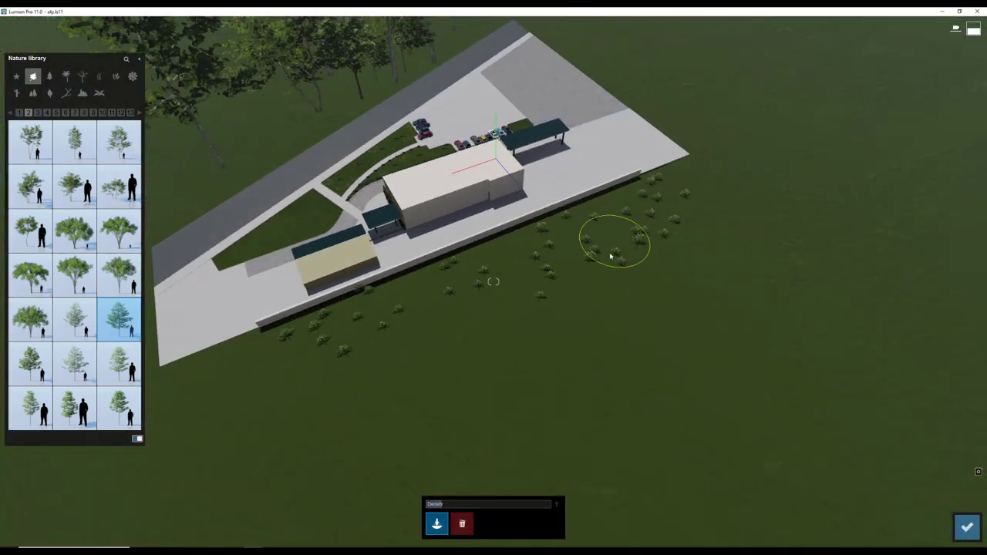
left_click_drag(493, 335, 347, 381)
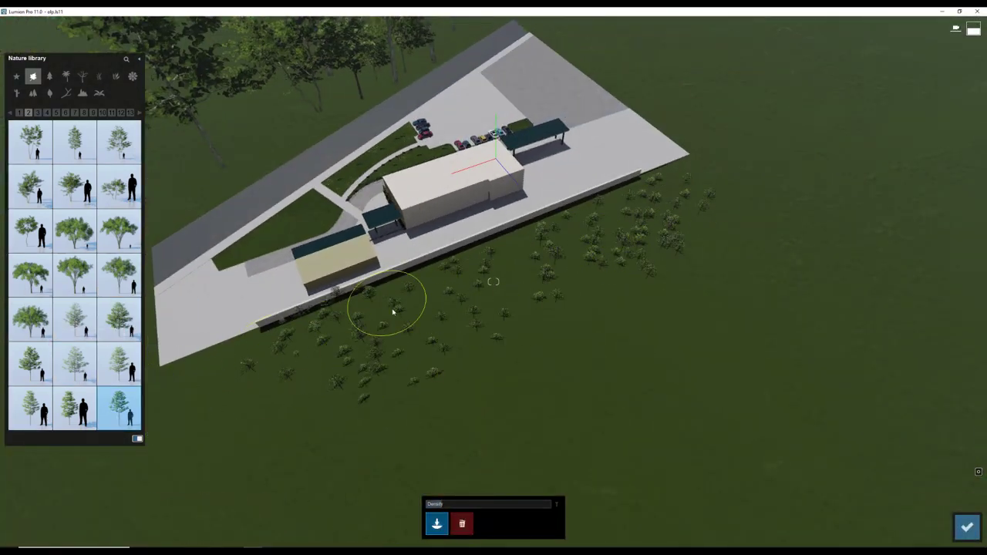
Add the American Sycamore and trees from pages 1 and 4 to the painted mix.
left_click(75, 141)
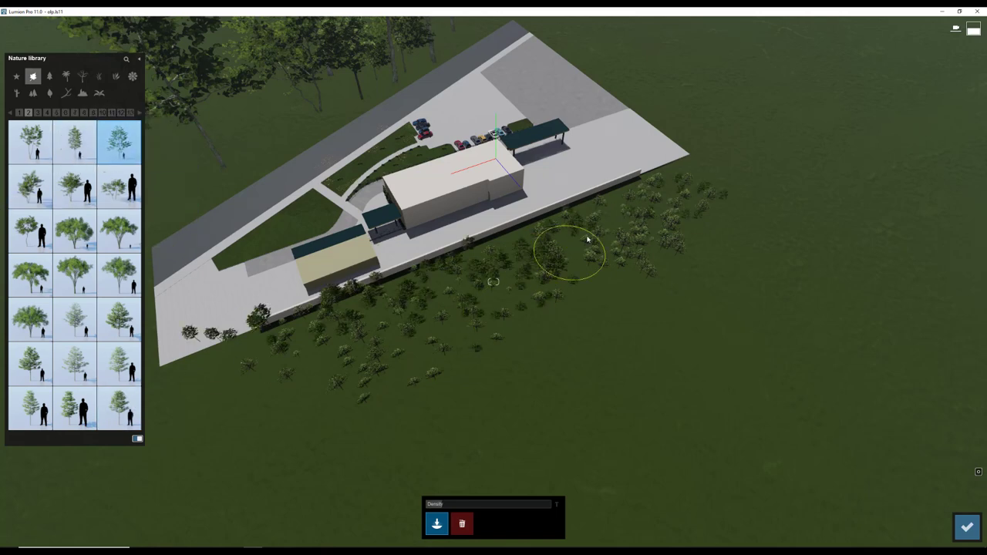
left_click(131, 330)
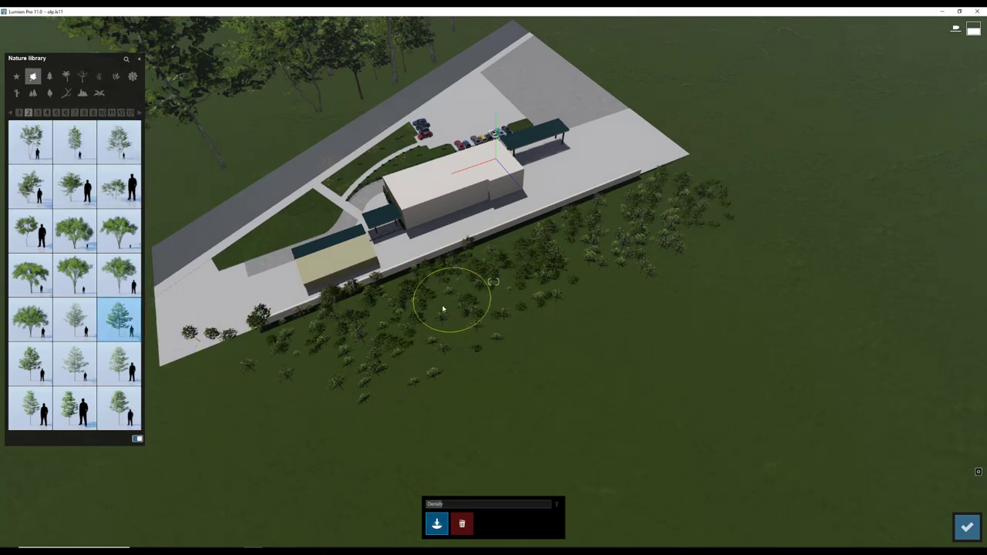
left_click(19, 112)
left_click(119, 408)
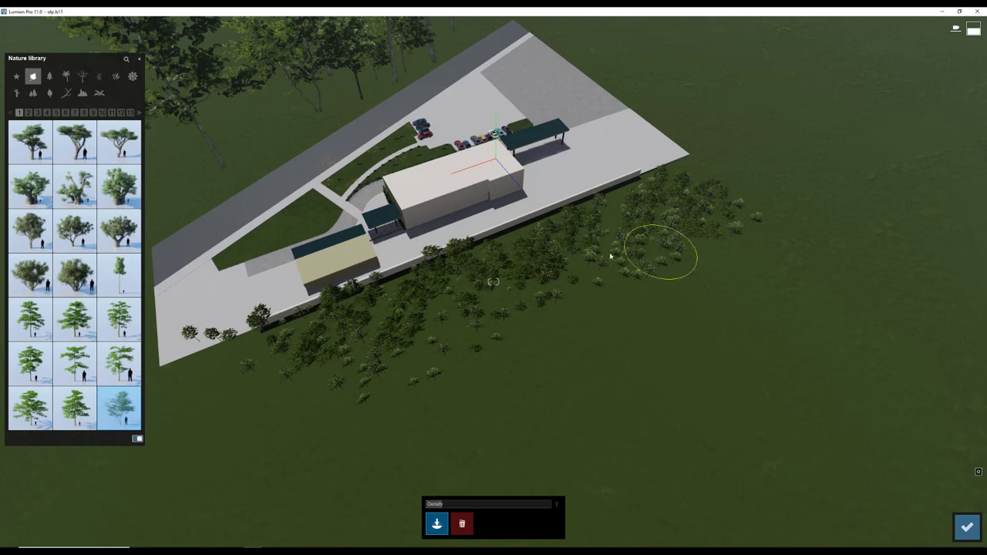
left_click(46, 112)
left_click(120, 141)
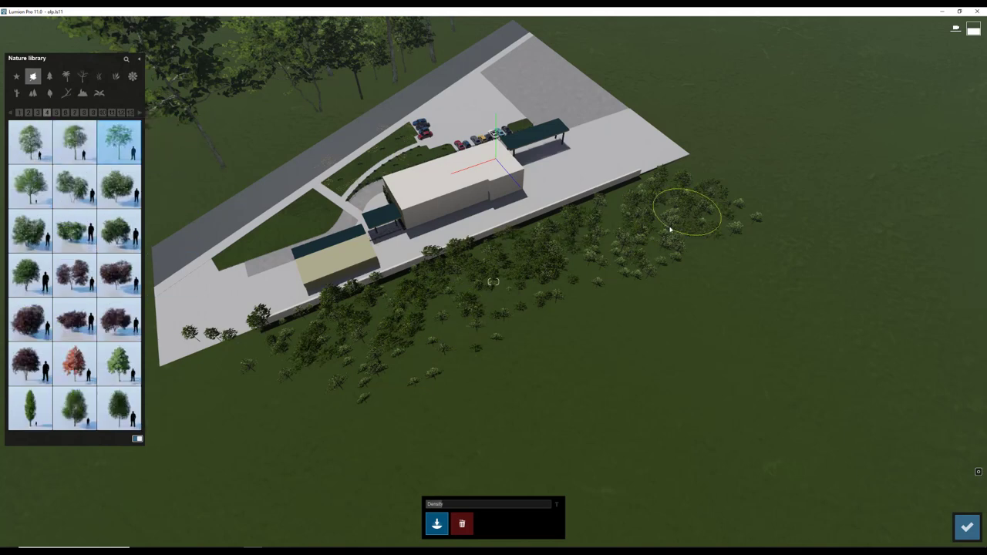
left_click(967, 527)
Review the camera views of photos 1, 2 and 3.
left_click(937, 508)
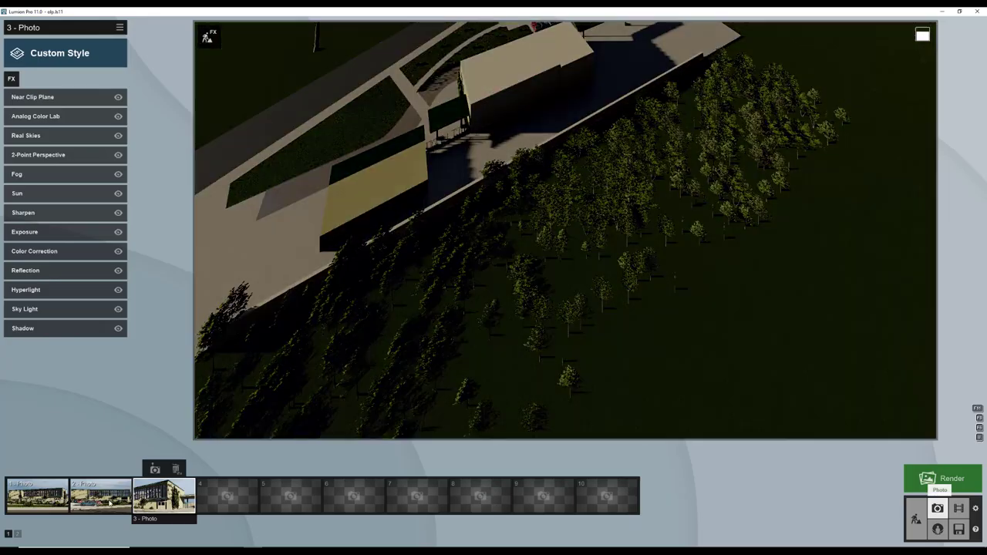
left_click(37, 498)
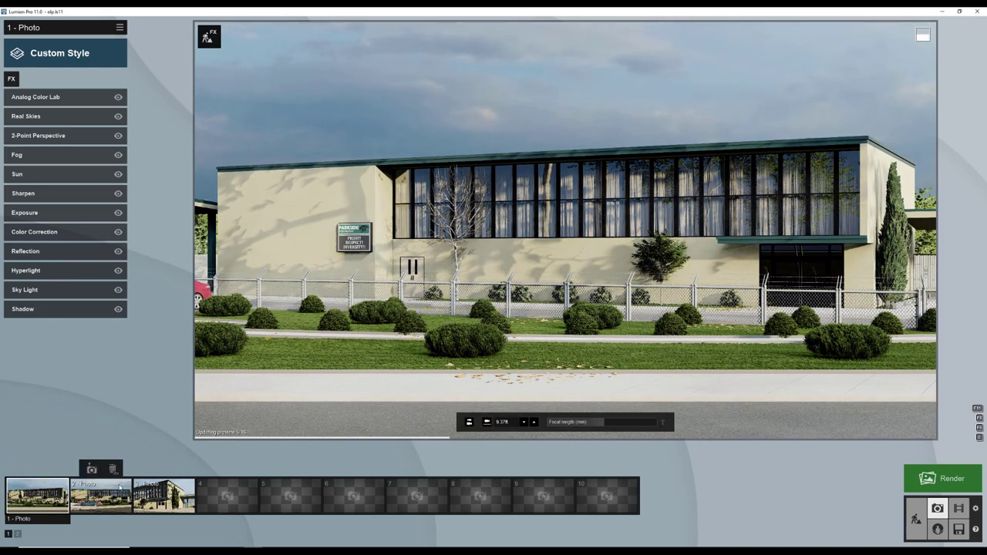
left_click(106, 501)
left_click(163, 497)
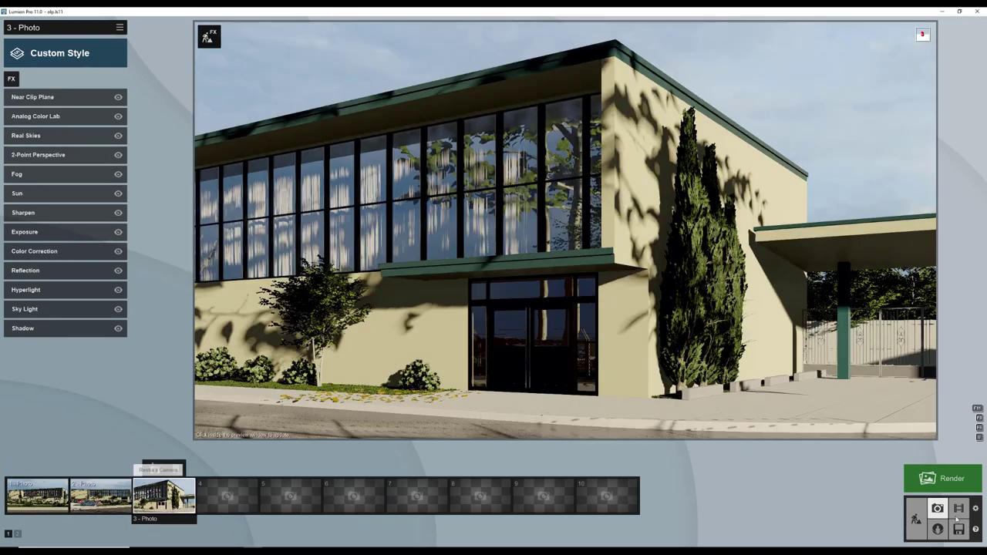
left_click(916, 519)
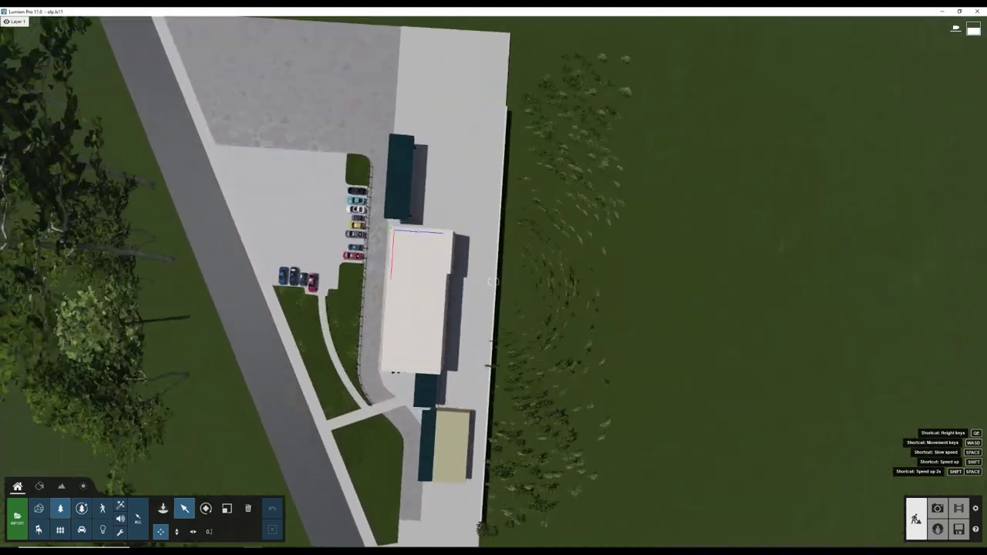
Move the vegetation east of the building away from it and check the photos.
left_click_drag(478, 36, 558, 457, "ctrl")
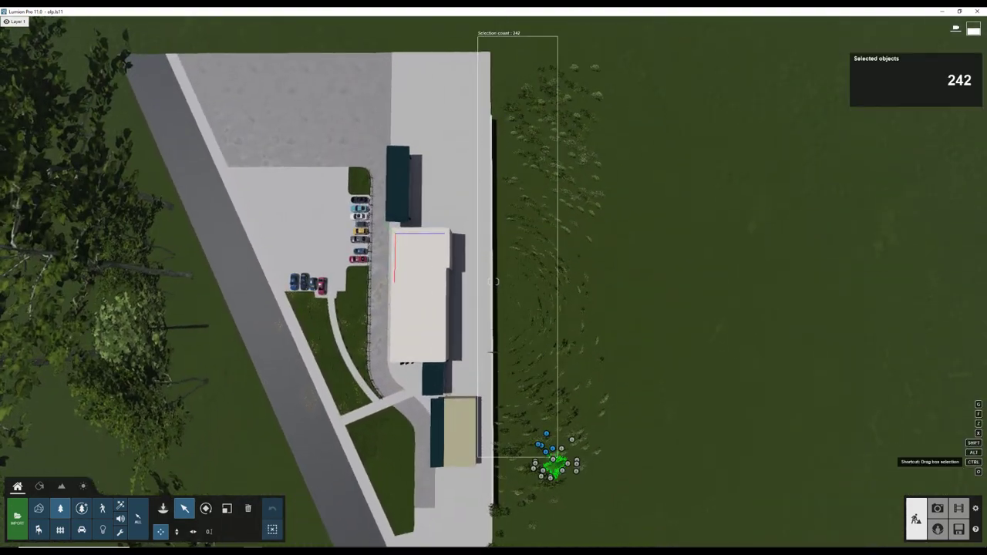
left_click_drag(582, 494, 617, 496)
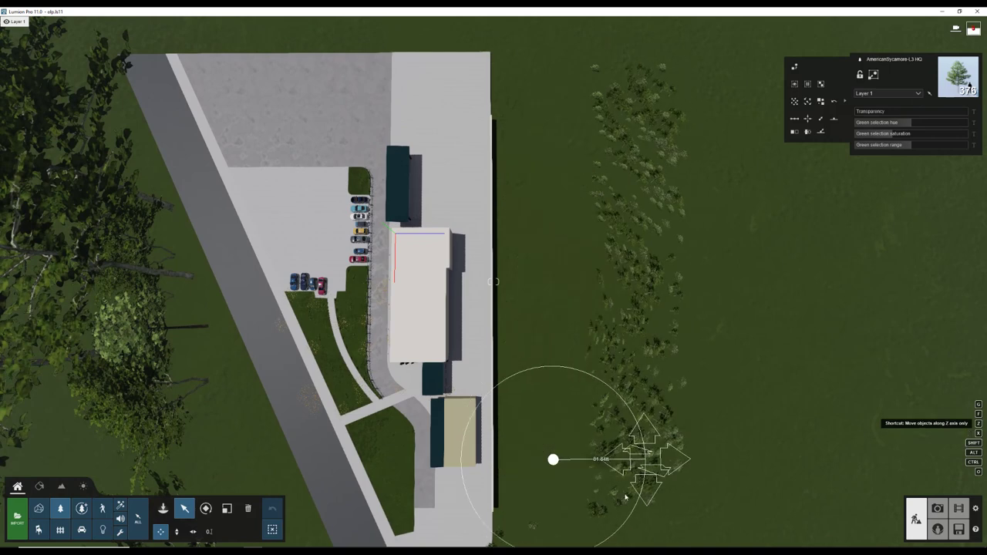
key("s")
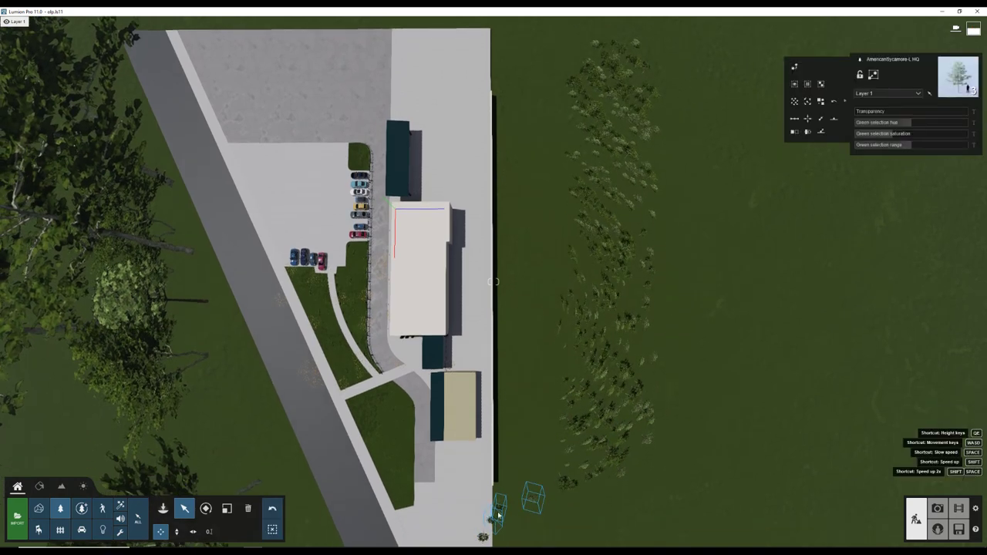
left_click(936, 508)
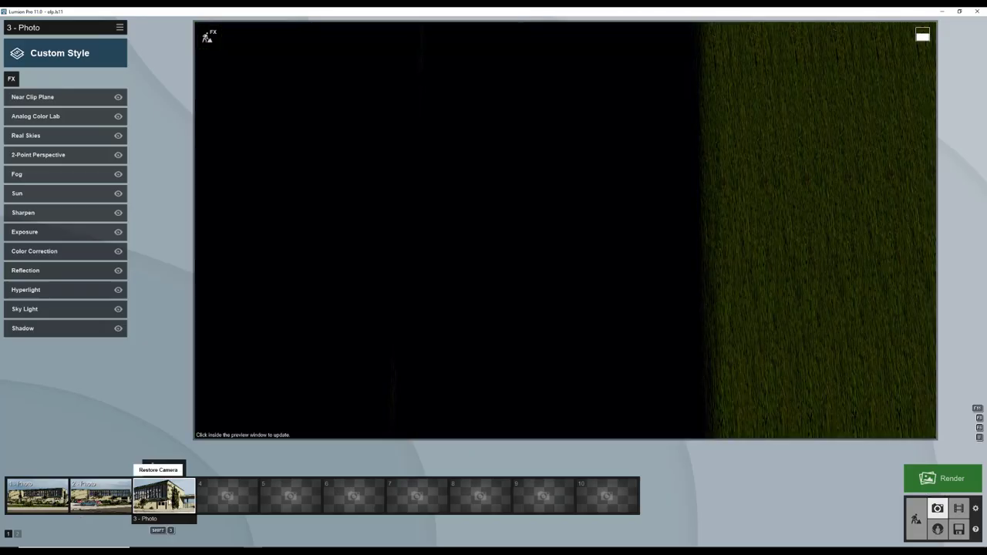
left_click(916, 518)
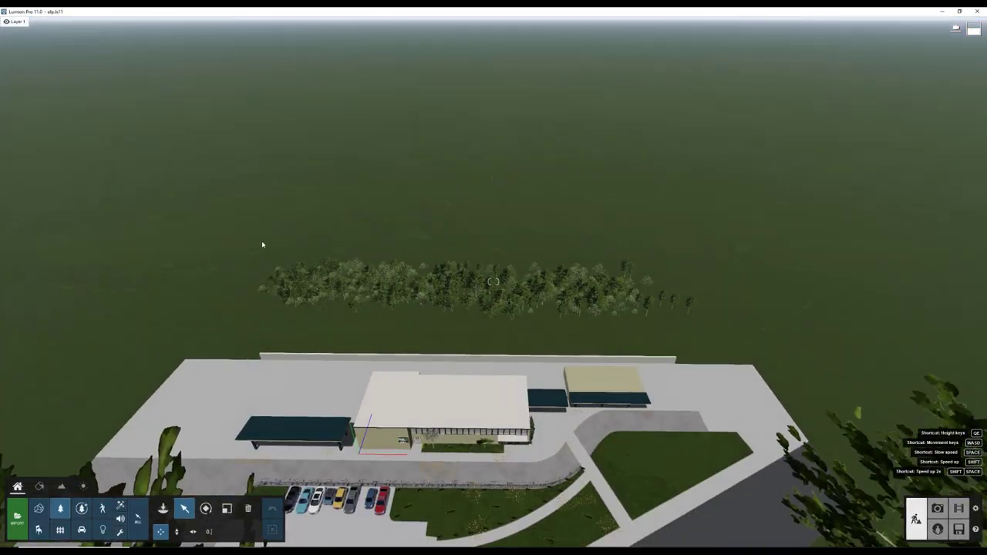
Push the whole tree row farther back and recheck photos 3 and 2.
left_click_drag(244, 233, 733, 336, "ctrl")
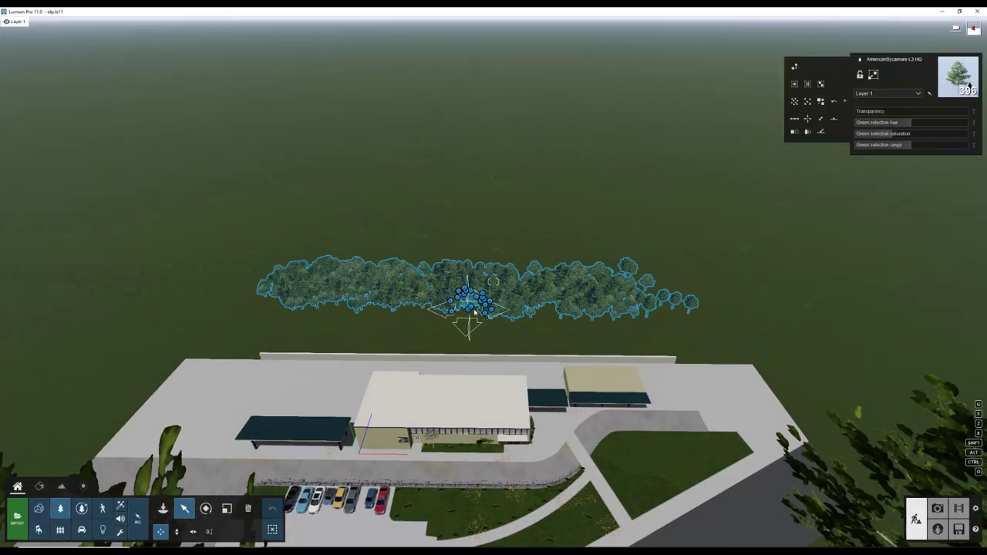
left_click_drag(468, 309, 480, 266)
left_click(937, 508)
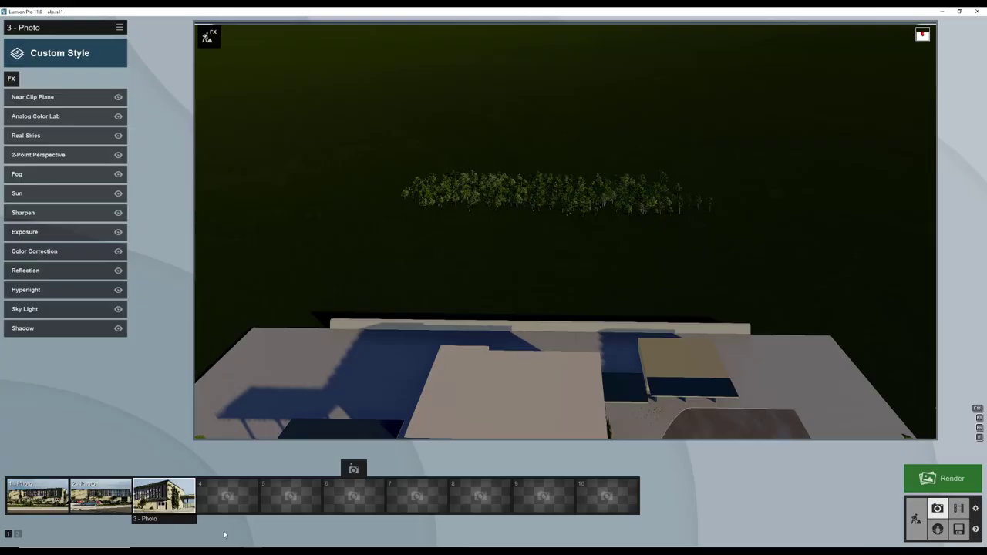
left_click(162, 495)
left_click(100, 496)
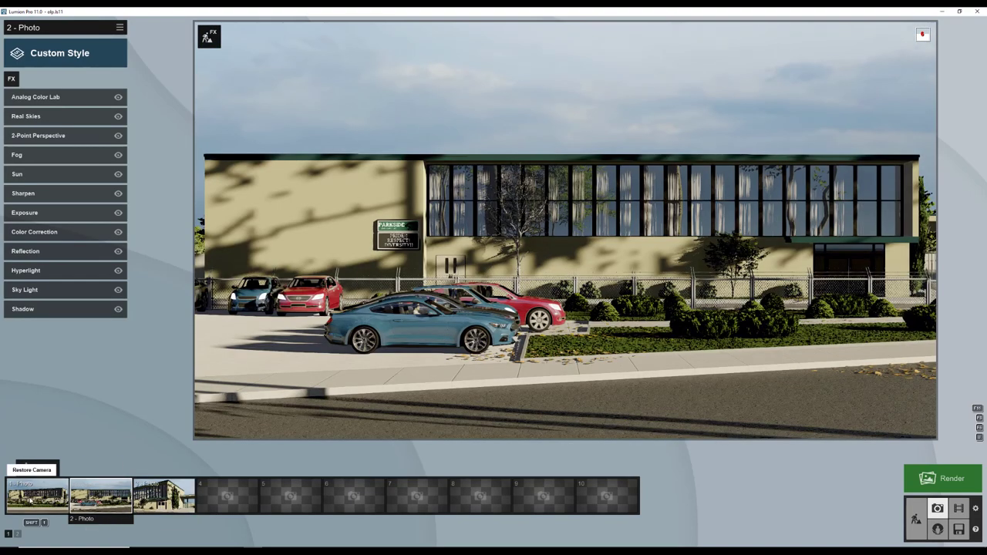
left_click(915, 518)
Move the tree row back again and review photos 3, 2 and 1.
left_click_drag(207, 264, 847, 362, "ctrl")
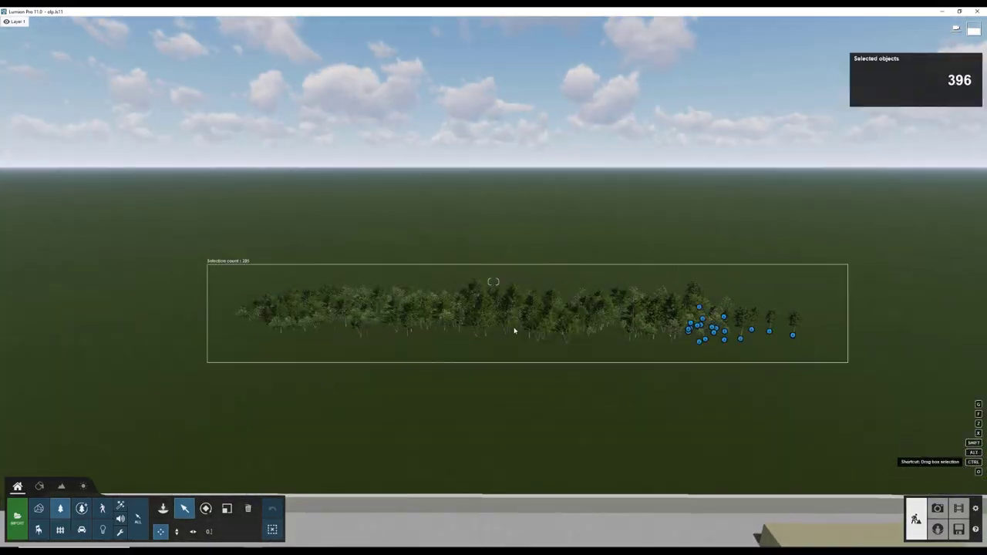
left_click_drag(508, 332, 511, 300)
left_click(937, 509)
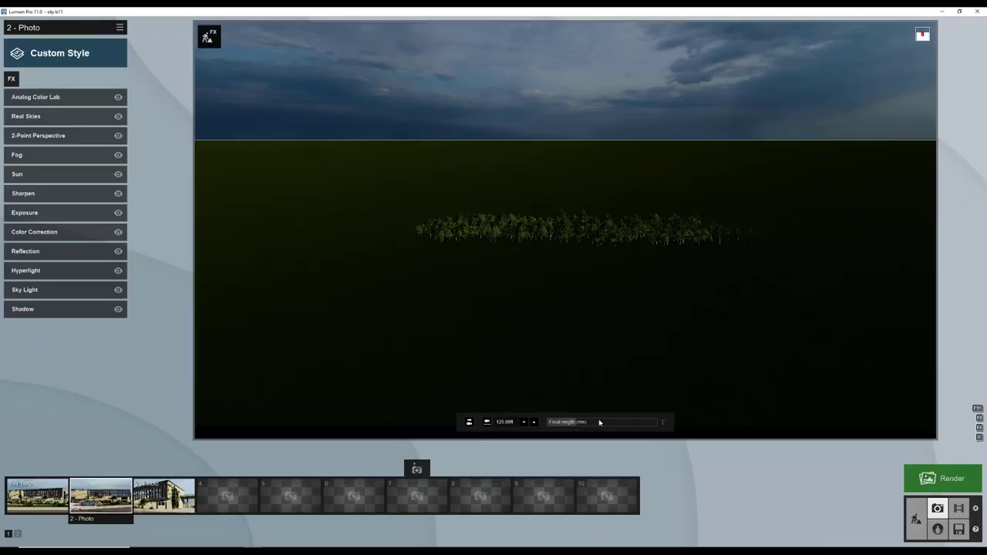
left_click(162, 496)
left_click(100, 496)
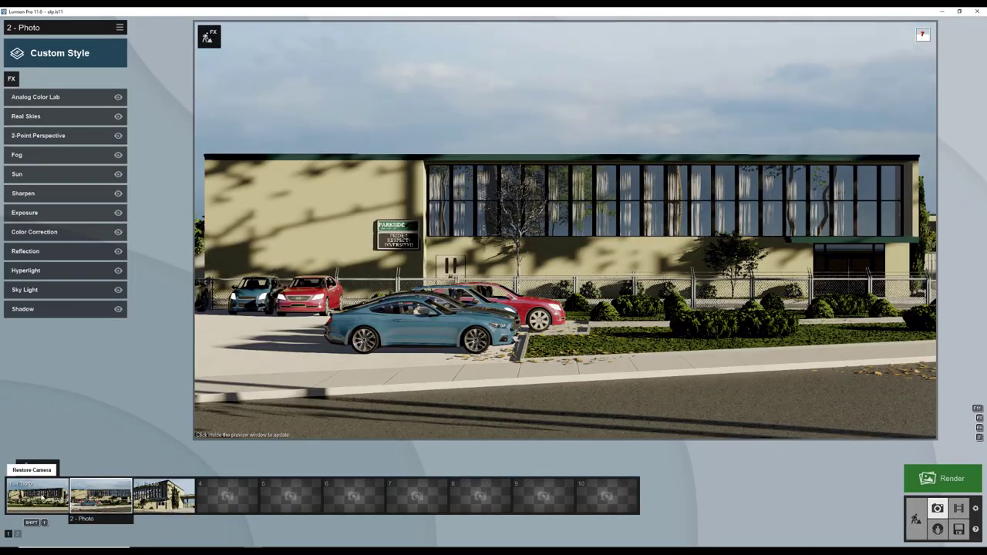
left_click(176, 506)
left_click(37, 496)
Render the photo set as 3840x2160 JPGs and browse the results.
left_click(944, 478)
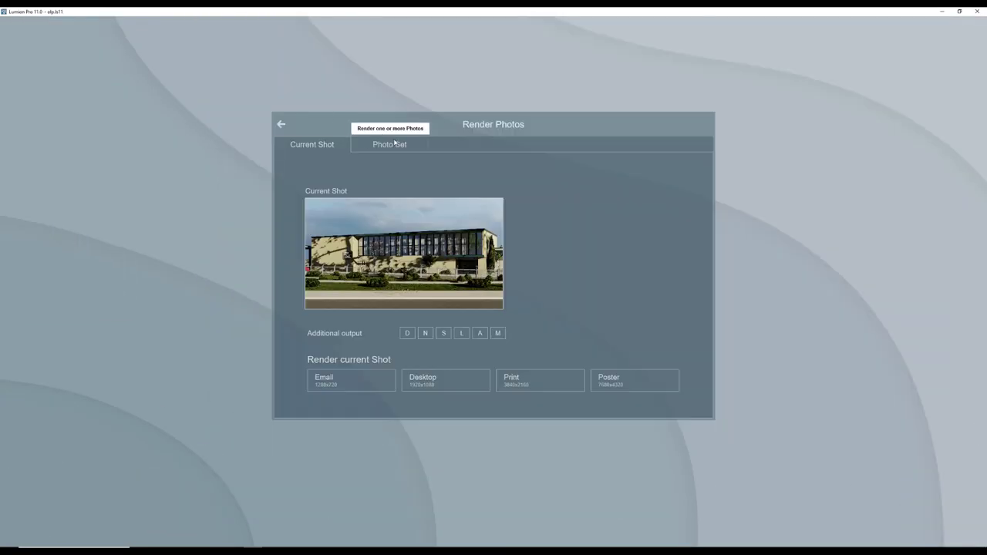
left_click(389, 144)
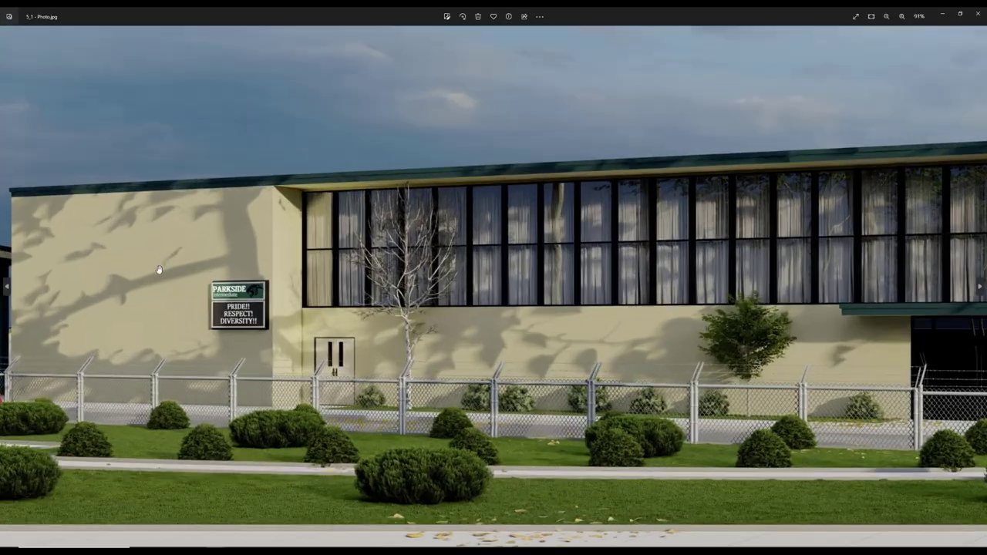
scroll(159, 269, "up", 3)
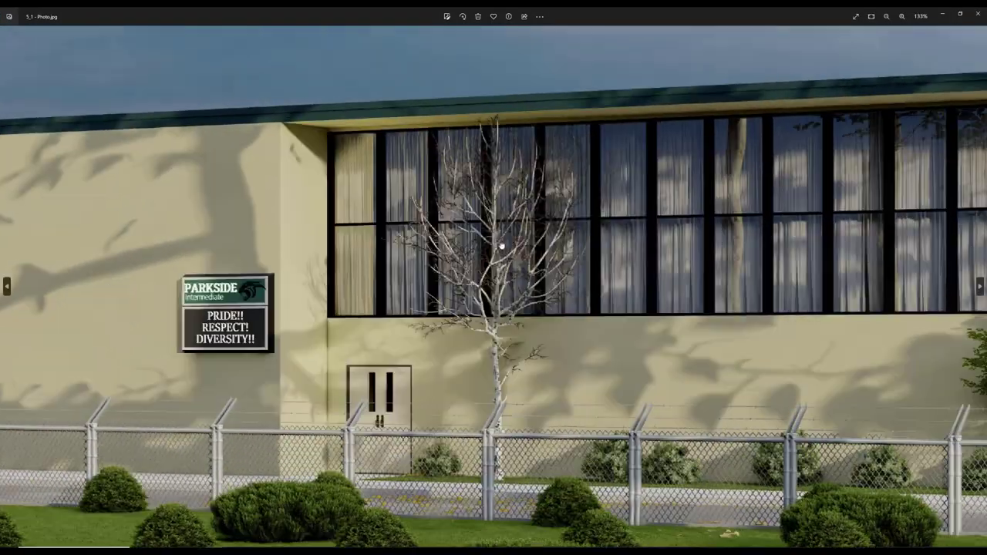
scroll(683, 342, "up", 2)
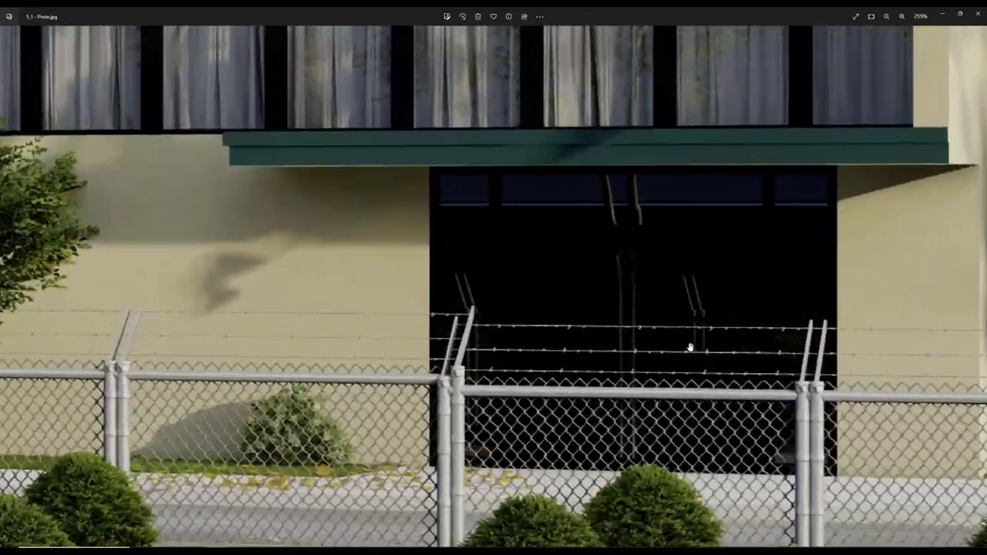
scroll(689, 348, "down", 2)
scroll(690, 348, "down", 3)
left_click(978, 285)
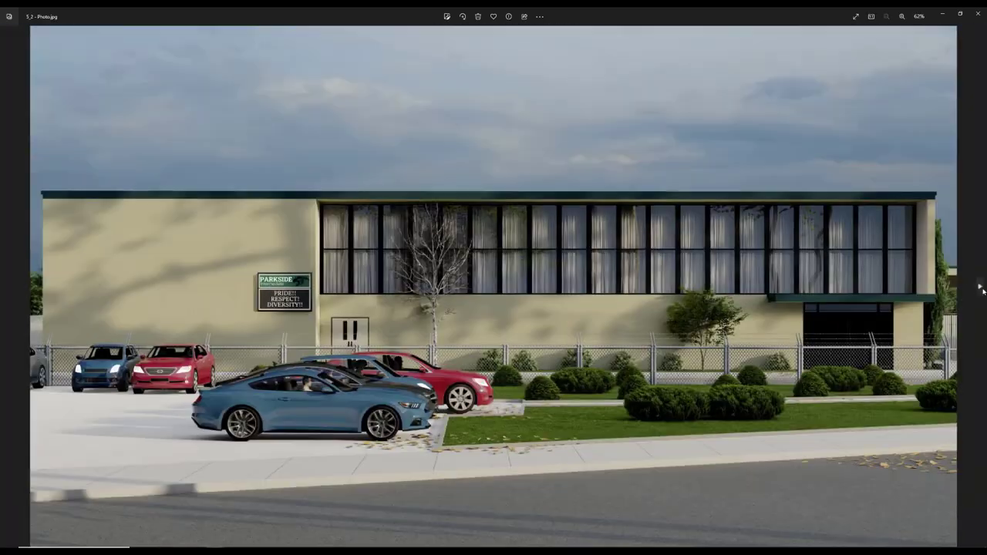
left_click(981, 289)
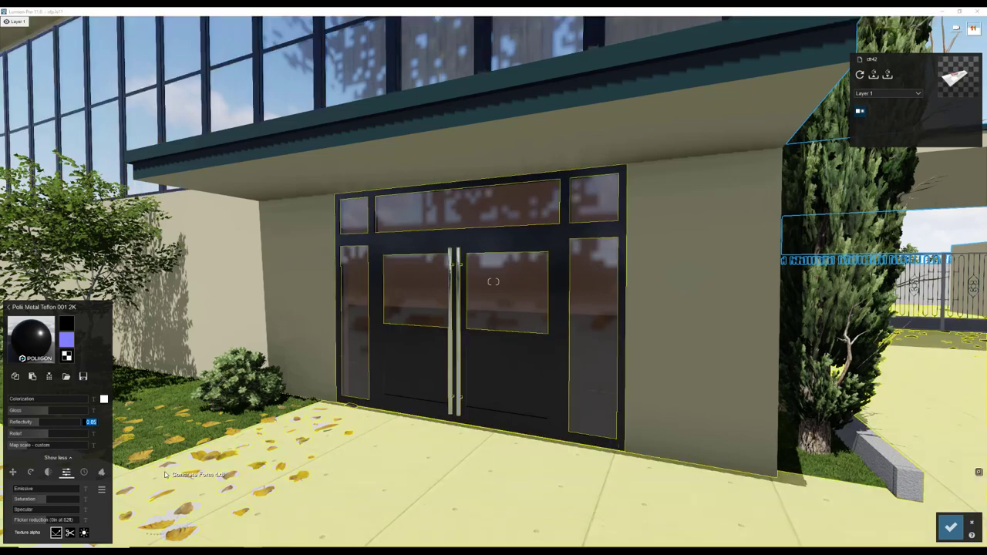
Back away from the entrance doors, confirm the door material, and view the next render.
scroll(165, 474, "down", 3)
right_click_drag(562, 357, 493, 357)
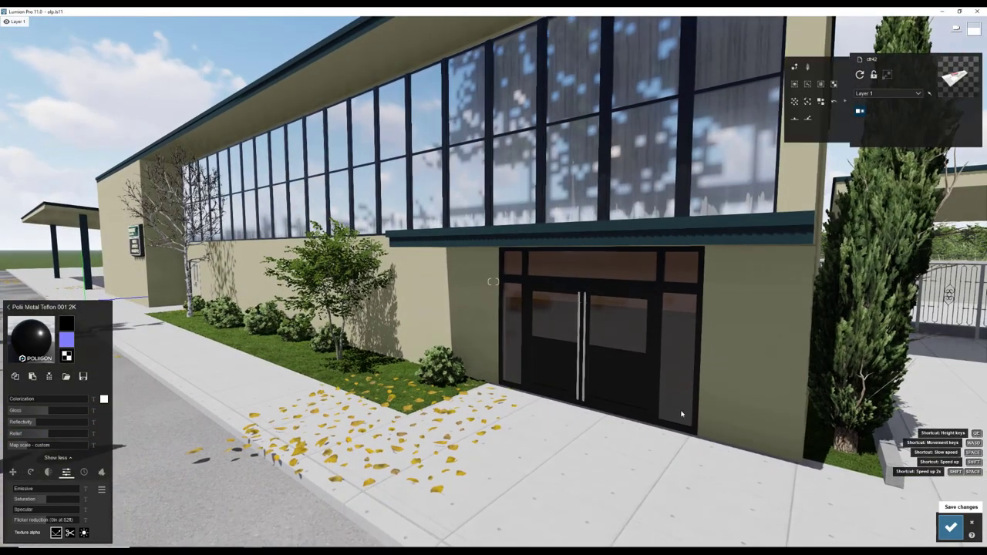
left_click(950, 526)
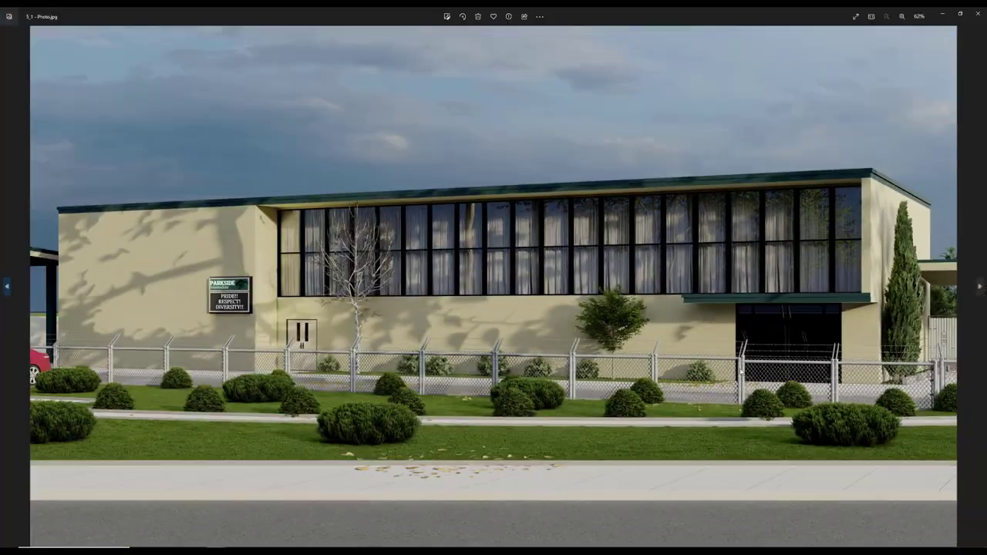
key("Right")
key("Right")
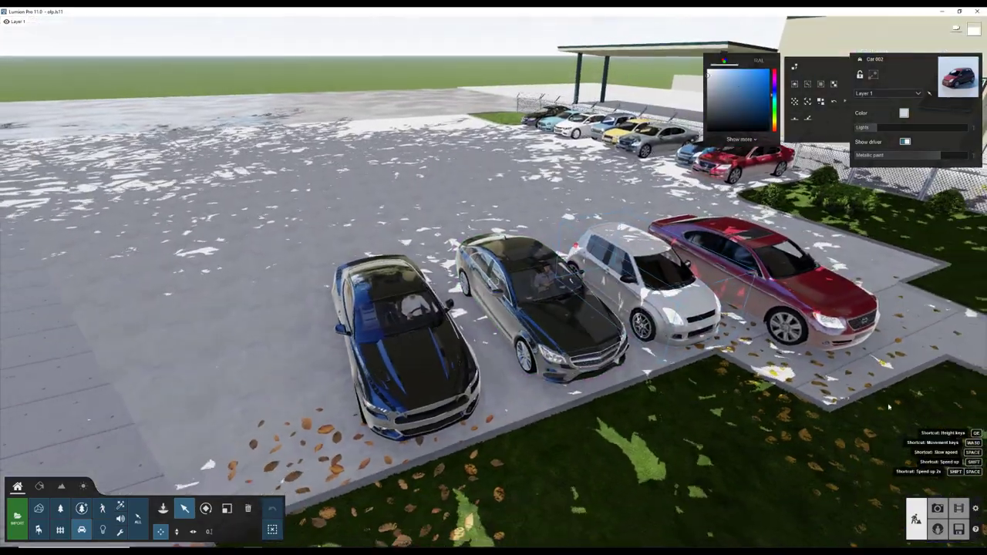
Render photo 3's entrance view at 1920x1080 as a quick check.
left_click(937, 508)
left_click(164, 495)
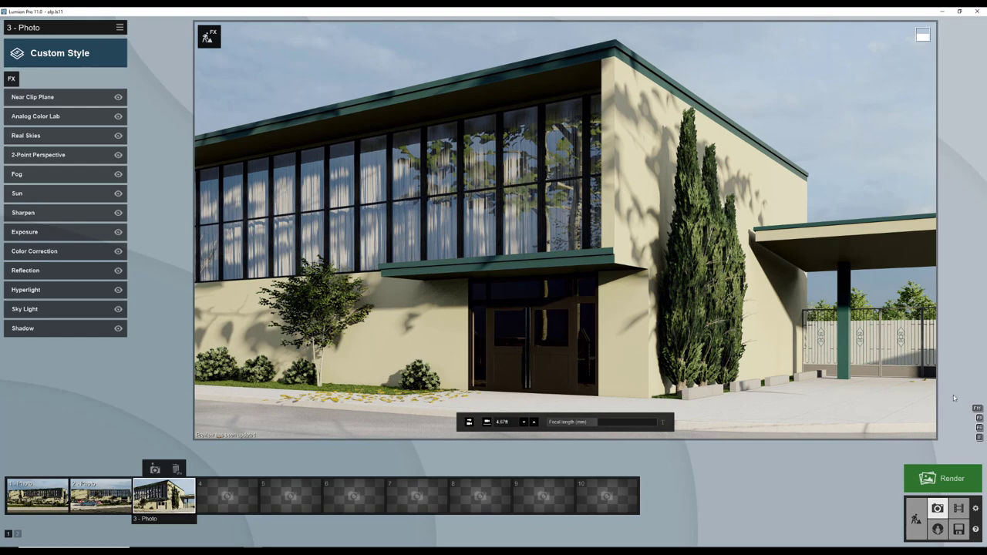
left_click(942, 478)
left_click(455, 382)
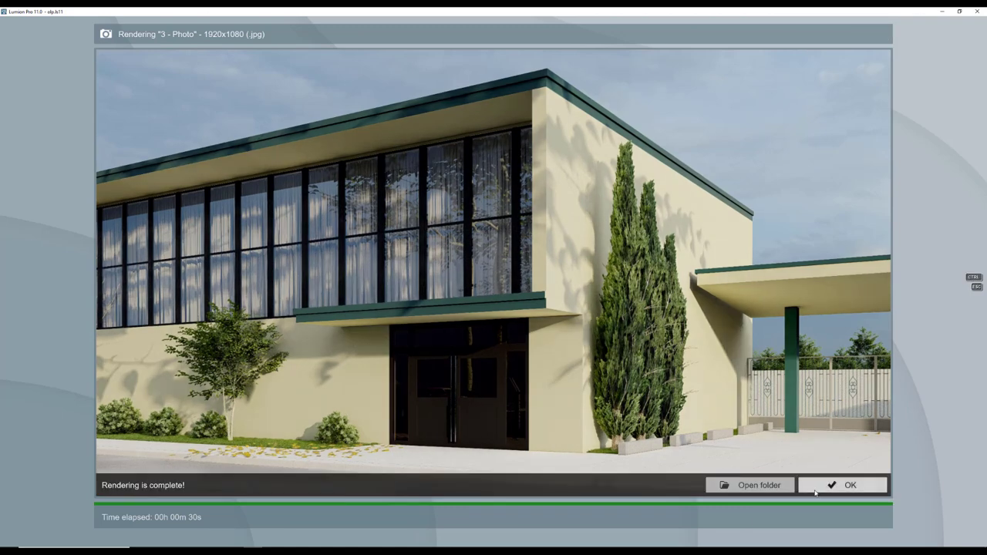
left_click(815, 486)
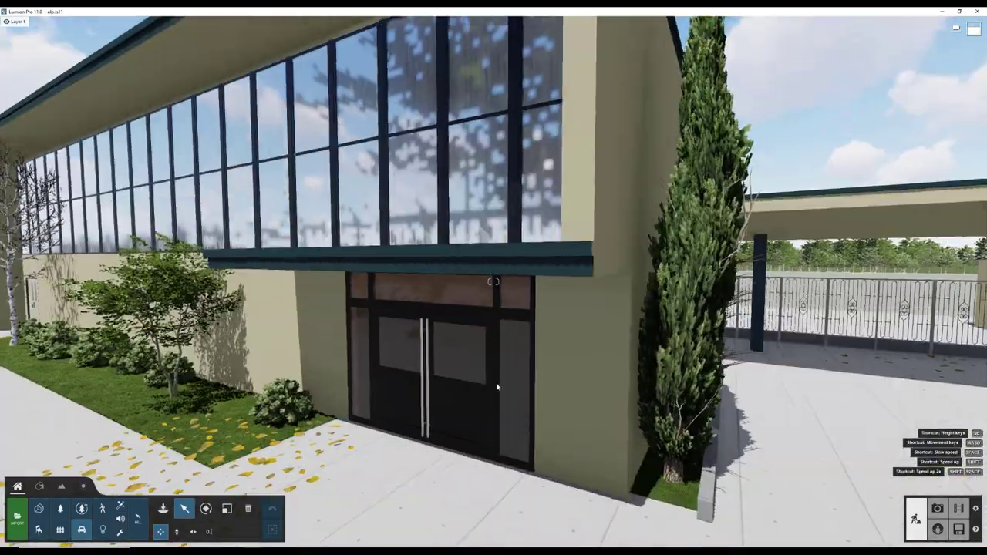
Inspect the materials of the entrance door glass and door frame.
left_click(39, 486)
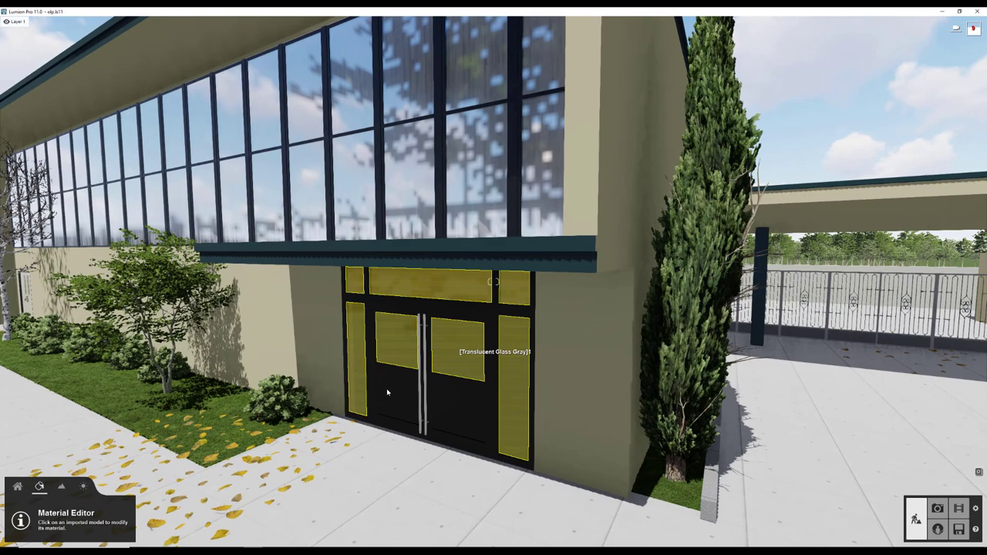
left_click(387, 392)
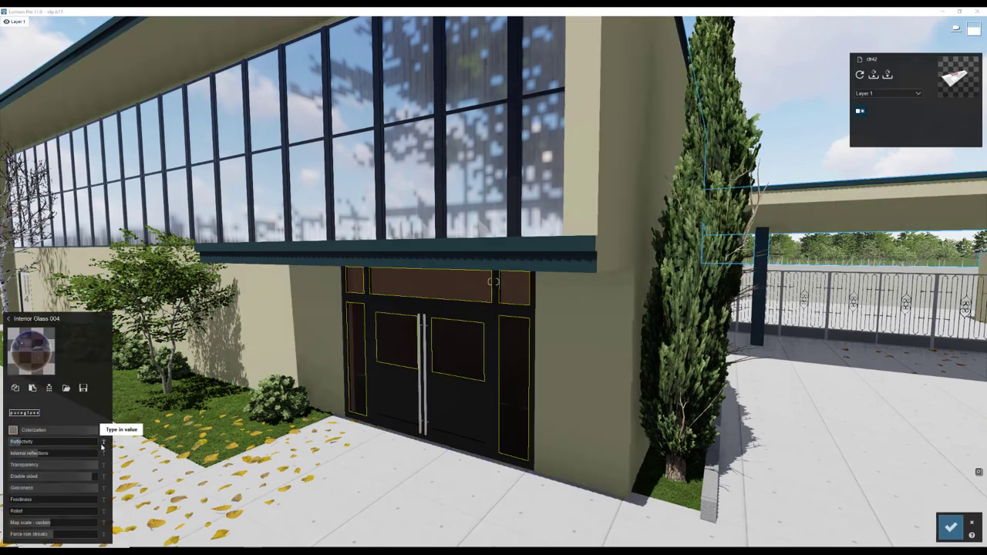
left_click(438, 396)
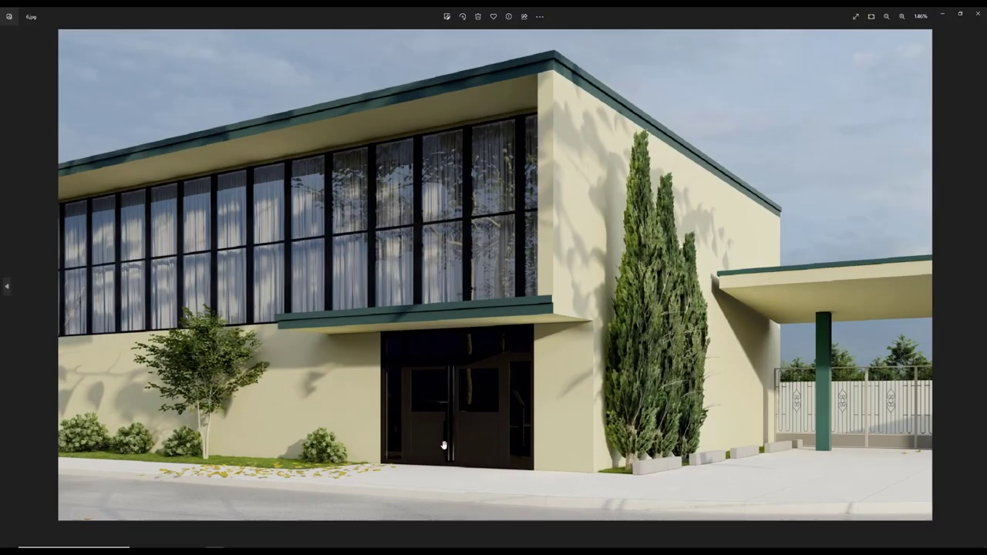
scroll(488, 450, "down", 3)
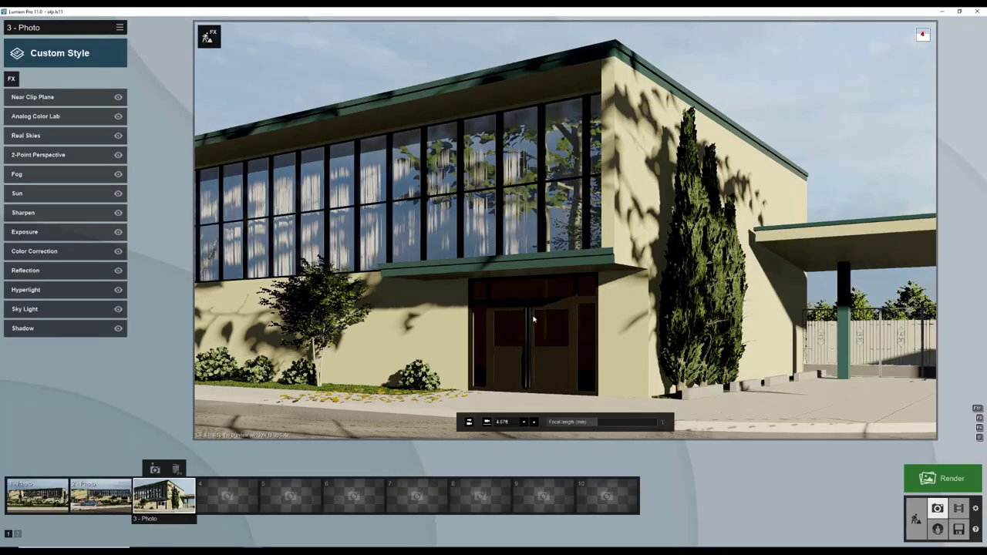
Hide photo 3's Reflection effect and review its reflection planes.
left_click(118, 270)
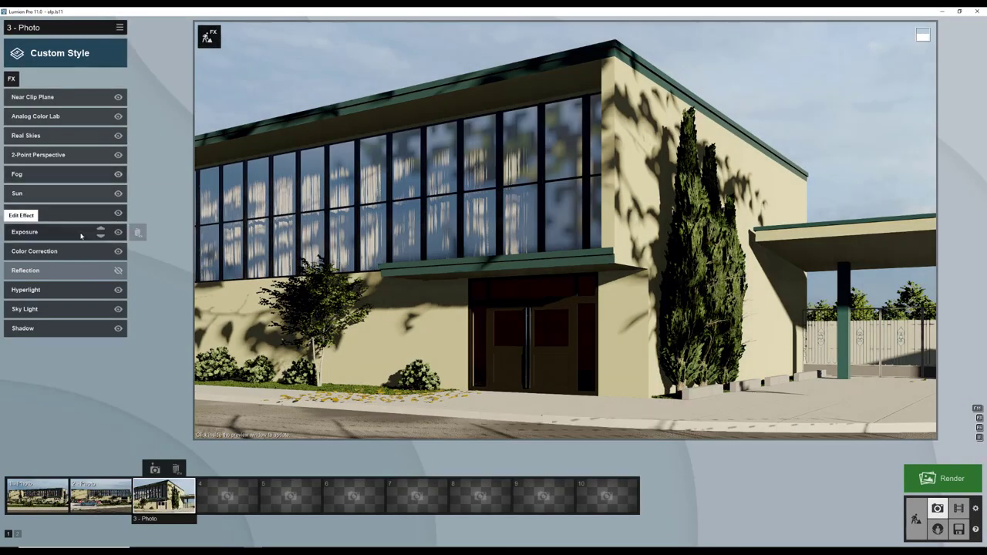
left_click(61, 270)
left_click(24, 120)
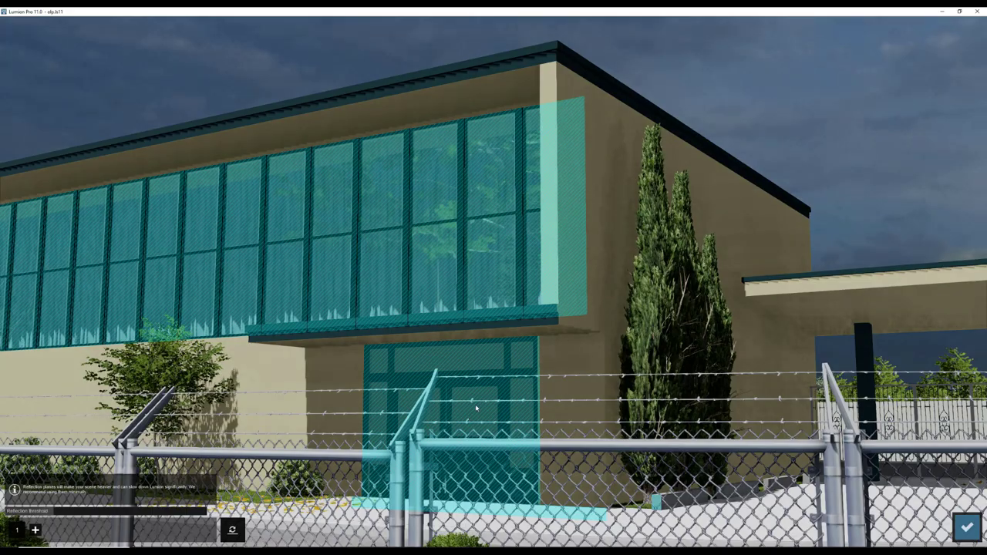
left_click(967, 527)
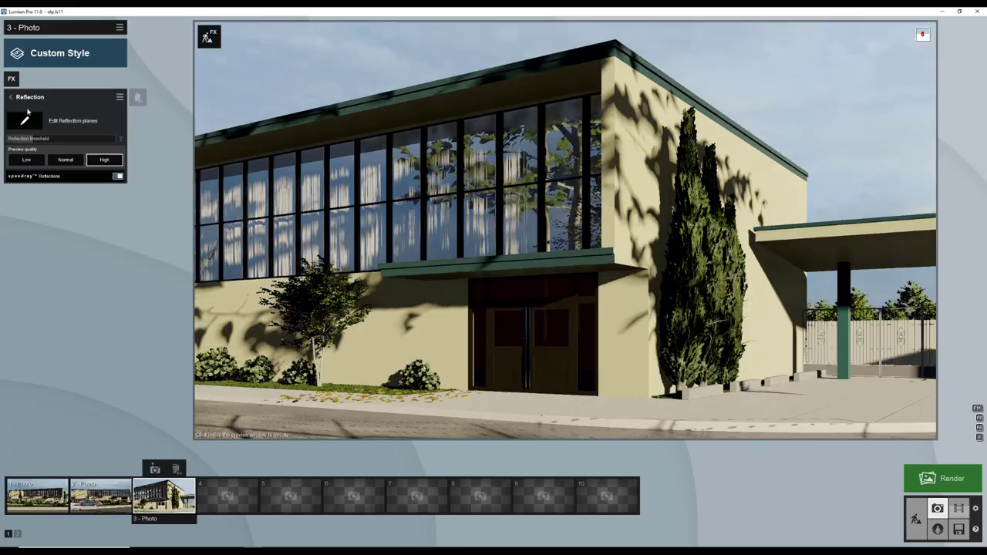
left_click(11, 79)
Set photo 3's shadows to Normal type with soft shadows.
left_click(91, 328)
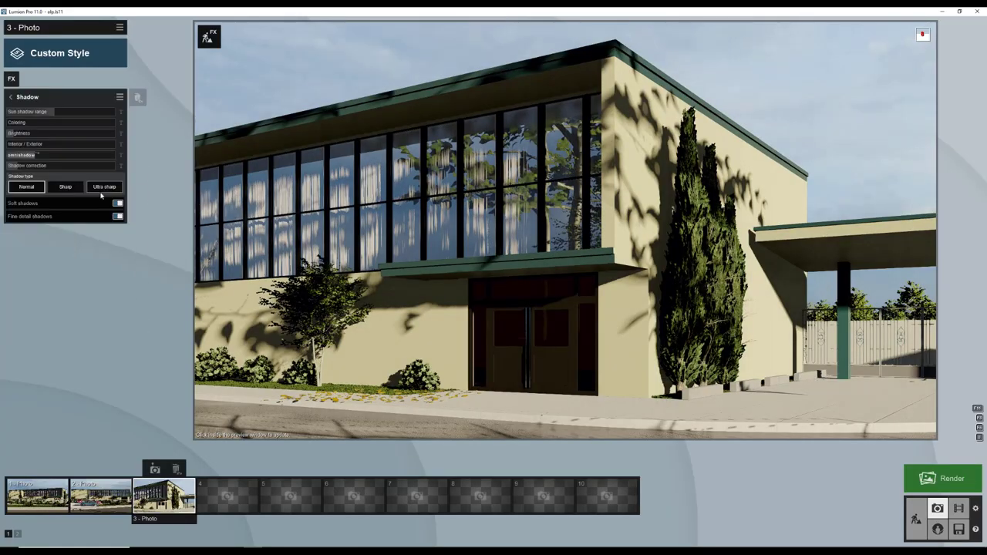
left_click(74, 205)
left_click(34, 188)
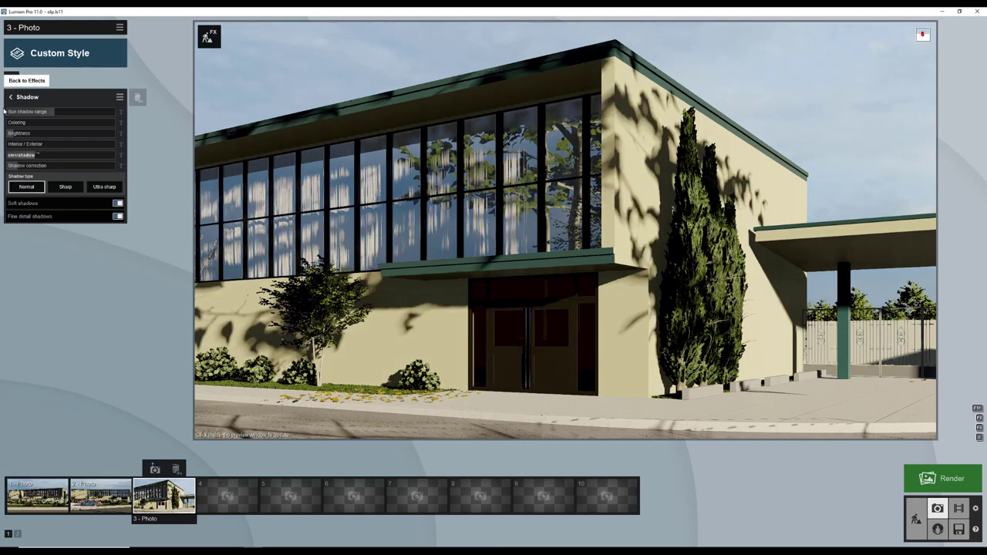
left_click(27, 98)
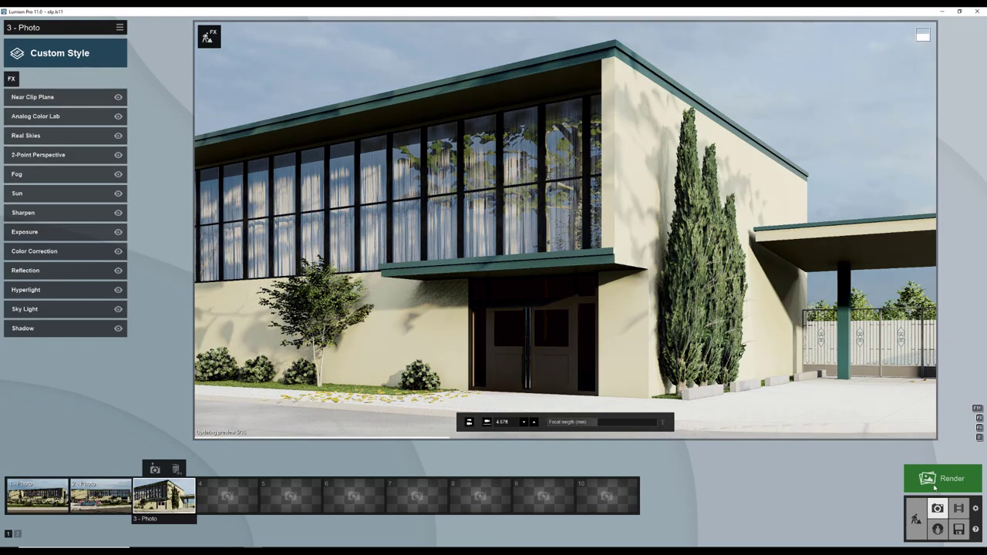
left_click(100, 495)
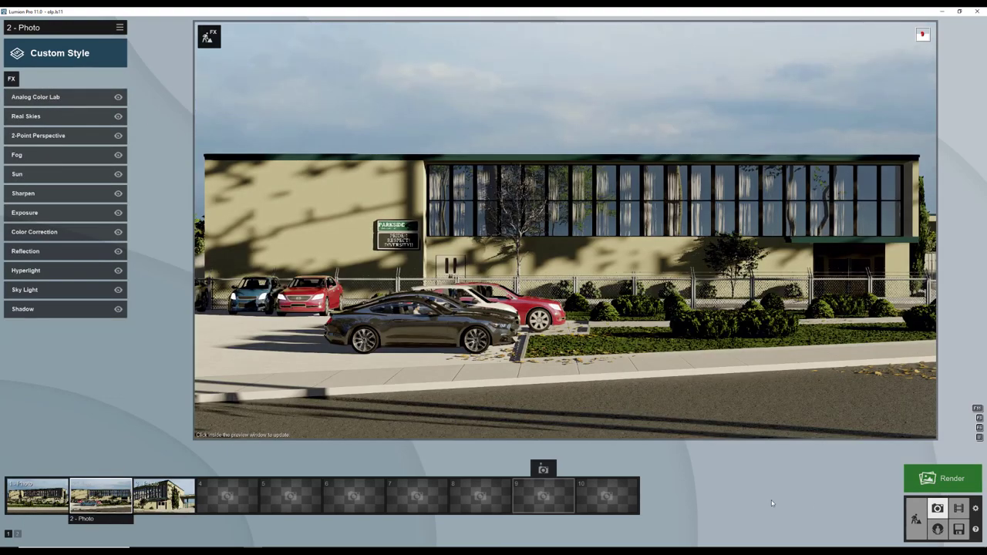
left_click(915, 518)
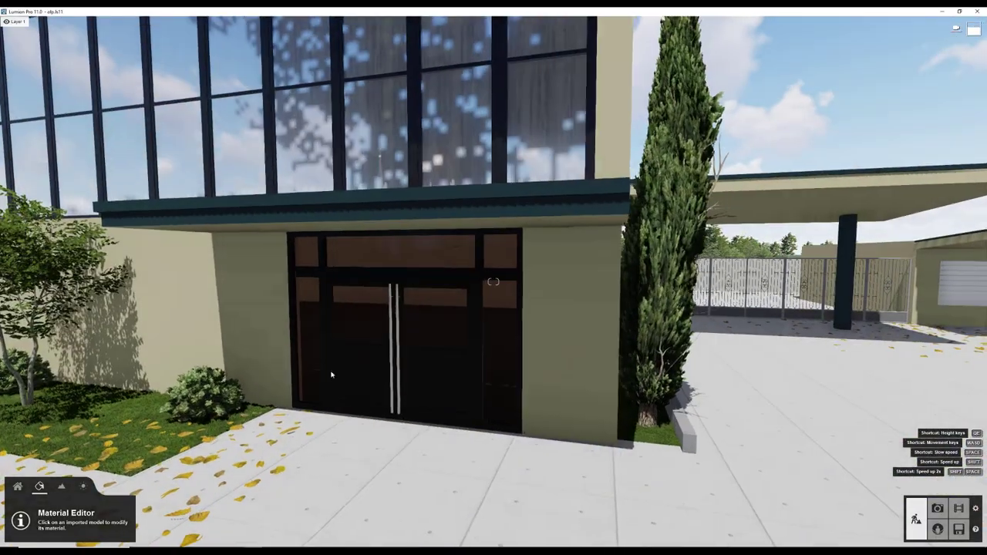
Apply Architectural Glass 031 to the door glass and check it in Photo mode.
left_click(369, 254)
left_click(34, 346)
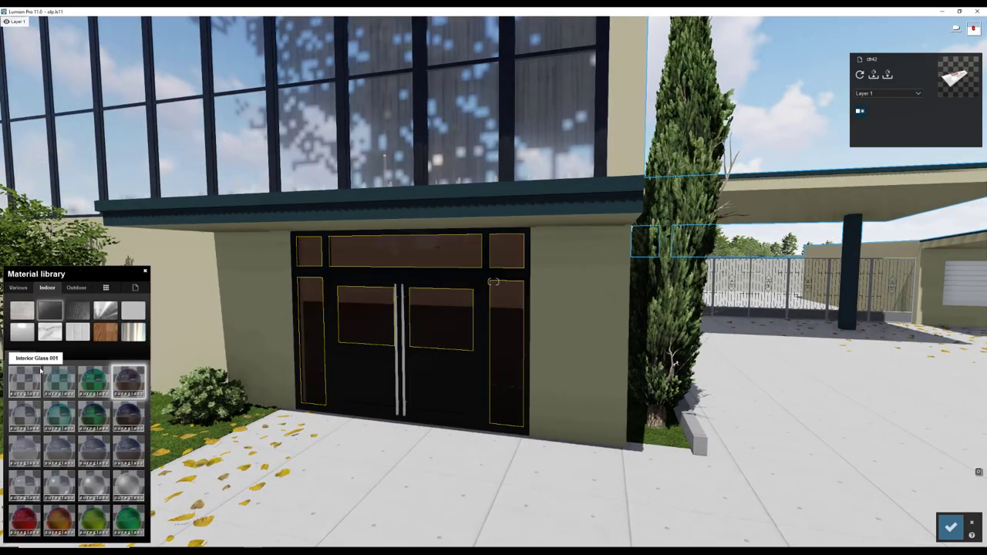
key("w")
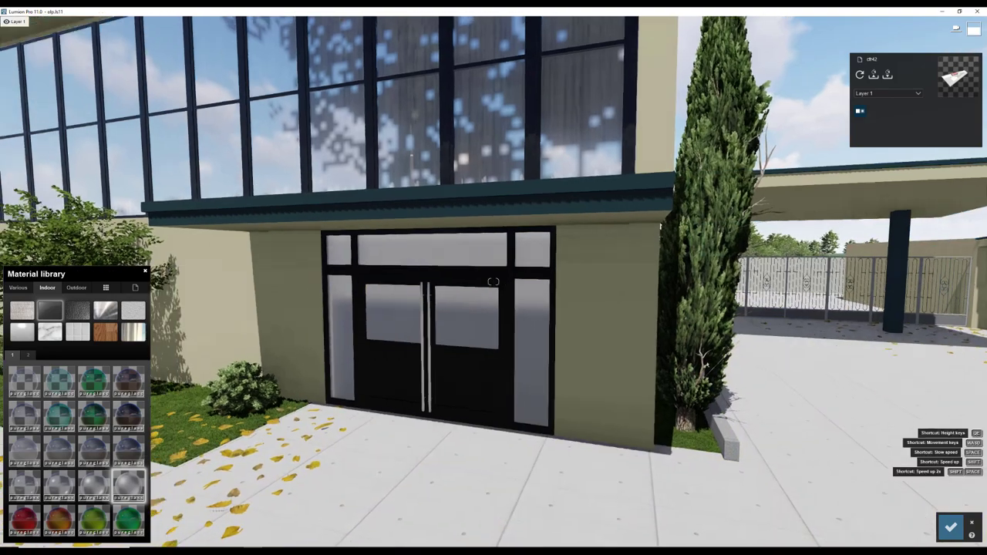
left_click(77, 288)
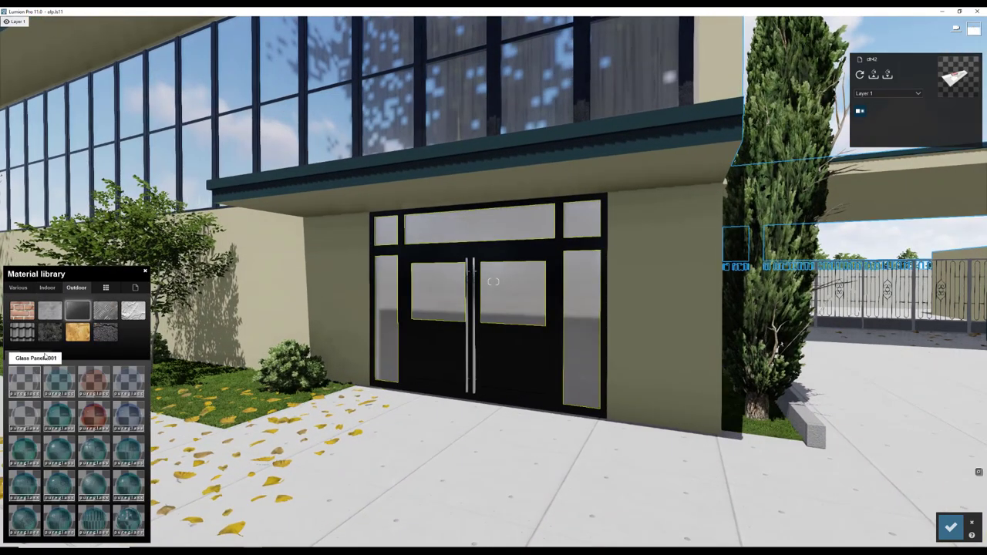
scroll(70, 401, "down", 2)
left_click(24, 449)
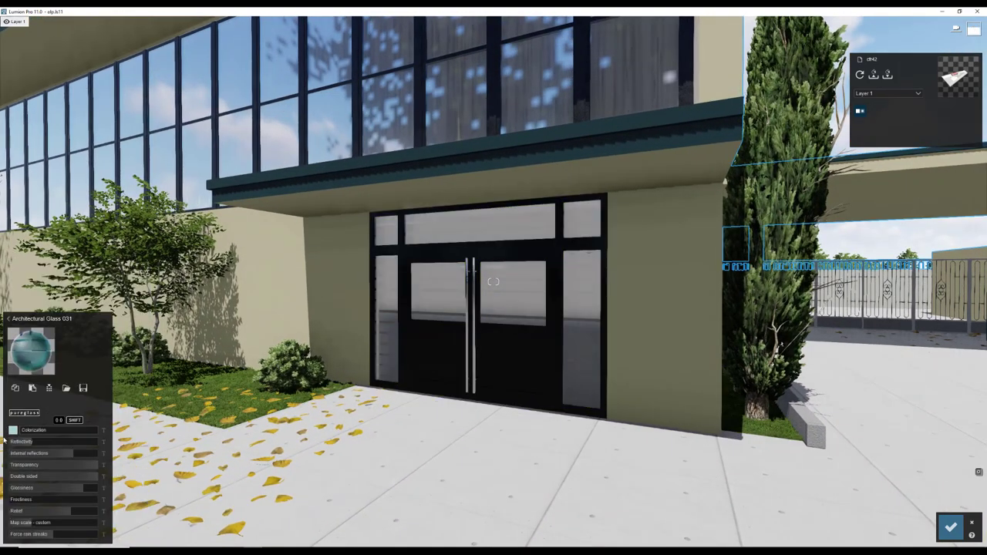
left_click(950, 526)
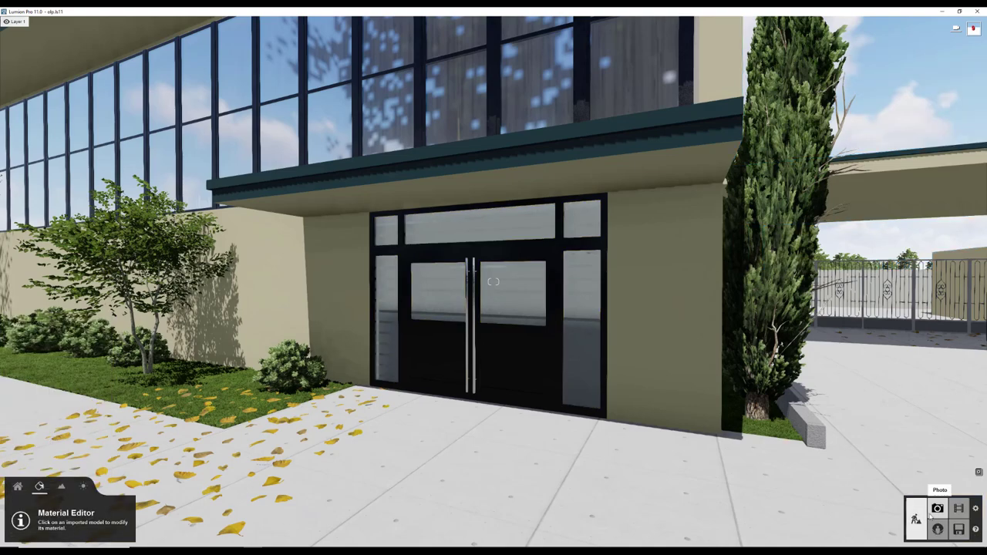
left_click(937, 508)
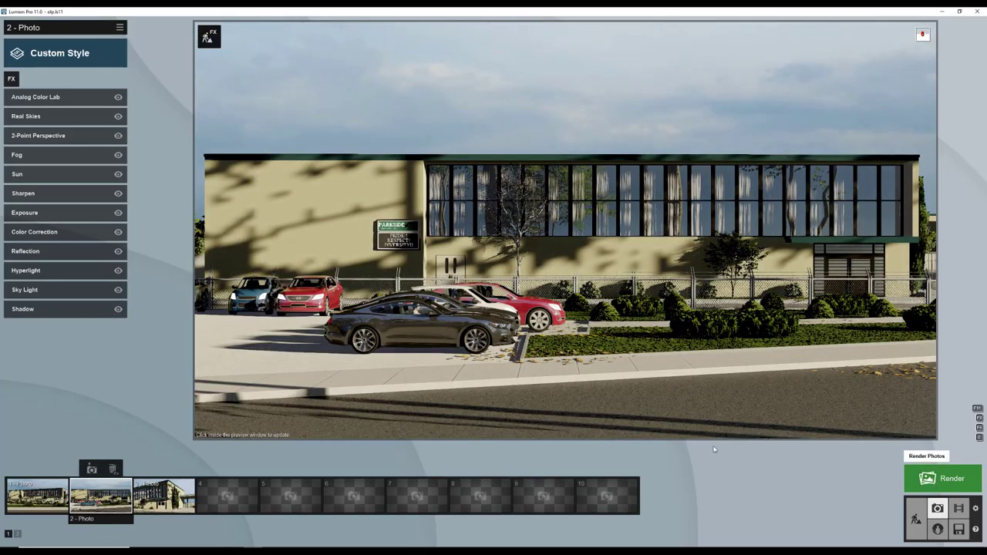
left_click(920, 516)
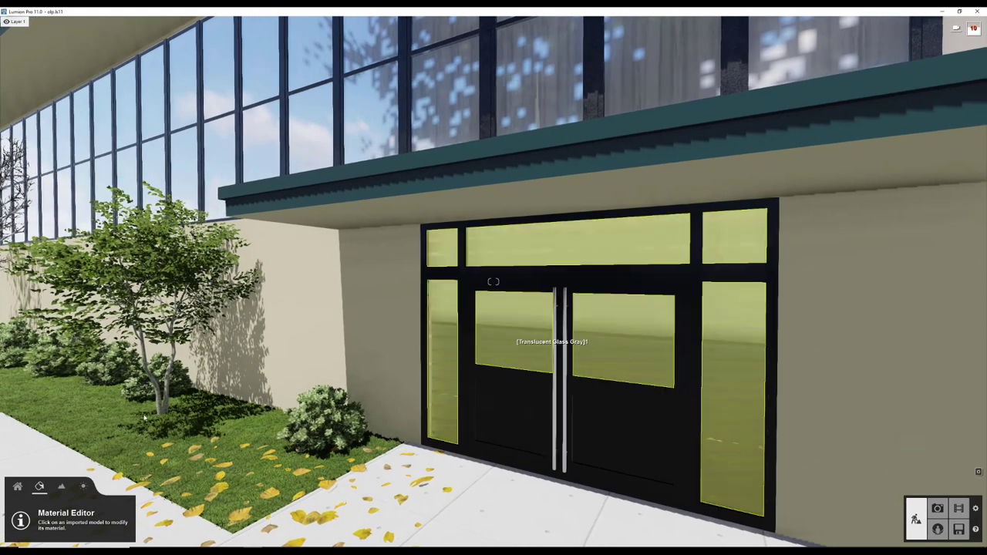
Replace the door glass with a frosted library glass and confirm it.
left_click(510, 341)
left_click(35, 341)
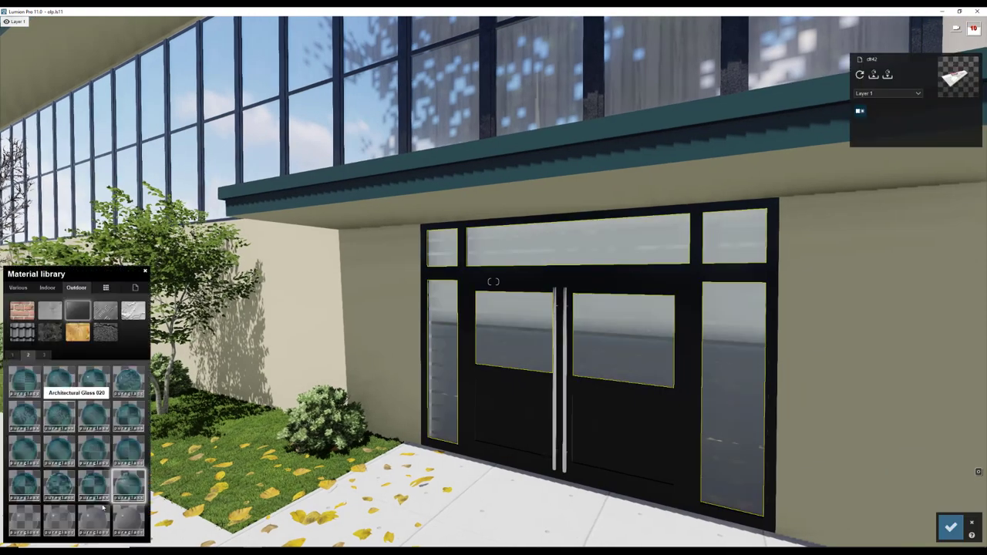
left_click(38, 527)
left_click(33, 342)
left_click(47, 287)
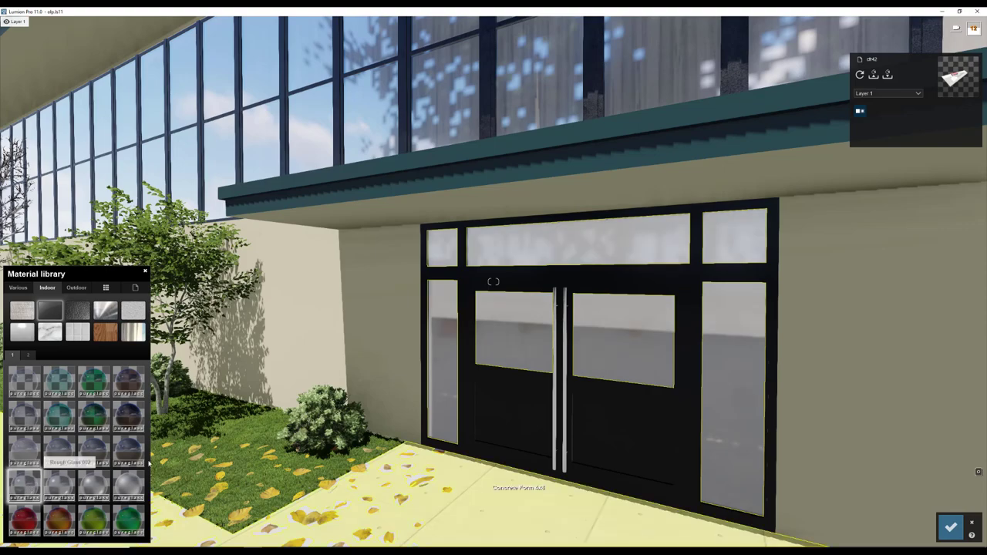
left_click(950, 527)
Start a 3840×2160 photo-set render, then cancel it.
left_click(937, 505)
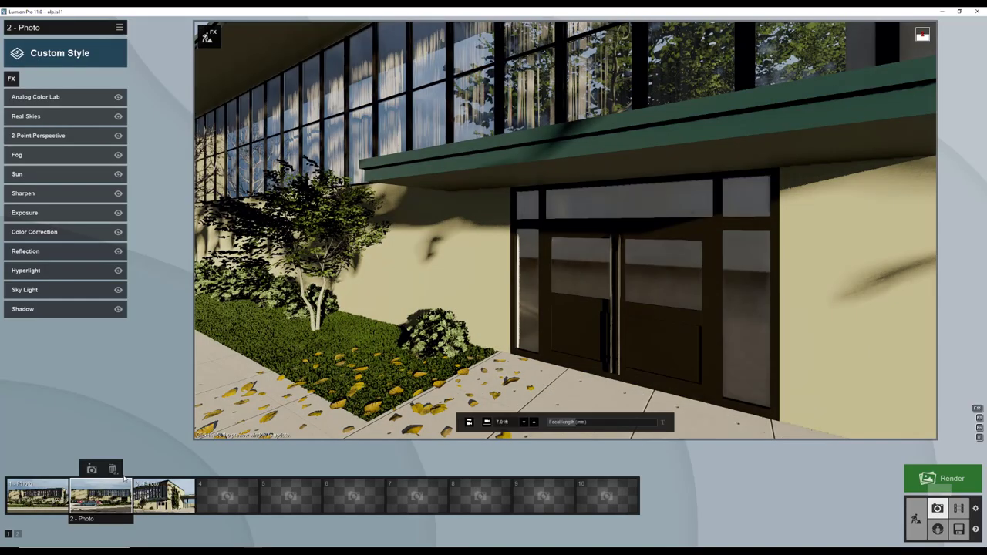
left_click(941, 489)
left_click(390, 144)
left_click(539, 379)
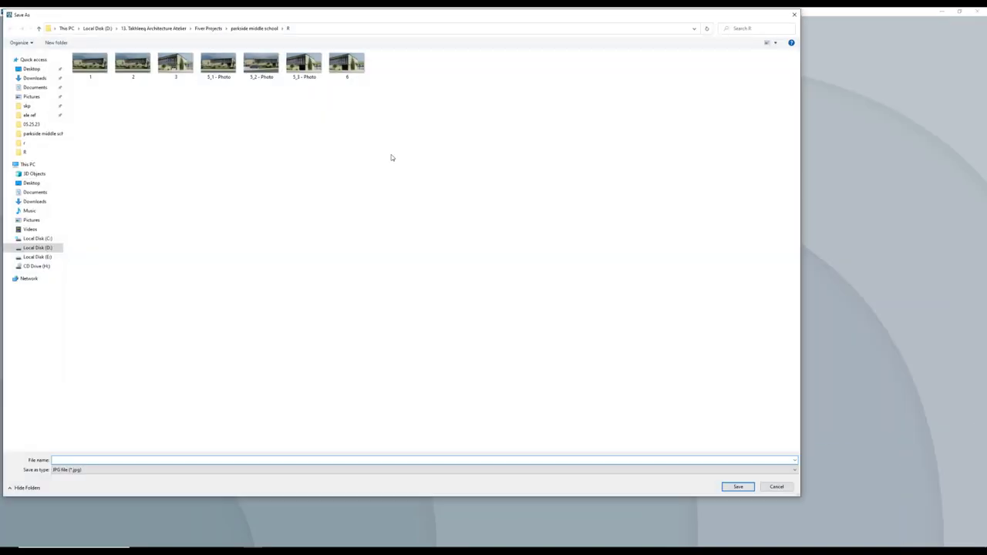
key("Return")
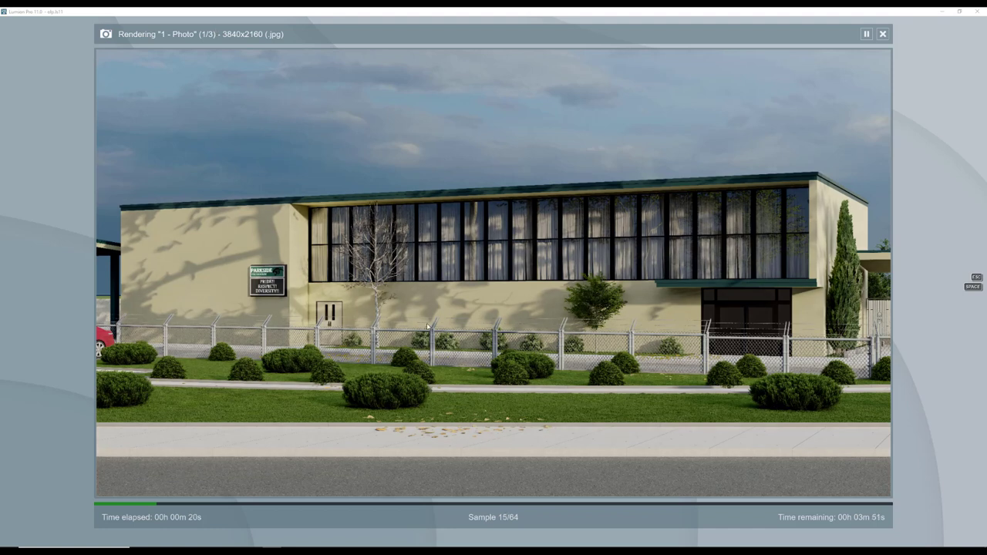
key("Escape")
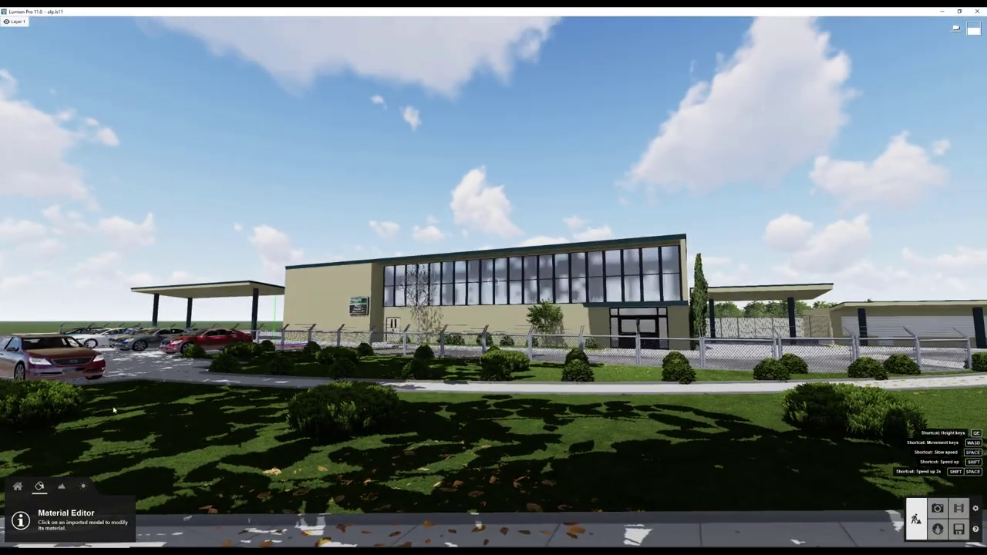
Check a fence's properties, then render the photo set at 3840×2160 as 7.
left_click(59, 529)
left_click(554, 384)
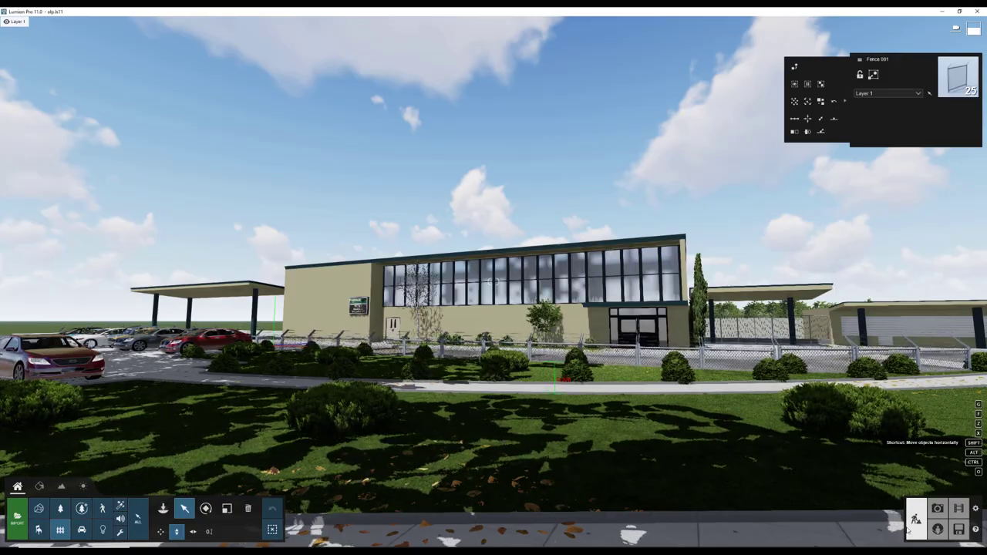
left_click(937, 508)
left_click(942, 478)
left_click(509, 377)
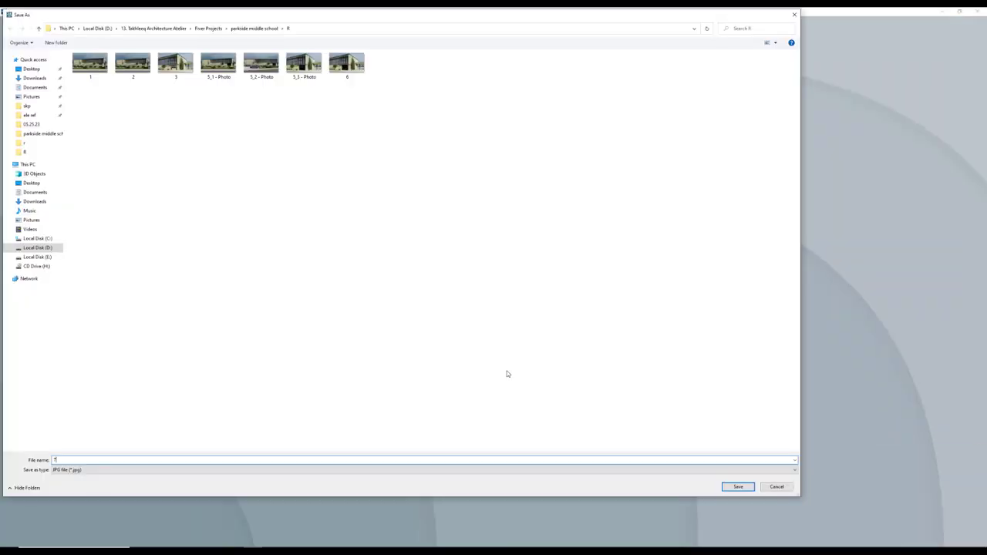
key("Escape")
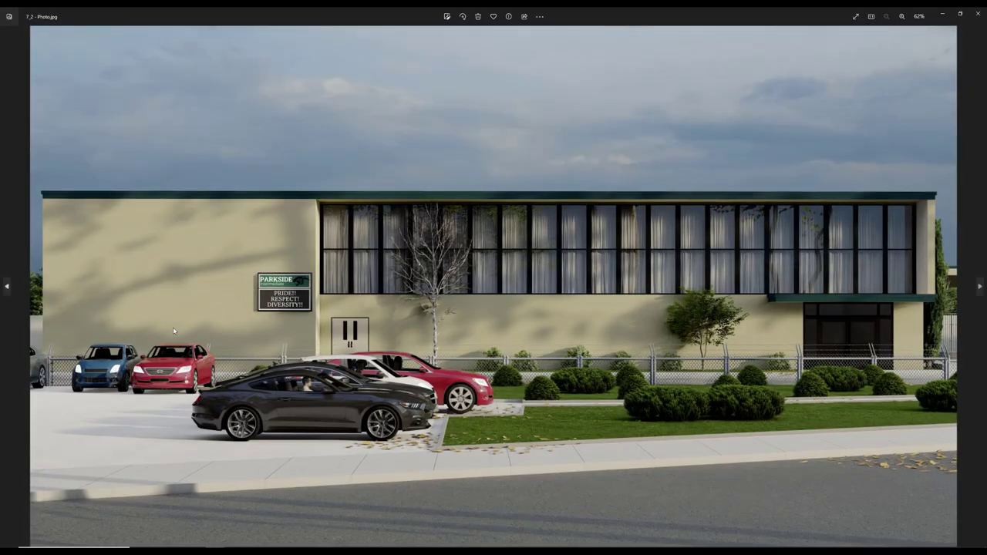
Browse to 7_1 - Photo.jpg and zoom out to fit the full front view.
key("Right")
key("Right")
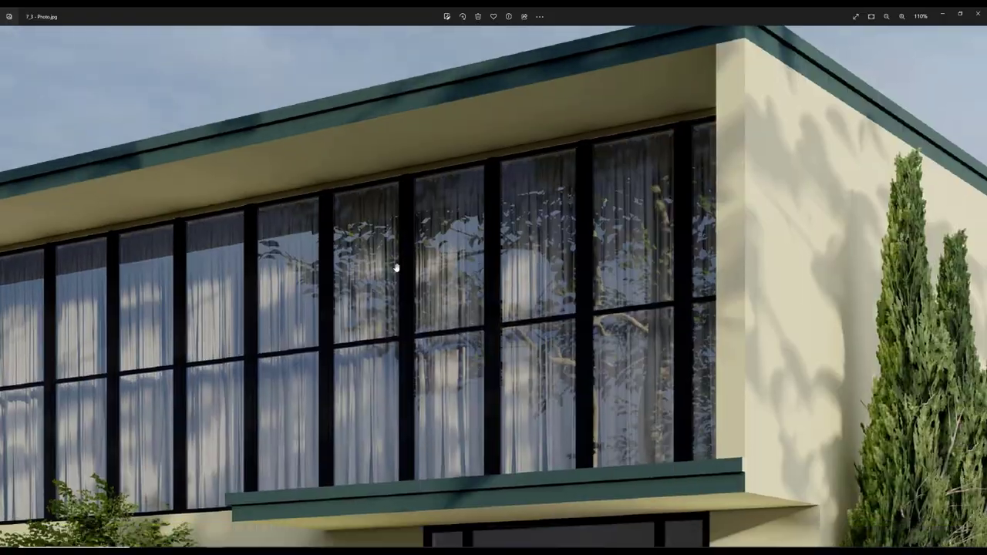
scroll(589, 445, "down", 5)
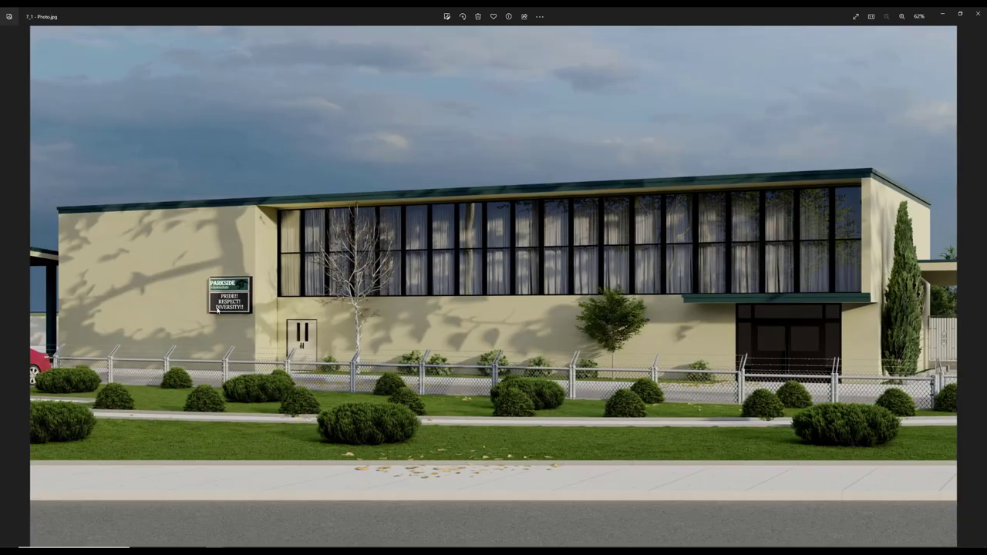